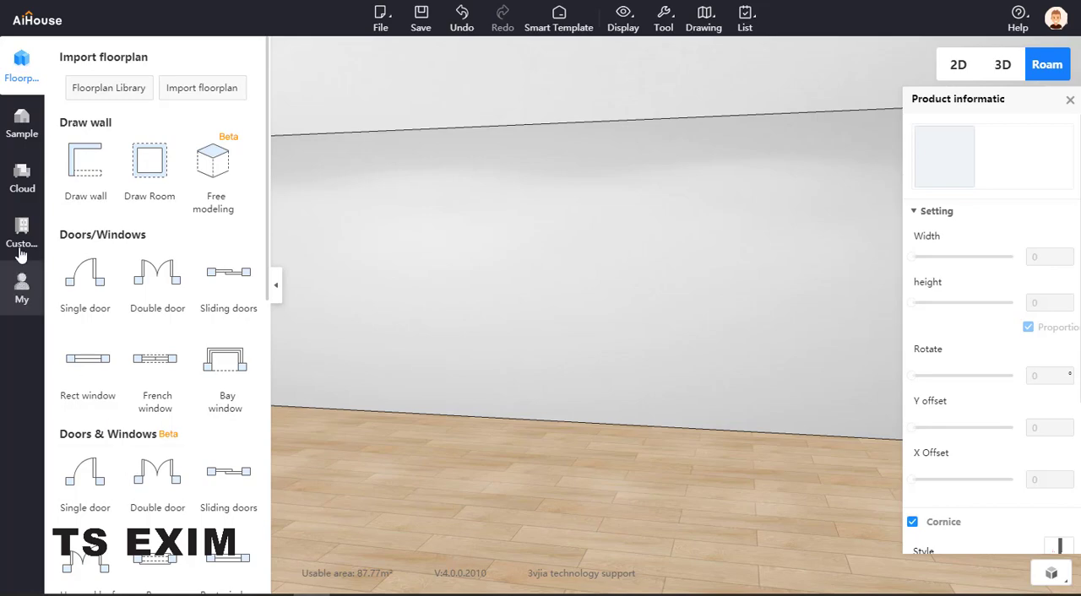
# Open the system cabinet design library and list its panel-class Parts
pyautogui.click(23, 228)
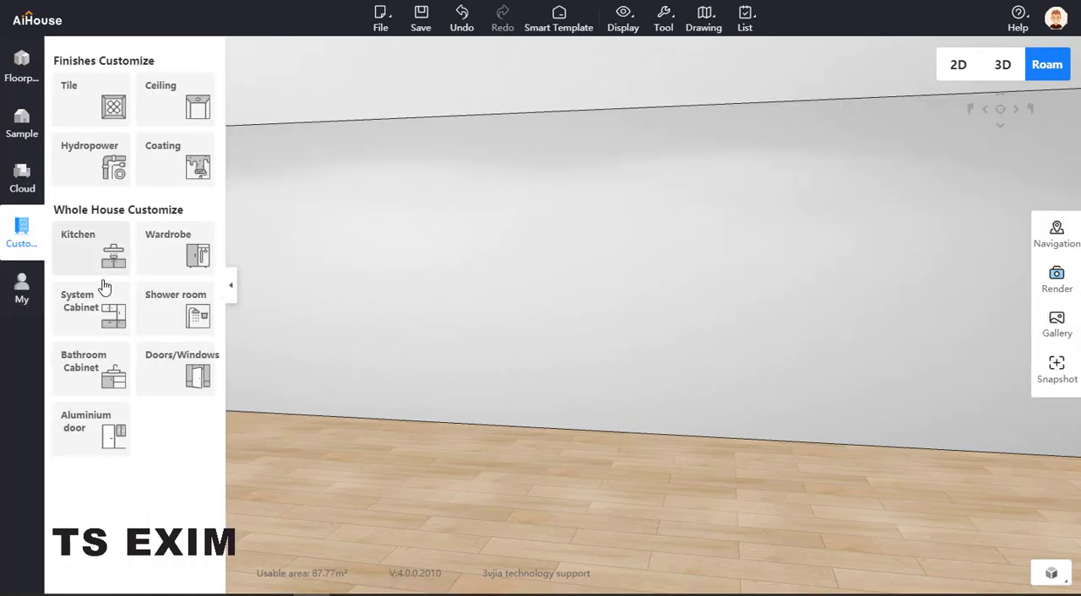
pyautogui.click(85, 323)
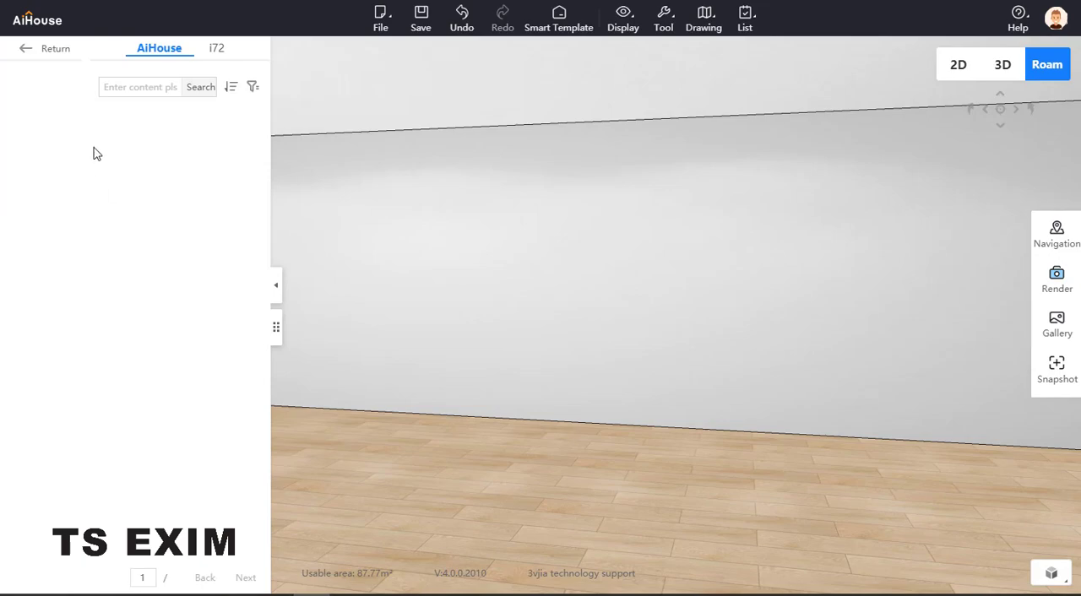
pyautogui.click(161, 113)
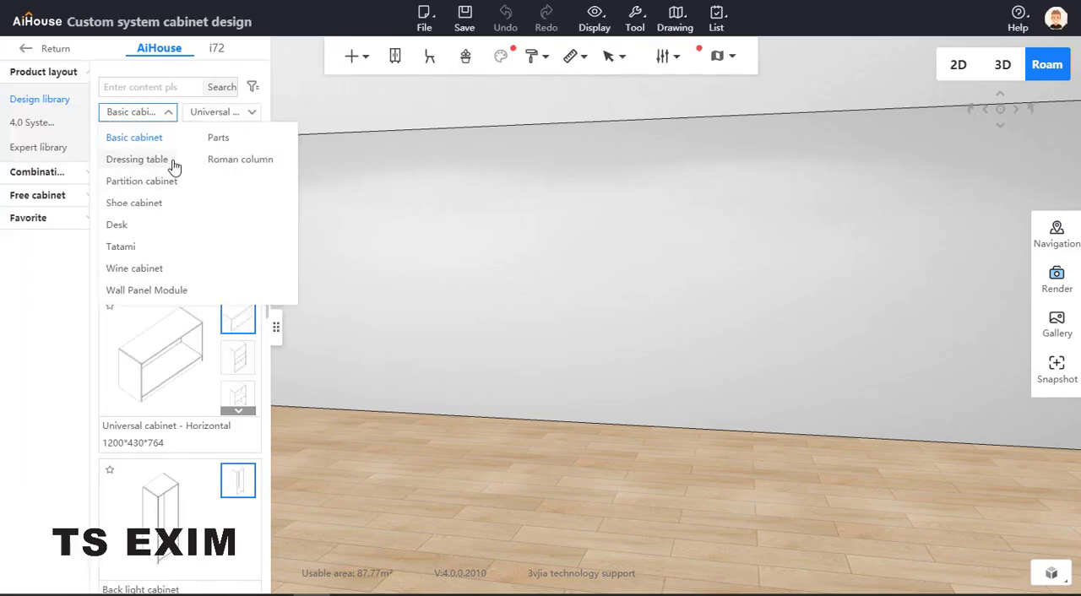
pyautogui.click(218, 140)
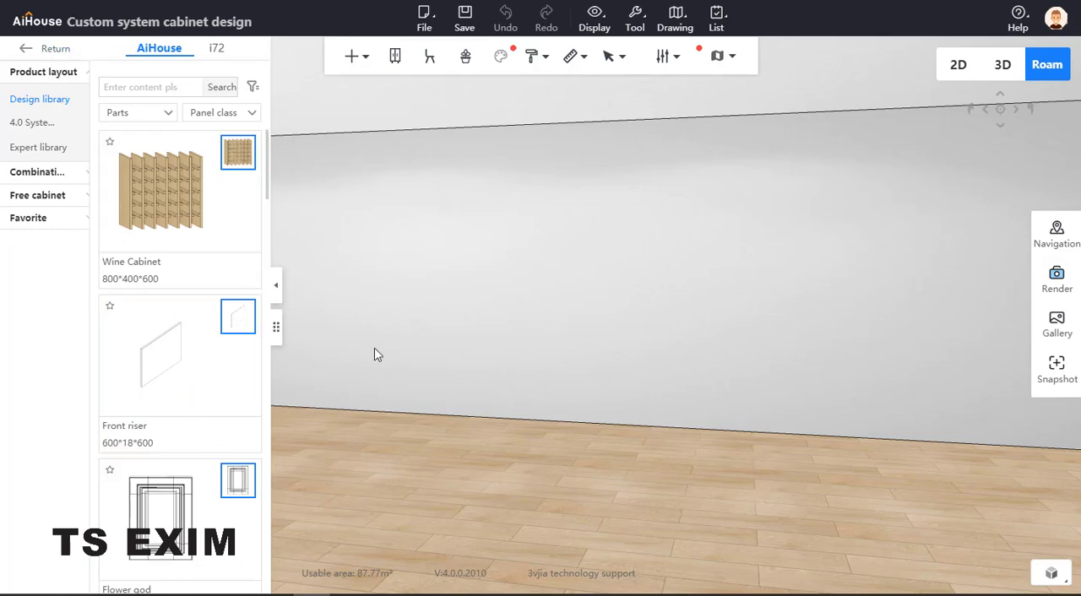
# Place a Front riser panel on the floor against the wall and set its width to 800
pyautogui.moveTo(175, 366); pyautogui.dragTo(623, 398)
pyautogui.scroll(3, 705, 384)
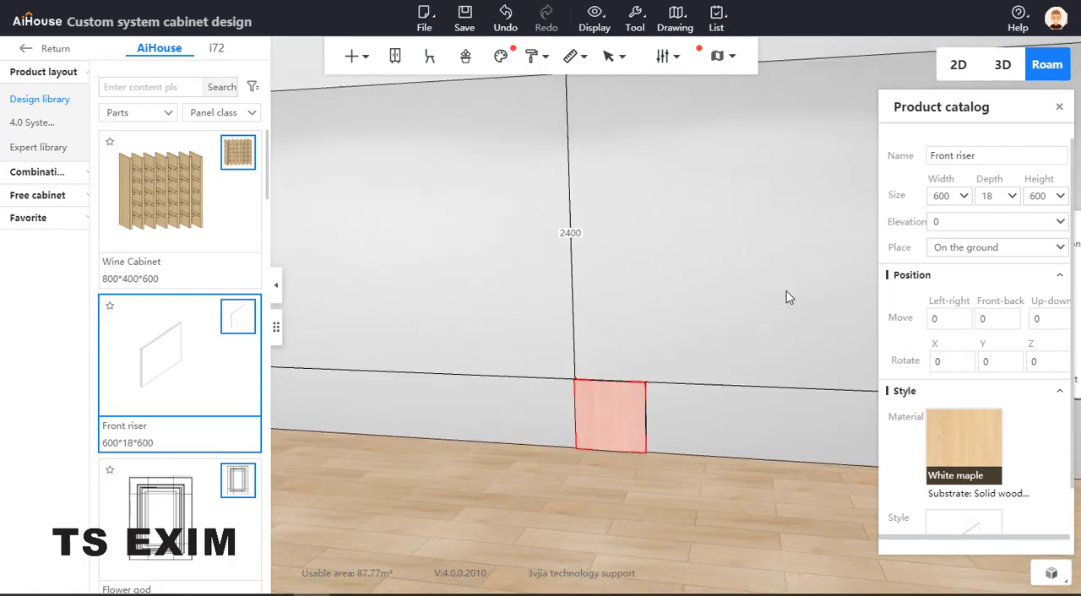
pyautogui.click(952, 198)
pyautogui.write('800')
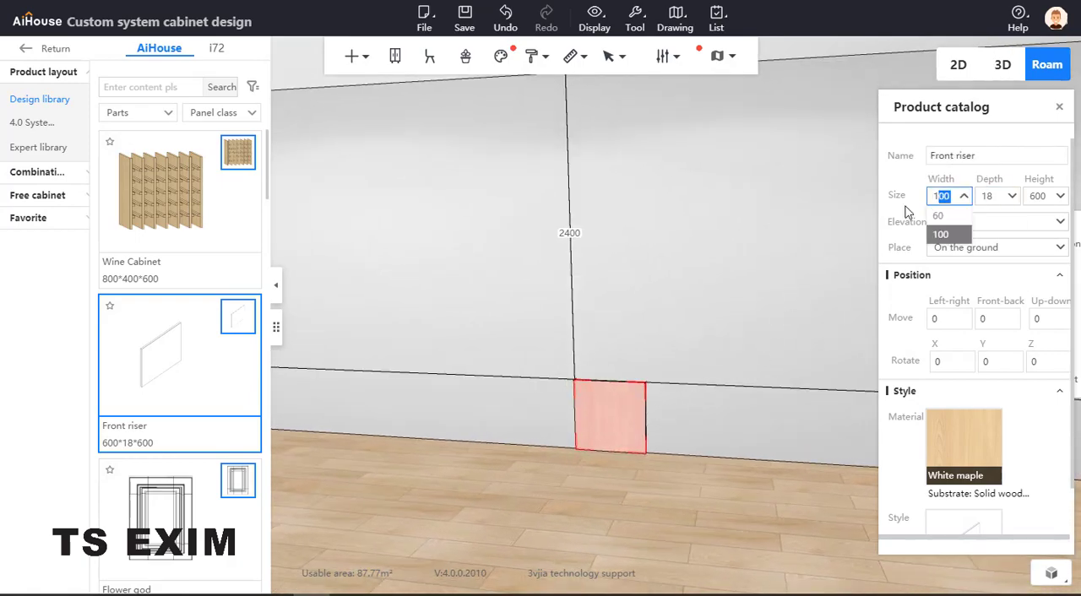
pyautogui.press('Return')
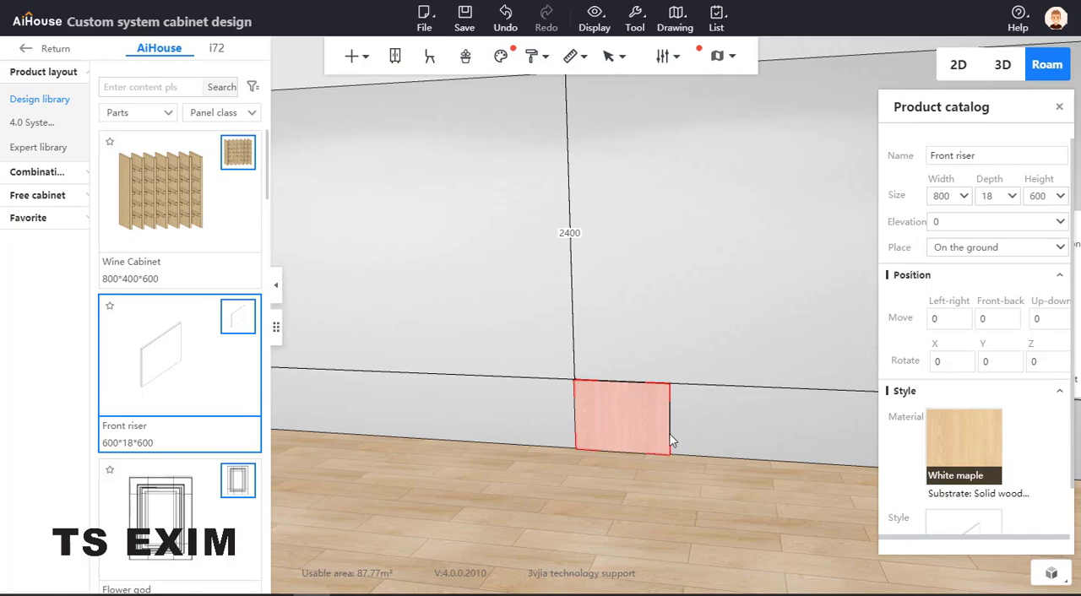
# Copy the Front riser directly beside the first one and increase the copy's height by 600 to 1200
pyautogui.click(643, 430)
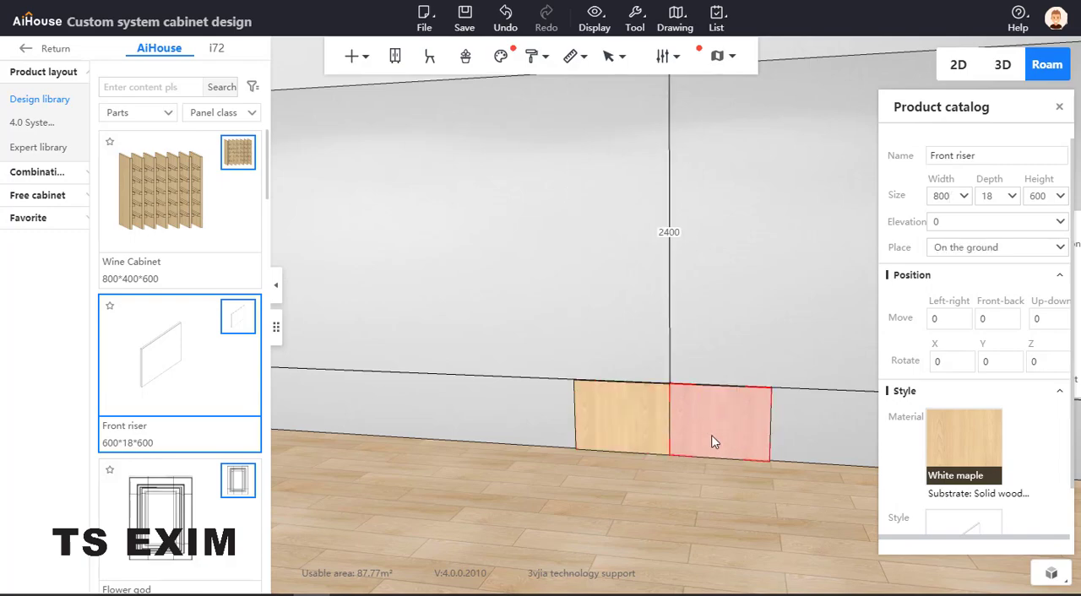
pyautogui.click(667, 400)
pyautogui.click(758, 412)
pyautogui.click(1049, 201)
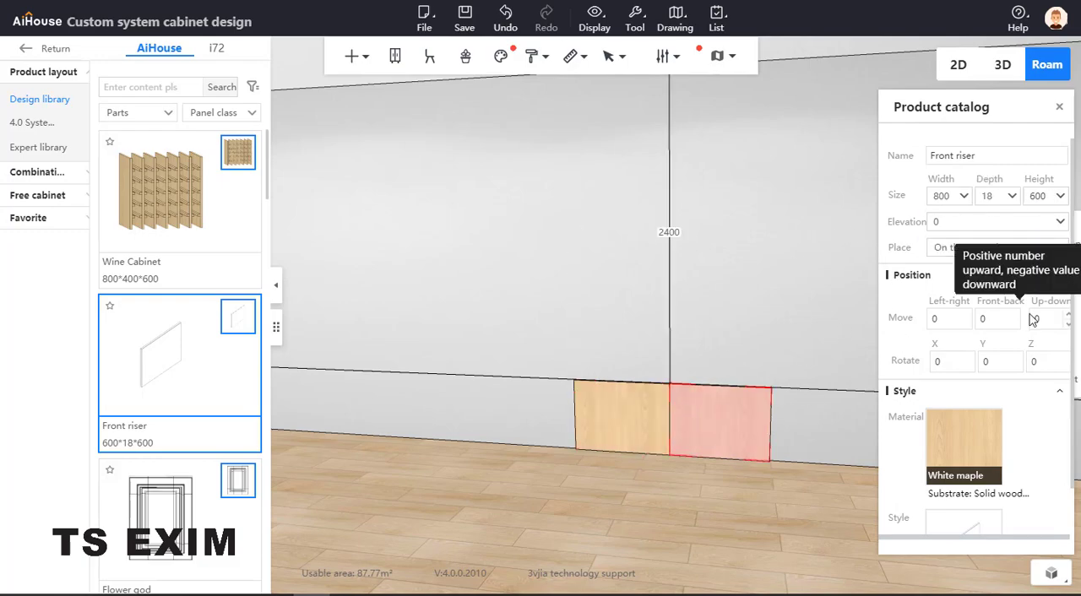
pyautogui.write('+600')
pyautogui.press('Return')
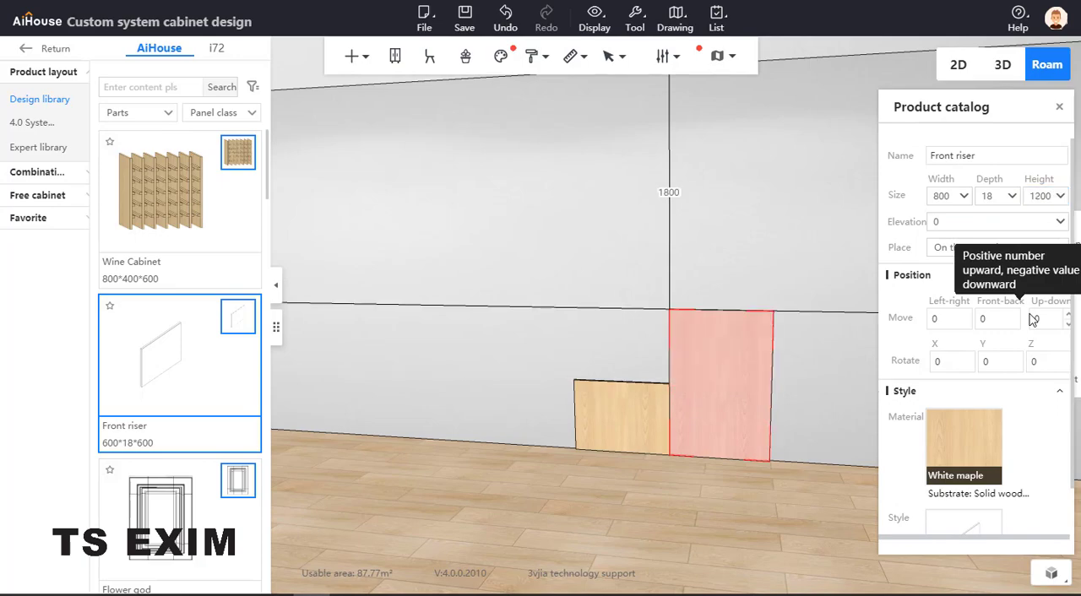
# Set the tall panel's elevation to 600, level with the top edge of the low panel
pyautogui.click(1026, 221)
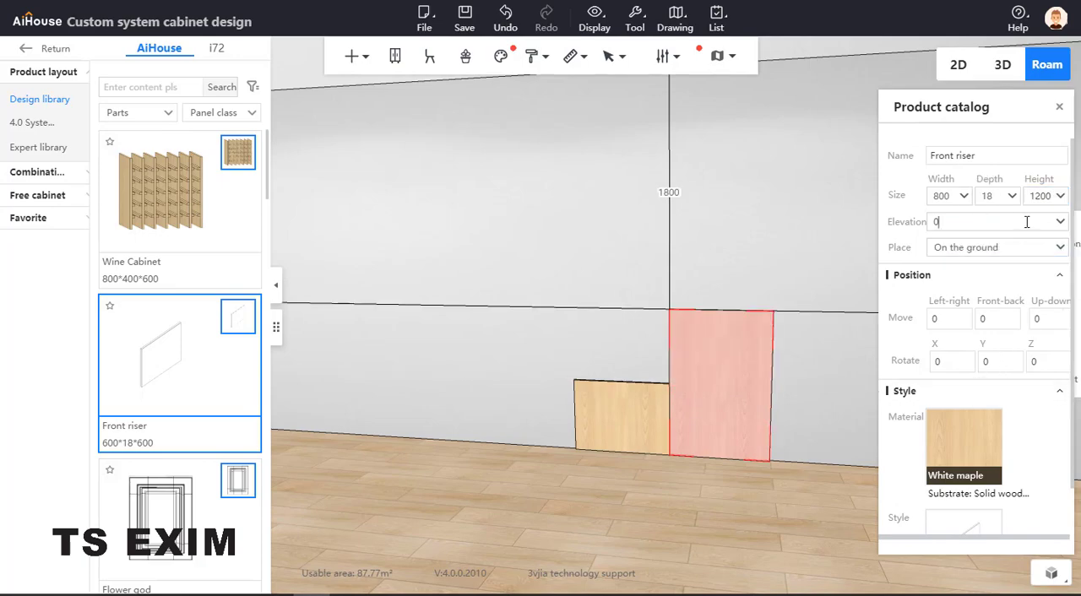
pyautogui.write('600')
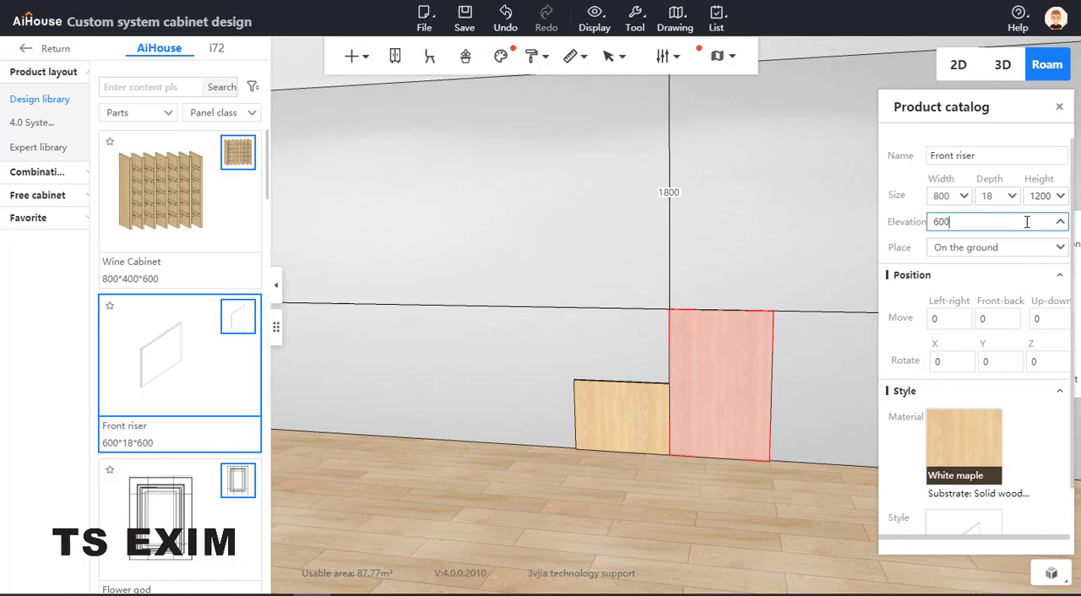
pyautogui.press('Return')
pyautogui.scroll(3, 726, 428)
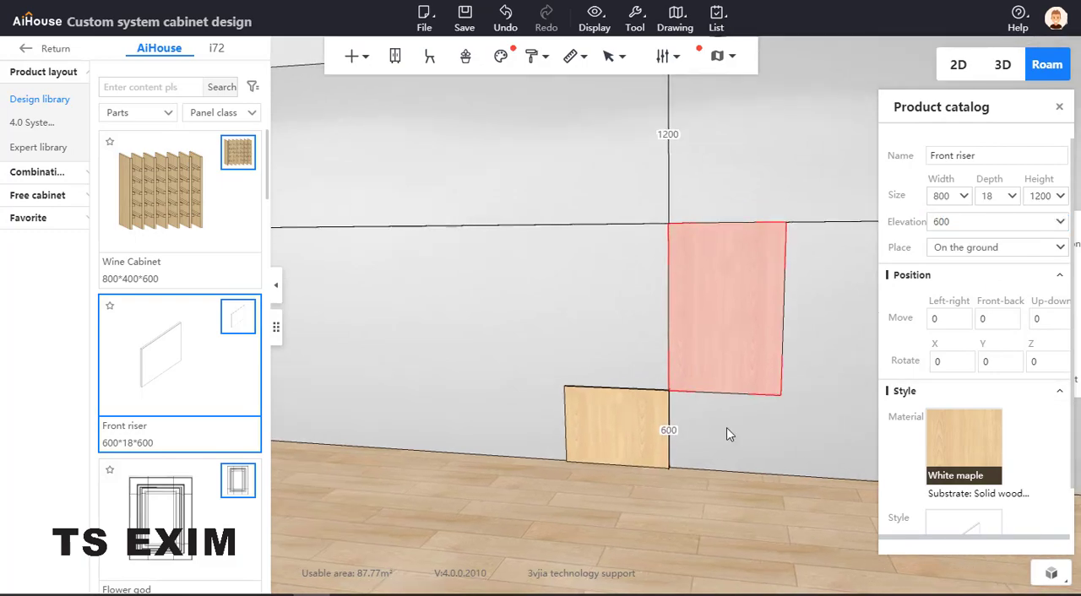
pyautogui.scroll(2, 706, 439)
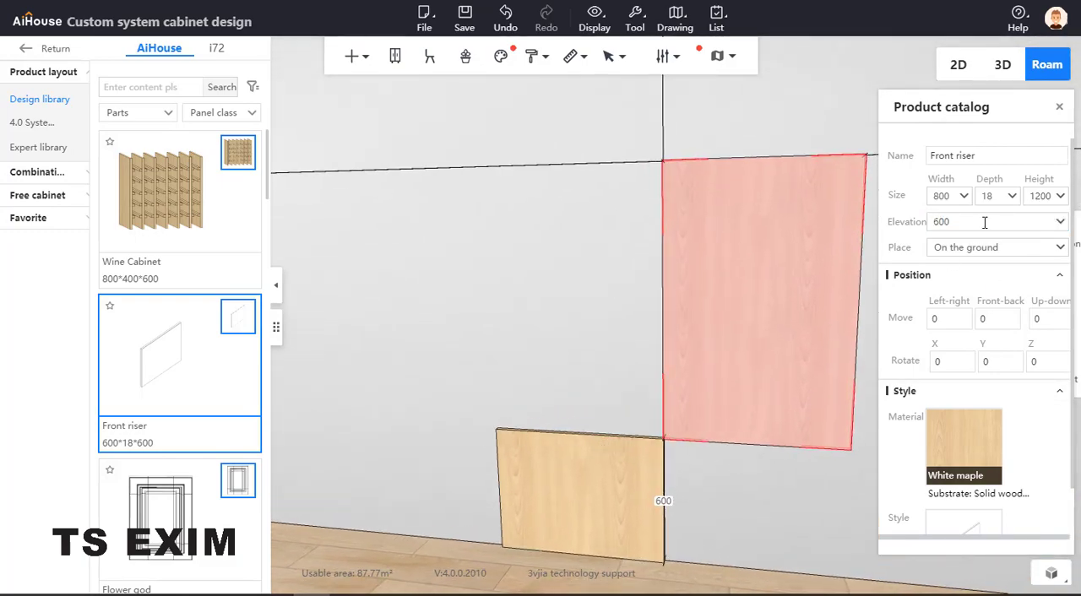
# Set the tall panel's elevation to 590
pyautogui.write('10')
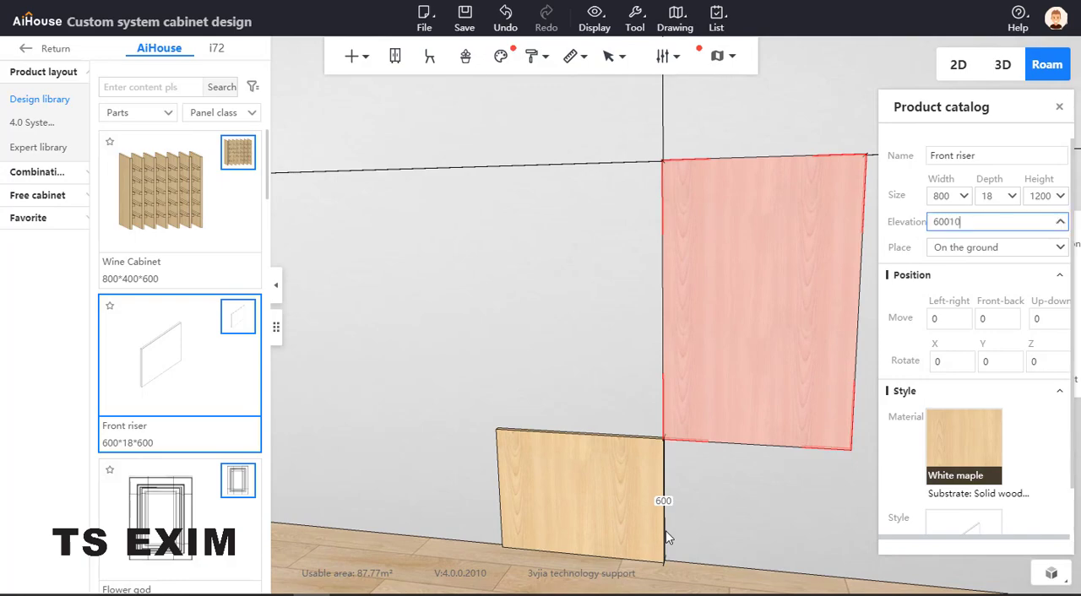
pyautogui.press('Return')
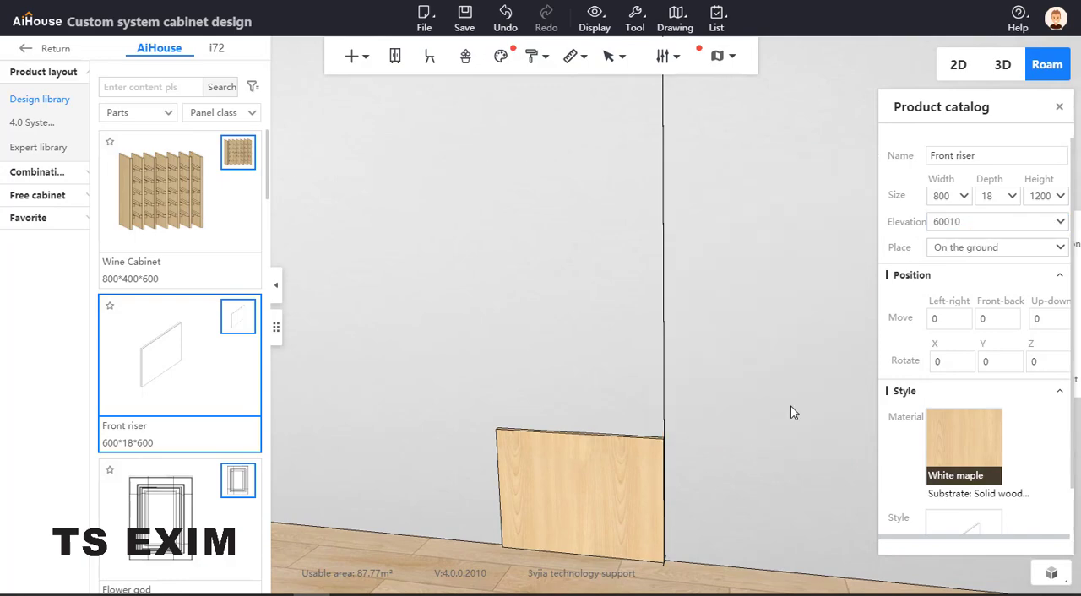
pyautogui.doubleClick(971, 221)
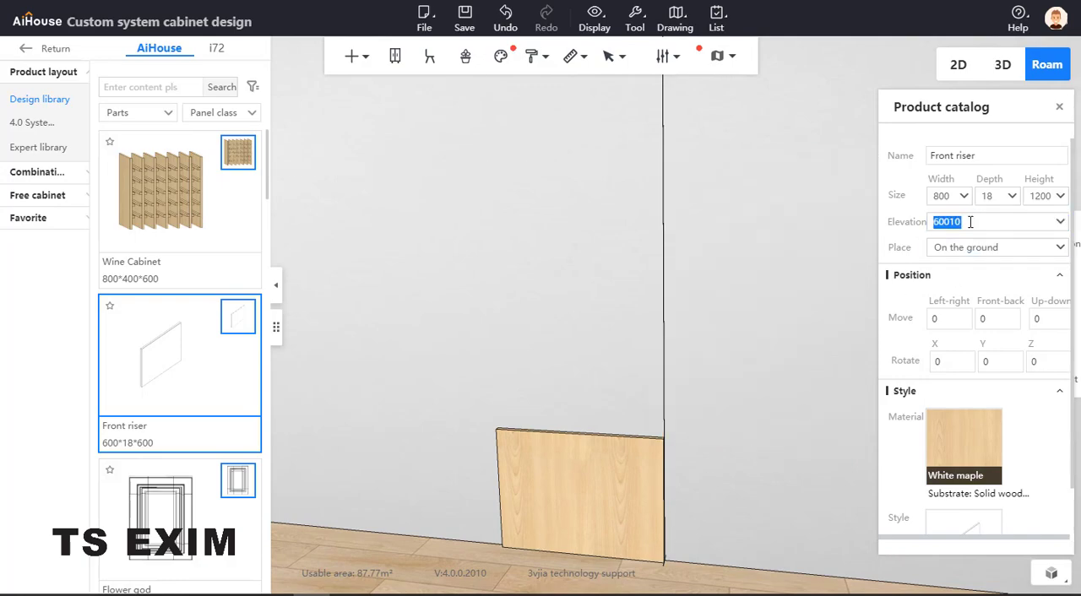
pyautogui.click(970, 221)
pyautogui.write('-10')
pyautogui.press('Return')
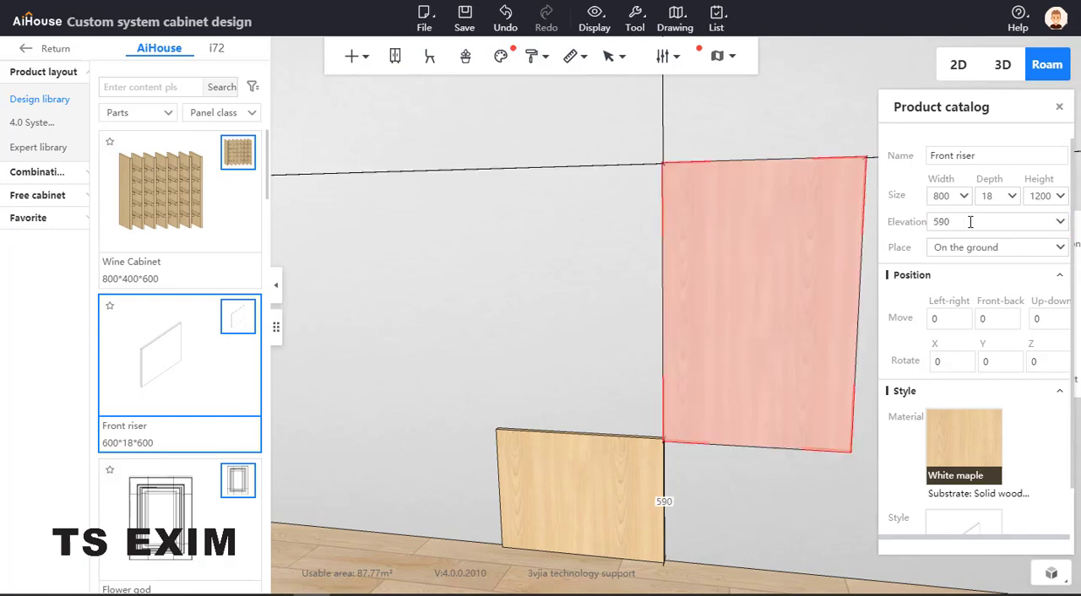
# Raise the tall panel by 20 to an elevation of 610, leaving a 10 mm gap above the low panel
pyautogui.moveTo(781, 483); pyautogui.dragTo(824, 426, button='right')
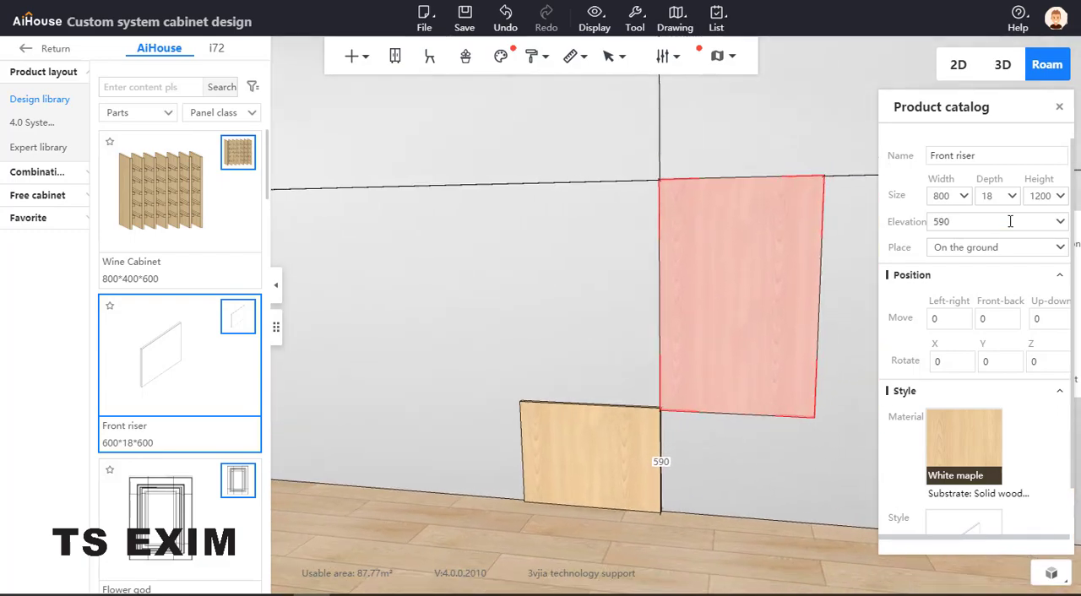
pyautogui.click(1010, 221)
pyautogui.write('+')
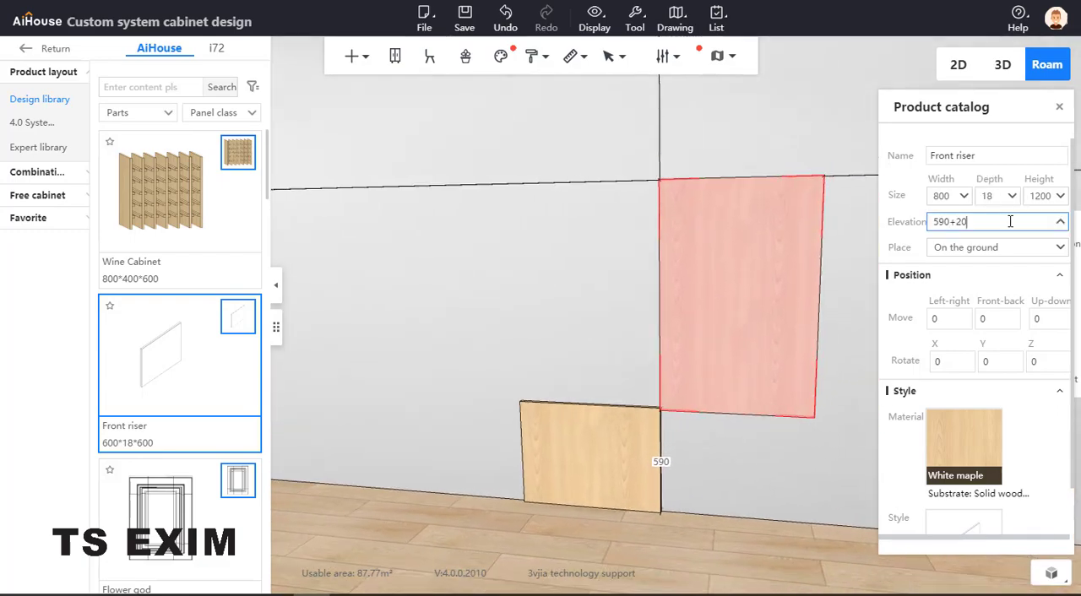
pyautogui.write('20')
pyautogui.press('Return')
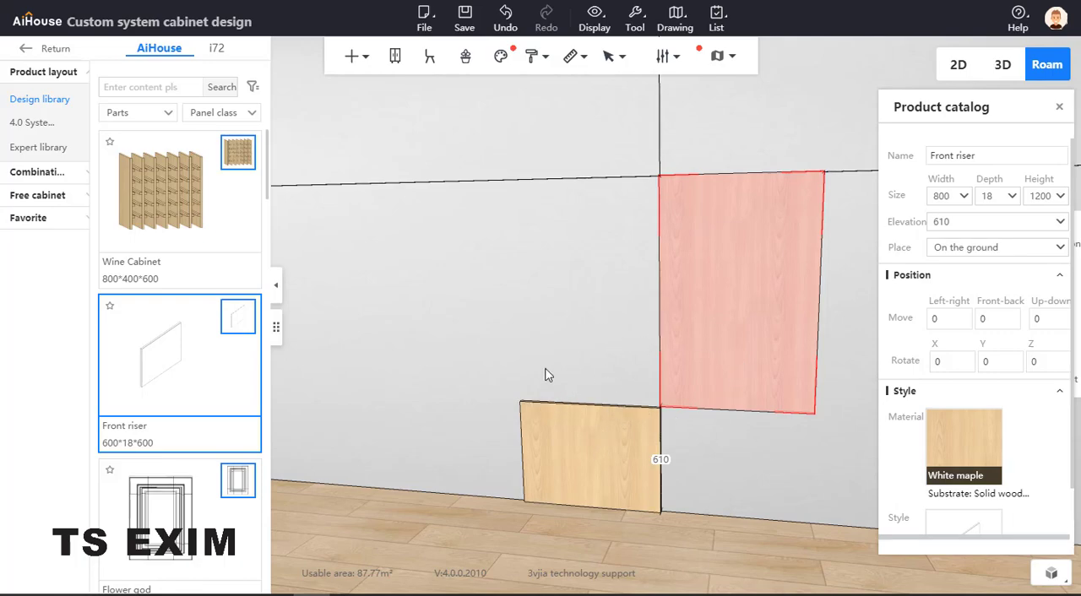
# Set the tall panel's distance to the left side wall to 7728 so it sits above the low panel
pyautogui.moveTo(543, 374); pyautogui.dragTo(638, 344)
pyautogui.click(649, 395)
pyautogui.click(840, 296)
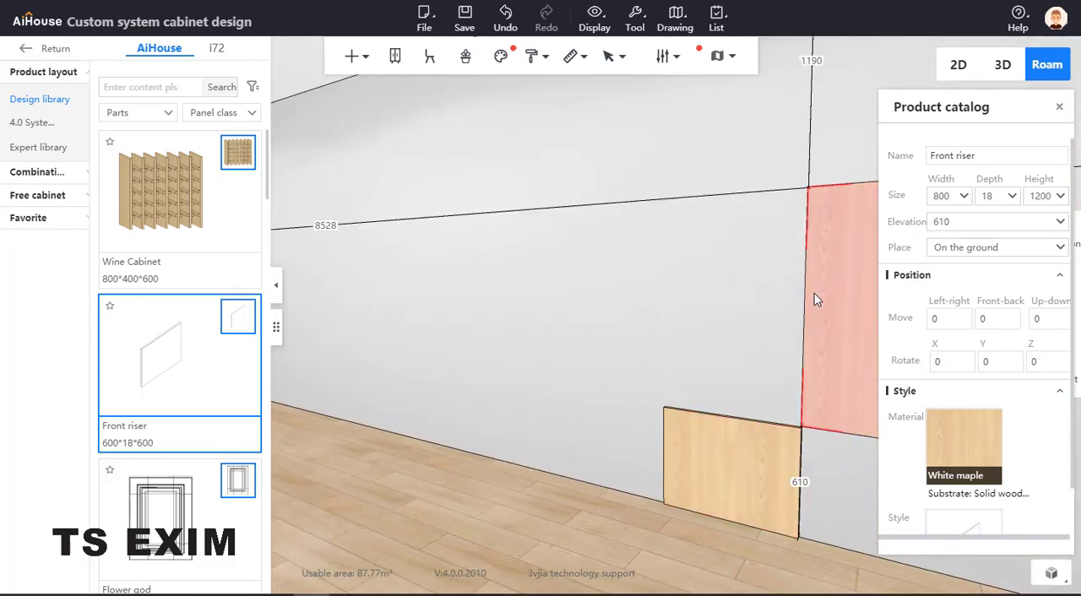
pyautogui.moveTo(816, 299); pyautogui.dragTo(554, 252)
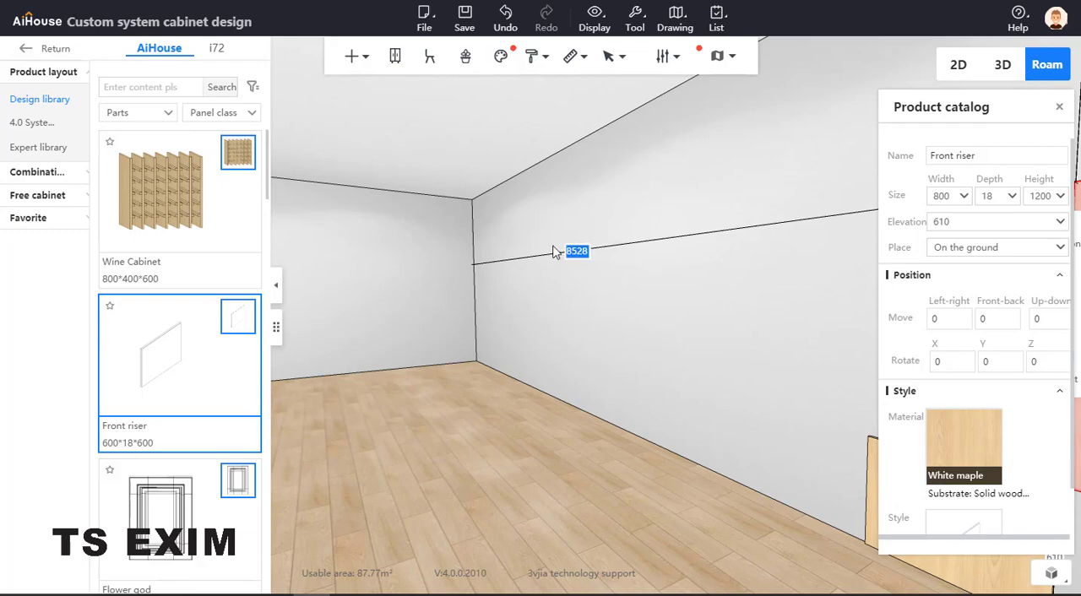
pyautogui.write('7728')
pyautogui.press('Return')
# Inspect the two stacked panels and compare them with the wall-panelling reference photo
pyautogui.moveTo(578, 270); pyautogui.dragTo(834, 248)
pyautogui.click(836, 274)
pyautogui.moveTo(836, 277); pyautogui.dragTo(855, 259, button='right')
pyautogui.moveTo(855, 259); pyautogui.dragTo(860, 224)
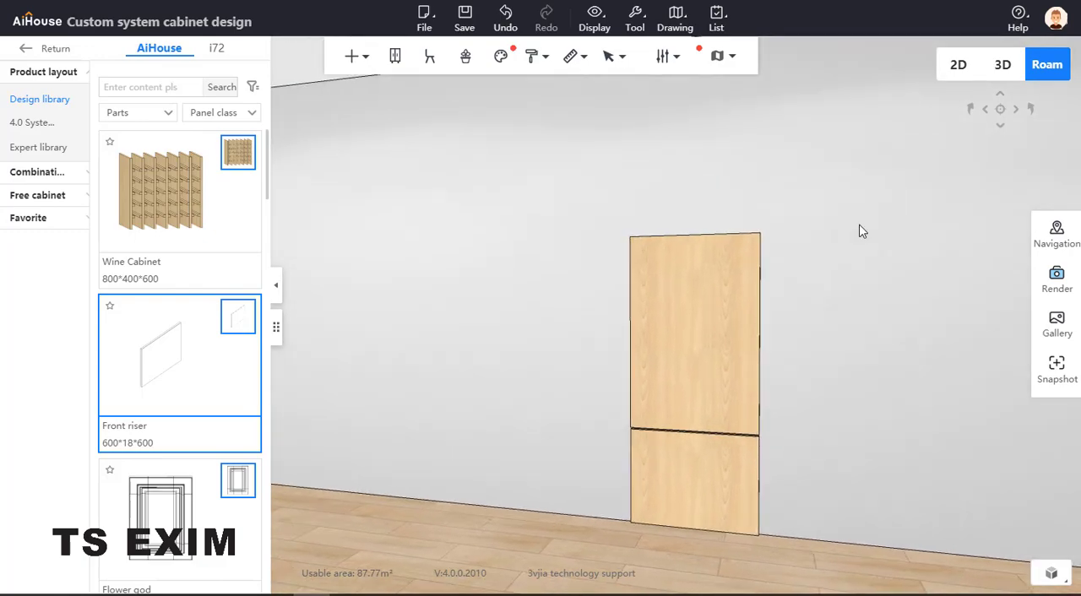
pyautogui.moveTo(855, 275); pyautogui.dragTo(868, 264, button='right')
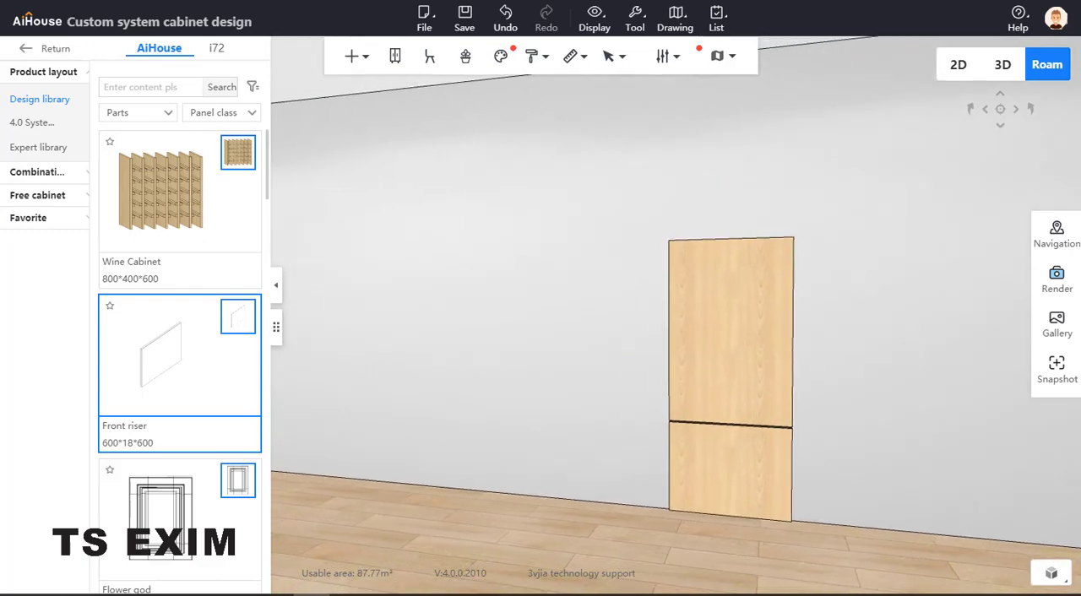
pyautogui.moveTo(0, 152); pyautogui.dragTo(443, 128)
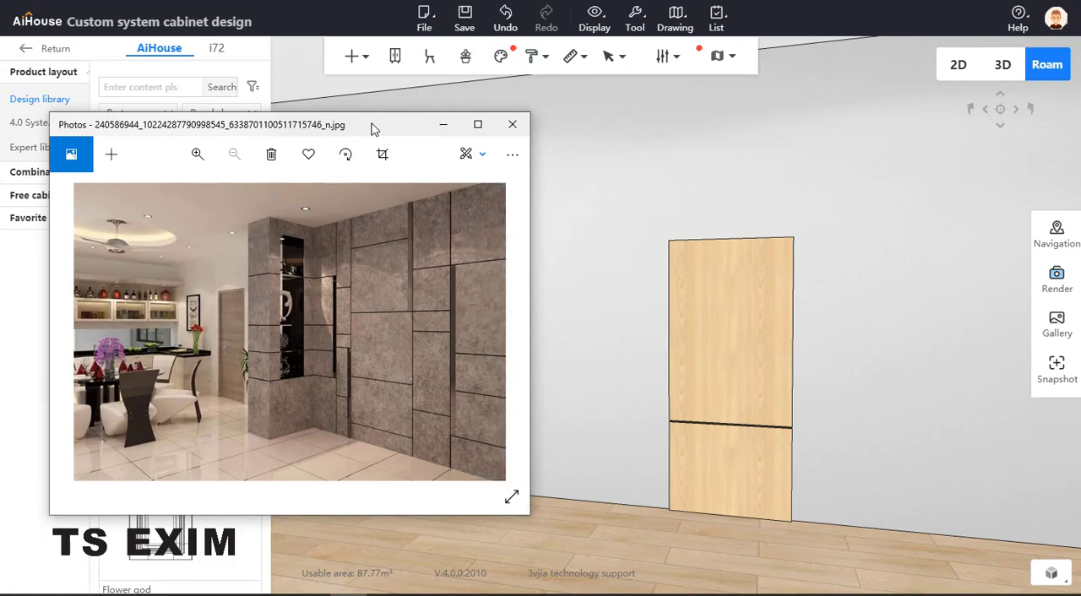
pyautogui.moveTo(355, 129); pyautogui.dragTo(0, 139)
# Reduce the upper panel's width by 50 to 750
pyautogui.click(784, 291)
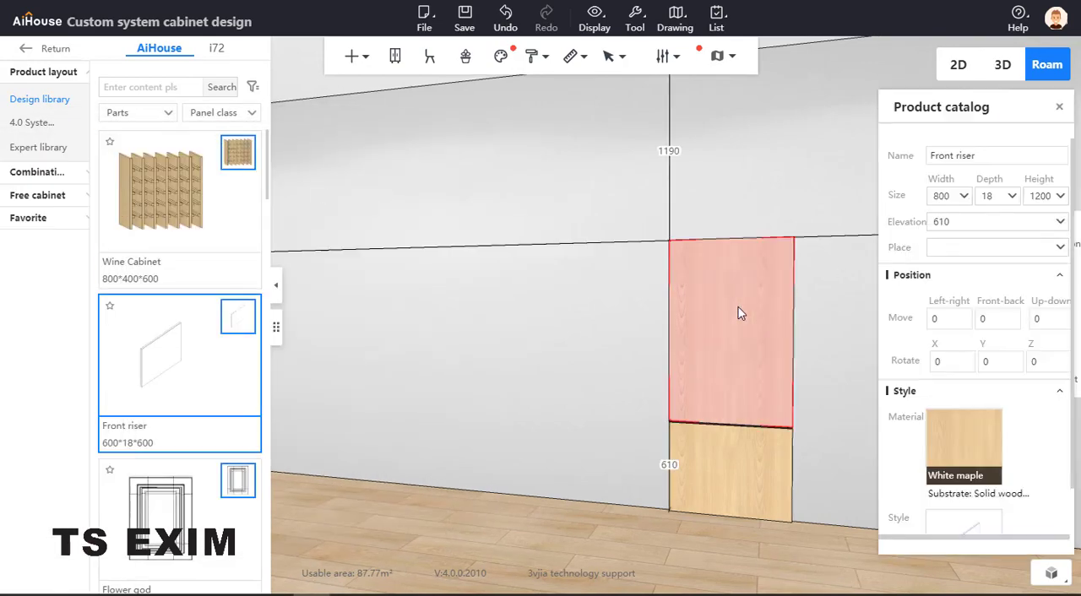
pyautogui.click(952, 196)
pyautogui.moveTo(973, 428)
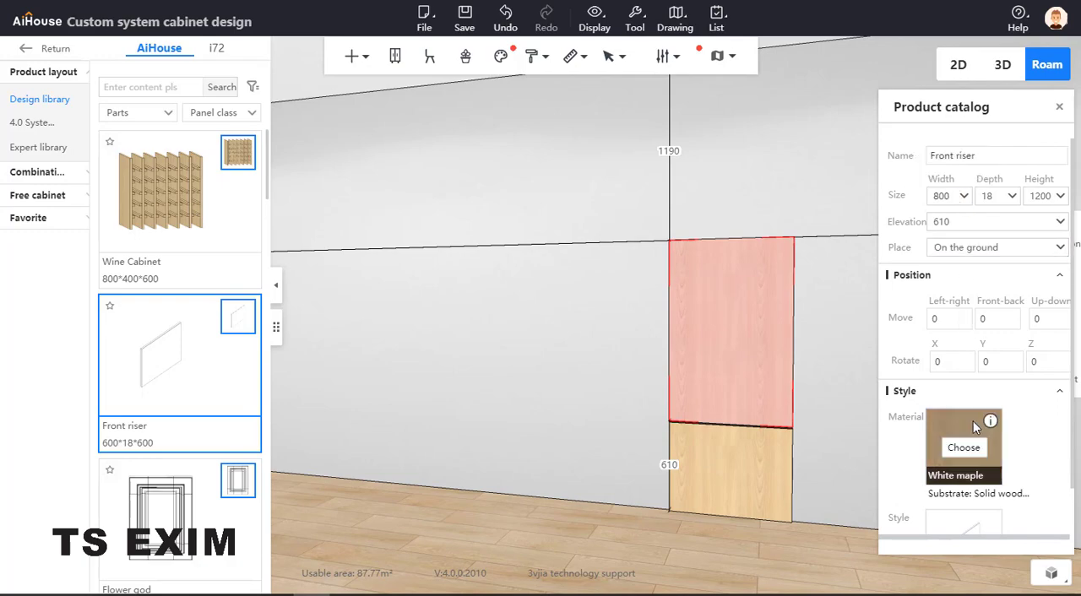
pyautogui.write('-50')
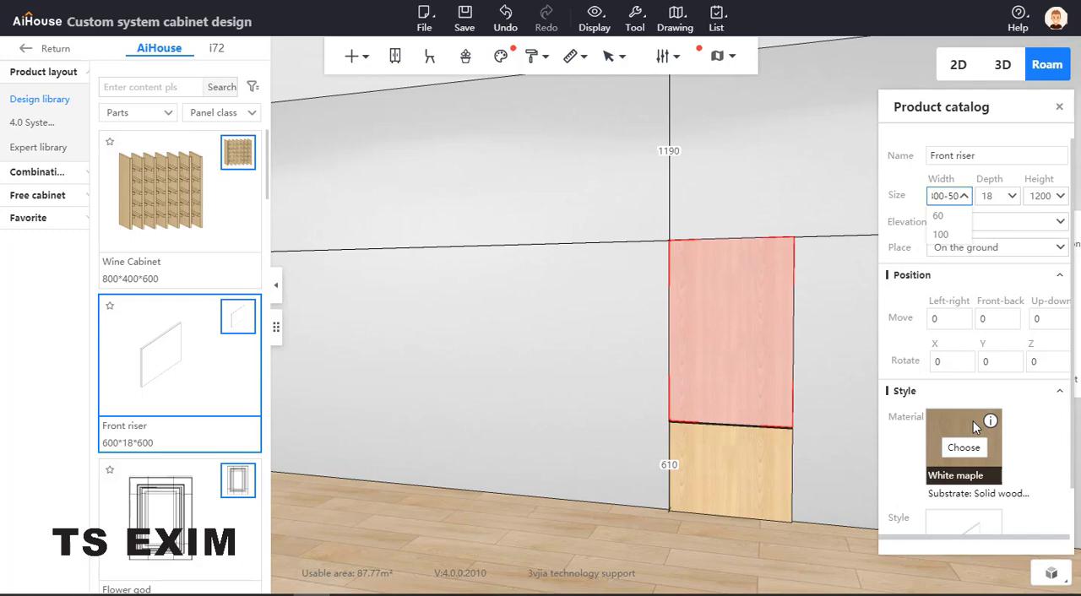
pyautogui.press('Return')
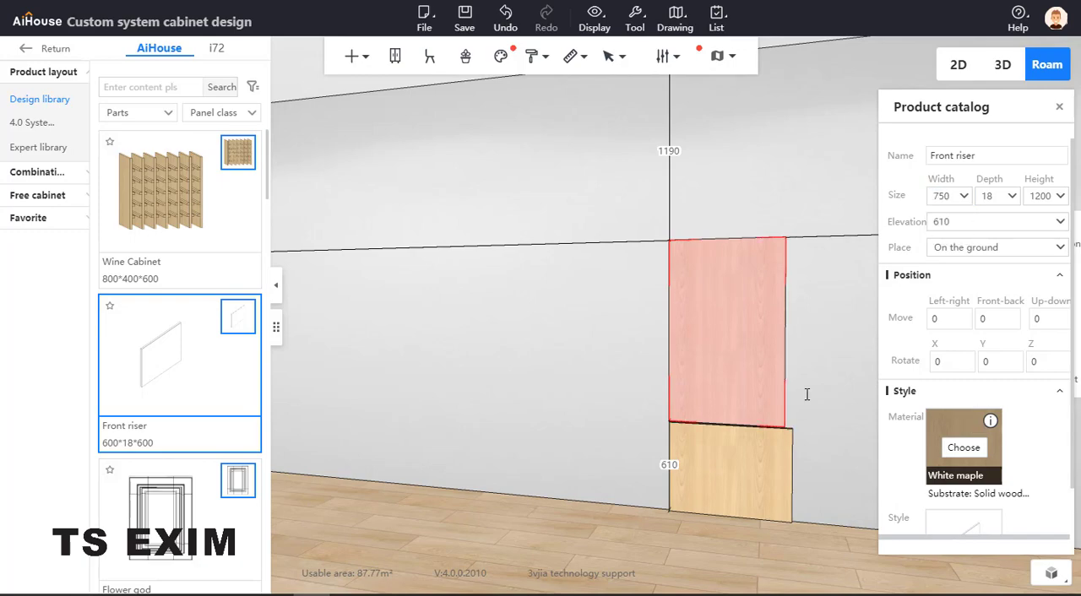
# Set the upper panel's distance to the right side wall to 3782, aligning its right edge with the lower panel
pyautogui.moveTo(825, 382); pyautogui.dragTo(805, 383)
pyautogui.moveTo(846, 431); pyautogui.dragTo(792, 437)
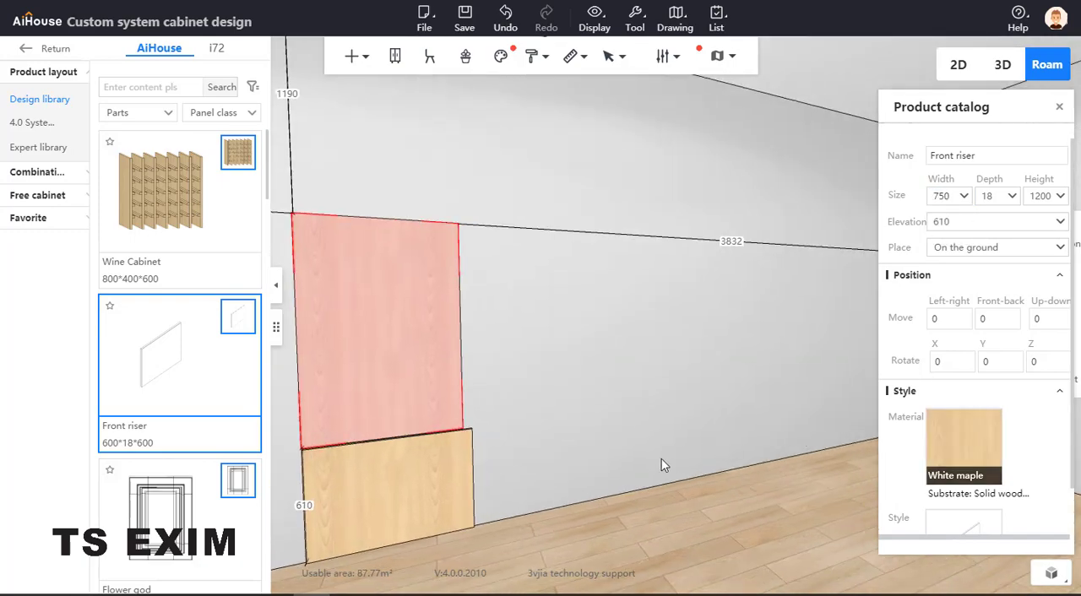
pyautogui.click(450, 476)
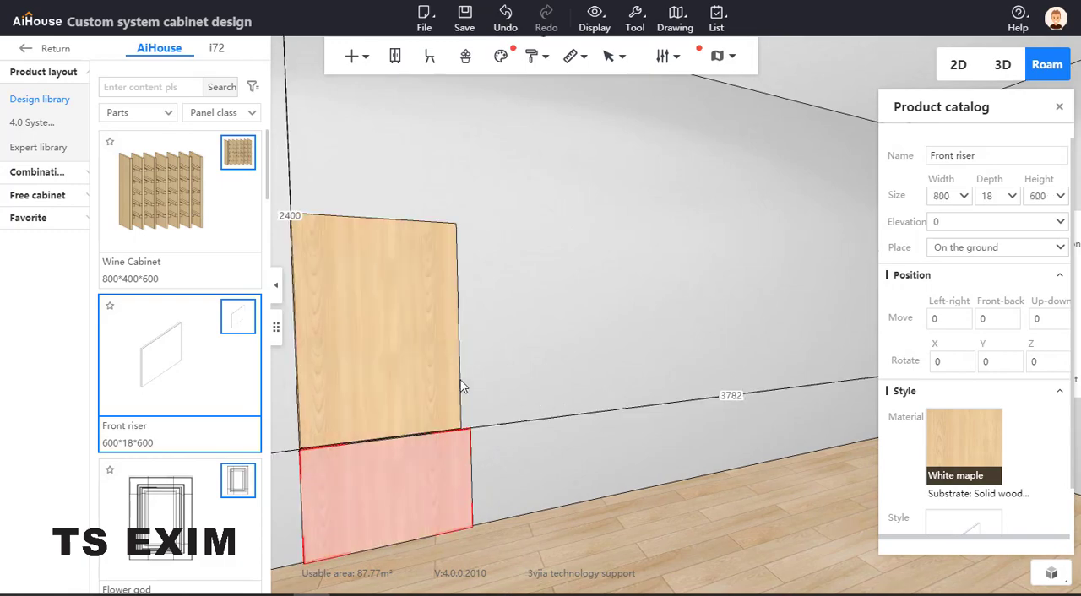
pyautogui.click(430, 357)
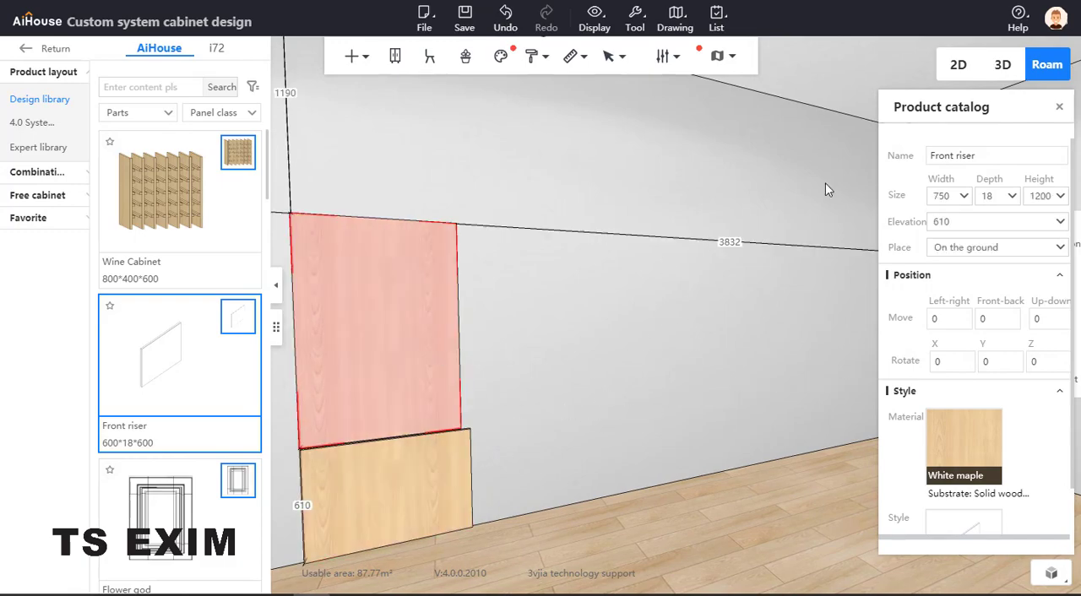
pyautogui.click(739, 241)
pyautogui.write('3782')
pyautogui.press('Return')
pyautogui.click(575, 388)
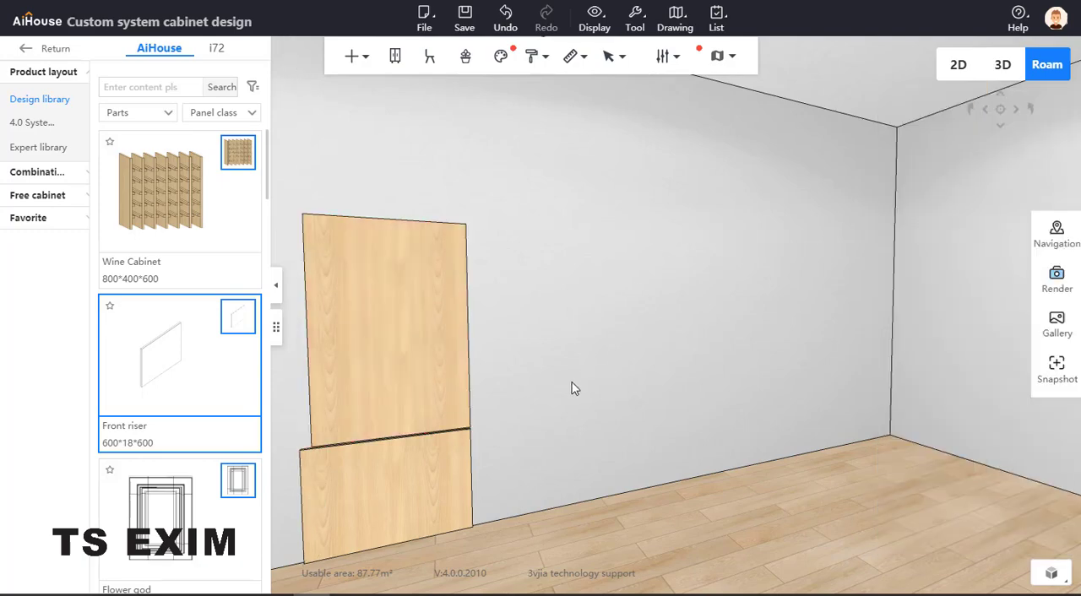
pyautogui.moveTo(540, 364); pyautogui.dragTo(439, 365)
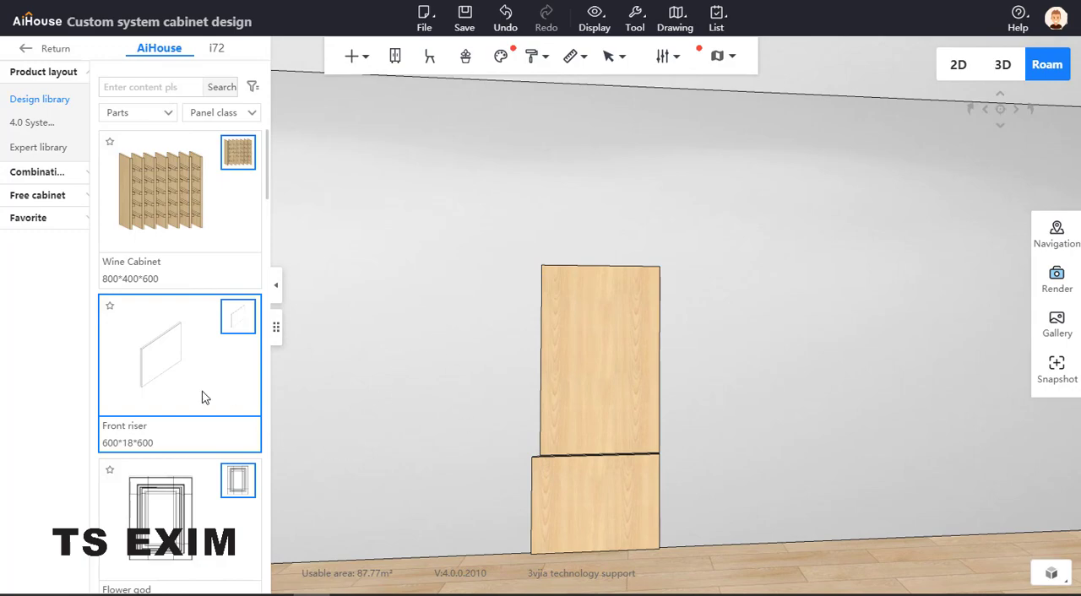
# Browse the panel-class parts in the design library for boards suited to the wall panelling
pyautogui.scroll(-5, 215, 373)
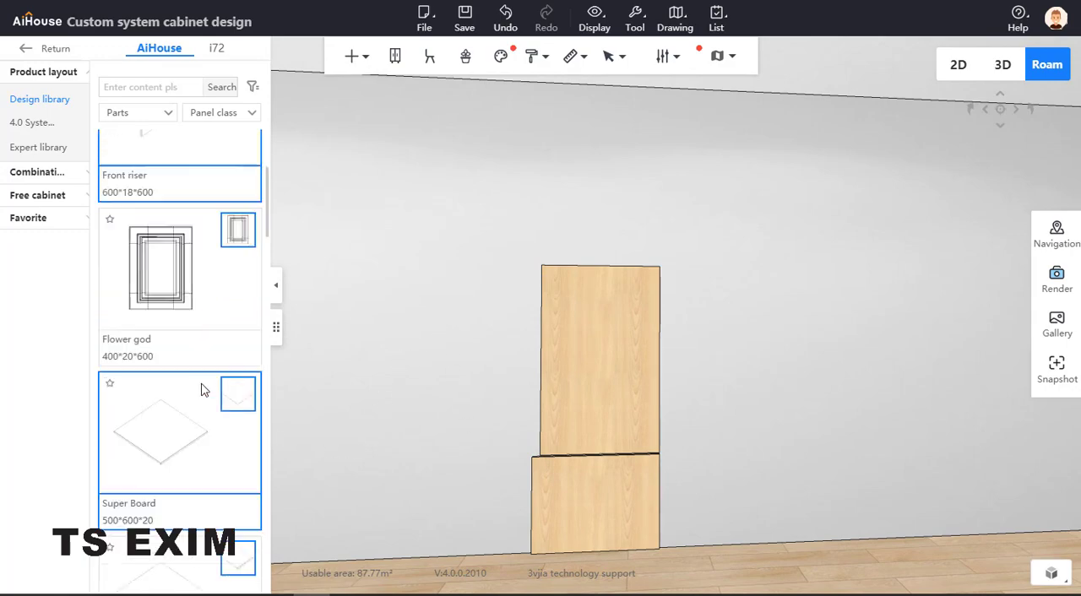
pyautogui.click(165, 287)
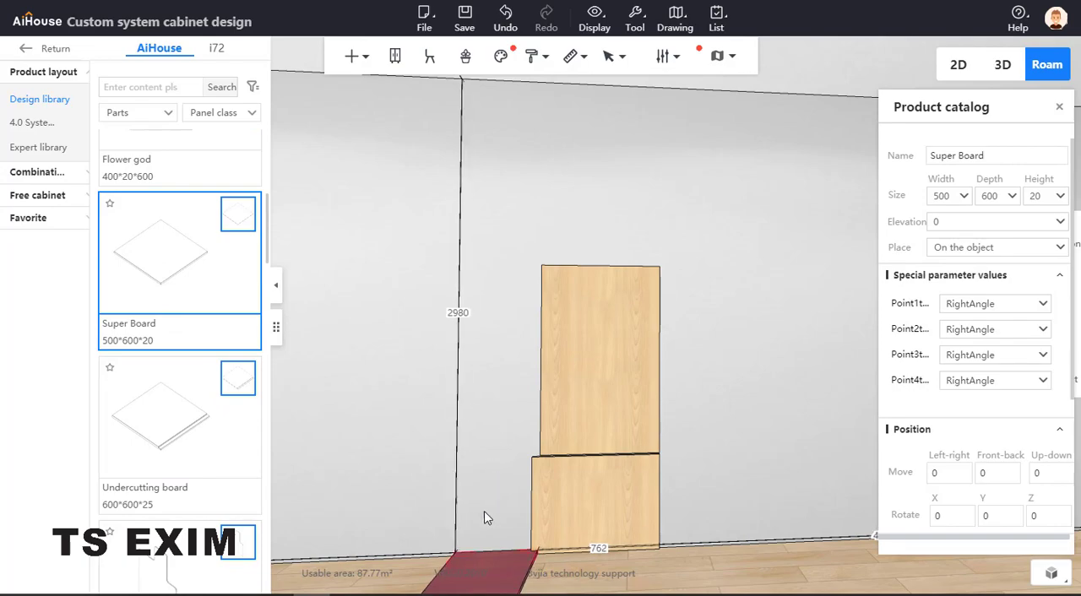
pyautogui.press('Escape')
pyautogui.scroll(-3, 149, 438)
pyautogui.scroll(-6, 175, 410)
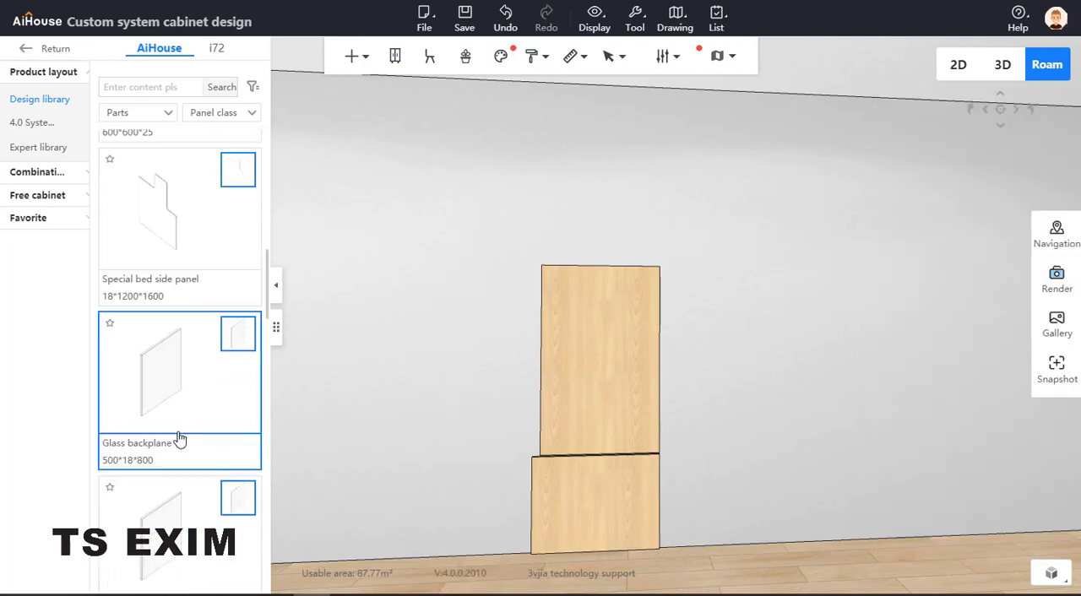
pyautogui.scroll(-8, 183, 414)
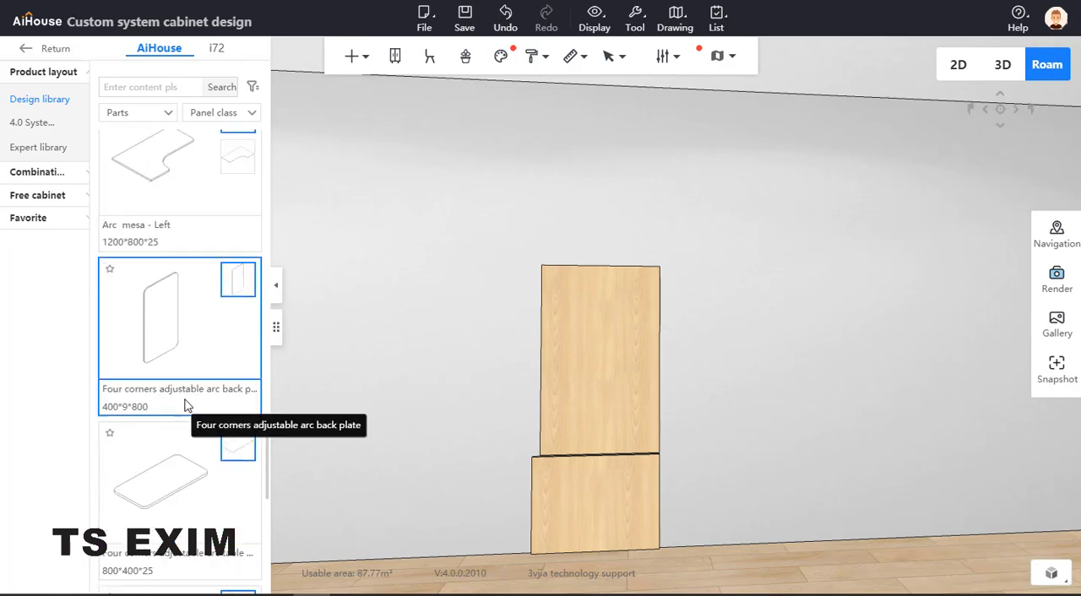
pyautogui.scroll(14, 186, 405)
pyautogui.scroll(10, 188, 397)
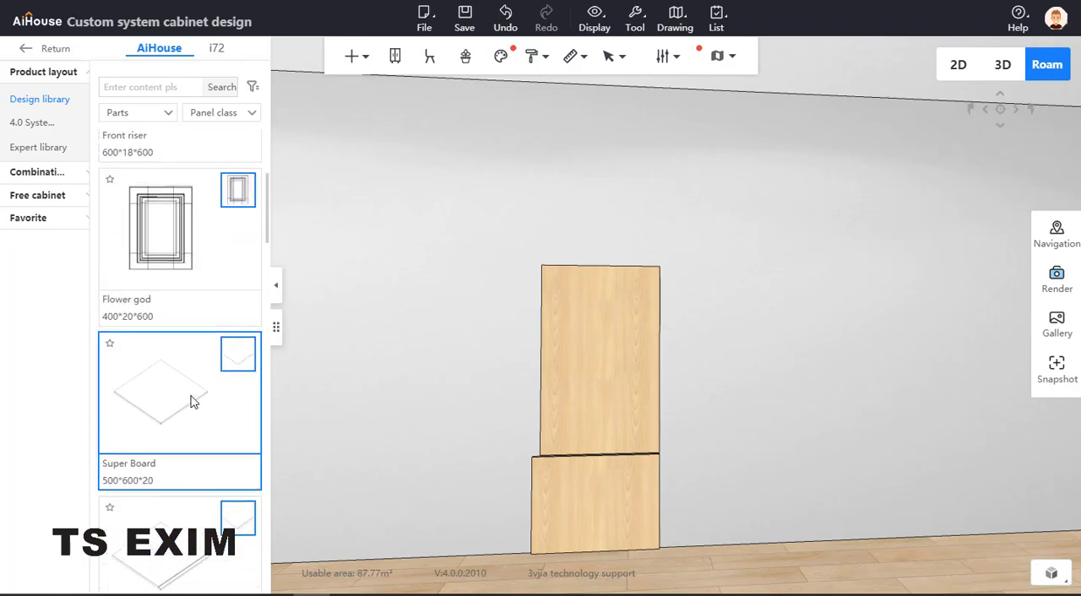
# Place a 600 x 600 Front riser on the left of the low panel and increase its right side wall distance by 10 to 4592
pyautogui.click(530, 400)
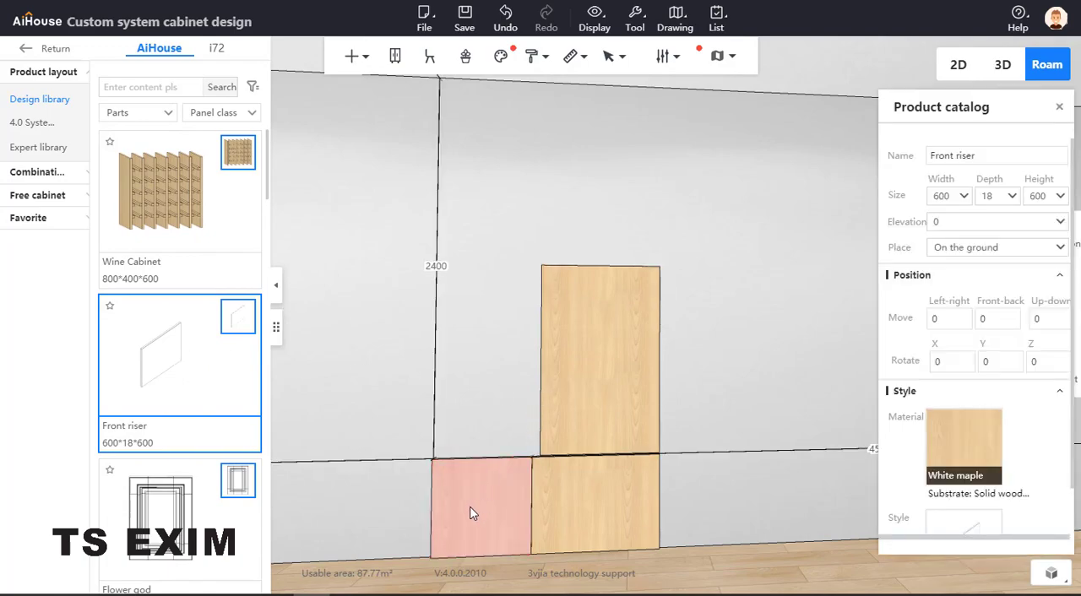
pyautogui.moveTo(686, 466); pyautogui.dragTo(716, 459)
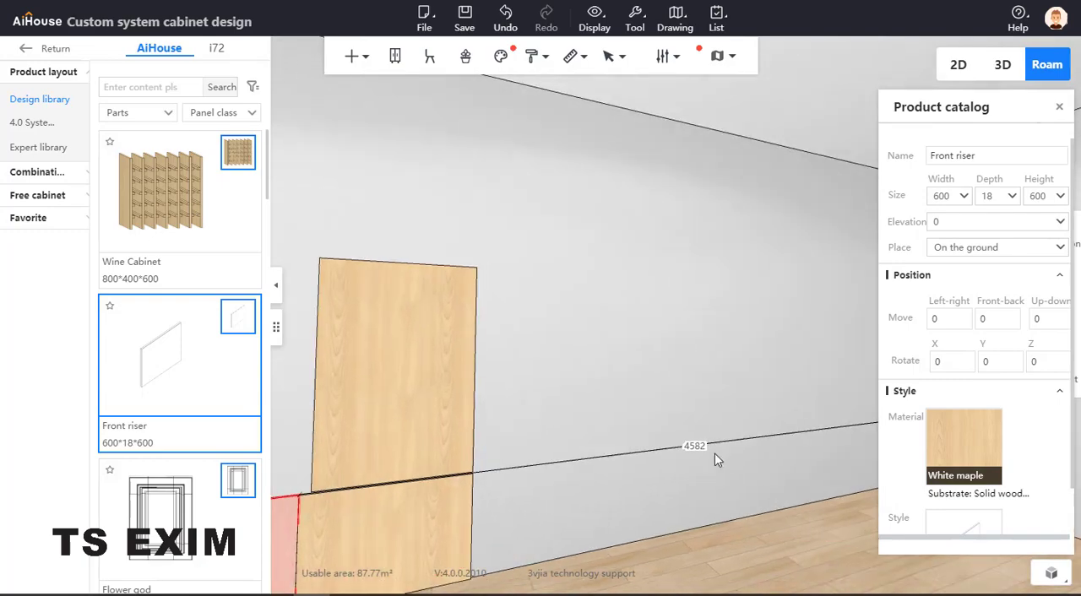
pyautogui.click(706, 447)
pyautogui.write('+10')
pyautogui.press('Return')
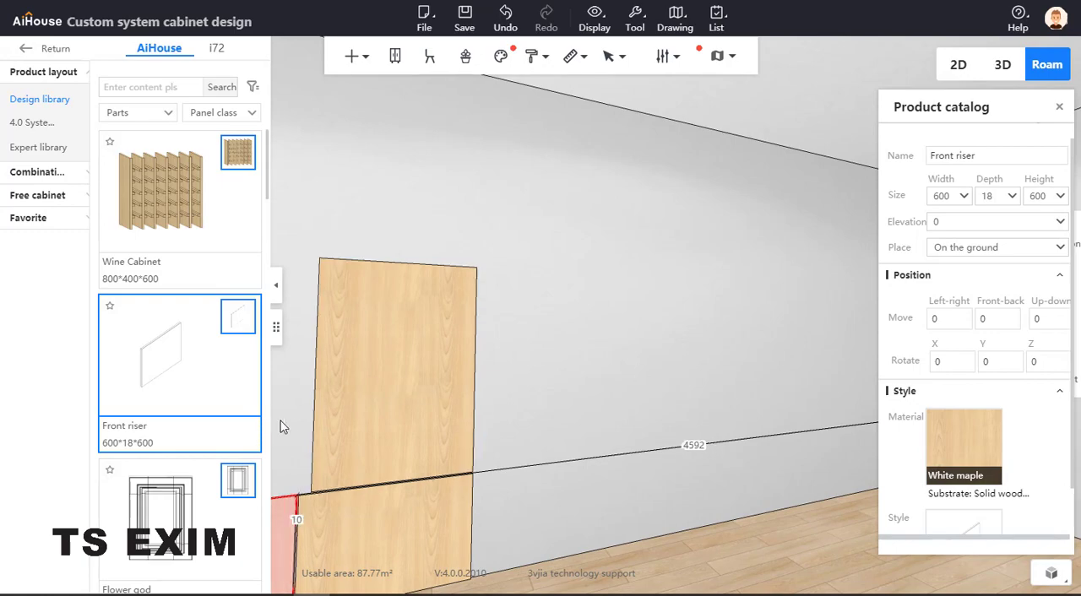
# Place another 600 x 600 Front riser on the left of the low row and set its elevation to 610
pyautogui.scroll(-4, 299, 401)
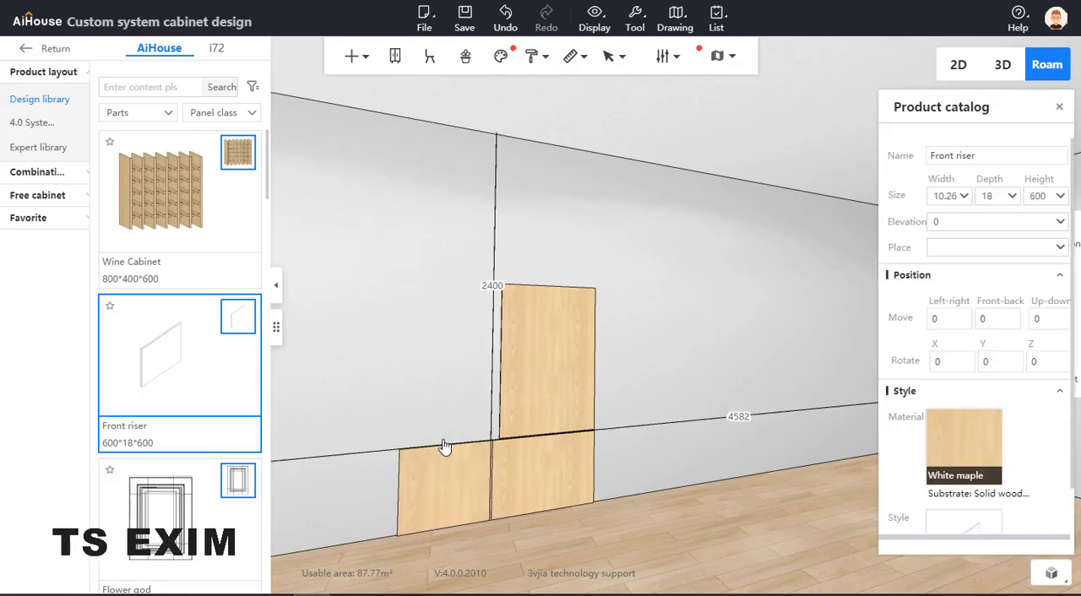
pyautogui.click(427, 447)
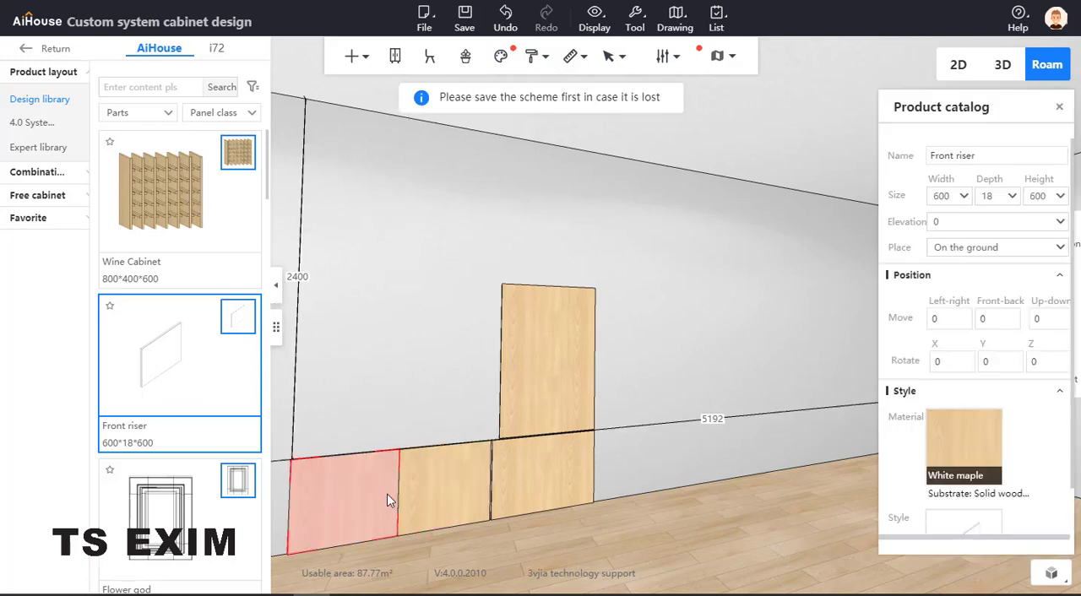
pyautogui.click(975, 224)
pyautogui.press('BackSpace')
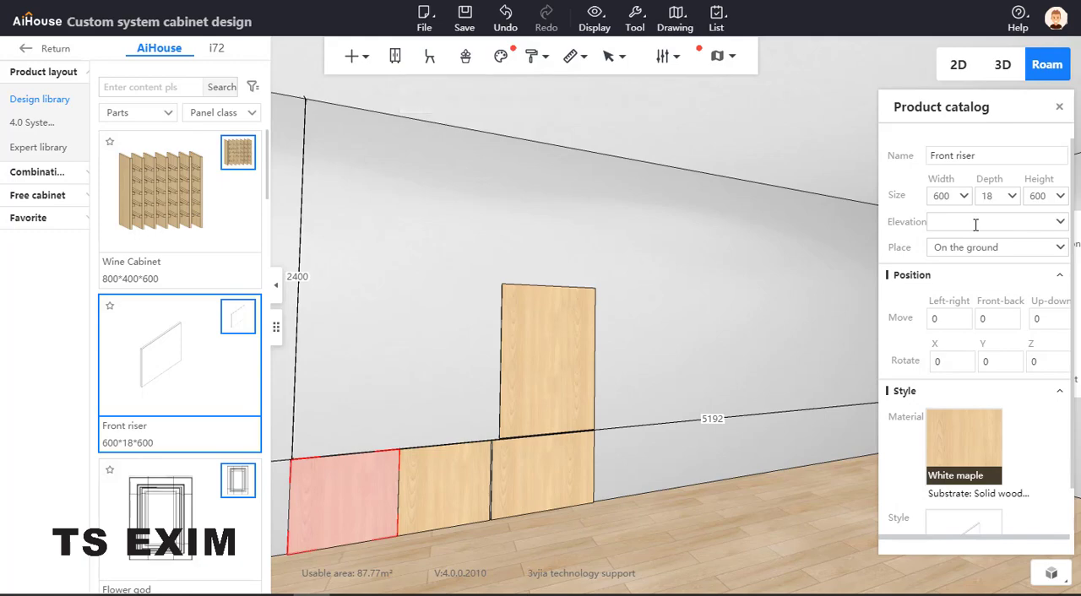
pyautogui.write('+')
pyautogui.write('00')
pyautogui.press('Return')
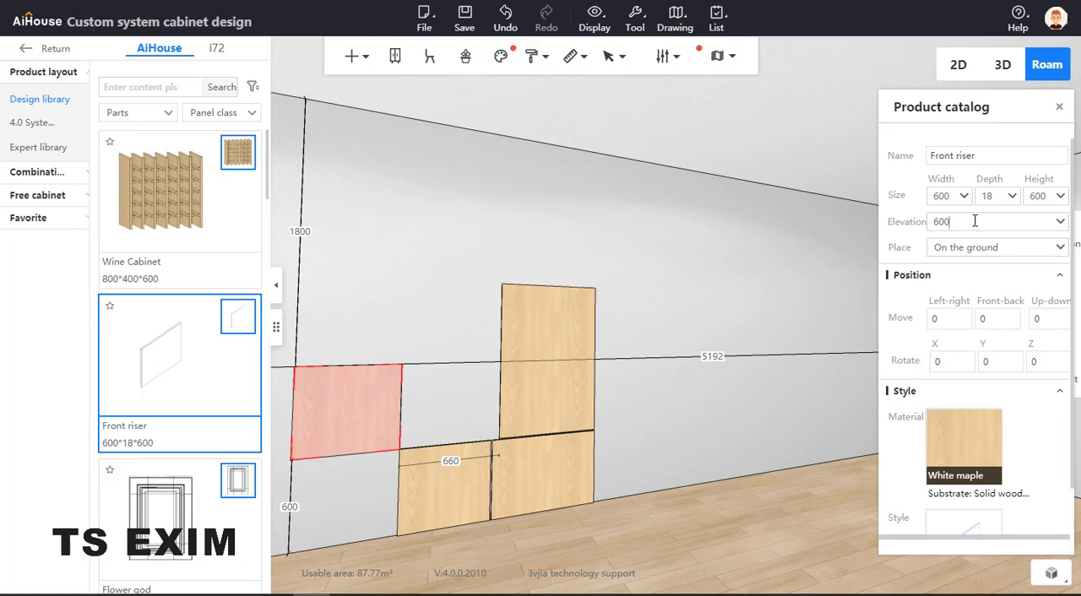
pyautogui.write('+10')
pyautogui.press('Return')
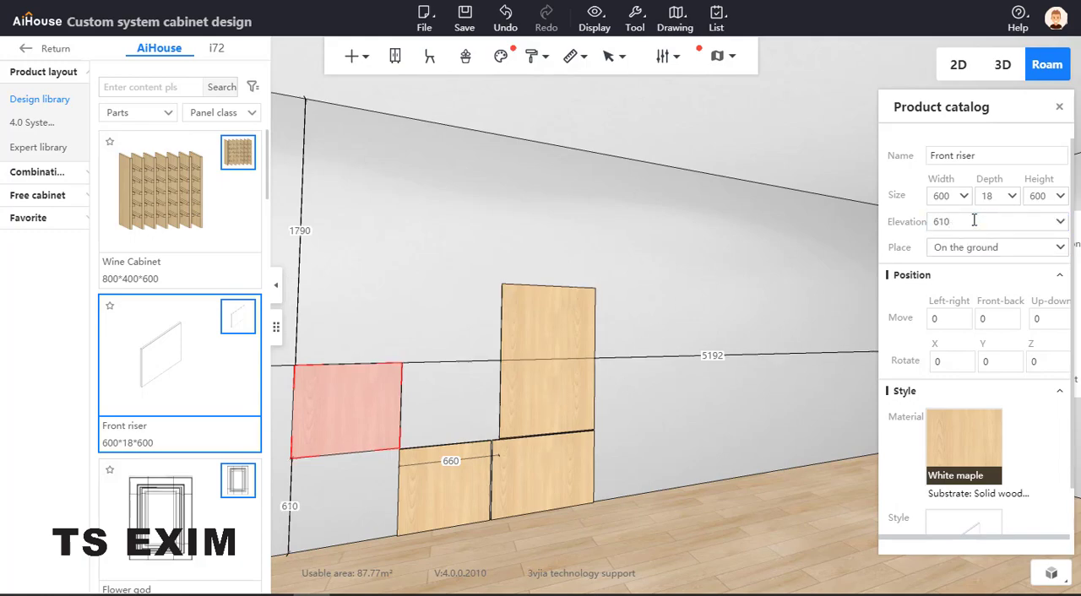
# Set the raised panel's distance to the right side wall to 4592 so it sits directly above the left low panel
pyautogui.click(433, 470)
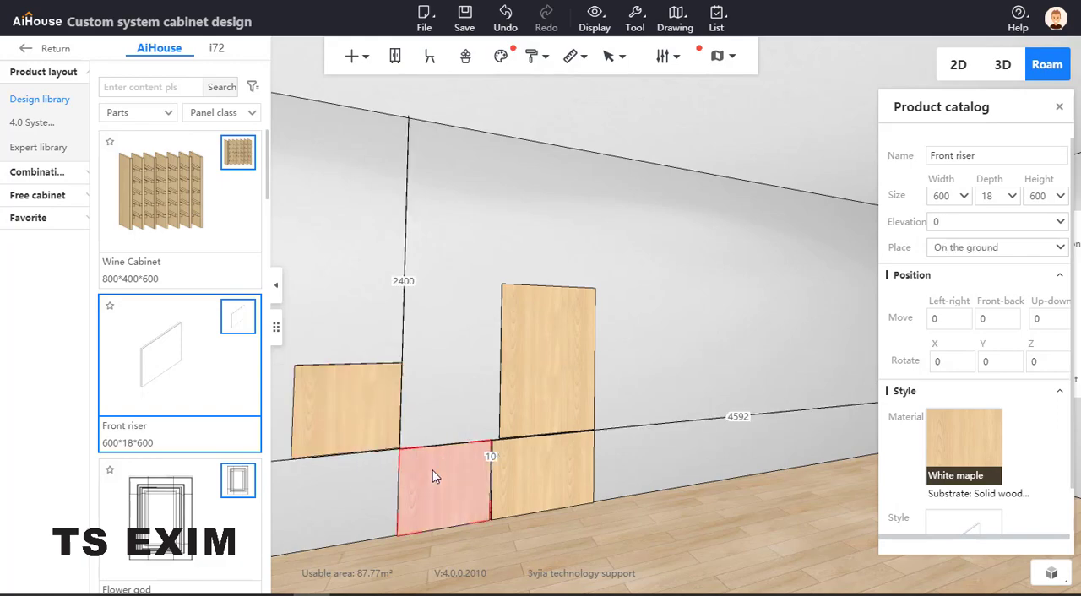
pyautogui.click(374, 399)
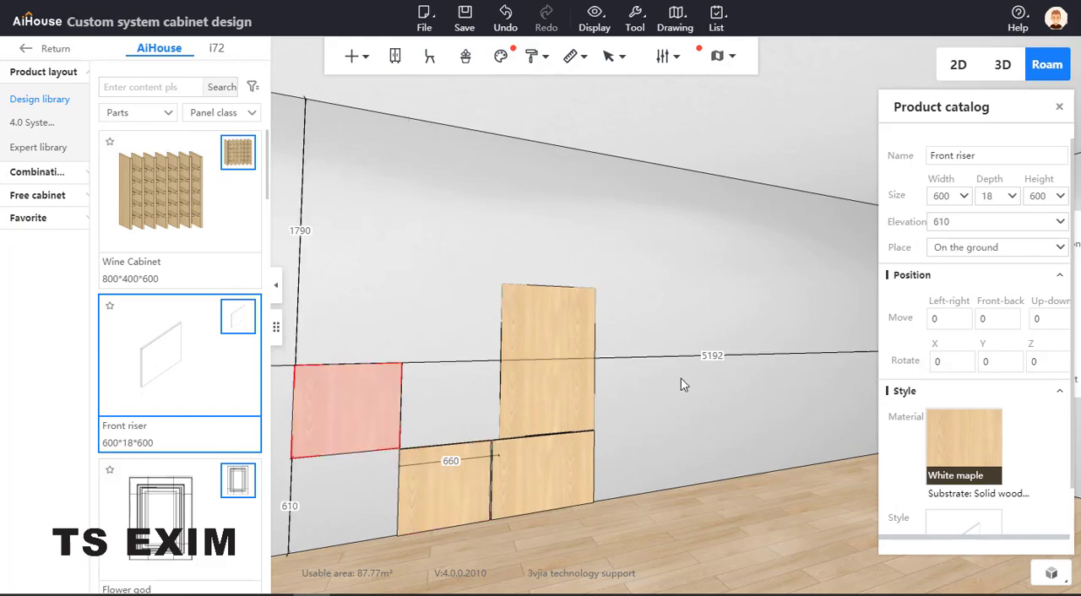
pyautogui.click(451, 486)
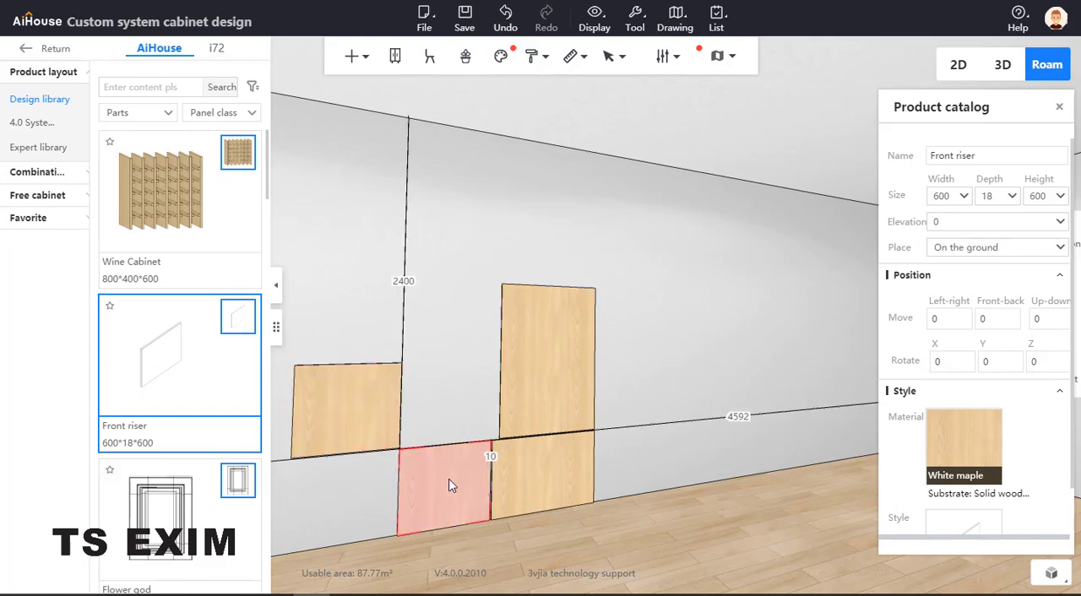
pyautogui.click(331, 410)
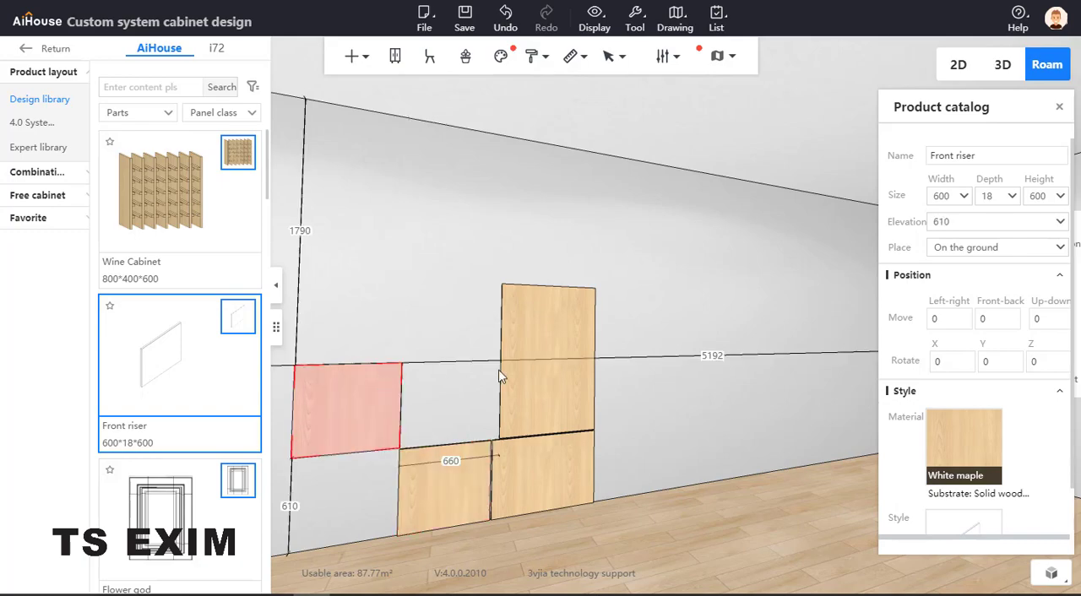
pyautogui.moveTo(728, 353); pyautogui.dragTo(637, 363)
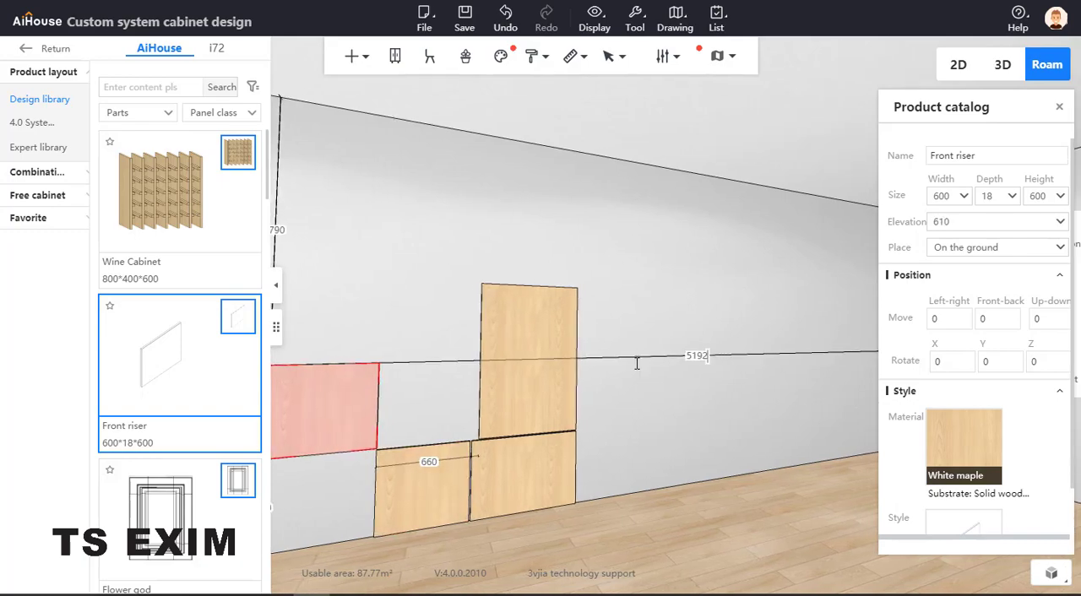
pyautogui.write('4592')
pyautogui.press('Return')
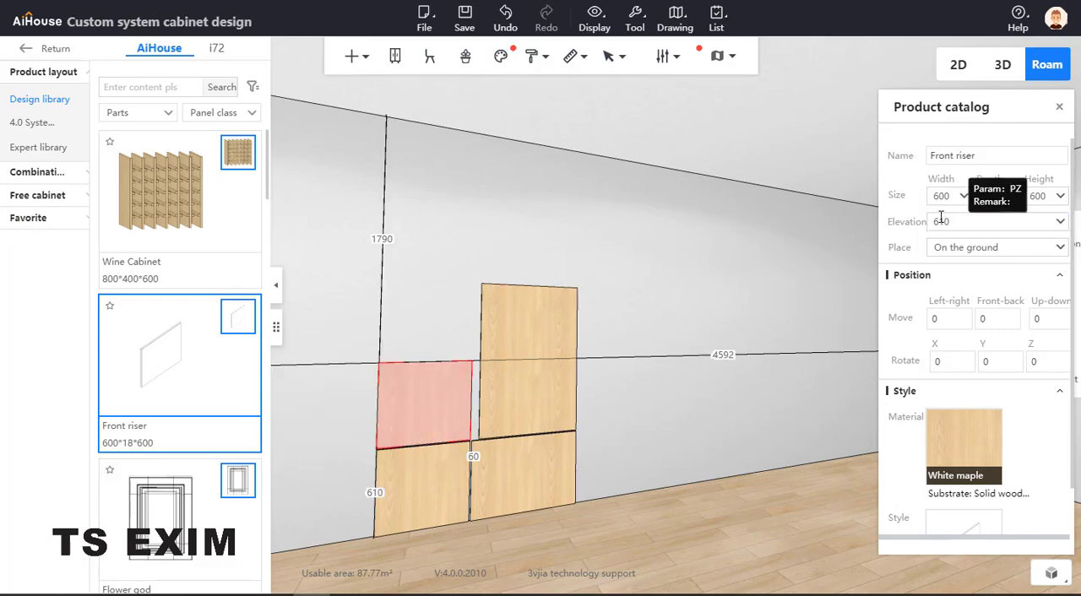
# Increase the height of the panel above the left low panel by 400 to 1000
pyautogui.click(1050, 196)
pyautogui.write('+')
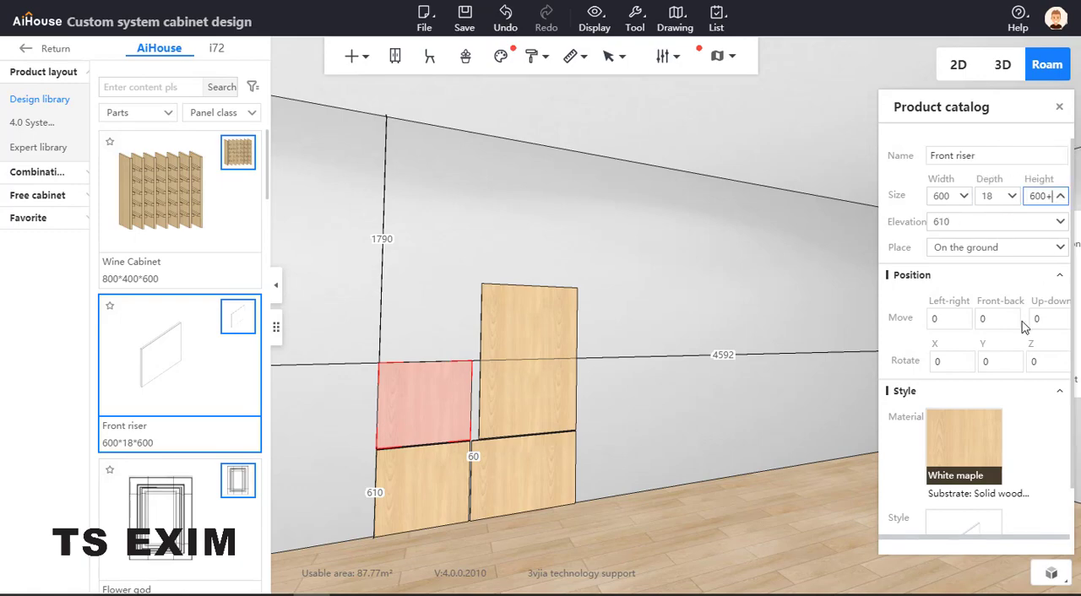
pyautogui.write('400')
pyautogui.press('Return')
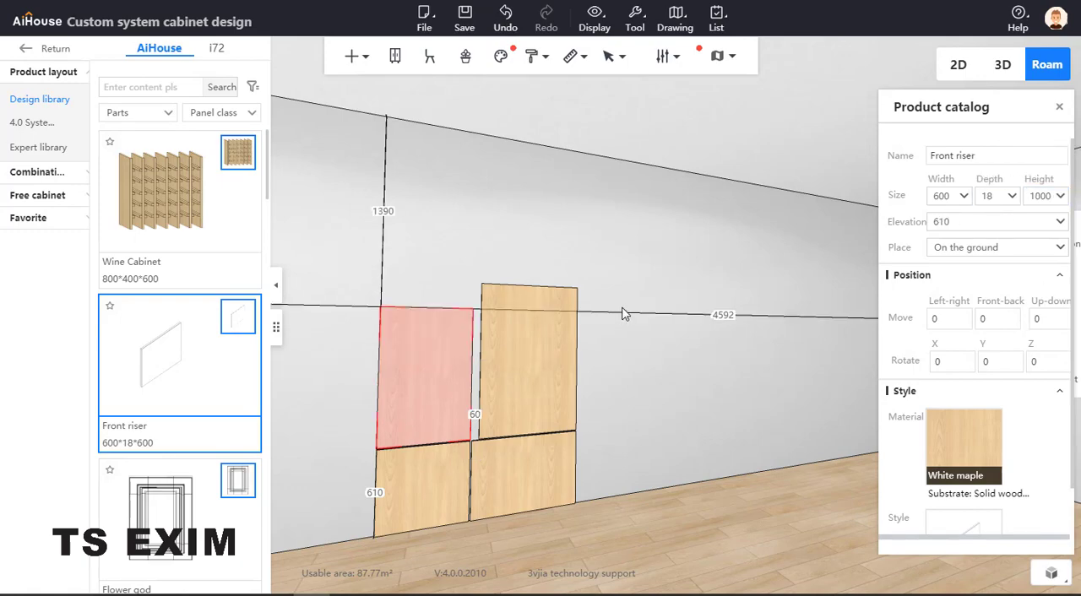
pyautogui.click(648, 316)
# Copy the 600-wide low panel to the right, over the 800-wide low panel
pyautogui.click(418, 487)
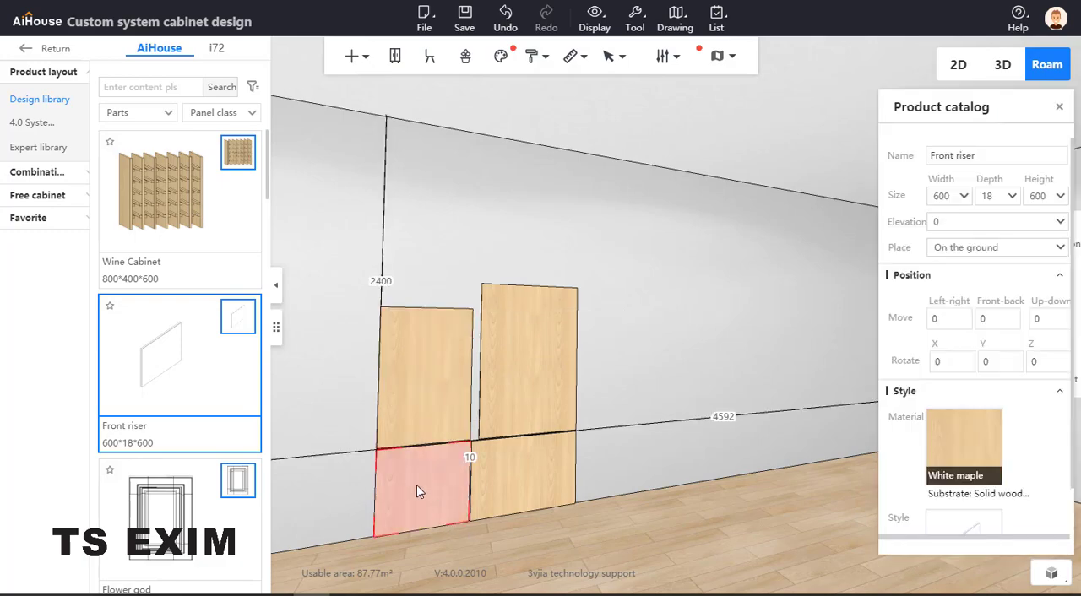
pyautogui.moveTo(416, 485); pyautogui.dragTo(493, 485, button='right')
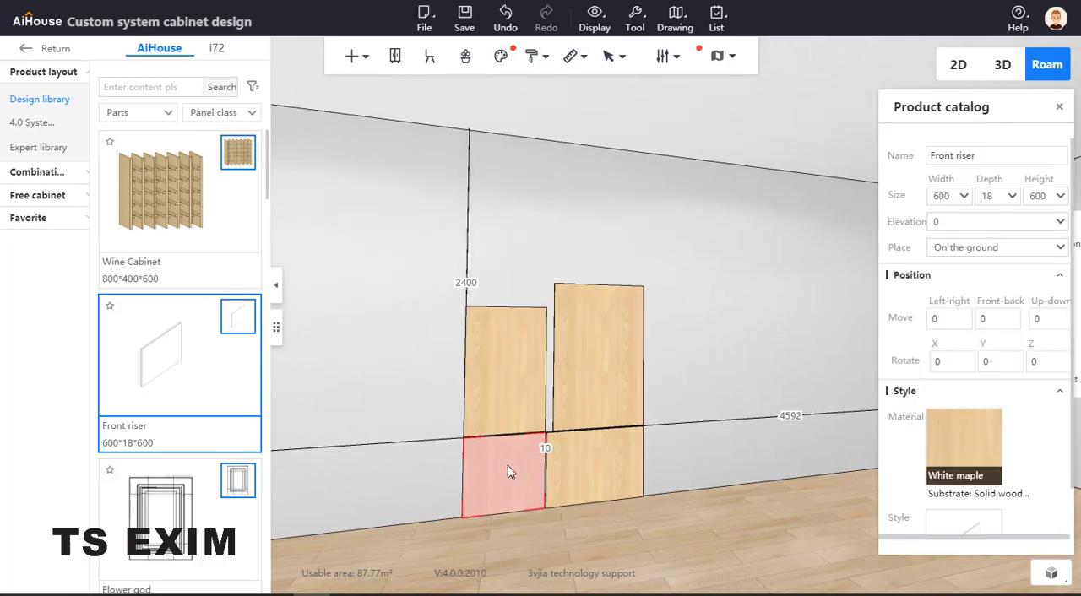
pyautogui.moveTo(508, 465); pyautogui.dragTo(603, 474)
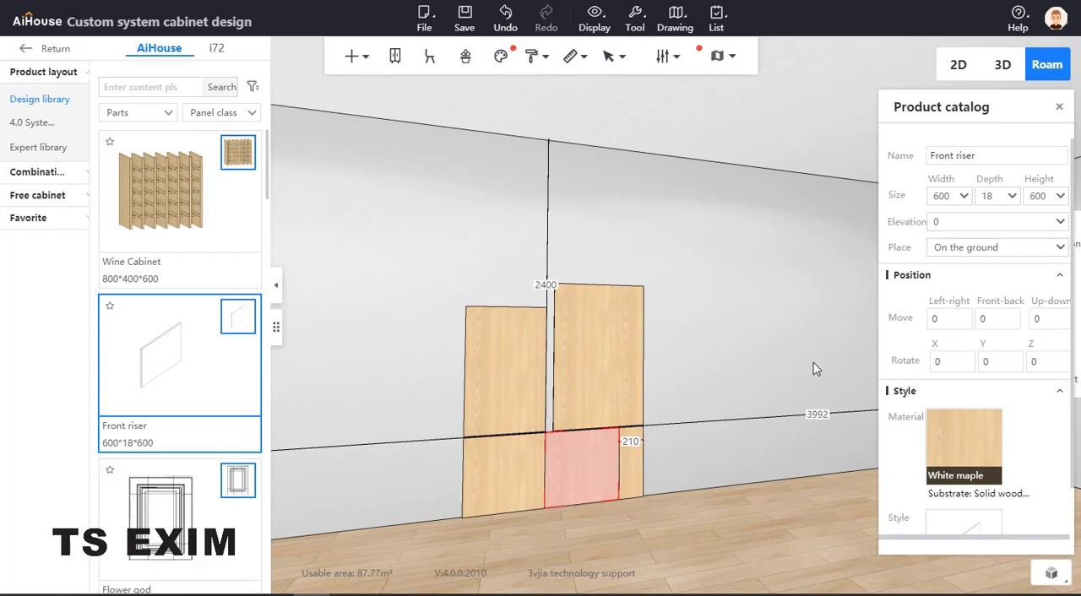
# Raise the 800-wide low panel above the others by setting its distance to the ceiling to 790
pyautogui.click(527, 326)
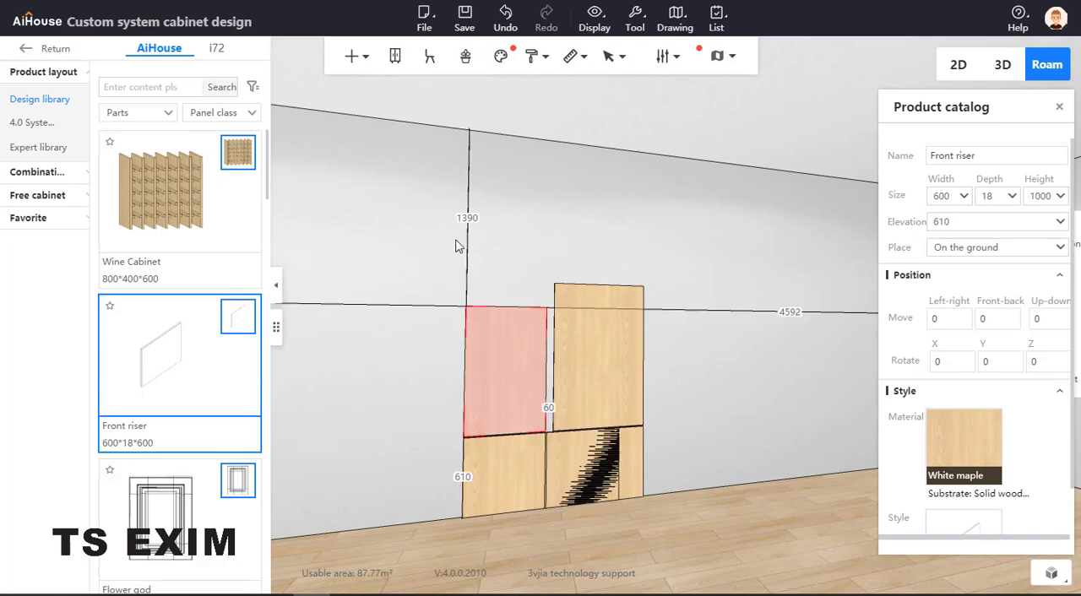
pyautogui.click(583, 465)
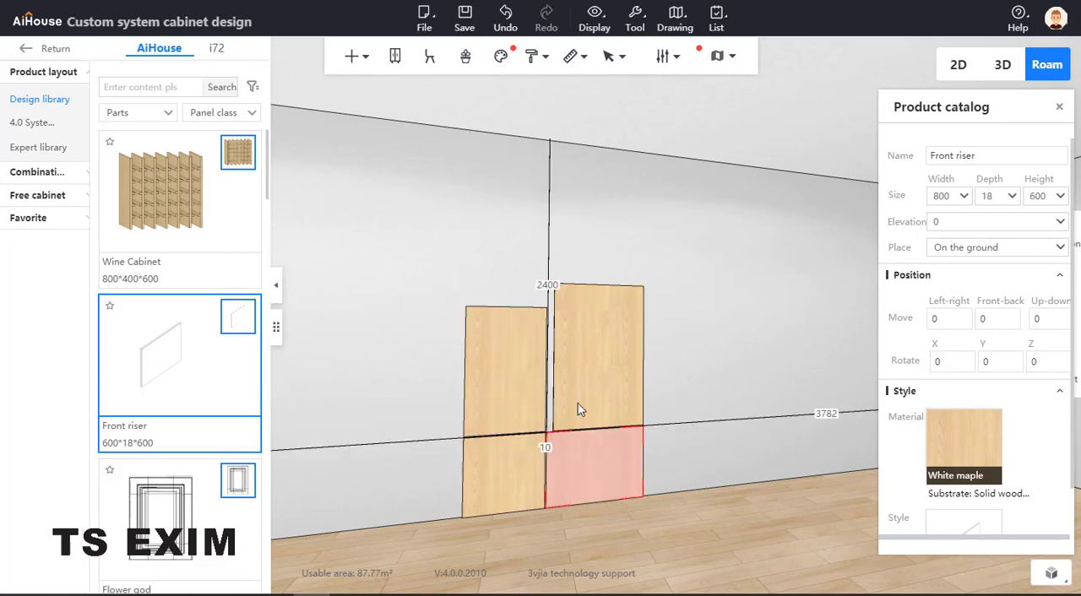
pyautogui.click(548, 285)
pyautogui.write('90')
pyautogui.press('Return')
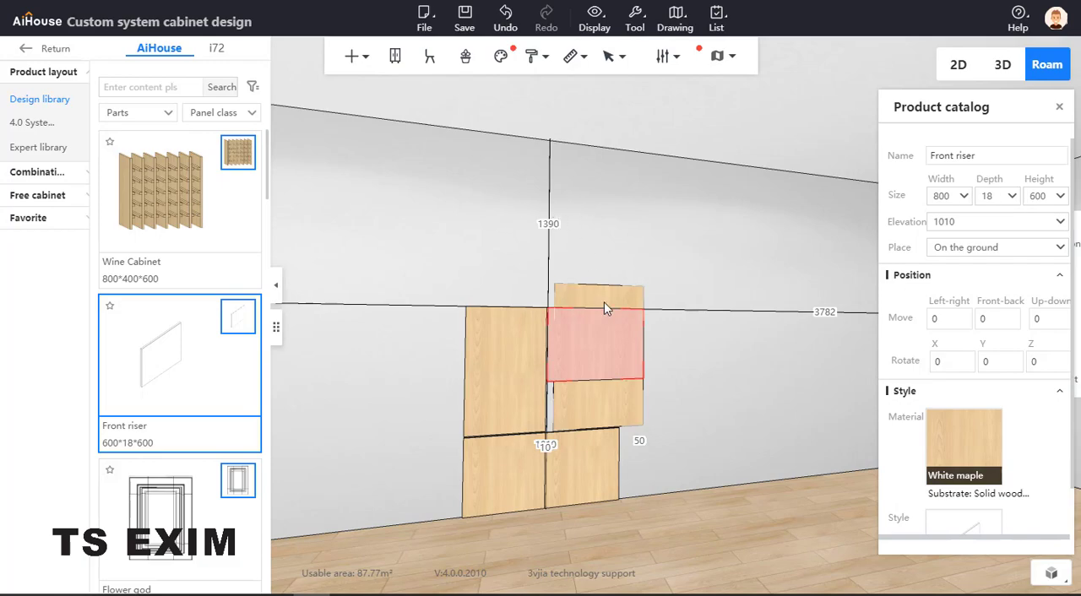
pyautogui.write('-600')
pyautogui.press('Return')
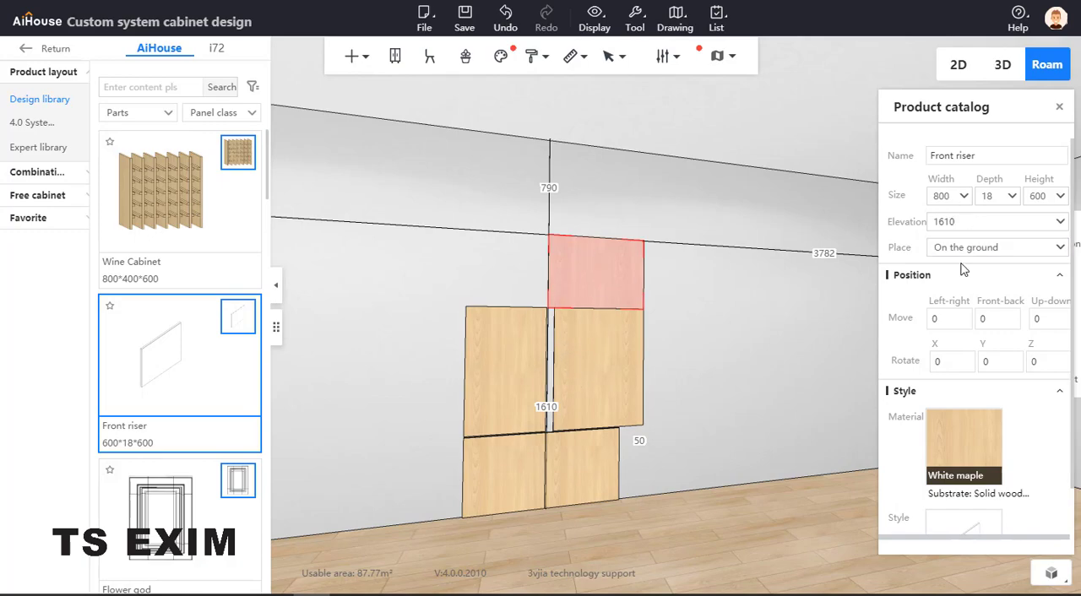
# Increase the raised 800-wide panel's elevation by 10 to 1620
pyautogui.write('+10')
pyautogui.press('Return')
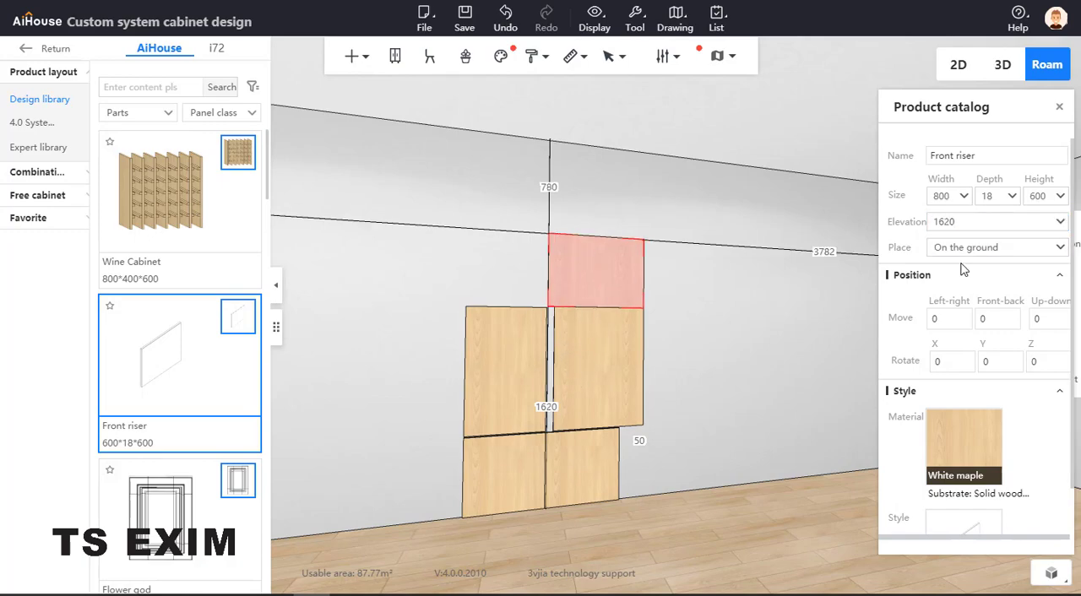
# Move the raised 800-wide panel over the left column by setting its distance to the right side wall to 4592
pyautogui.click(525, 359)
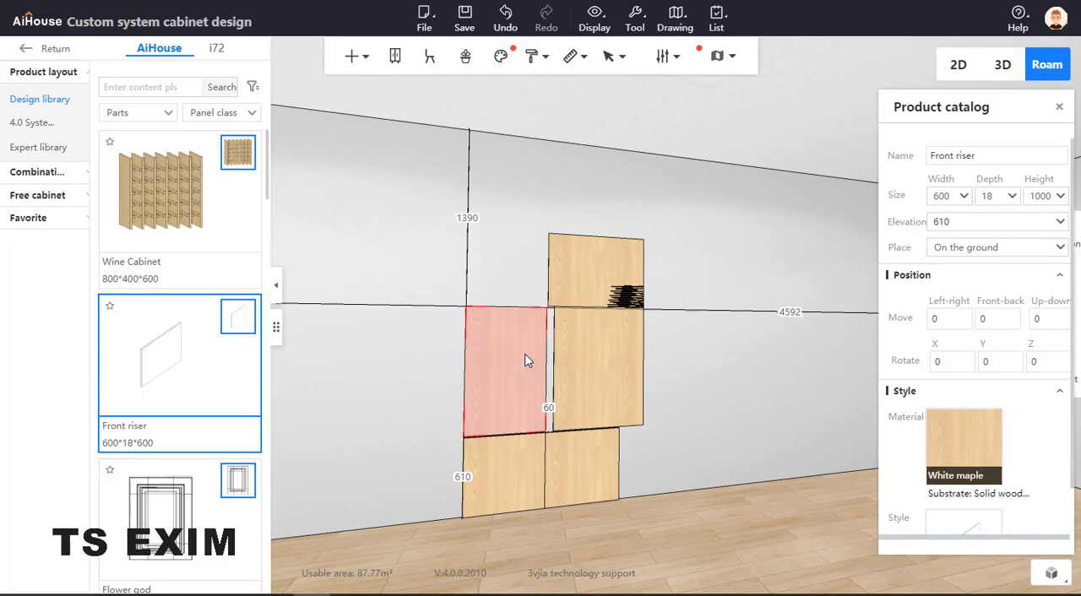
pyautogui.click(605, 251)
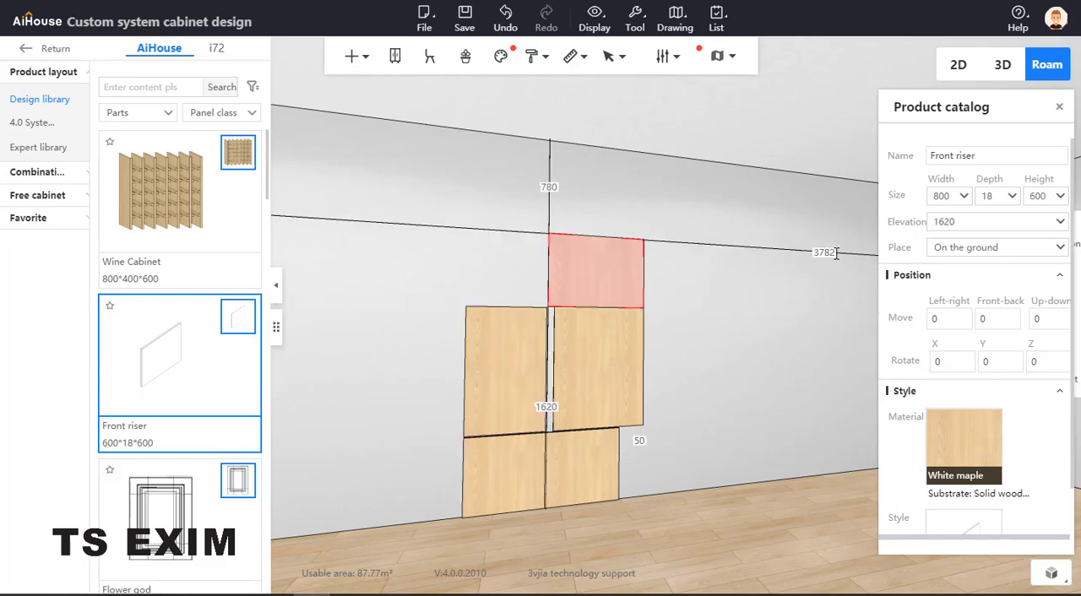
pyautogui.doubleClick(836, 252)
pyautogui.write('4592')
pyautogui.press('Return')
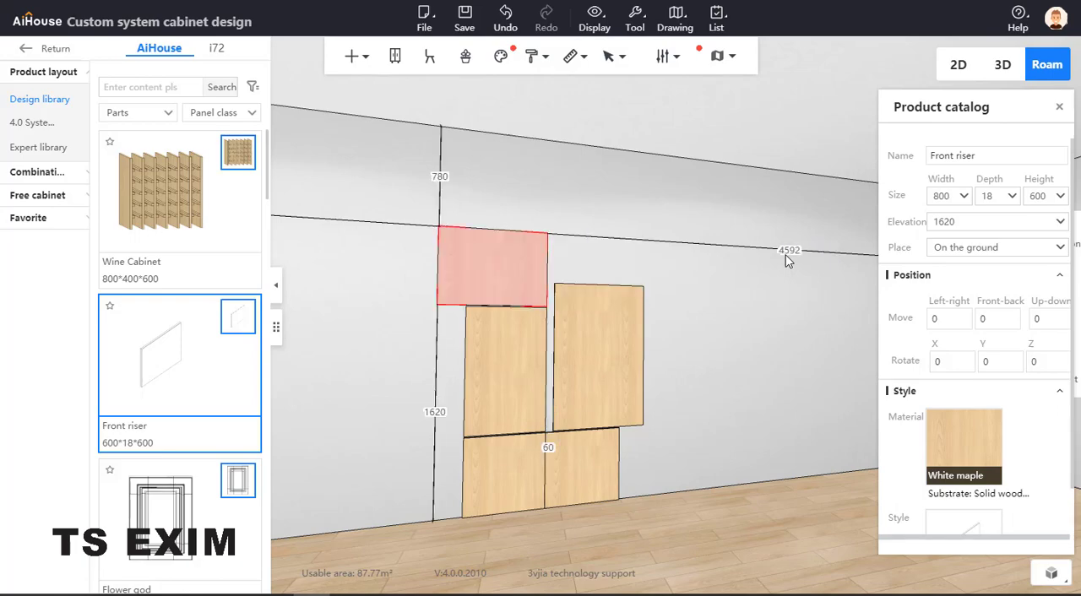
# Set the top panel's width to 600 and its right side wall distance to 4592 so it lines up with the left column
pyautogui.click(519, 352)
pyautogui.click(487, 272)
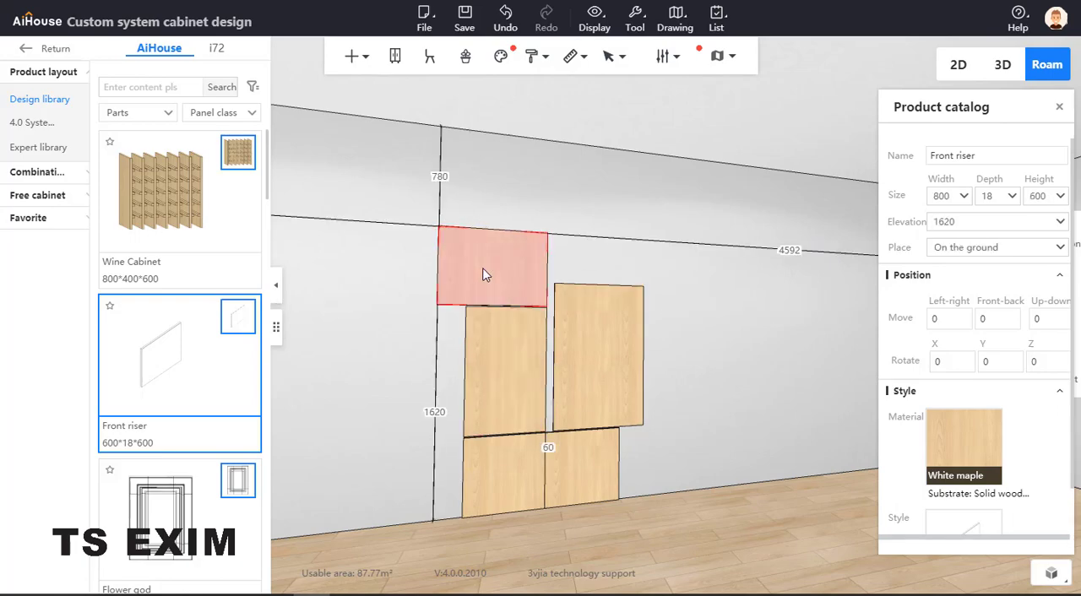
pyautogui.doubleClick(926, 200)
pyautogui.write('600')
pyautogui.press('Return')
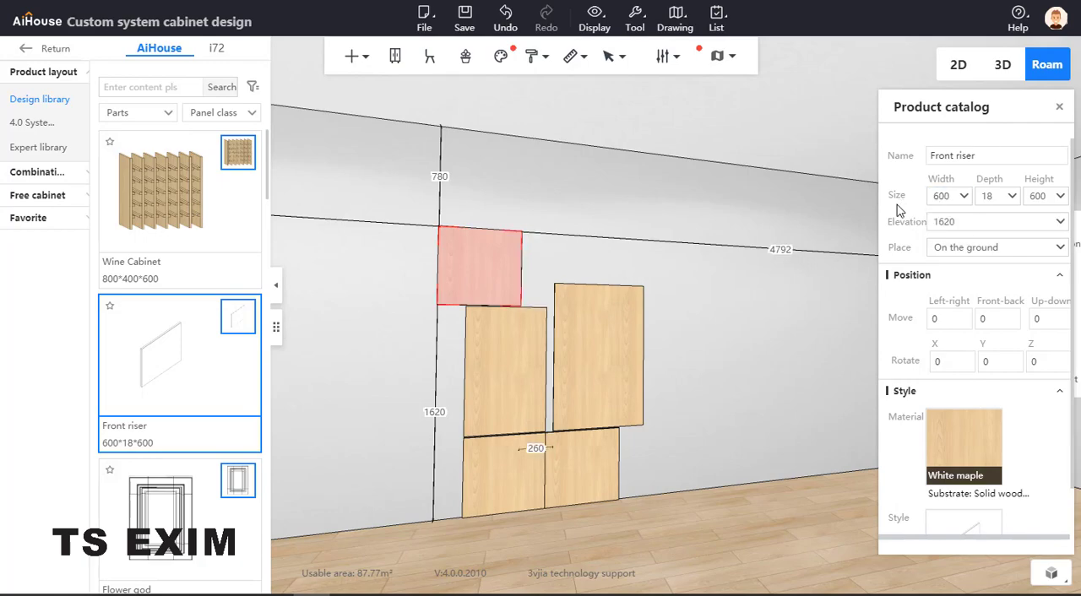
pyautogui.click(792, 249)
pyautogui.write('4592')
pyautogui.press('Return')
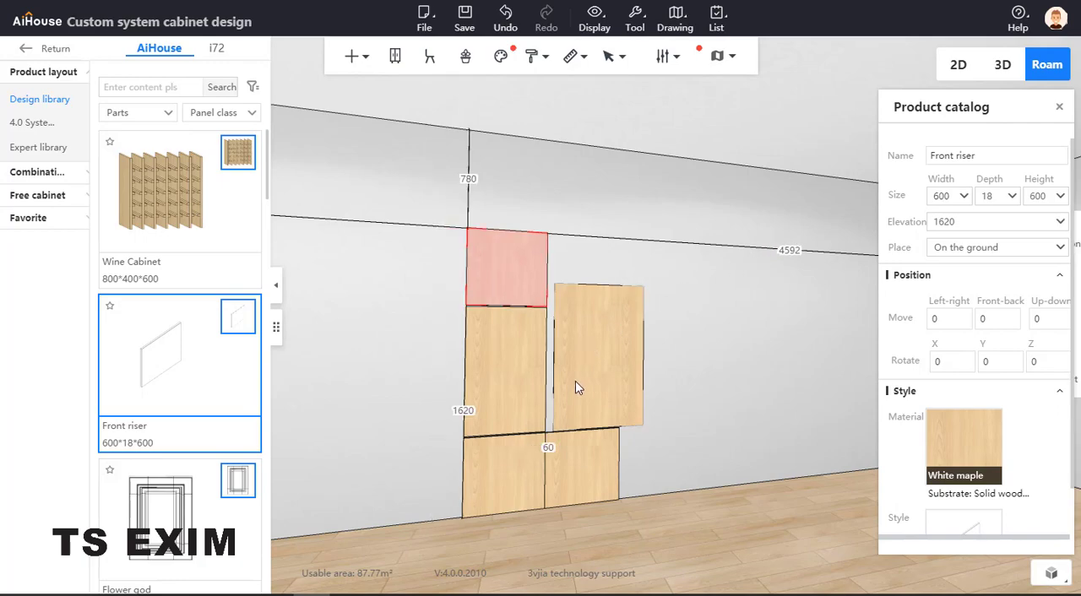
# Duplicate the left column's 600 by 1000 panel directly to its right
pyautogui.press('Escape')
pyautogui.click(523, 400)
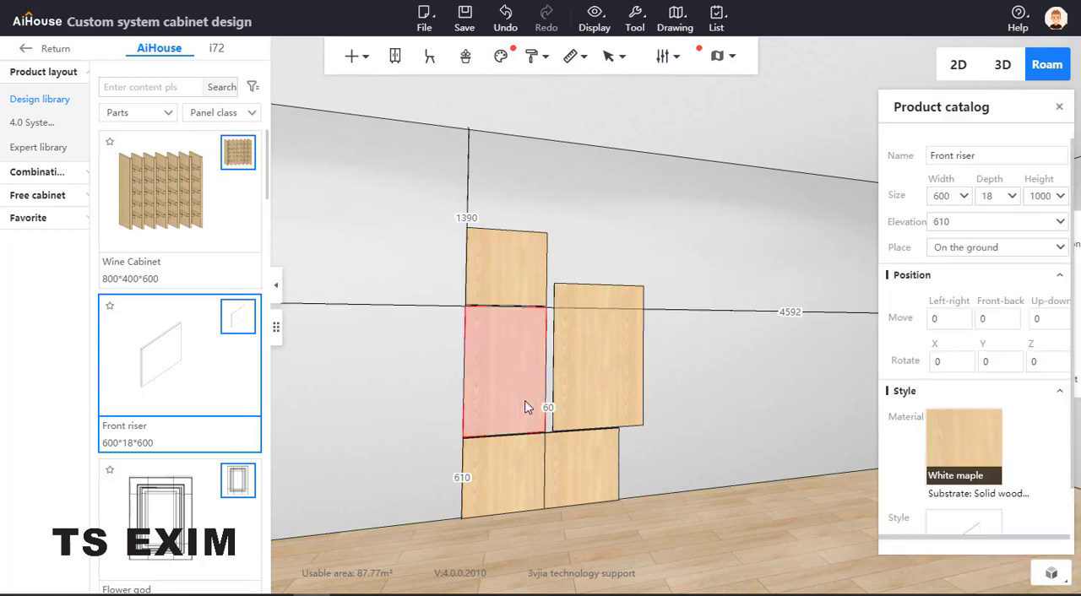
pyautogui.hotkey('ctrl', 'Right')
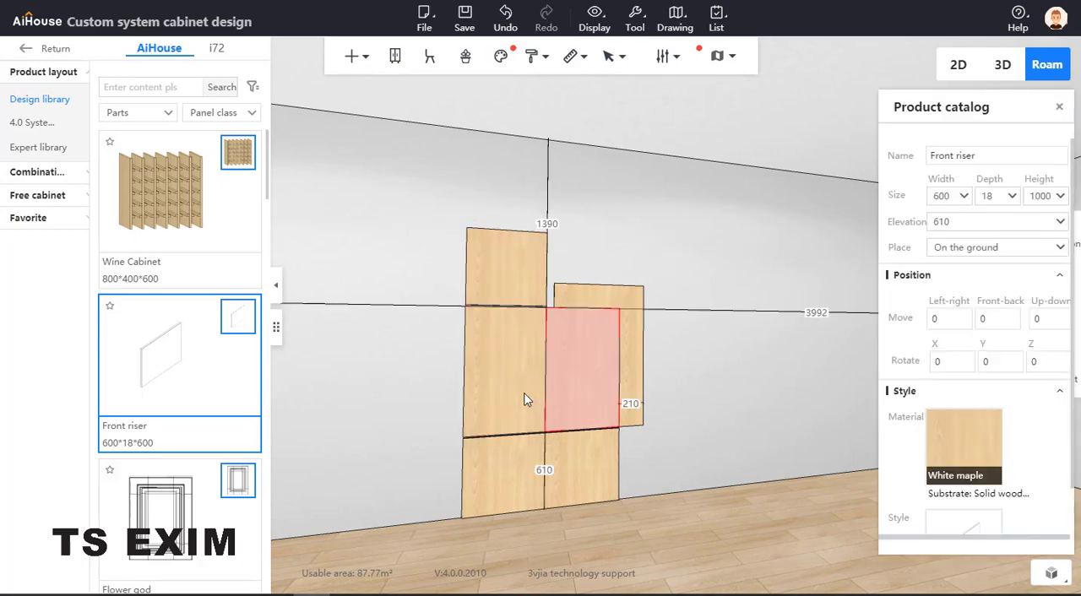
# Raise the duplicated 1000-high panel by setting its elevation to 2220
pyautogui.click(521, 253)
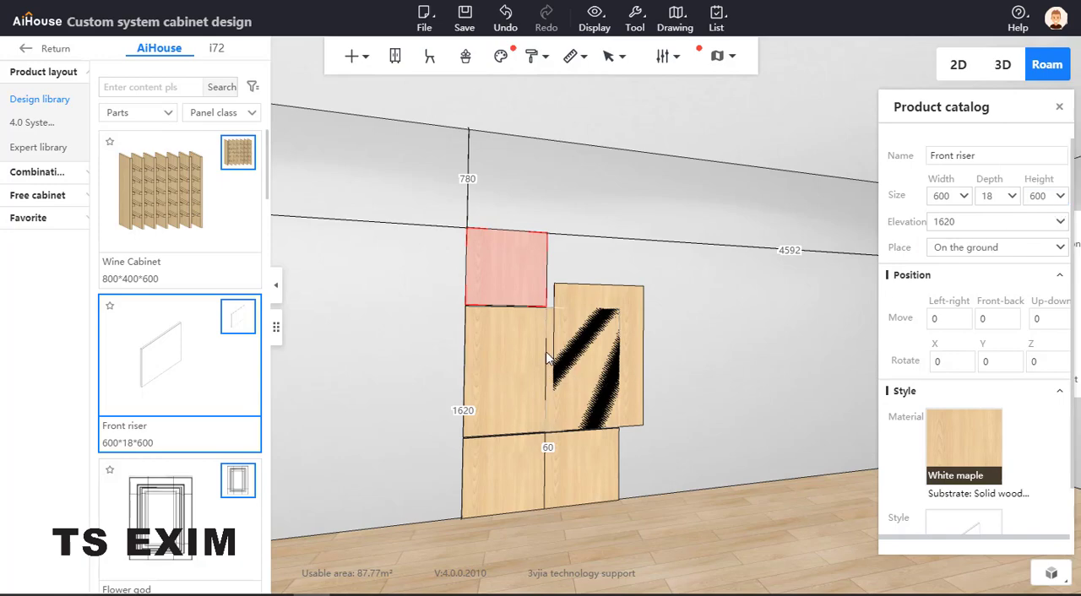
pyautogui.click(551, 380)
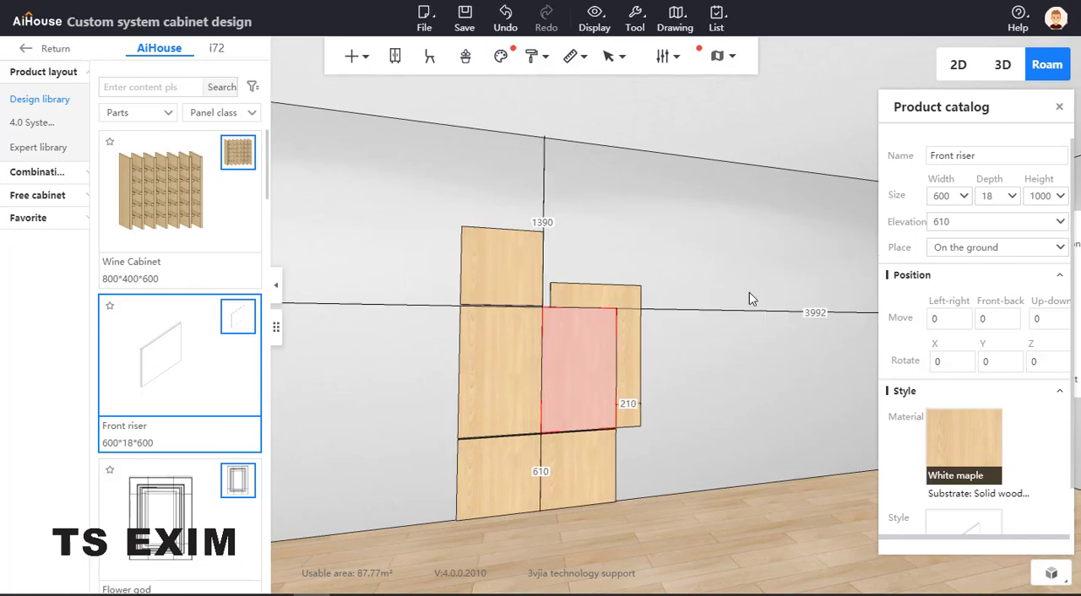
pyautogui.click(989, 221)
pyautogui.write('2220')
pyautogui.press('Return')
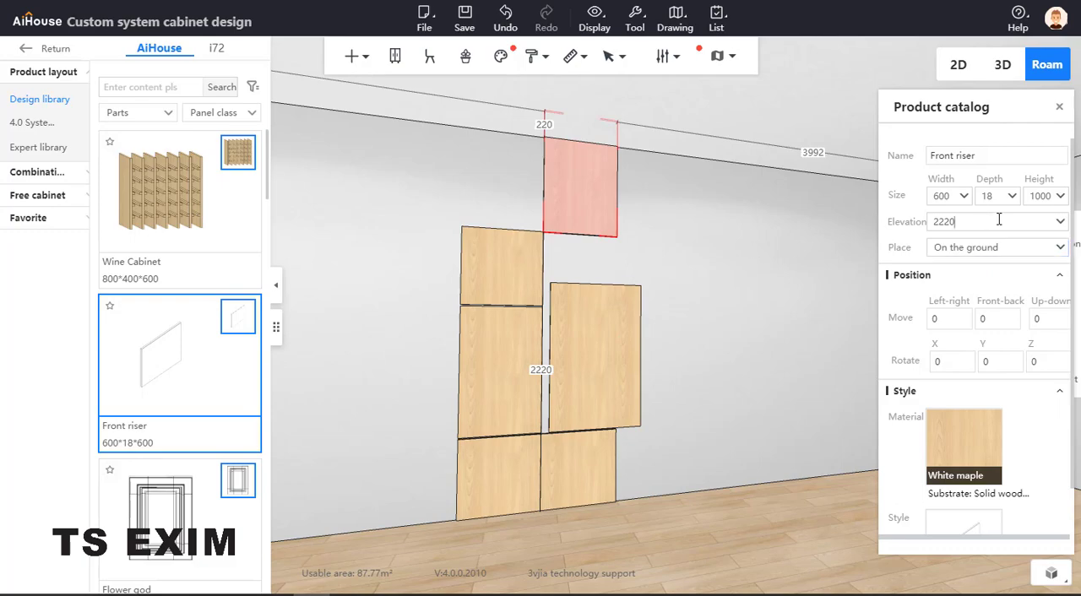
# Increase the raised 1000-high panel's elevation by 10 to 2230
pyautogui.click(998, 220)
pyautogui.write('+10')
pyautogui.press('Return')
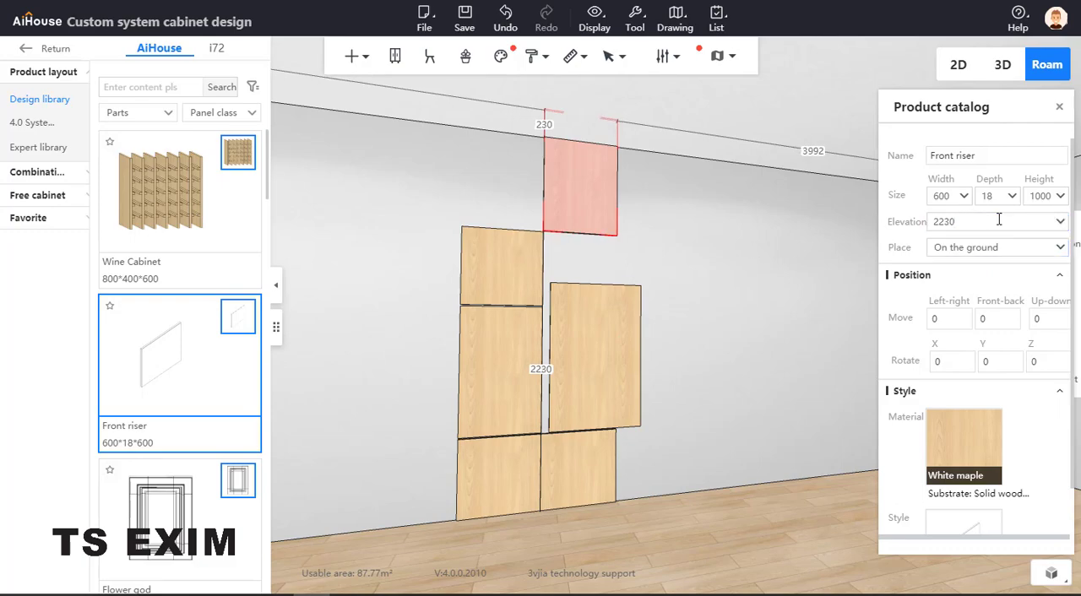
# Move the raised 1000-high panel over the left column by setting its distance to the right side wall to 4592
pyautogui.click(522, 263)
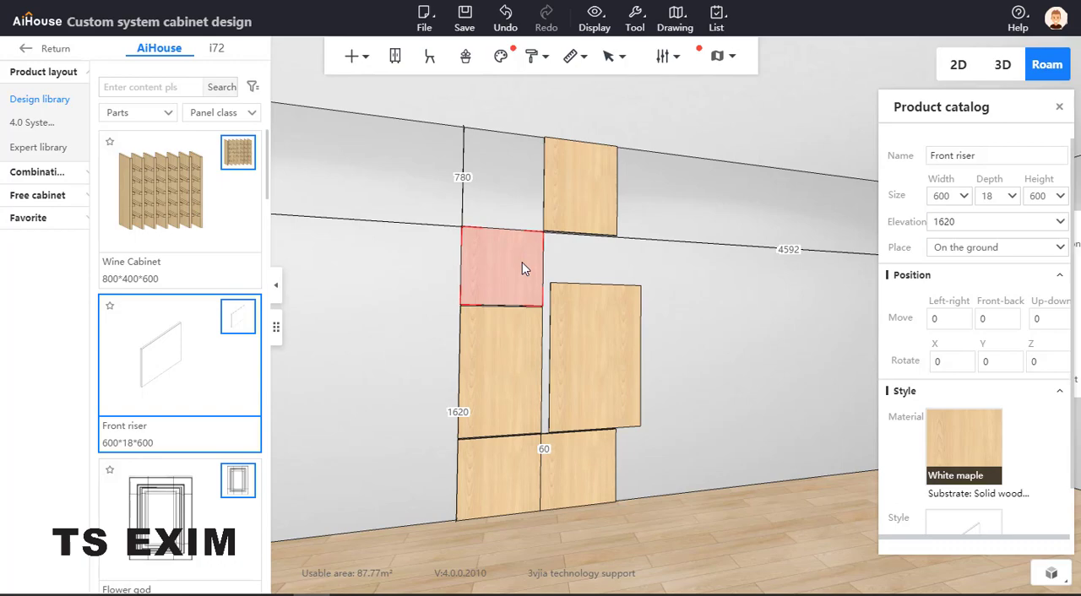
pyautogui.click(583, 196)
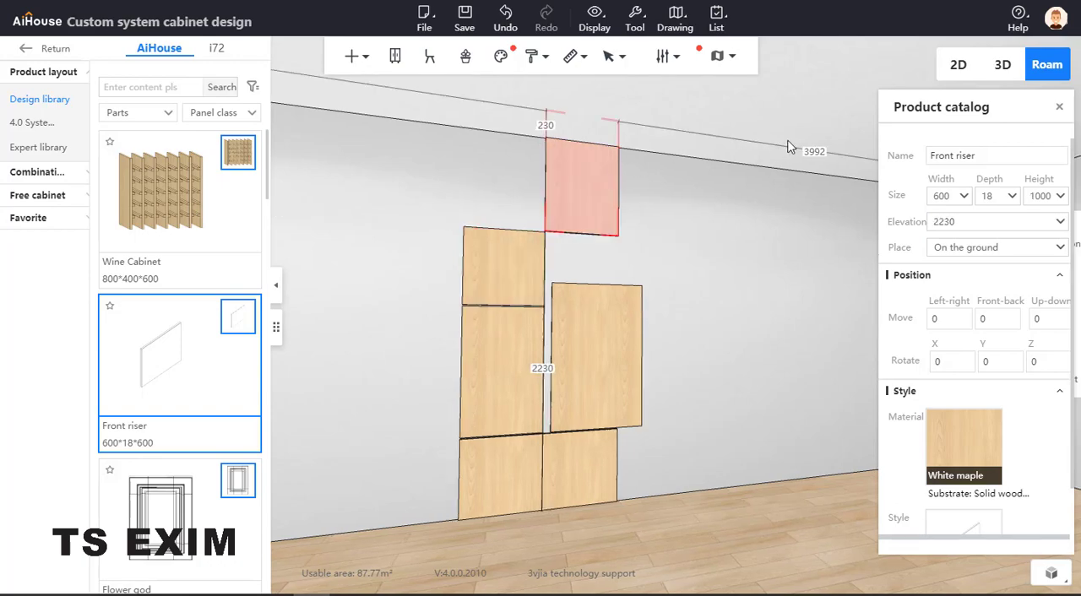
pyautogui.moveTo(812, 151); pyautogui.dragTo(781, 151)
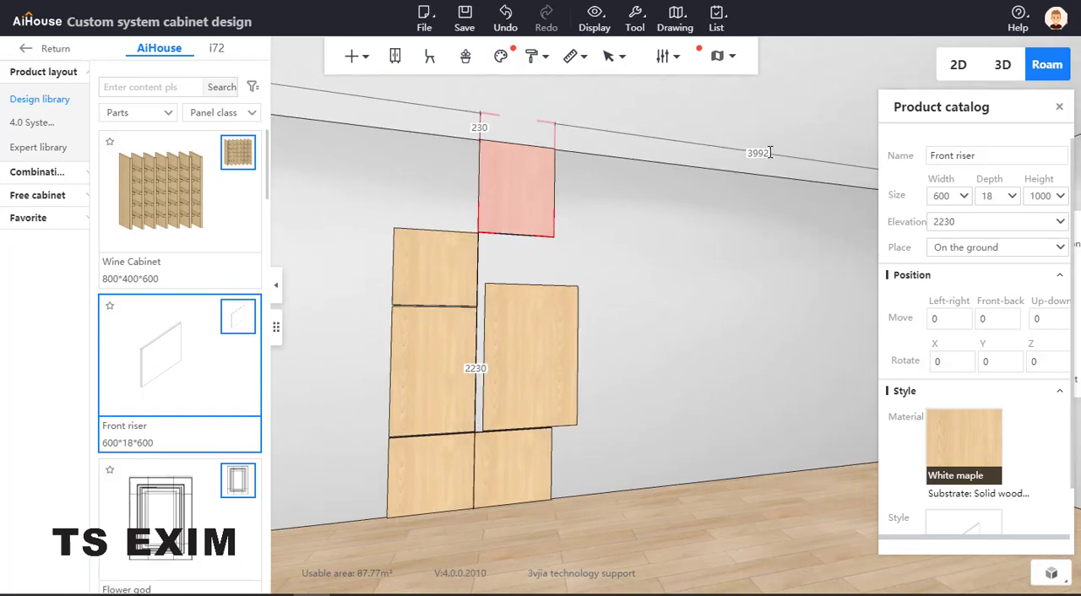
pyautogui.click(769, 152)
pyautogui.write('4592')
pyautogui.press('Return')
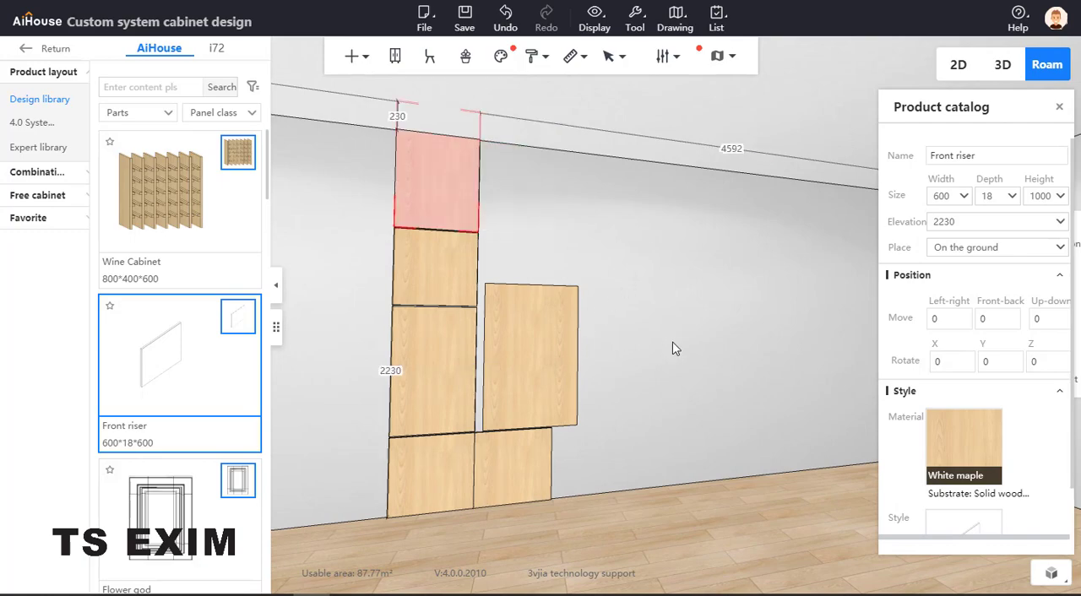
# Set the left column's topmost panel height to 770 so it ends at the ceiling, and deselect it
pyautogui.moveTo(676, 347); pyautogui.dragTo(454, 218)
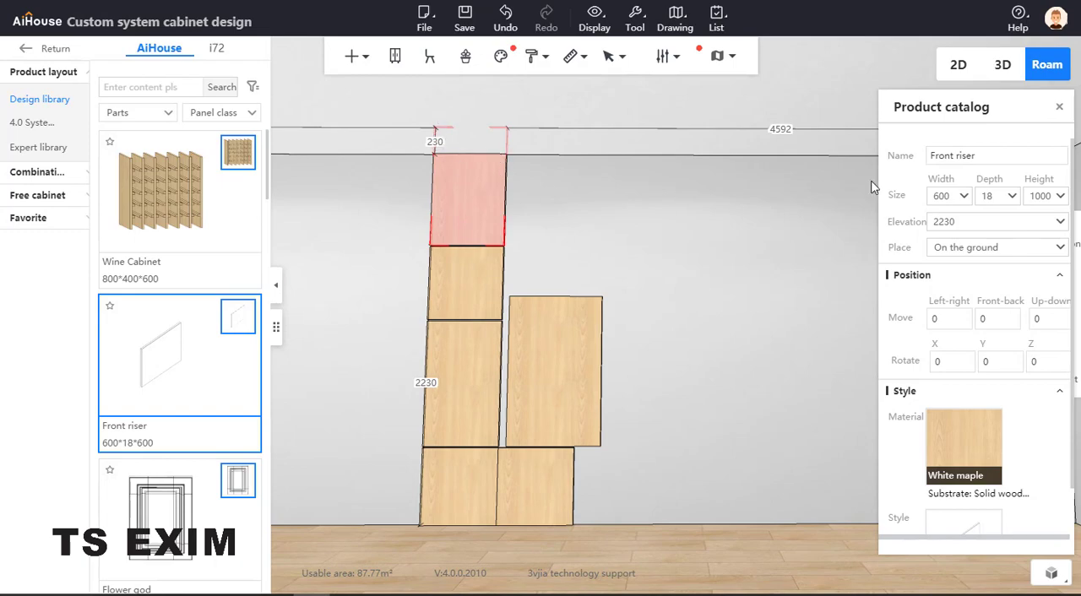
pyautogui.click(1055, 195)
pyautogui.click(1055, 195)
pyautogui.click(1052, 196)
pyautogui.press('BackSpace')
pyautogui.press('BackSpace')
pyautogui.press('BackSpace')
pyautogui.press('BackSpace')
pyautogui.write('770')
pyautogui.press('Return')
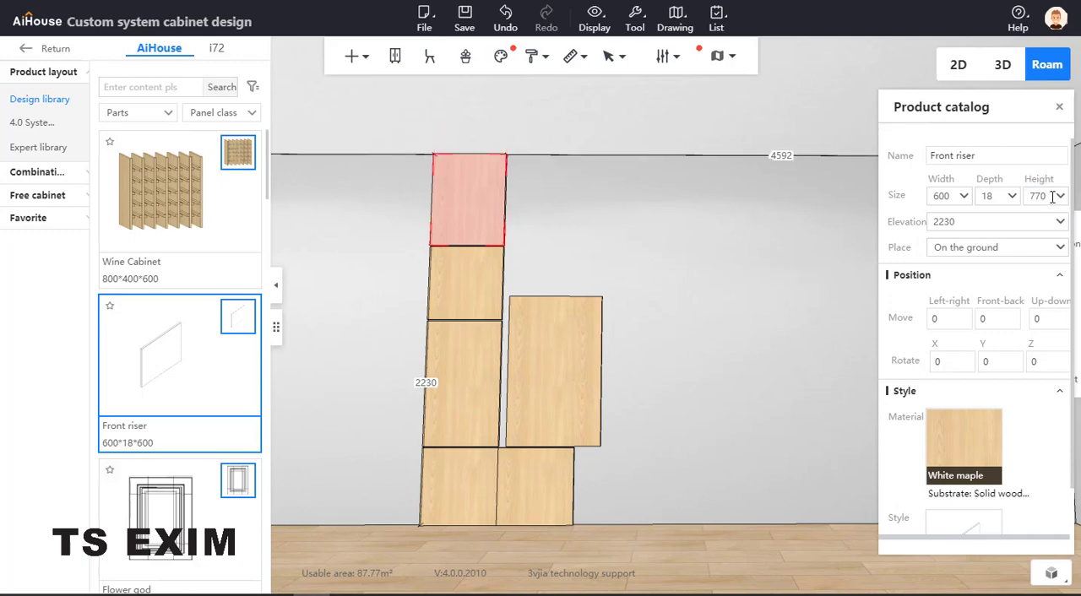
pyautogui.click(675, 261)
# Reduce the 1200-high right panel's width by 100 twice, bringing it to 550
pyautogui.scroll(3, 706, 338)
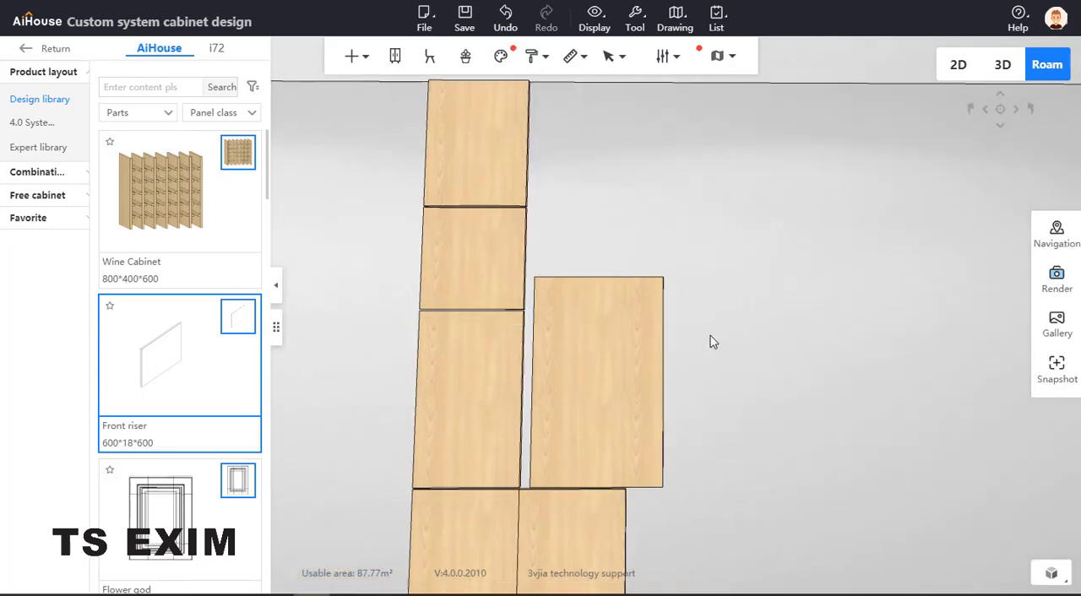
pyautogui.click(604, 507)
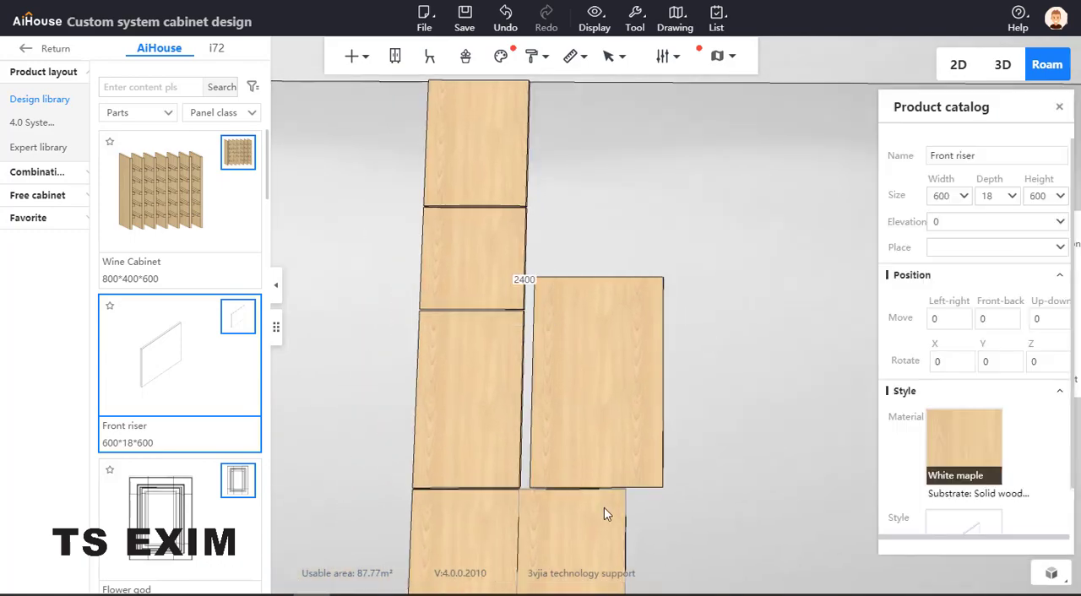
pyautogui.click(619, 411)
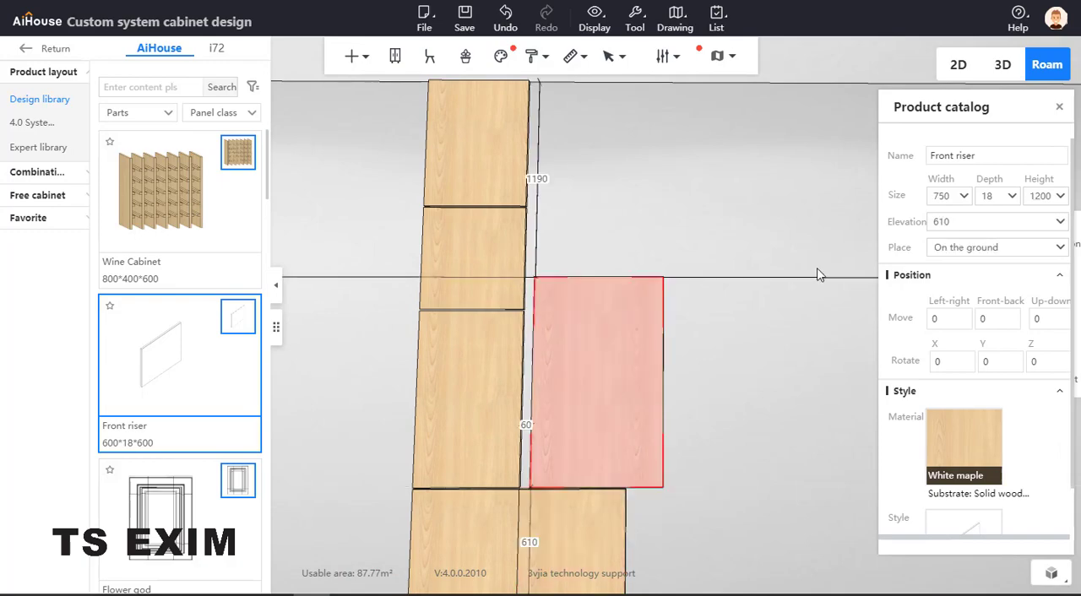
pyautogui.click(954, 200)
pyautogui.write('-18')
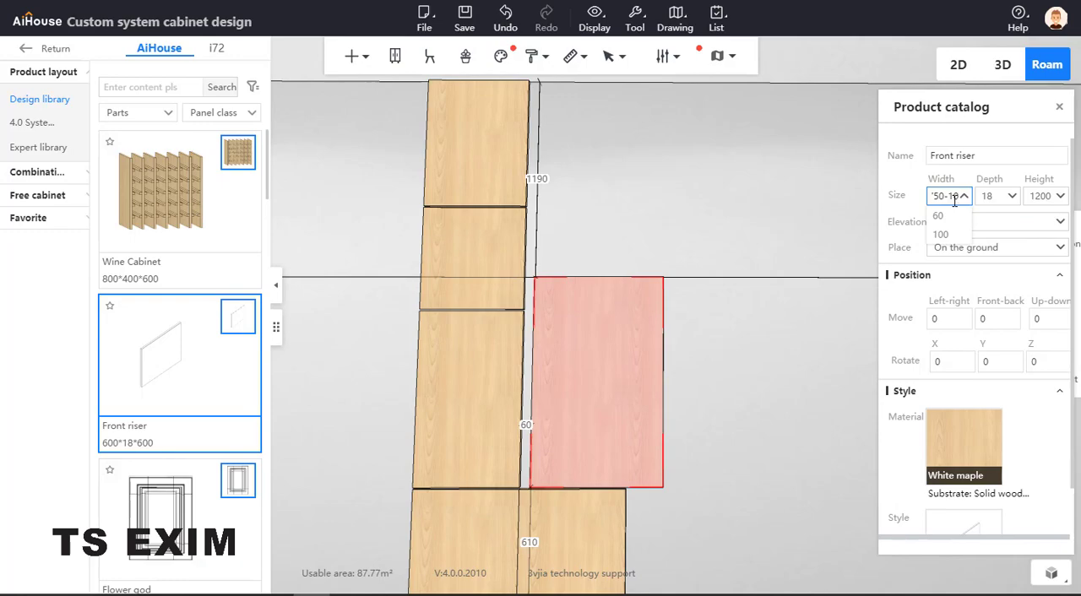
pyautogui.write('0')
pyautogui.press('Return')
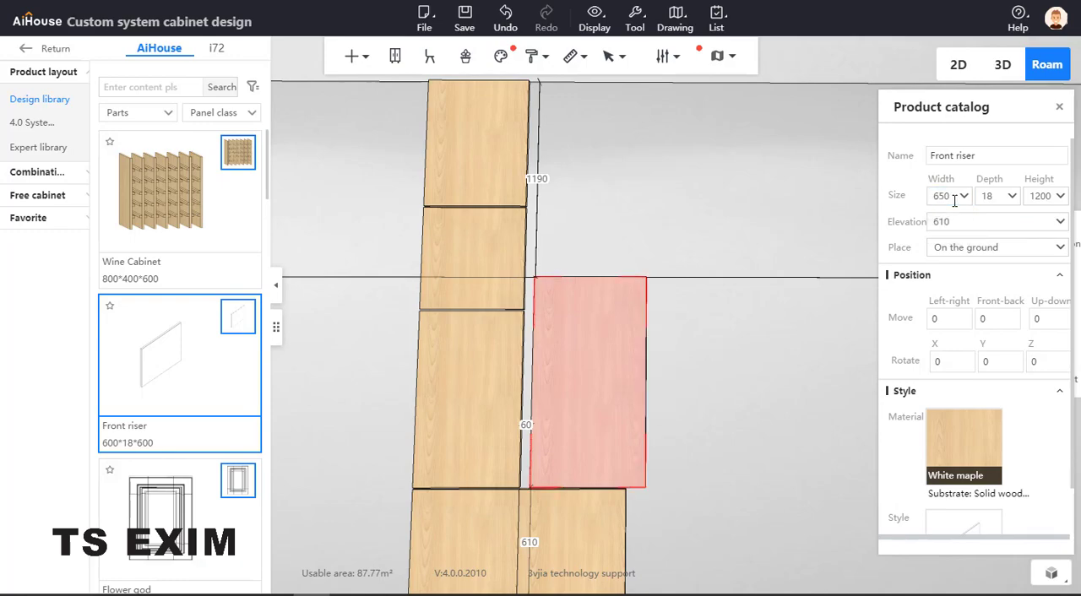
pyautogui.click(954, 198)
pyautogui.write('-100')
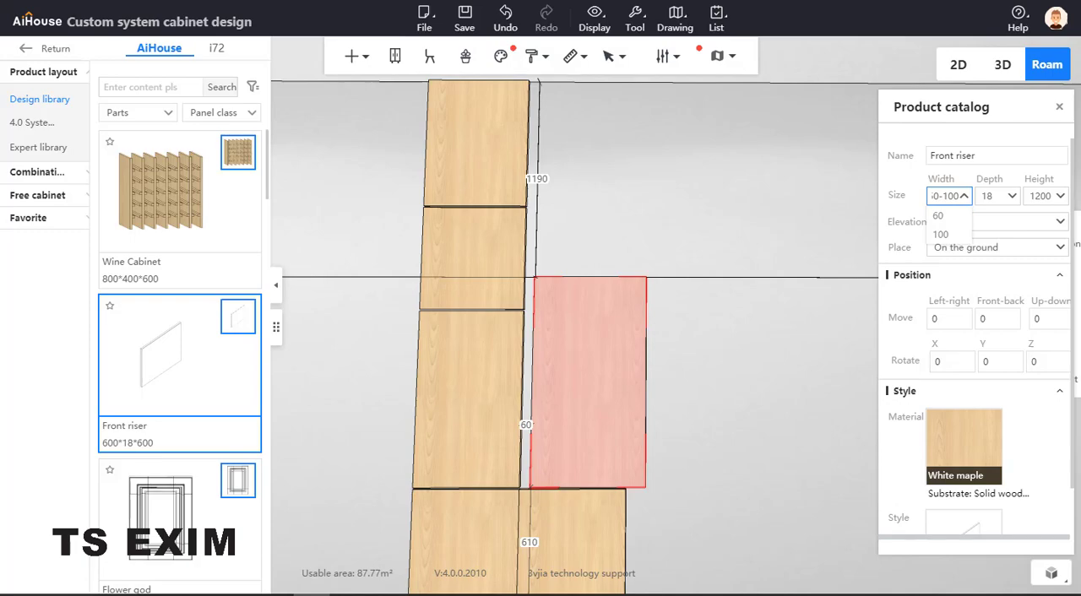
pyautogui.press('Return')
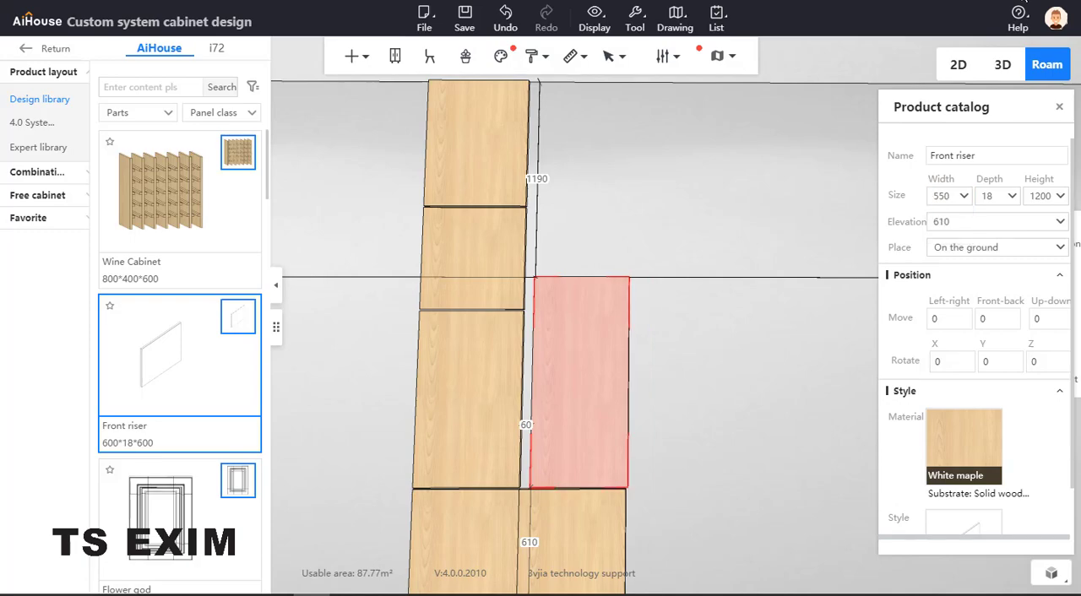
# Examine how the 550-wide panel lines up with the panel below it and the left column
pyautogui.scroll(-3, 684, 342)
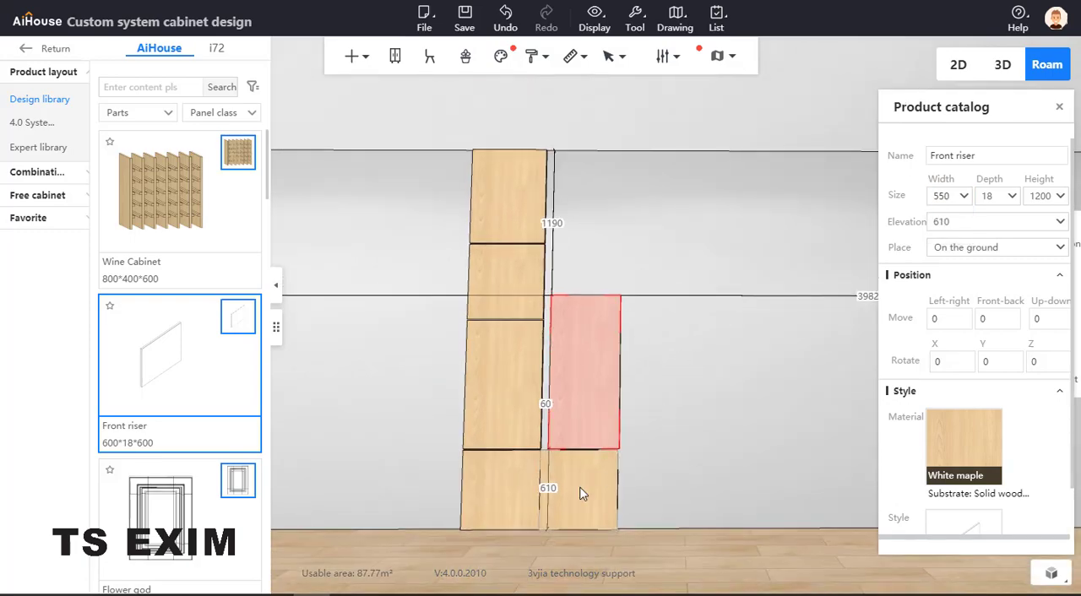
pyautogui.click(581, 494)
pyautogui.scroll(3, 760, 532)
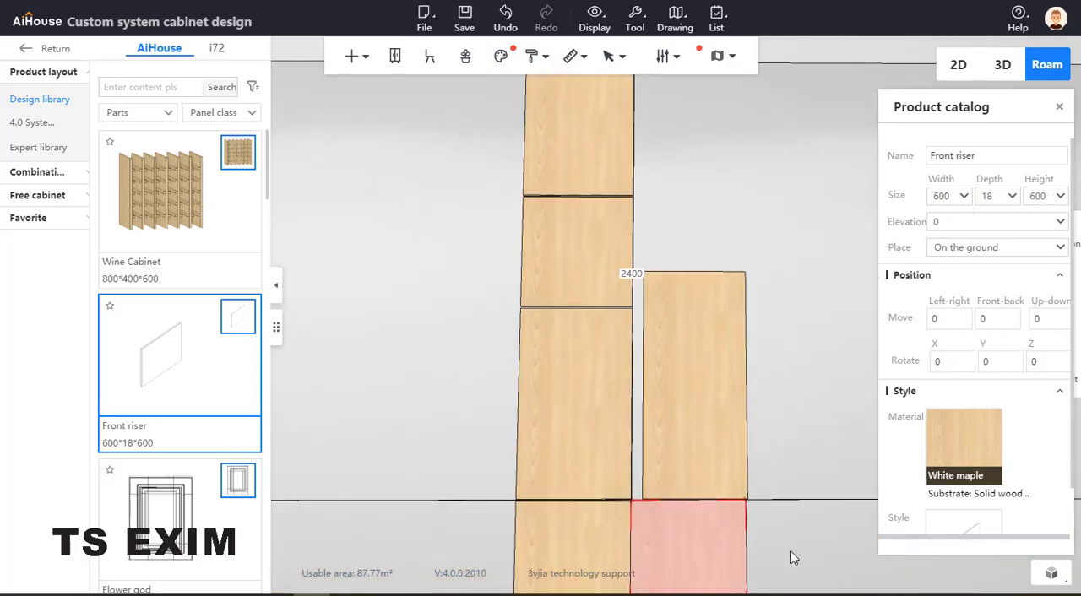
pyautogui.scroll(-2, 790, 550)
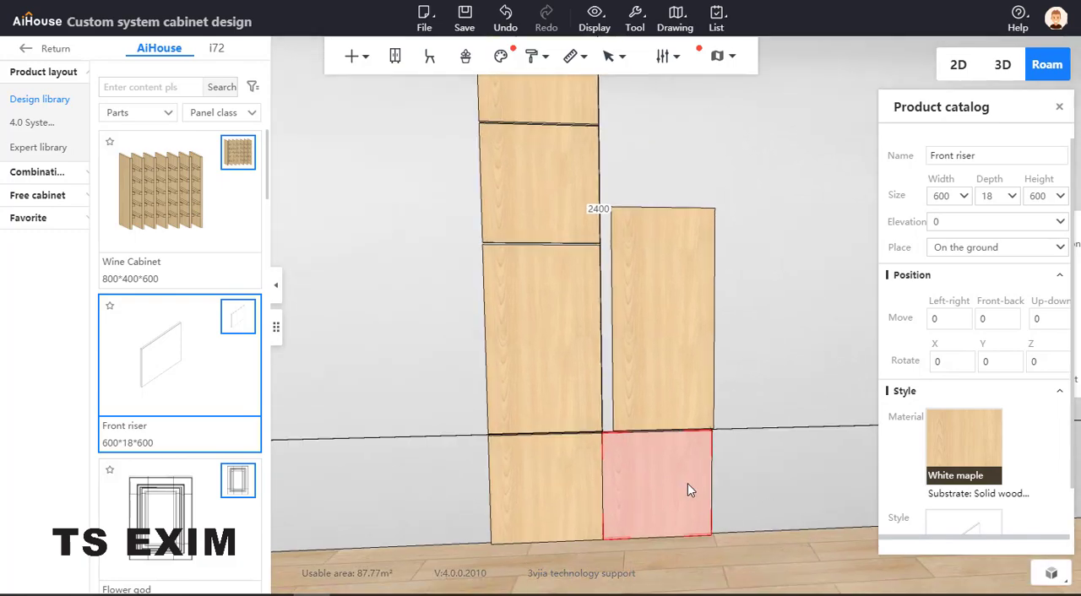
pyautogui.click(681, 364)
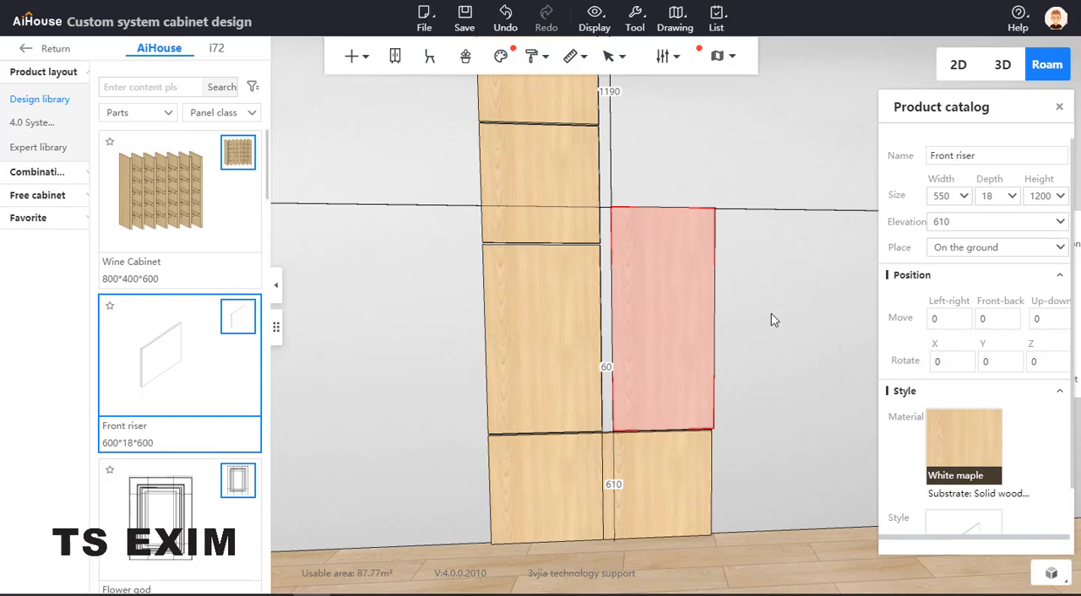
pyautogui.moveTo(723, 417); pyautogui.dragTo(732, 468)
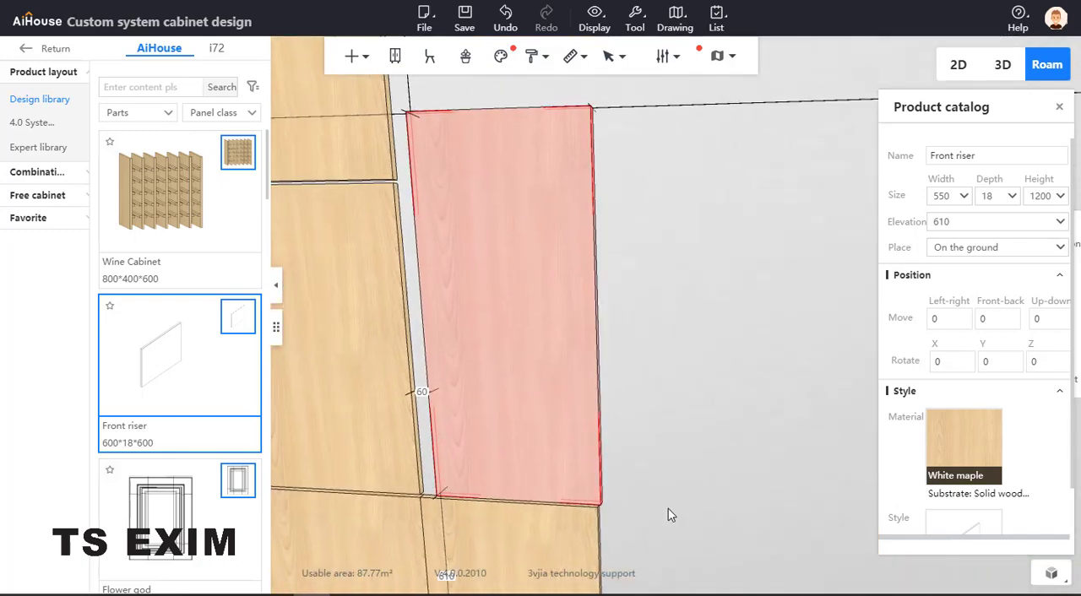
# Shift the lower right panel 10 away from the left column by increasing its left wall distance to 7728
pyautogui.click(459, 530)
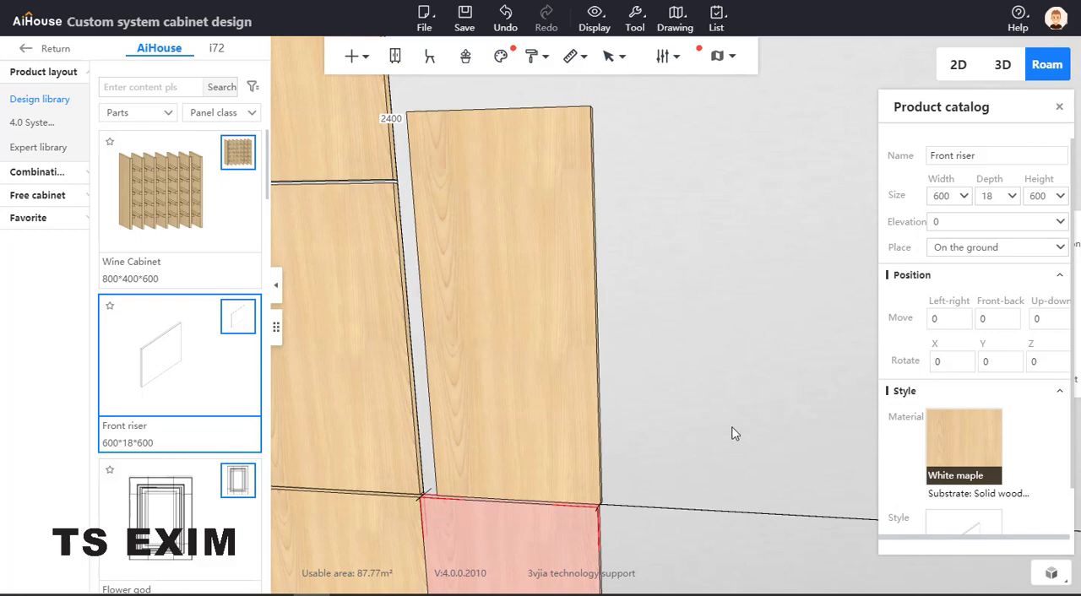
pyautogui.scroll(-3, 769, 354)
pyautogui.scroll(2, 759, 389)
pyautogui.moveTo(747, 399); pyautogui.dragTo(350, 374)
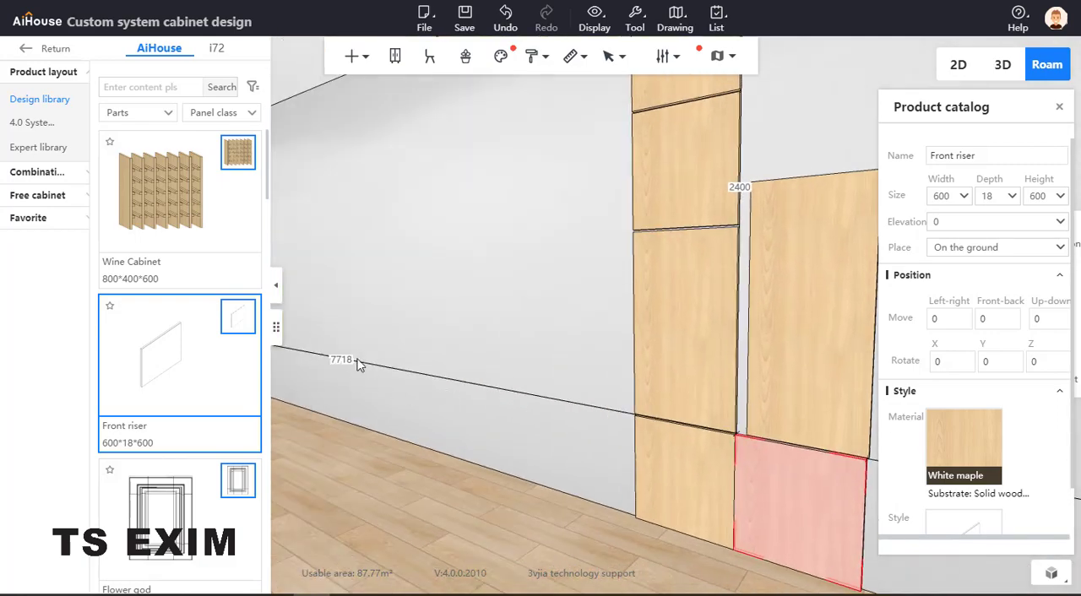
pyautogui.click(356, 363)
pyautogui.click(779, 484)
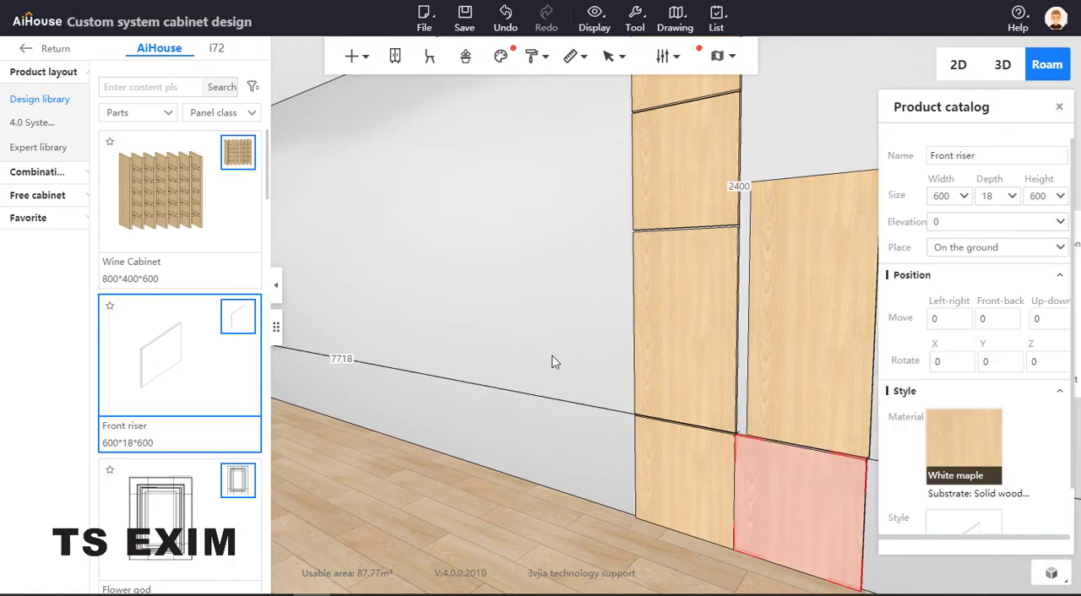
pyautogui.click(354, 358)
pyautogui.write('+10')
pyautogui.press('Return')
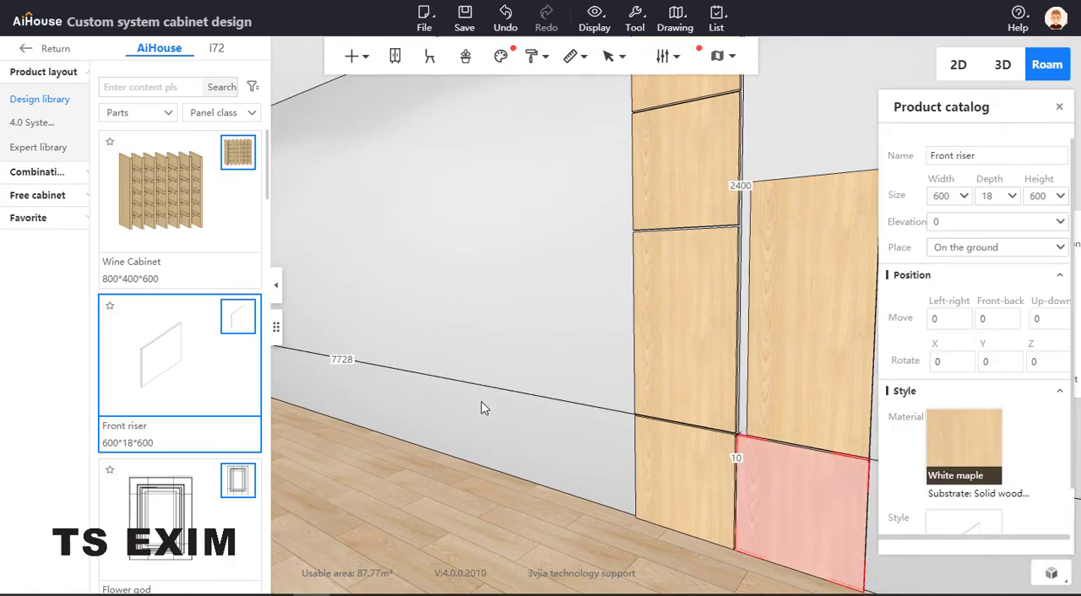
# Duplicate the left column's 770-high top panel directly to its right
pyautogui.click(586, 371)
pyautogui.moveTo(534, 370); pyautogui.dragTo(524, 376)
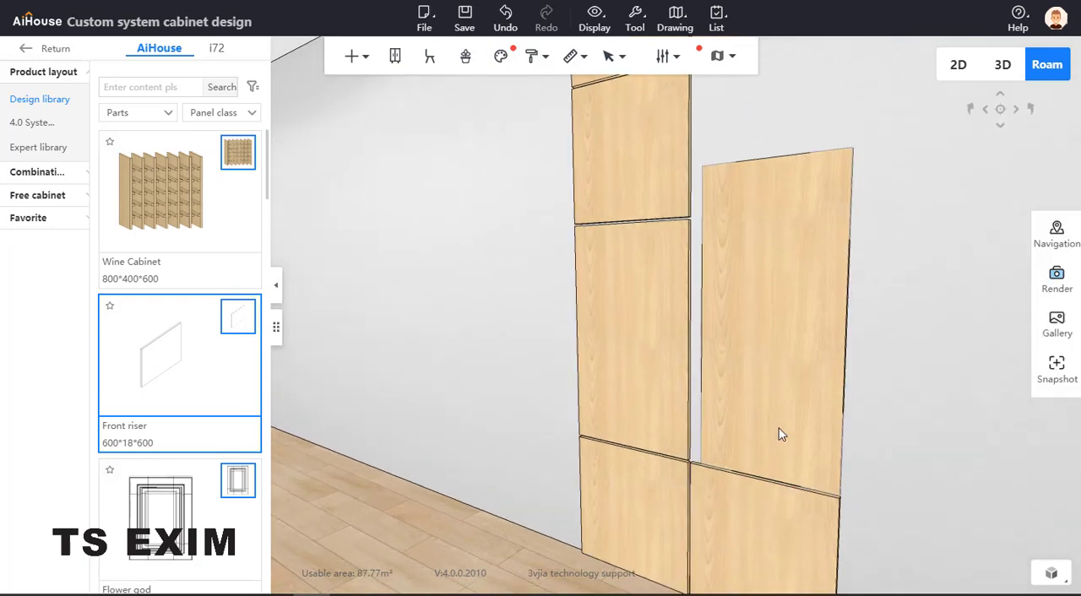
pyautogui.moveTo(778, 429); pyautogui.dragTo(686, 171)
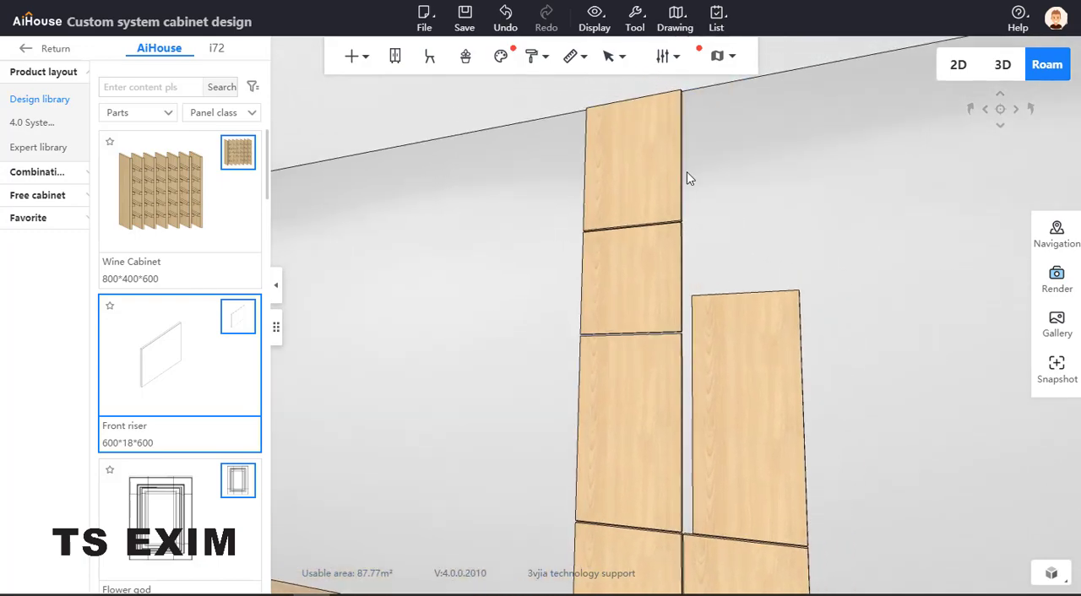
pyautogui.click(677, 177)
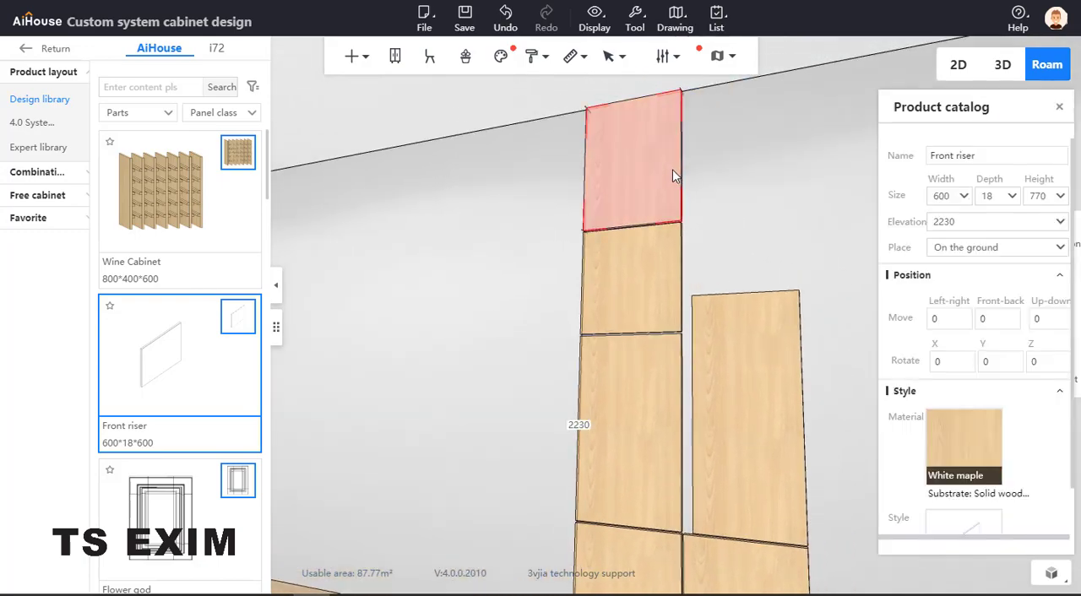
pyautogui.hotkey('ctrl', 'Right')
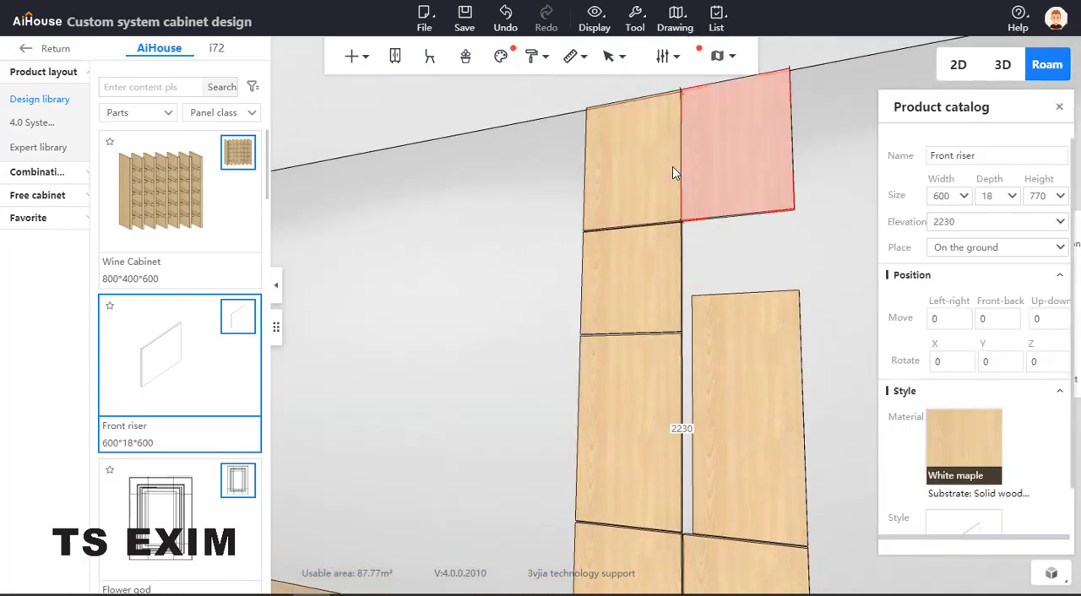
# Set the duplicated 600-wide top panel's height to 1200+610, giving 1810
pyautogui.click(733, 337)
pyautogui.moveTo(812, 351); pyautogui.dragTo(836, 329)
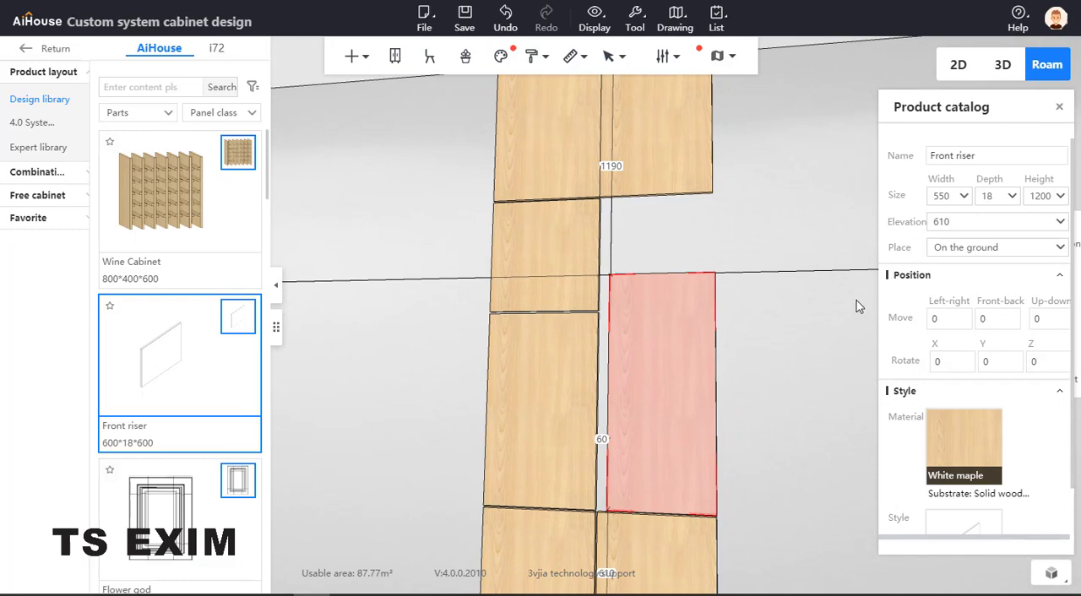
pyautogui.click(679, 157)
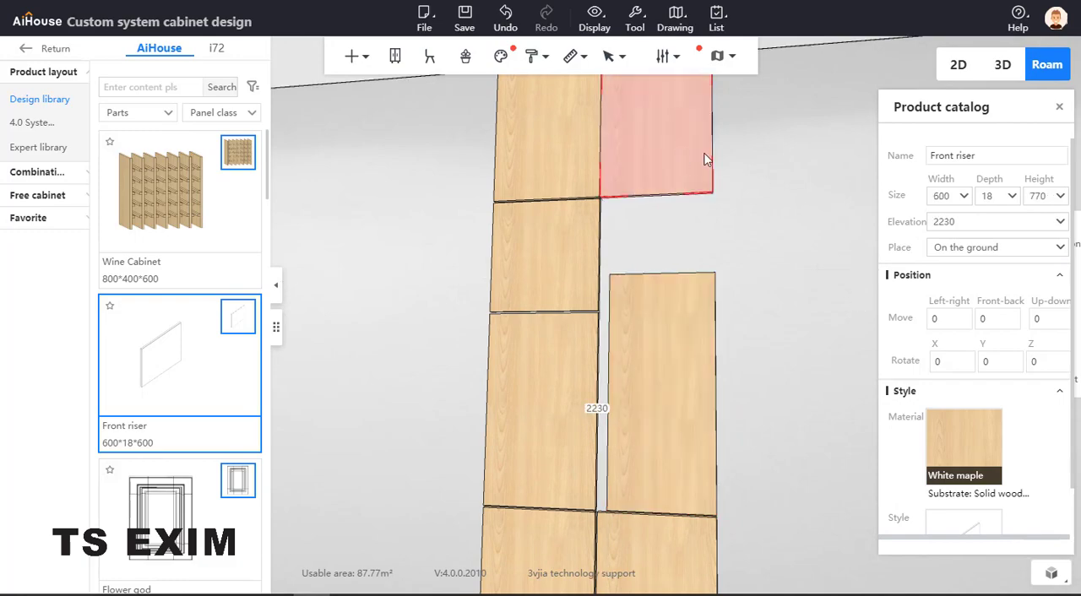
pyautogui.click(1046, 197)
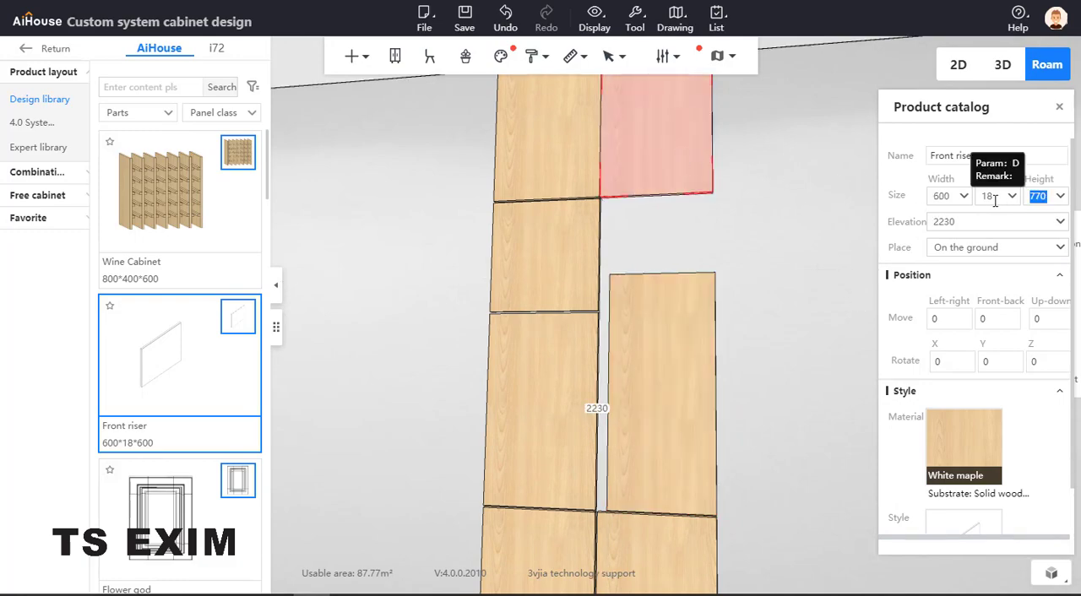
pyautogui.write('16')
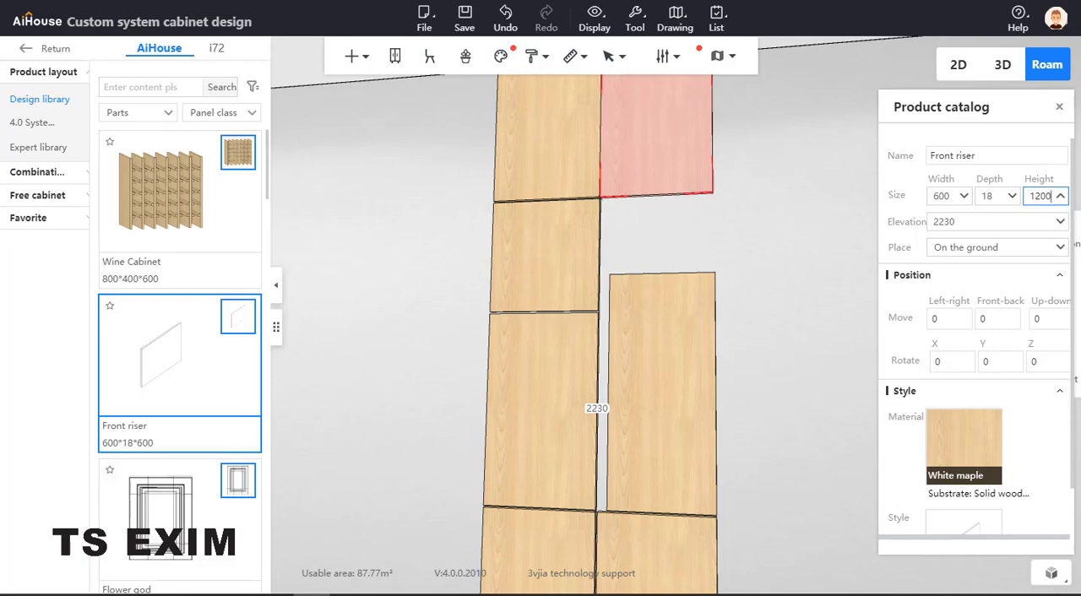
pyautogui.write('+610')
pyautogui.press('Return')
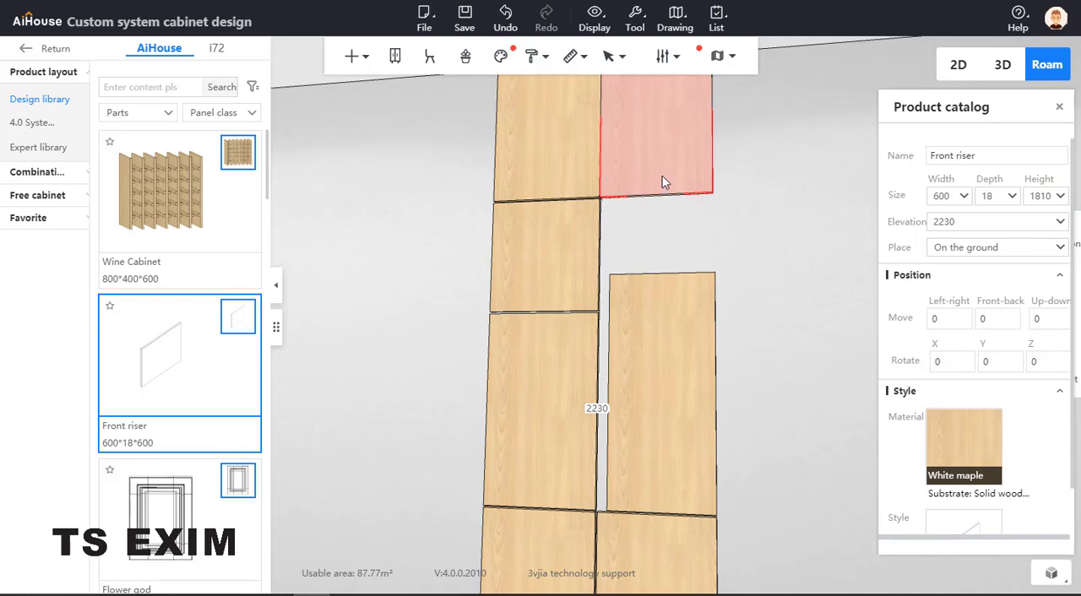
# Set the 1810-high duplicate panel's elevation to 1810 so it sits above the 550-wide panel
pyautogui.click(956, 222)
pyautogui.write('1810')
pyautogui.press('Return')
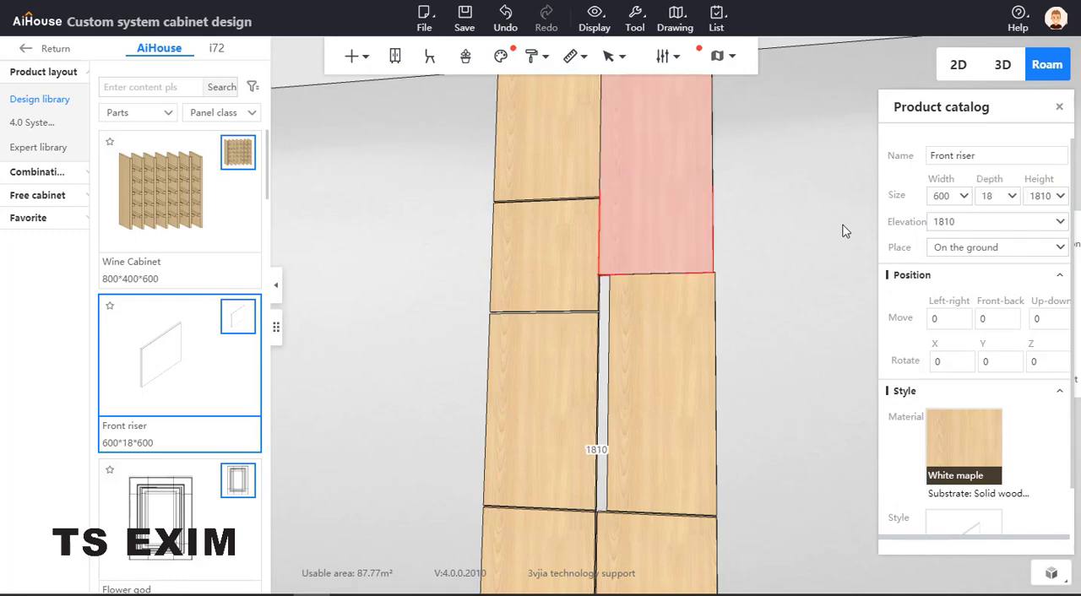
# Shift the upper right panel 10 away from the left column by setting its left wall distance to 7728
pyautogui.moveTo(828, 231); pyautogui.dragTo(641, 446)
pyautogui.click(642, 514)
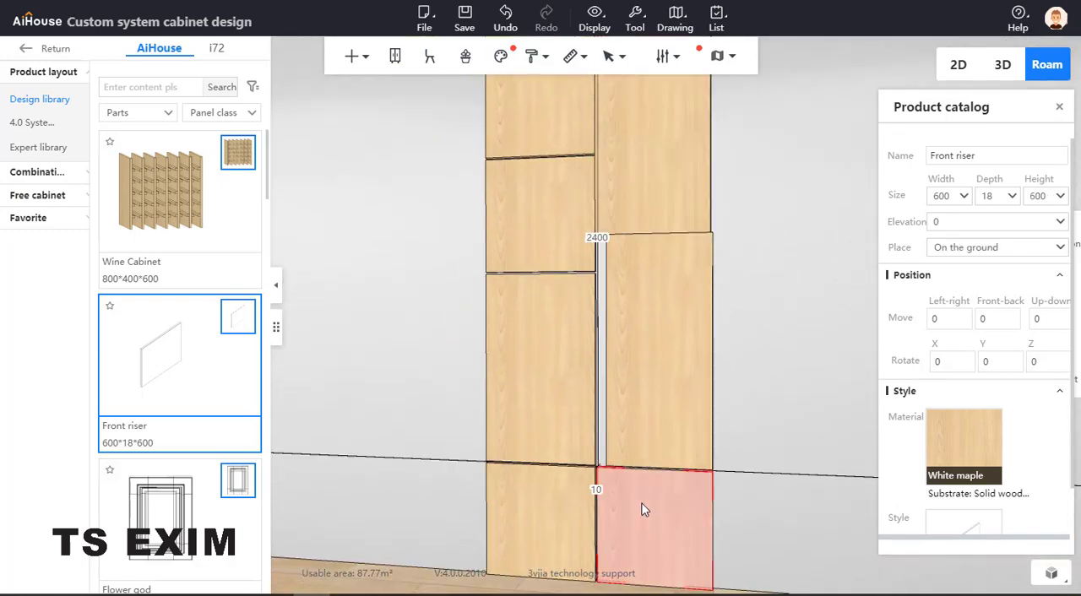
pyautogui.moveTo(639, 372); pyautogui.dragTo(611, 386)
pyautogui.moveTo(582, 308); pyautogui.dragTo(386, 159)
pyautogui.click(673, 220)
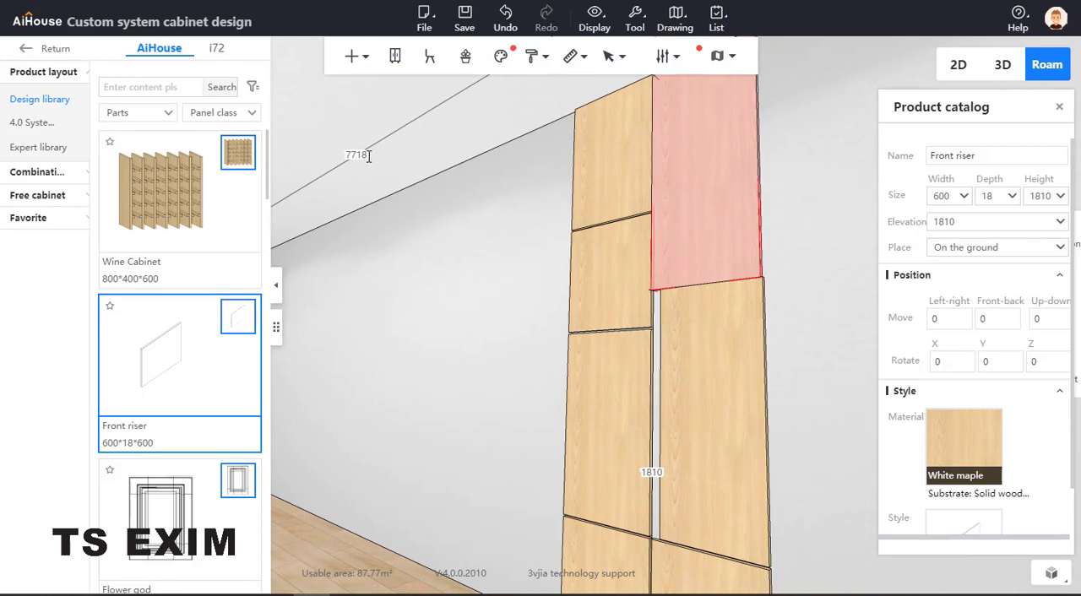
pyautogui.click(358, 154)
pyautogui.write('7728')
pyautogui.press('Return')
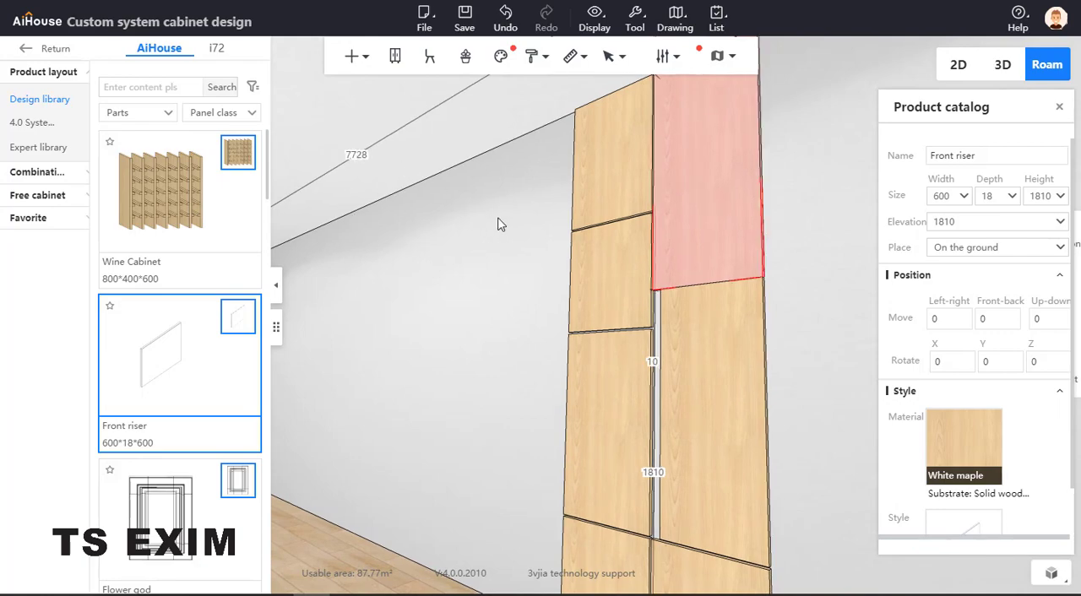
# Reduce the upper right panel's height by the 620 that extends past the ceiling
pyautogui.moveTo(500, 224); pyautogui.dragTo(680, 174)
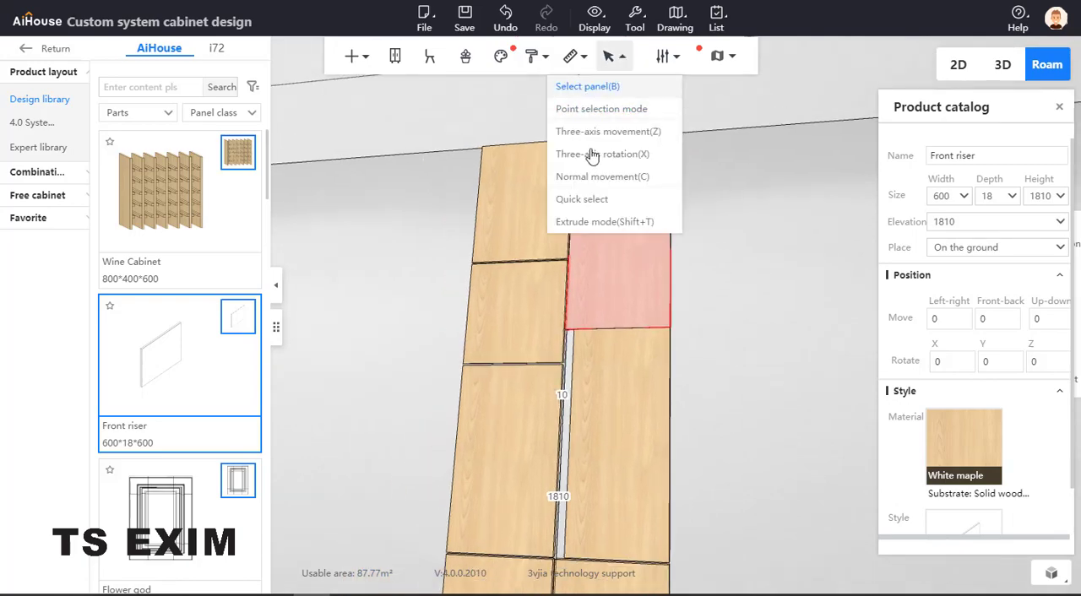
pyautogui.moveTo(772, 213); pyautogui.dragTo(686, 193)
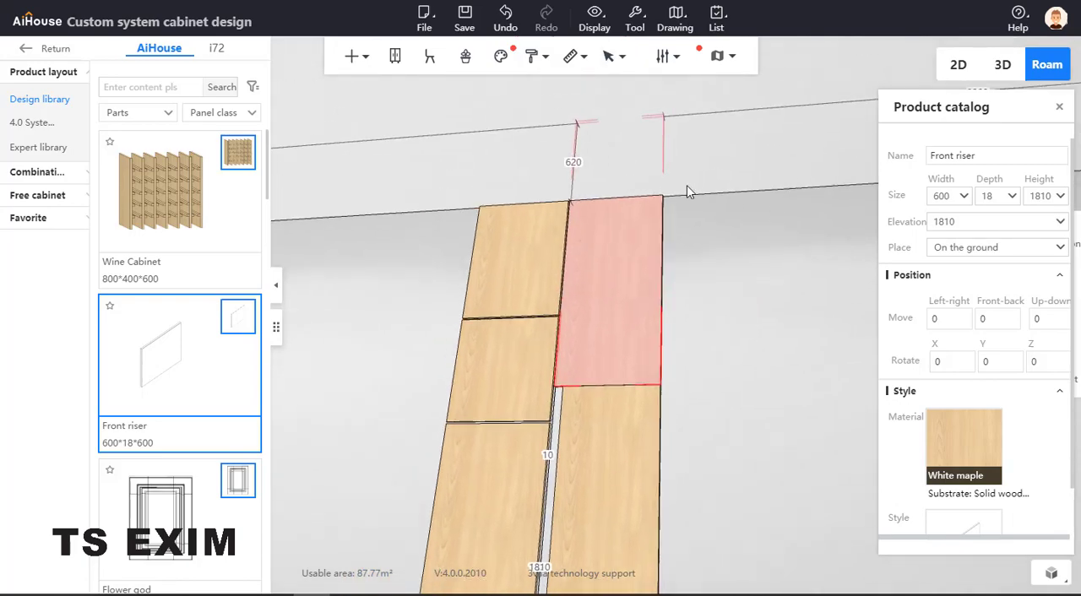
pyautogui.click(1053, 196)
pyautogui.write('-6')
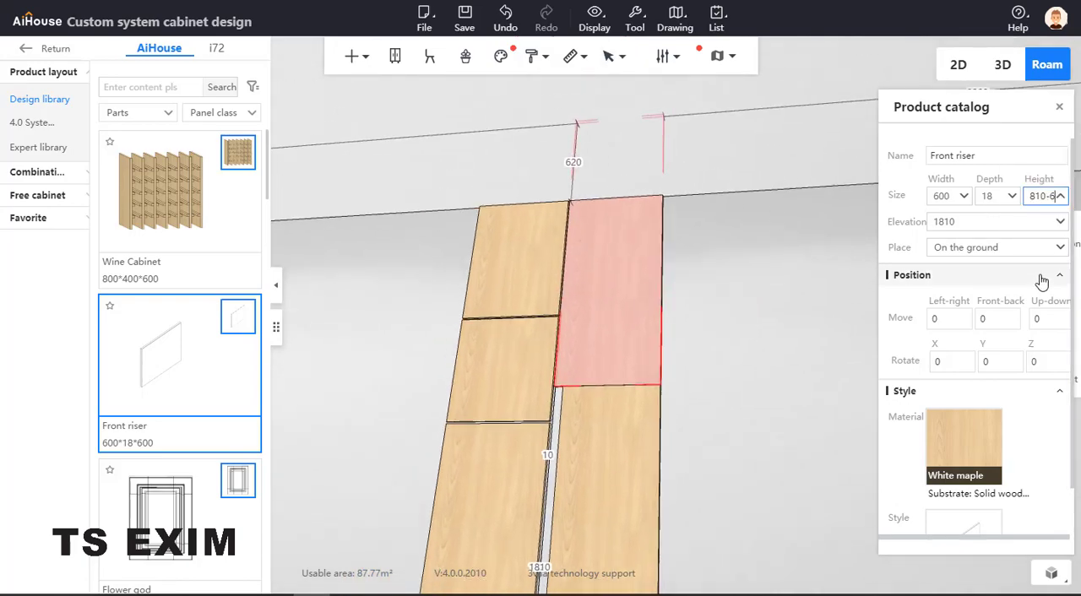
pyautogui.press('Return')
pyautogui.click(839, 344)
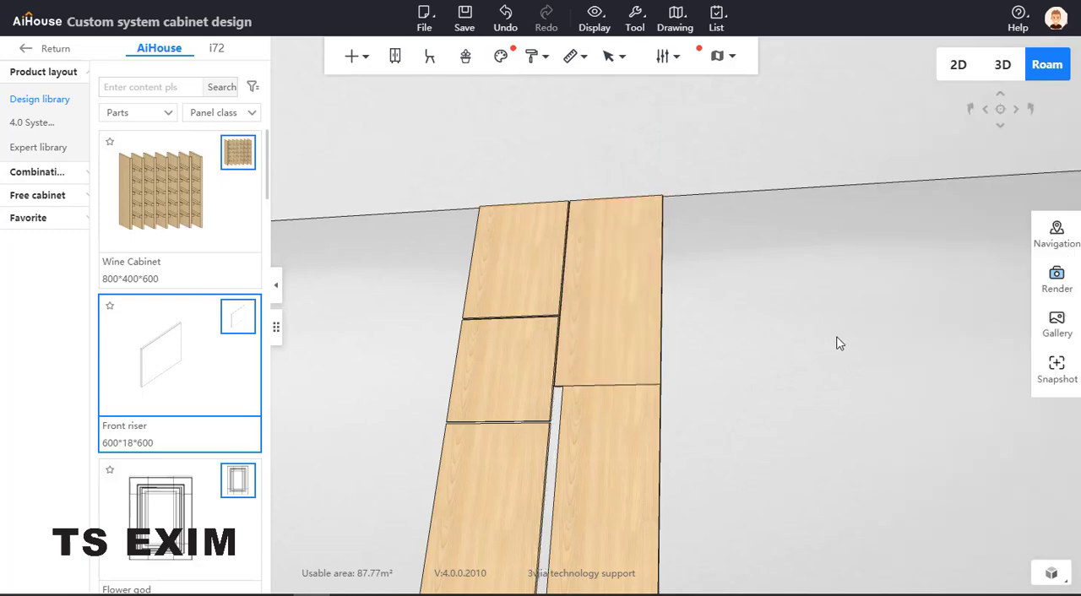
# Duplicate the second column's 600 × 600 bottom panel and place the copy about 81 to its right
pyautogui.moveTo(837, 337); pyautogui.dragTo(899, 383)
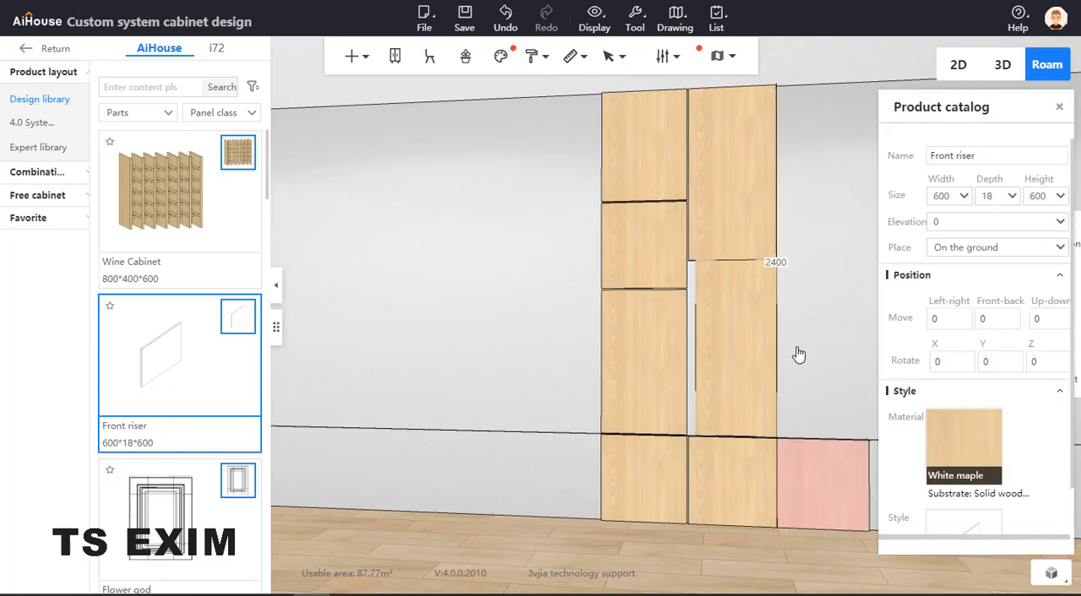
pyautogui.click(837, 370)
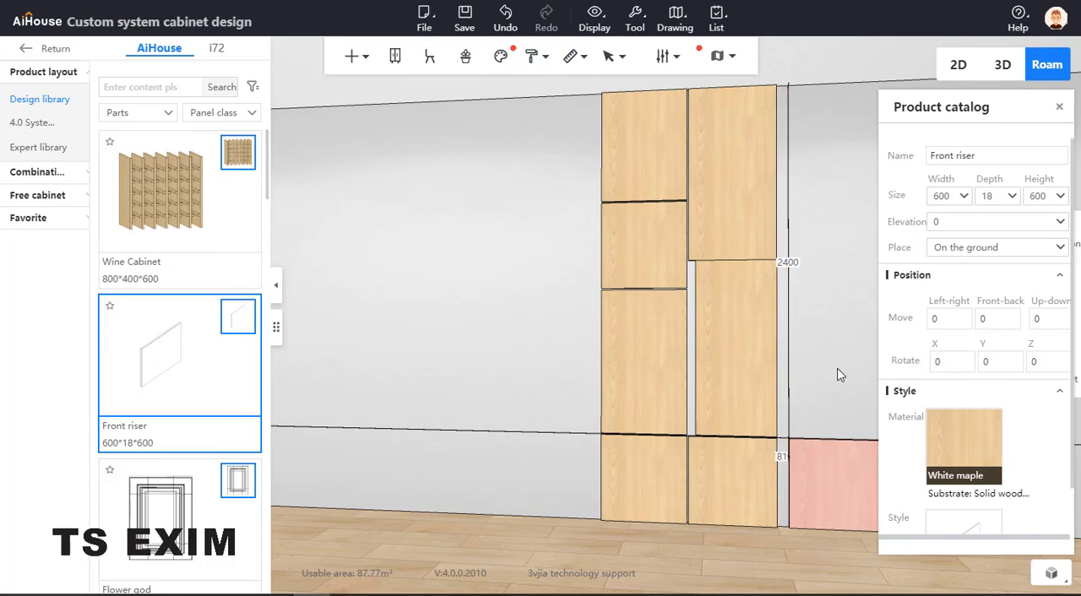
pyautogui.moveTo(772, 406); pyautogui.dragTo(713, 413, button='right')
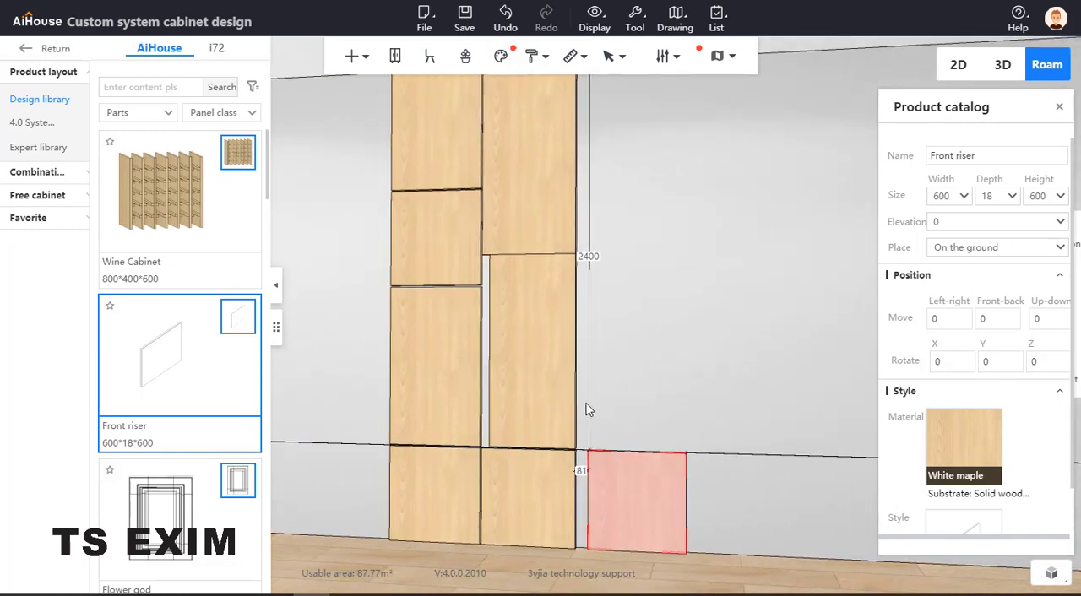
# Turn the new bottom panel copy into a narrow strip with height 1200 and width 50
pyautogui.click(541, 366)
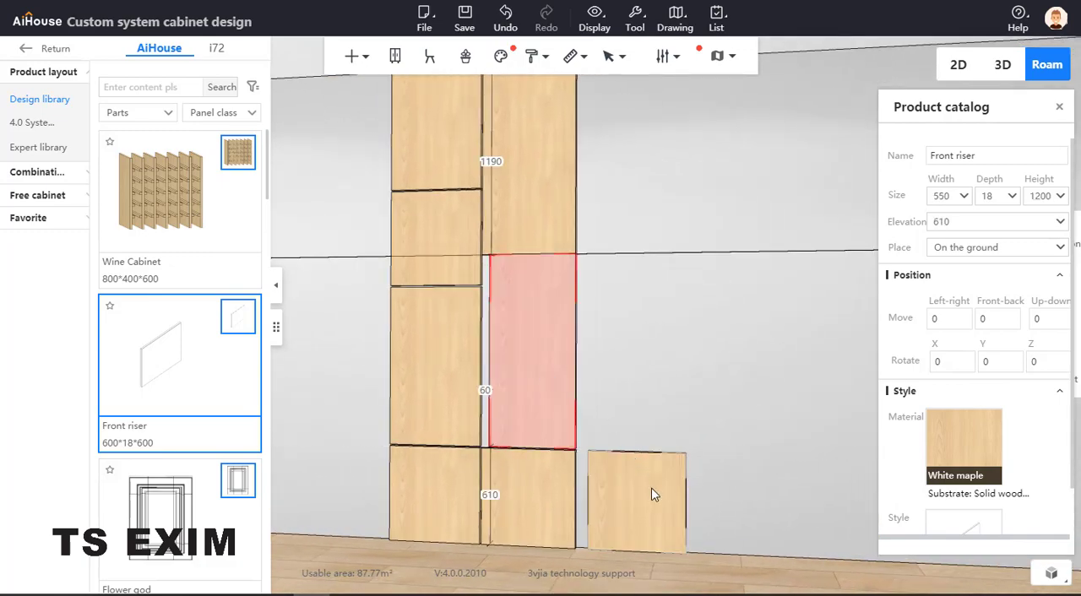
pyautogui.click(654, 506)
pyautogui.click(1044, 198)
pyautogui.moveTo(1030, 211); pyautogui.dragTo(1023, 220)
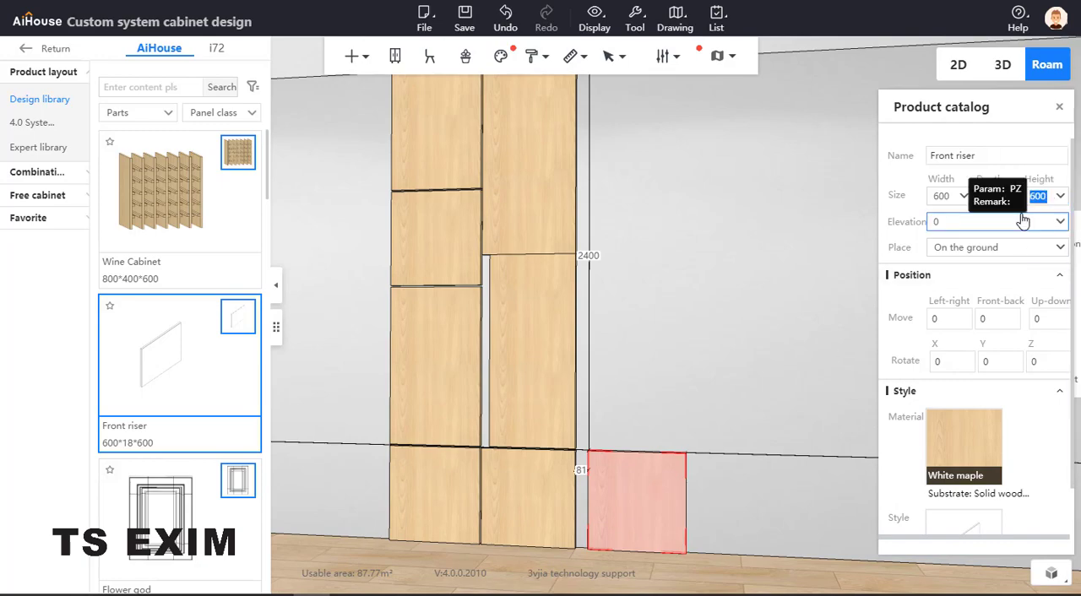
pyautogui.write('1200')
pyautogui.press('Return')
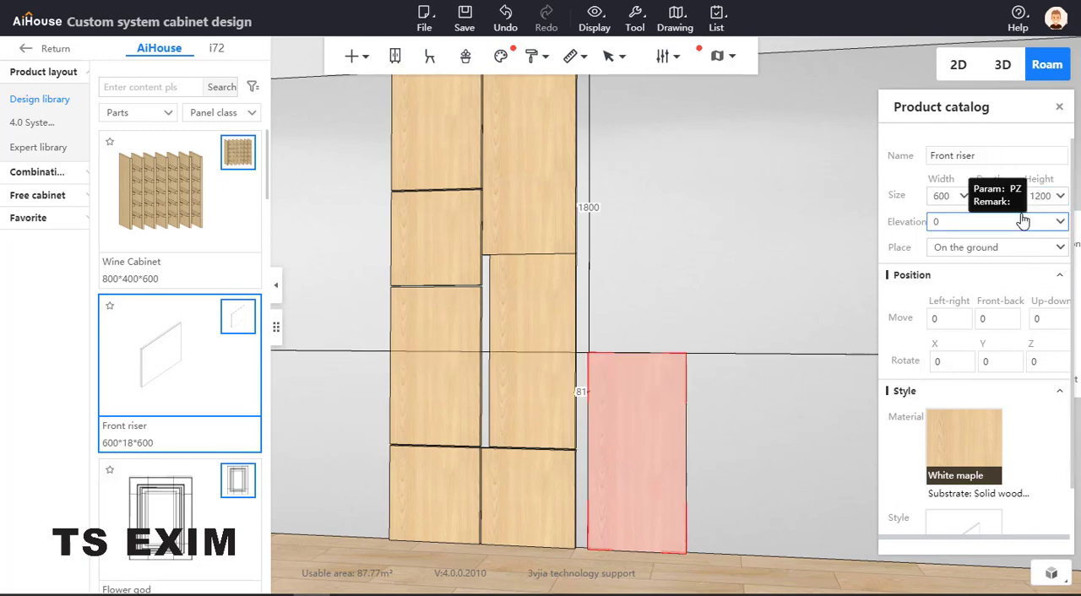
pyautogui.moveTo(947, 195); pyautogui.dragTo(890, 187)
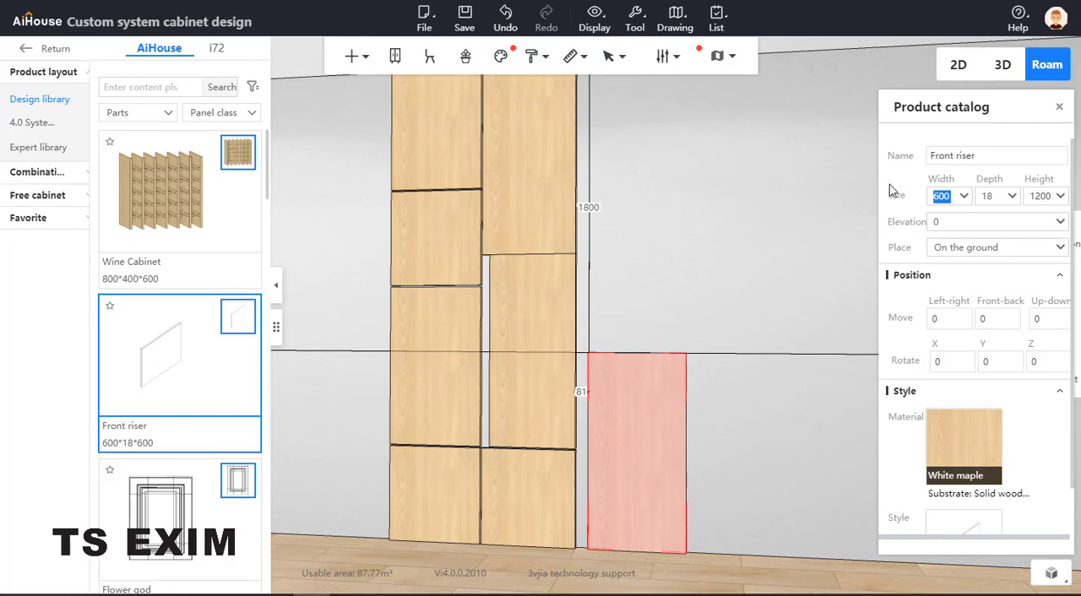
pyautogui.write('50')
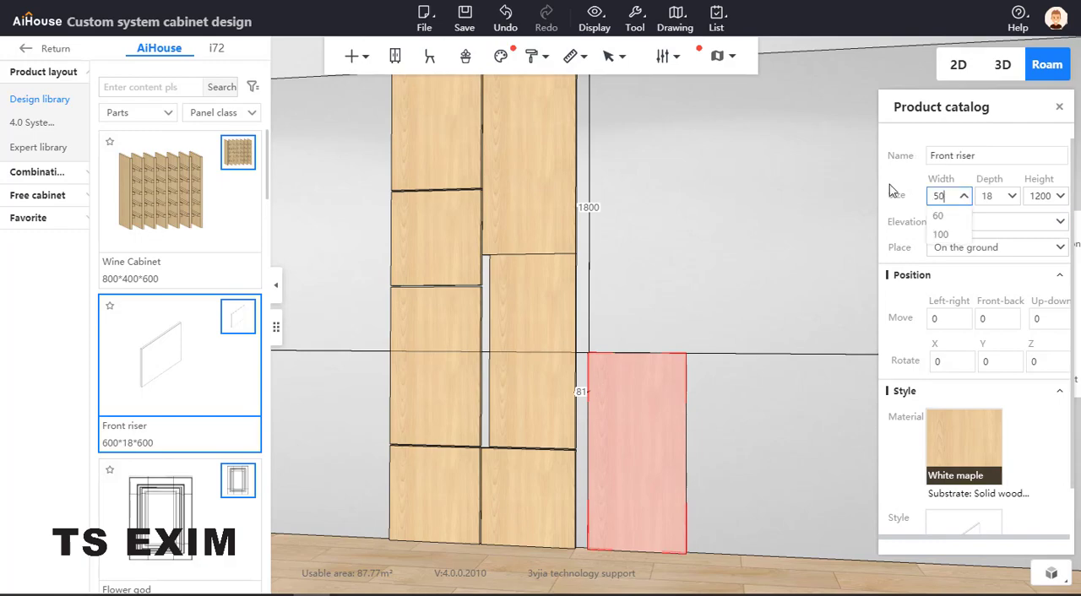
pyautogui.press('Return')
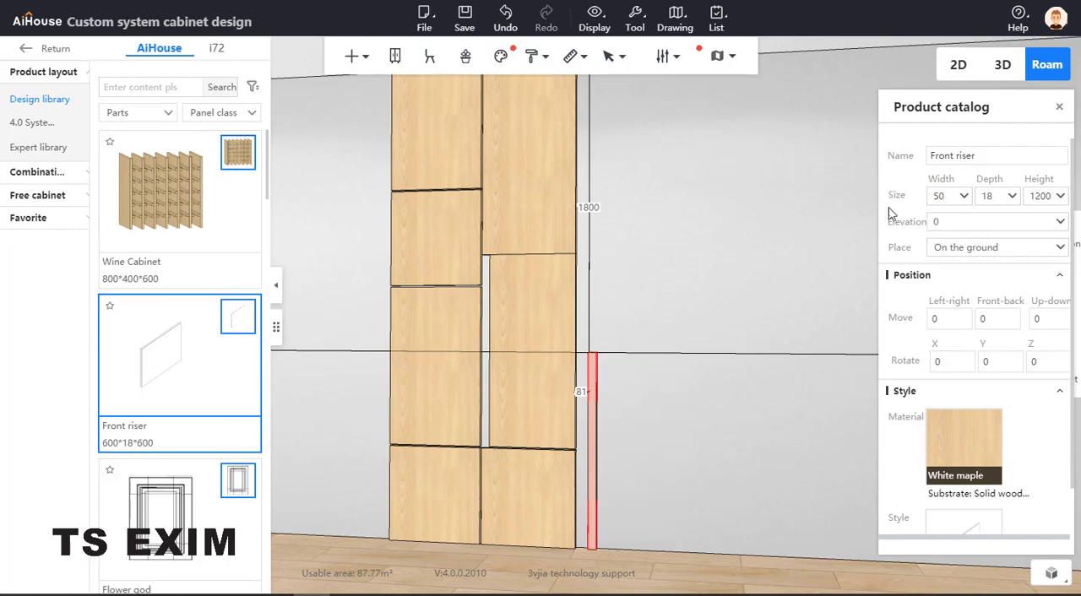
# Raise the 50-wide strip to an elevation of 600+10, level with the 550-wide panel
pyautogui.click(532, 495)
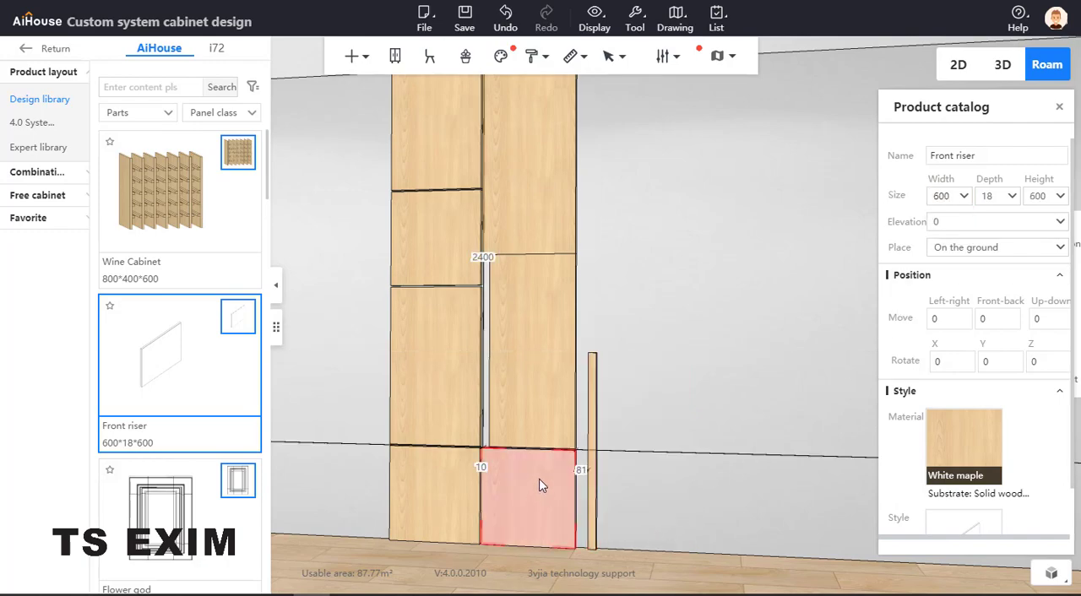
pyautogui.click(591, 380)
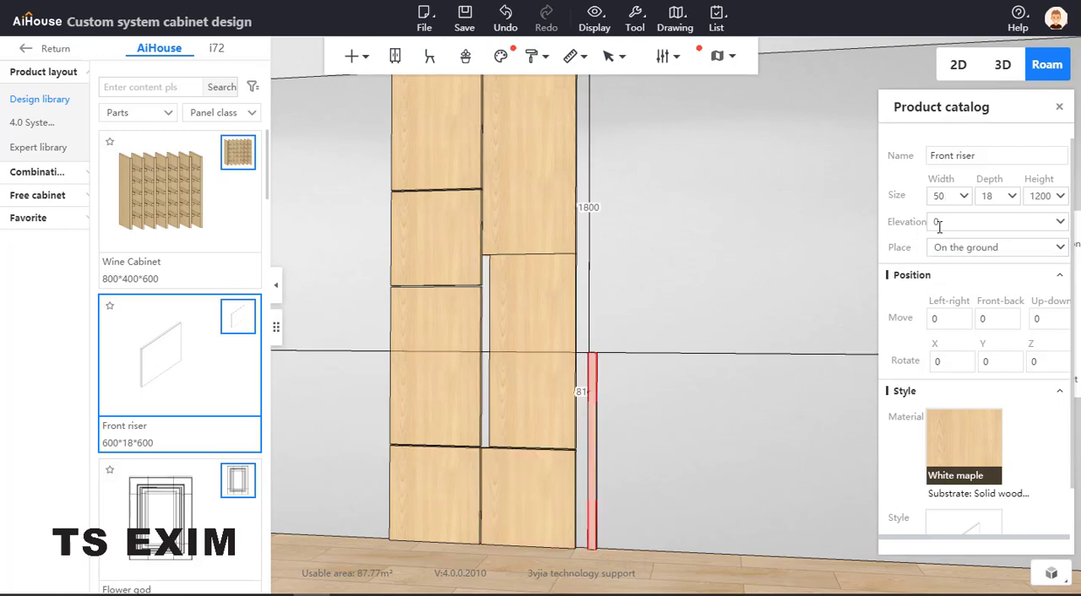
pyautogui.write('600')
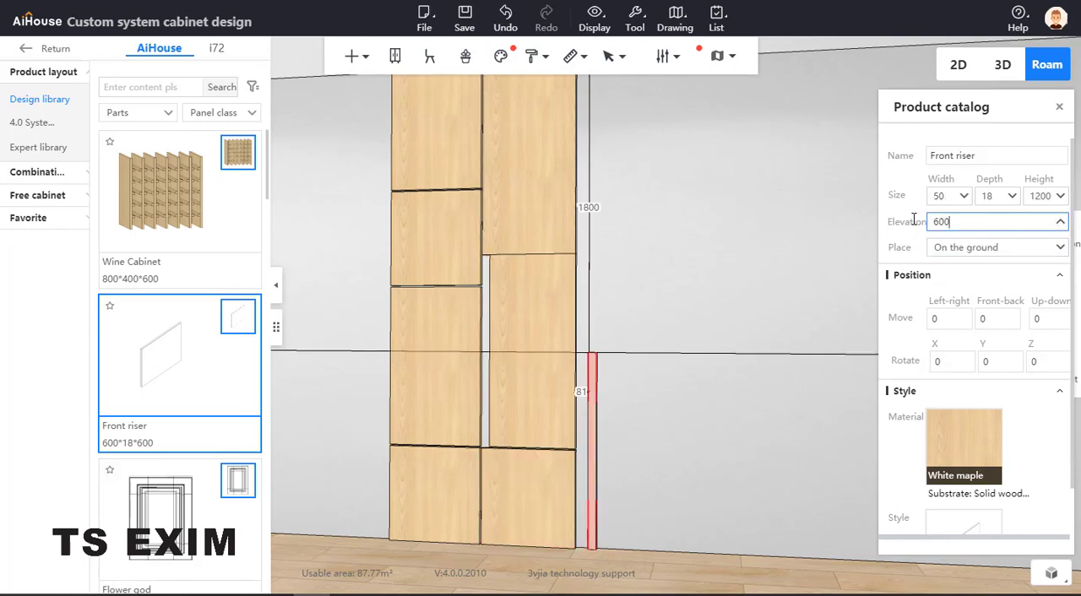
pyautogui.write('+10')
pyautogui.press('Return')
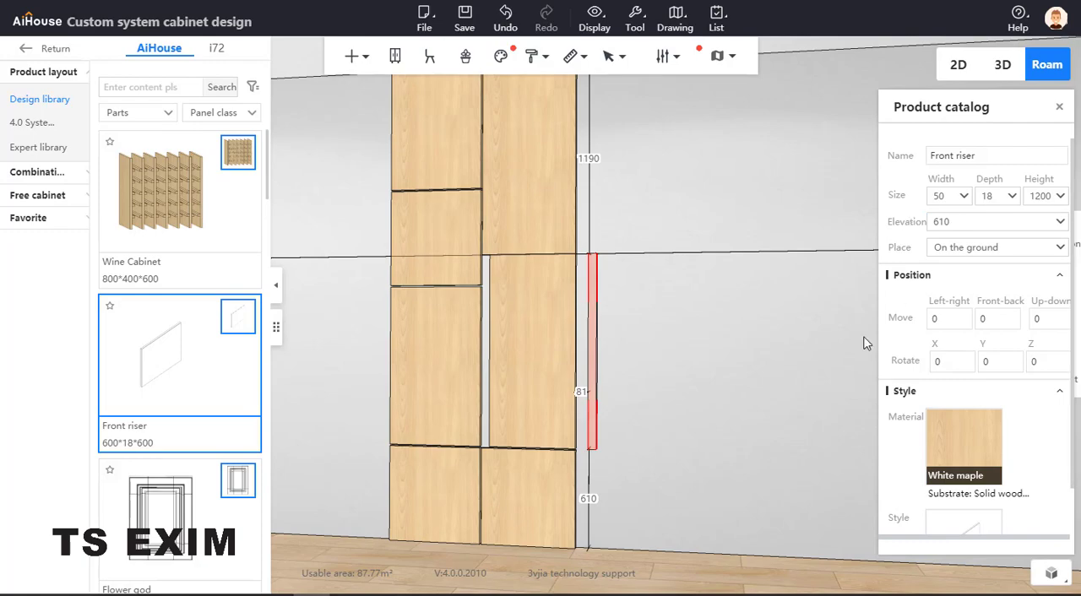
# Move the 50-wide strip into the space between the left column and the 550-wide panel by setting its left wall distance to 7728
pyautogui.scroll(-1, 720, 453)
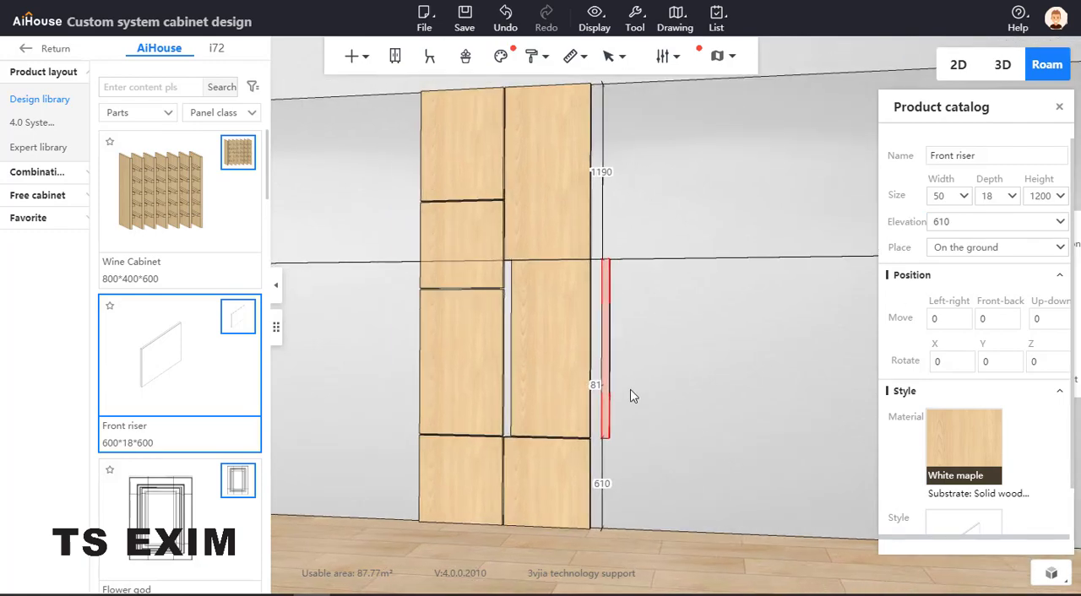
pyautogui.moveTo(696, 374); pyautogui.dragTo(568, 368)
pyautogui.click(691, 316)
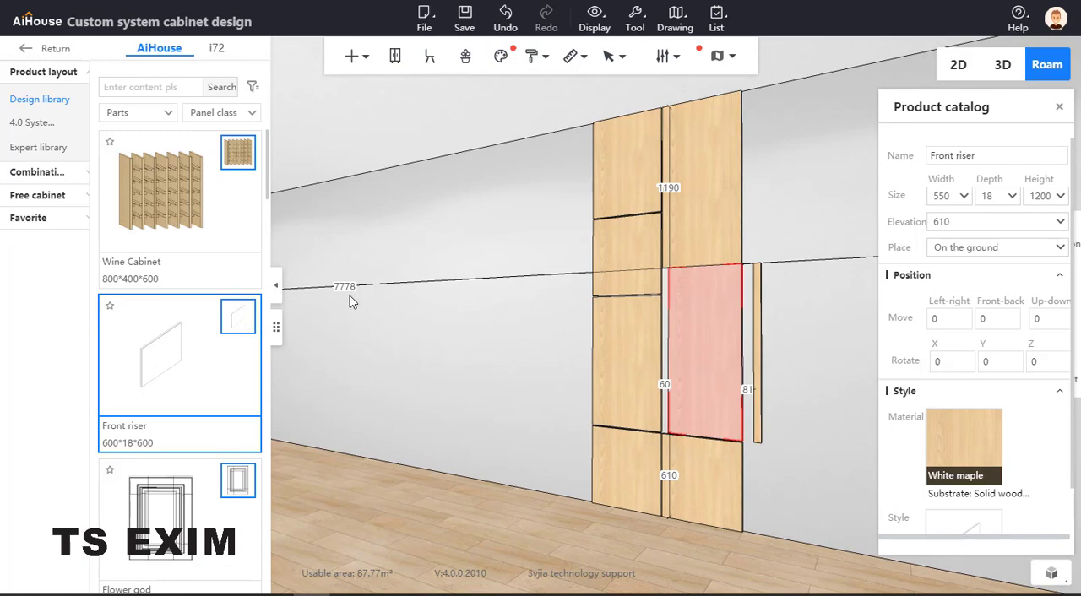
pyautogui.click(757, 328)
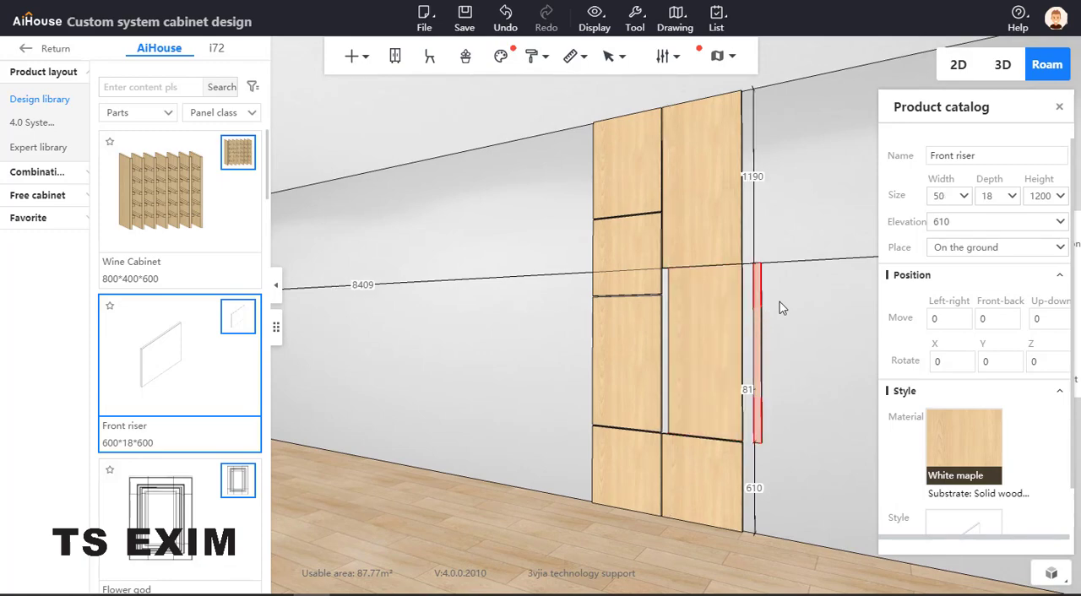
pyautogui.click(372, 284)
pyautogui.write('7778')
pyautogui.press('Return')
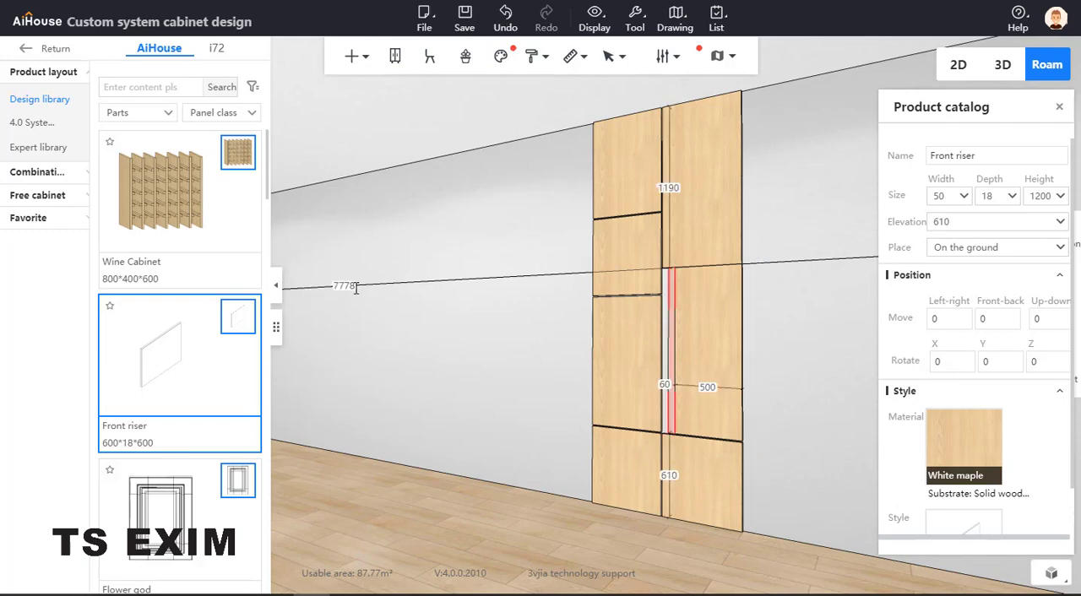
pyautogui.press('BackSpace')
pyautogui.write('2')
pyautogui.press('Return')
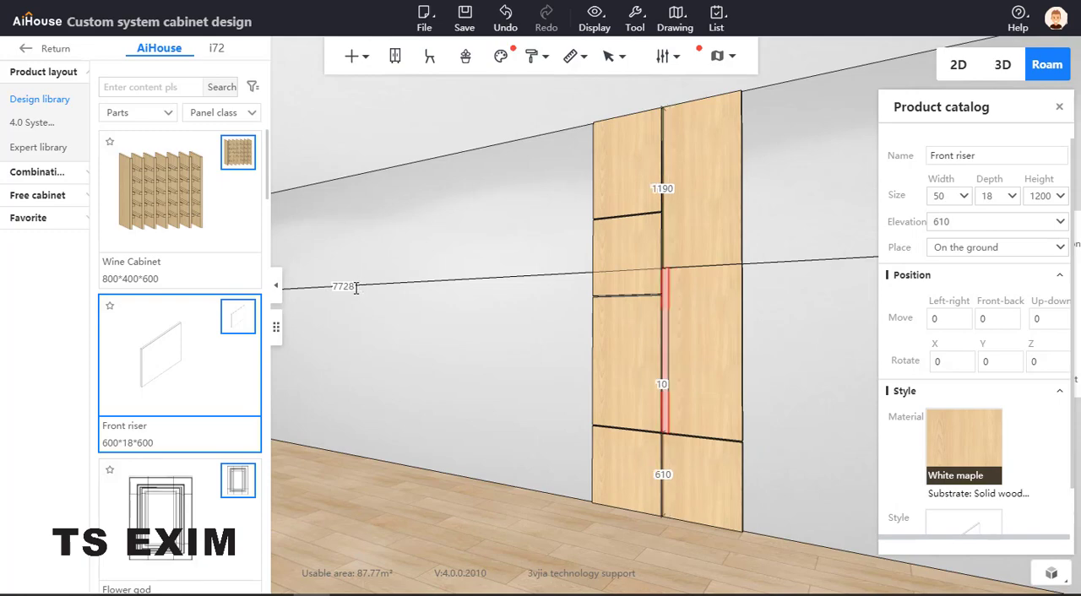
pyautogui.click(866, 461)
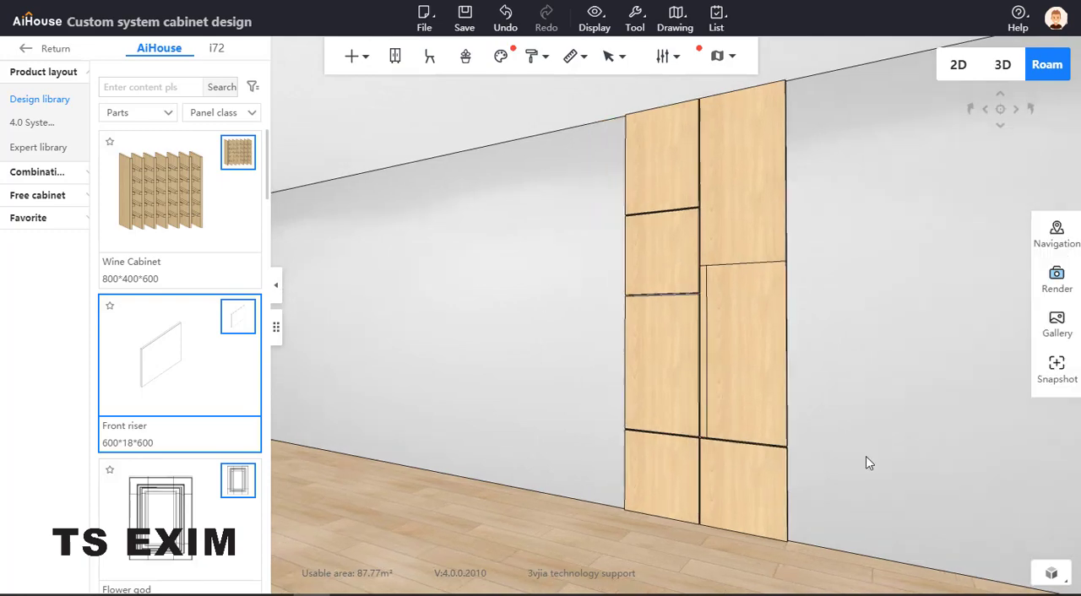
# Examine the two assembled panel columns from several angles and bring up the reference photo in Photos for comparison
pyautogui.scroll(3, 784, 466)
pyautogui.moveTo(785, 465); pyautogui.dragTo(668, 294)
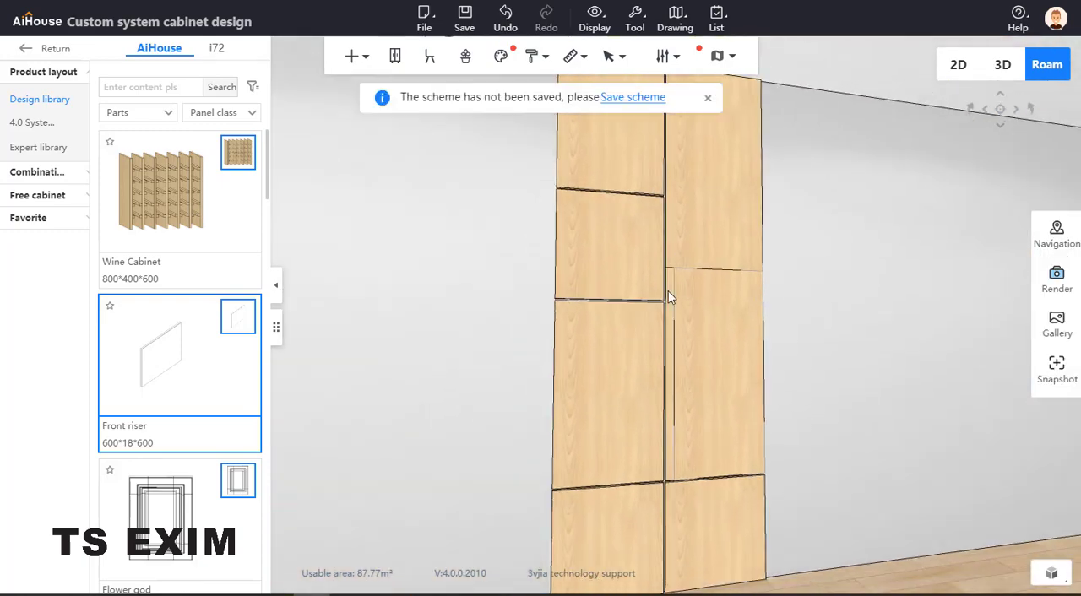
pyautogui.scroll(-5, 323, 385)
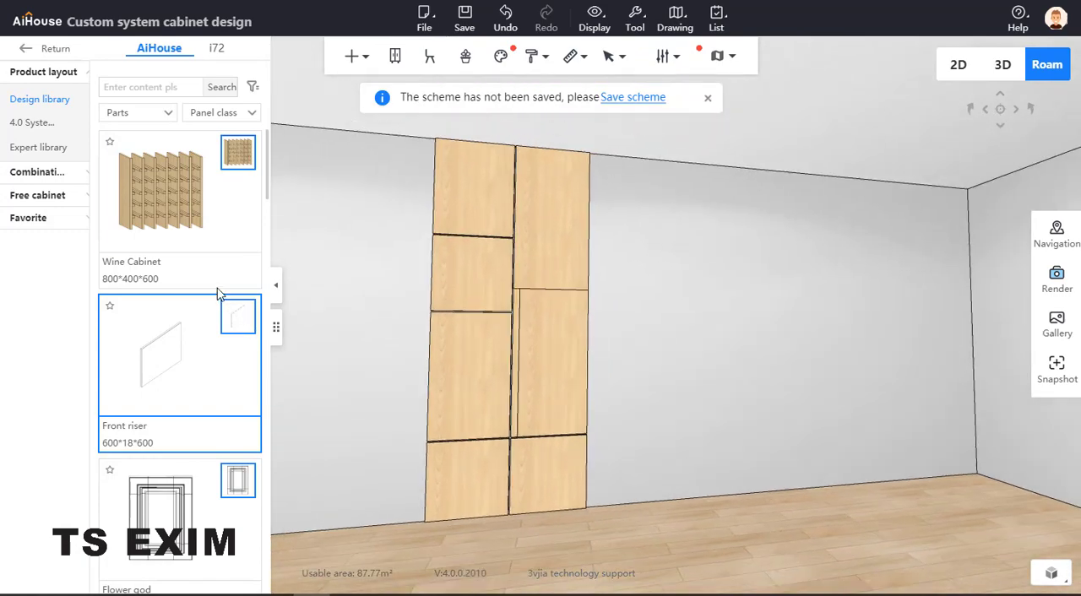
pyautogui.click(349, 594)
pyautogui.moveTo(148, 135); pyautogui.dragTo(324, 83)
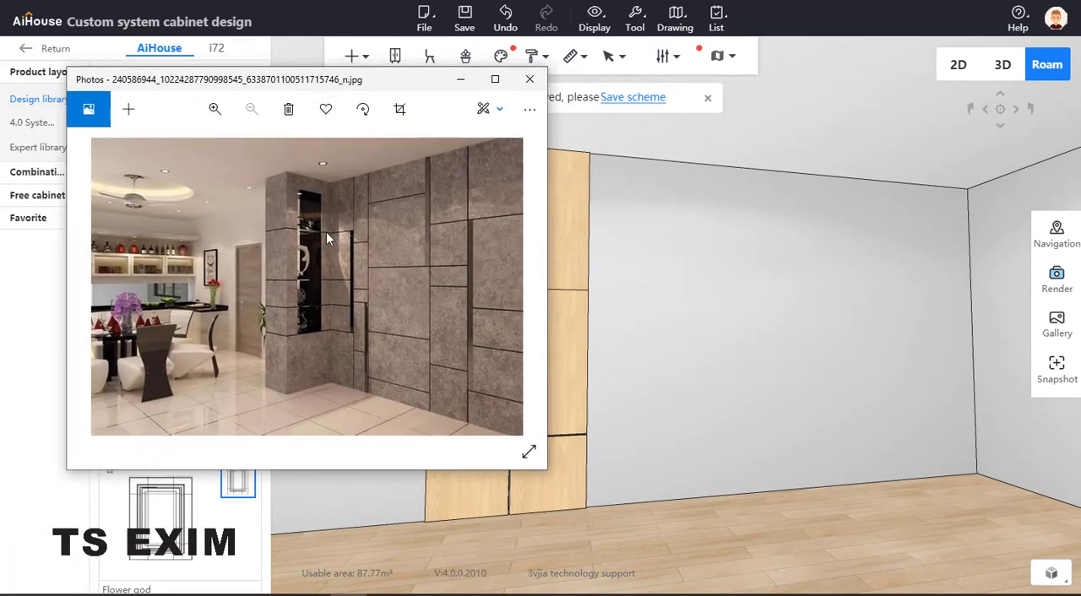
# Put away the reference photo and place a Super Board on the floor against the wall beside the first panel column
pyautogui.click(460, 79)
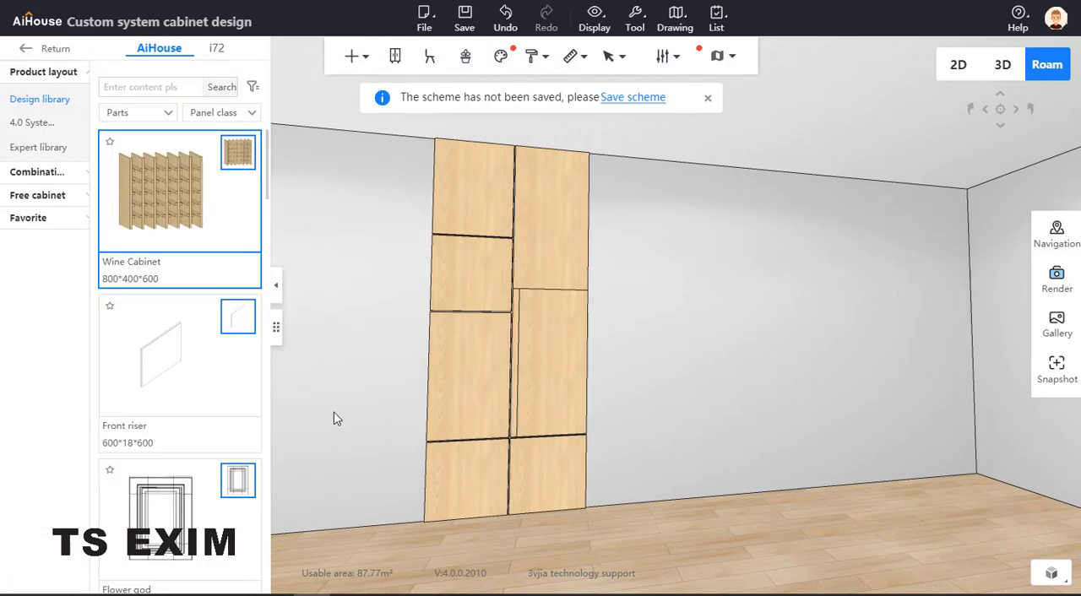
pyautogui.moveTo(337, 417); pyautogui.dragTo(500, 382)
pyautogui.moveTo(362, 386); pyautogui.dragTo(447, 393)
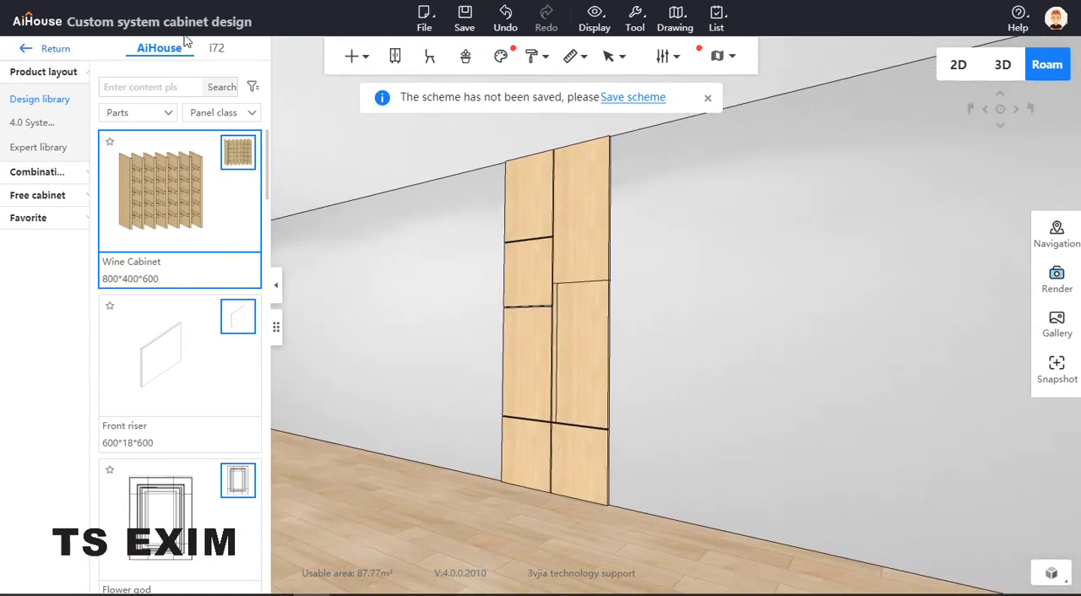
pyautogui.scroll(-4, 262, 202)
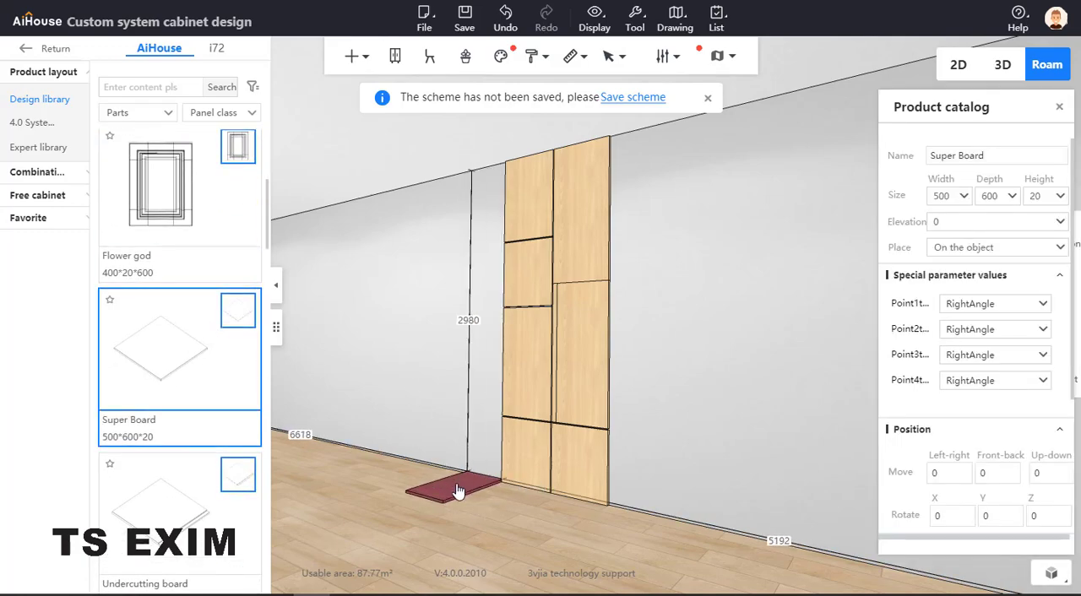
pyautogui.click(519, 523)
# Set the Super Board's height to 600, matching the bottom Front riser panel beside it
pyautogui.click(518, 464)
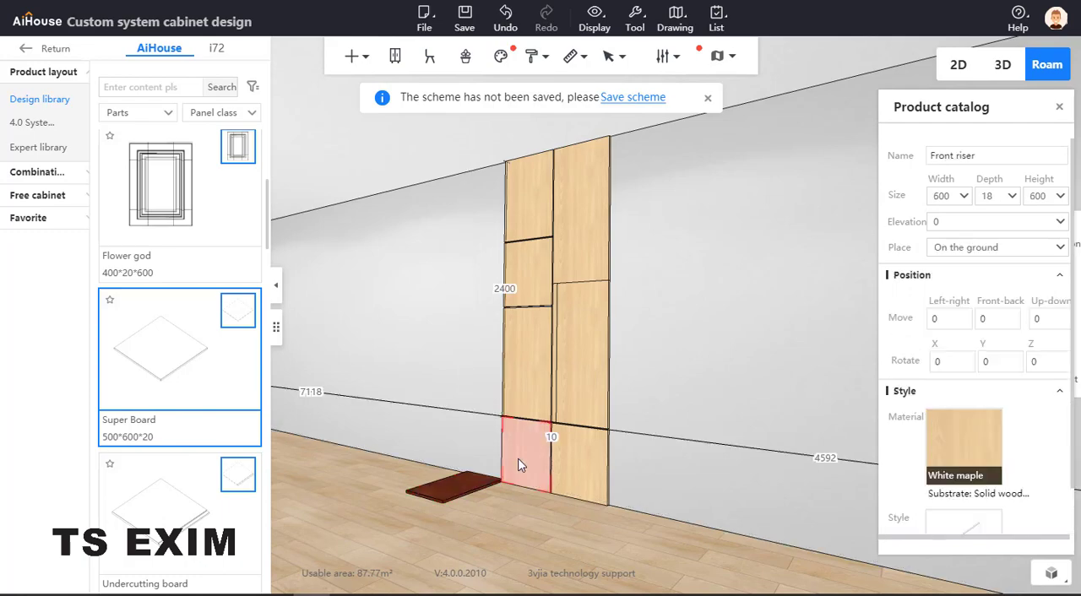
pyautogui.click(476, 489)
pyautogui.moveTo(1044, 196); pyautogui.dragTo(1006, 203)
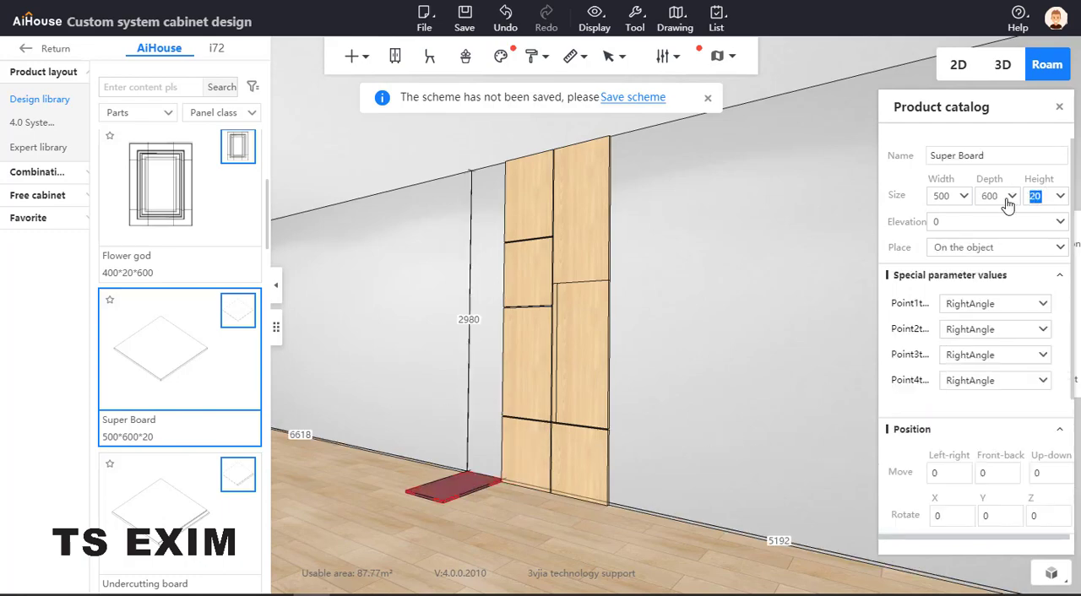
pyautogui.write('600')
pyautogui.press('Return')
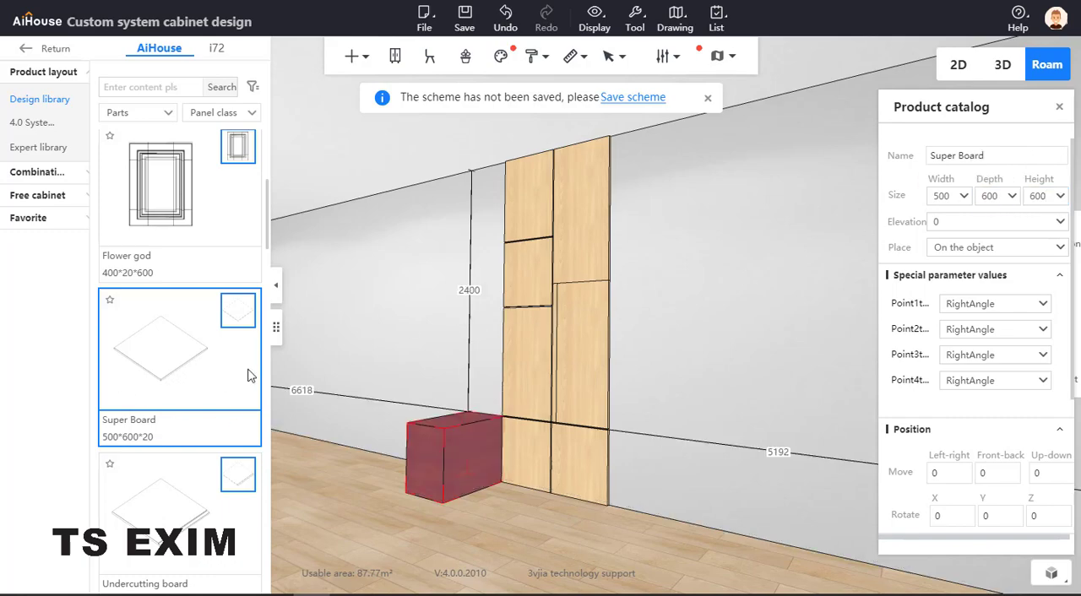
# Place a second Super Board on top of the 600-high base block at elevation 600
pyautogui.click(439, 376)
pyautogui.scroll(3, 439, 376)
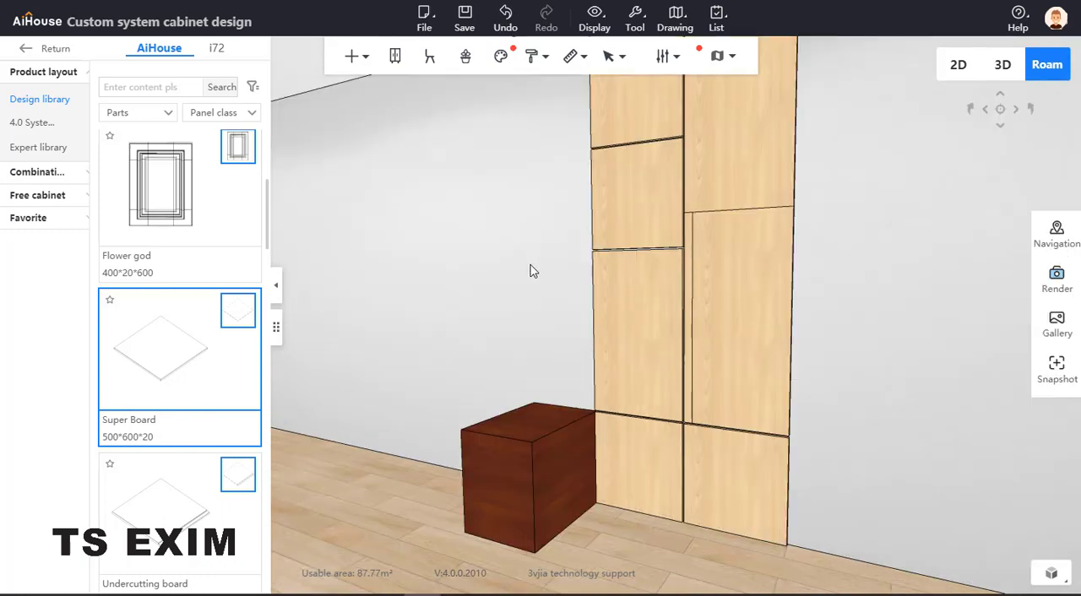
pyautogui.moveTo(493, 275); pyautogui.dragTo(439, 304)
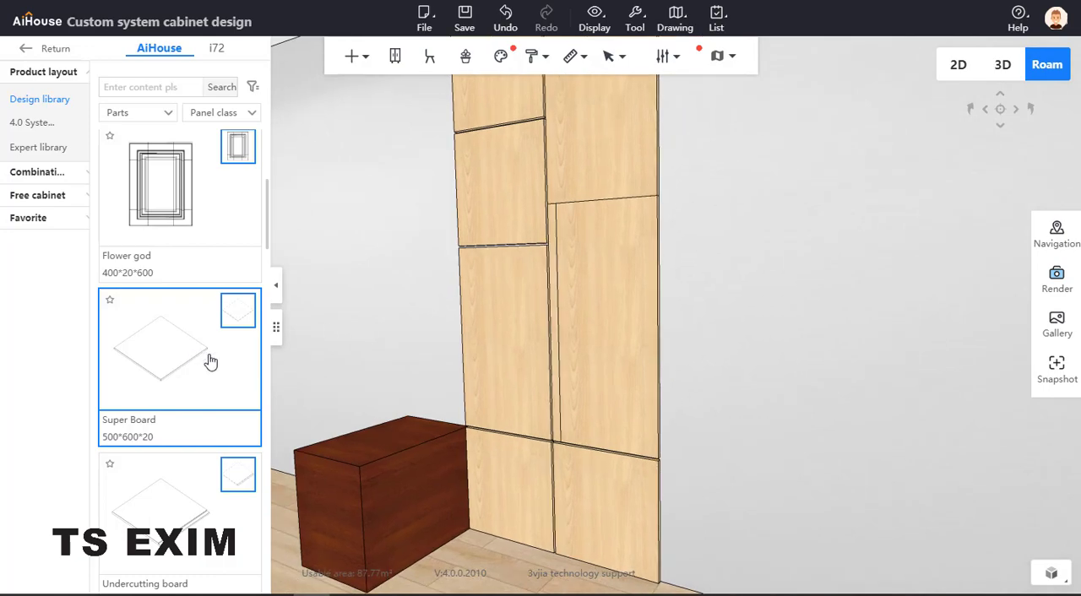
pyautogui.click(399, 441)
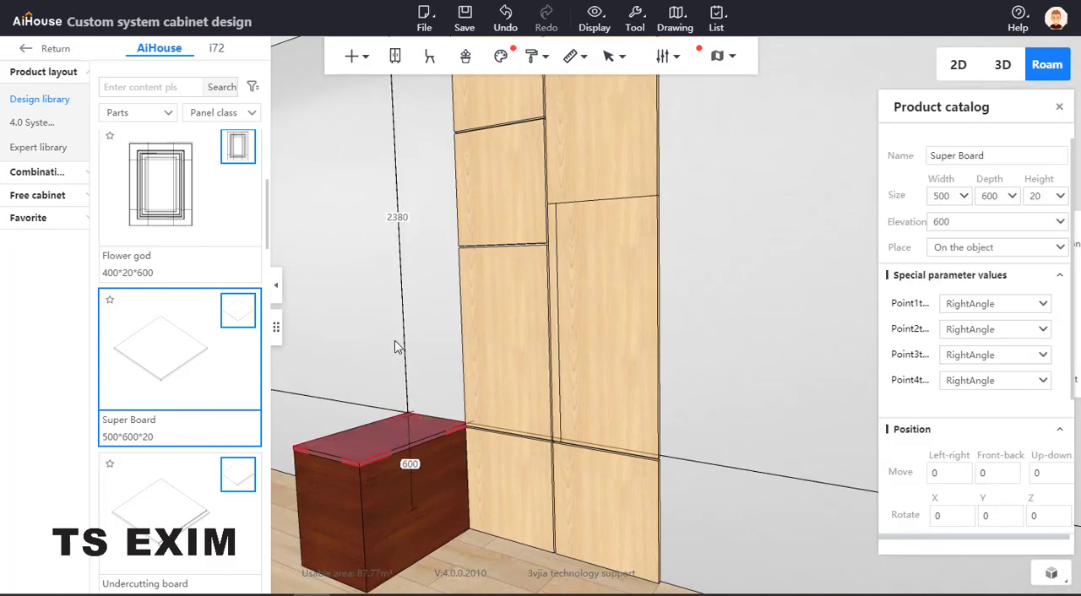
# Select the base block and compare its proportions with the projecting column in the reference photo
pyautogui.moveTo(396, 345); pyautogui.dragTo(407, 317, button='right')
pyautogui.scroll(-2, 407, 312)
pyautogui.moveTo(424, 345); pyautogui.dragTo(384, 362)
pyautogui.click(521, 447)
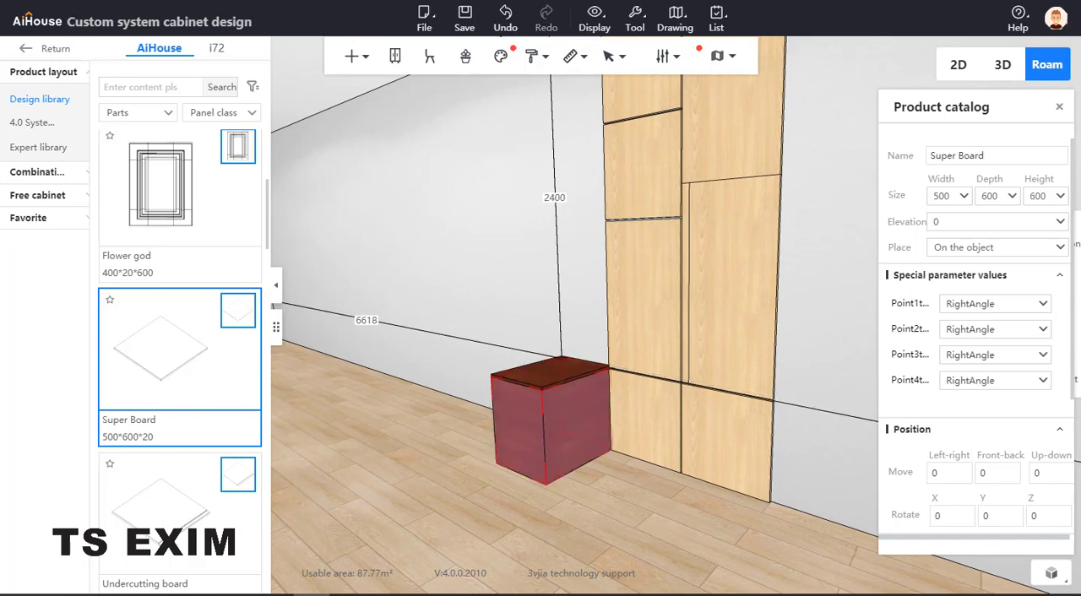
pyautogui.moveTo(0, 144); pyautogui.dragTo(378, 136)
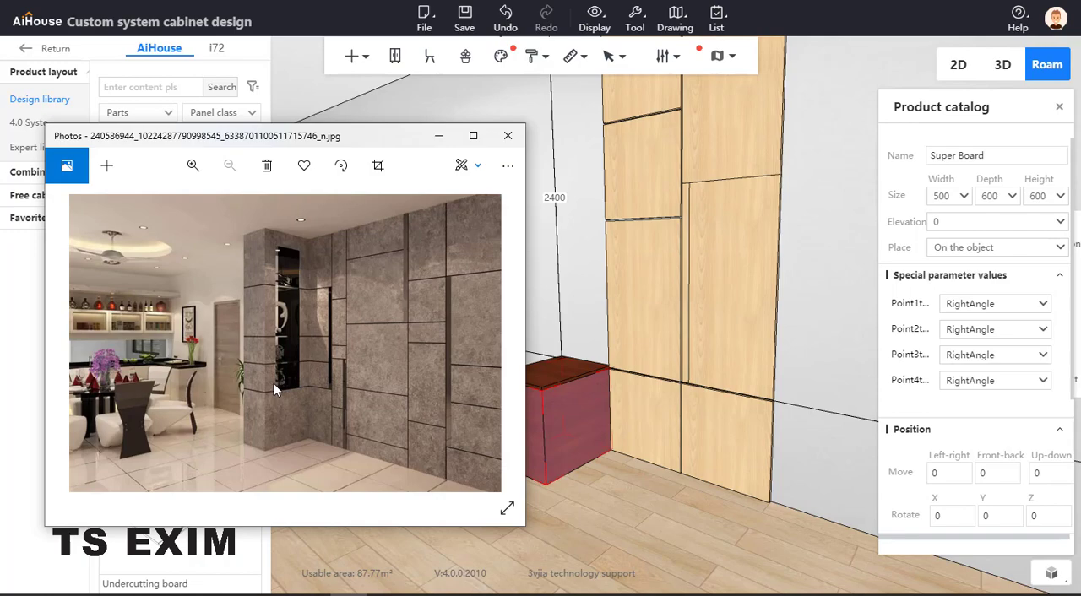
pyautogui.moveTo(339, 135); pyautogui.dragTo(0, 186)
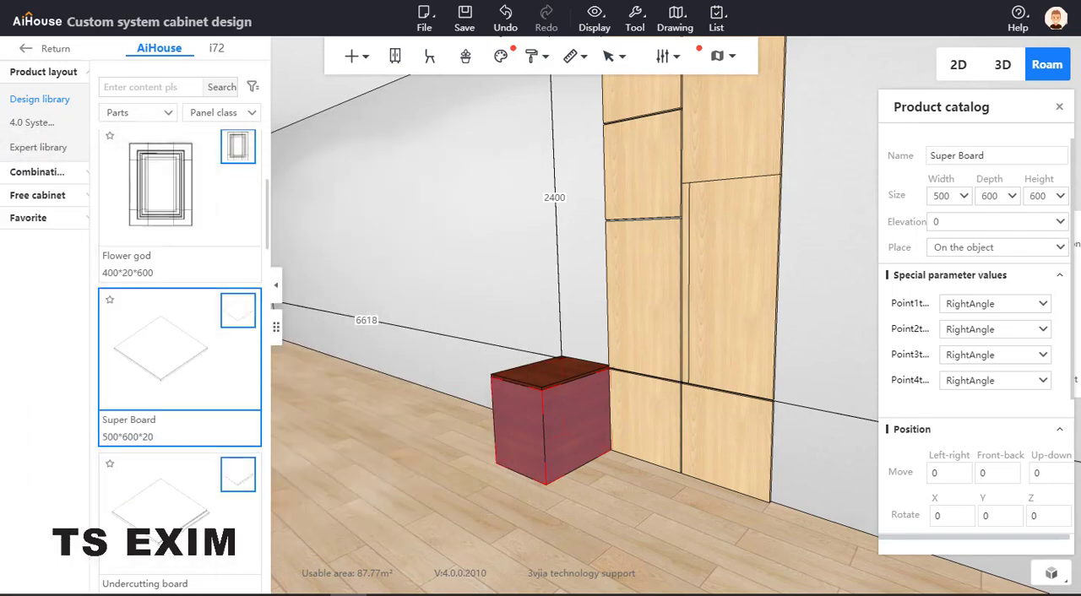
# Try a width of 700 on the base block and undo the change
pyautogui.click(522, 448)
pyautogui.doubleClick(952, 195)
pyautogui.moveTo(954, 196); pyautogui.dragTo(905, 201)
pyautogui.write('700')
pyautogui.press('Return')
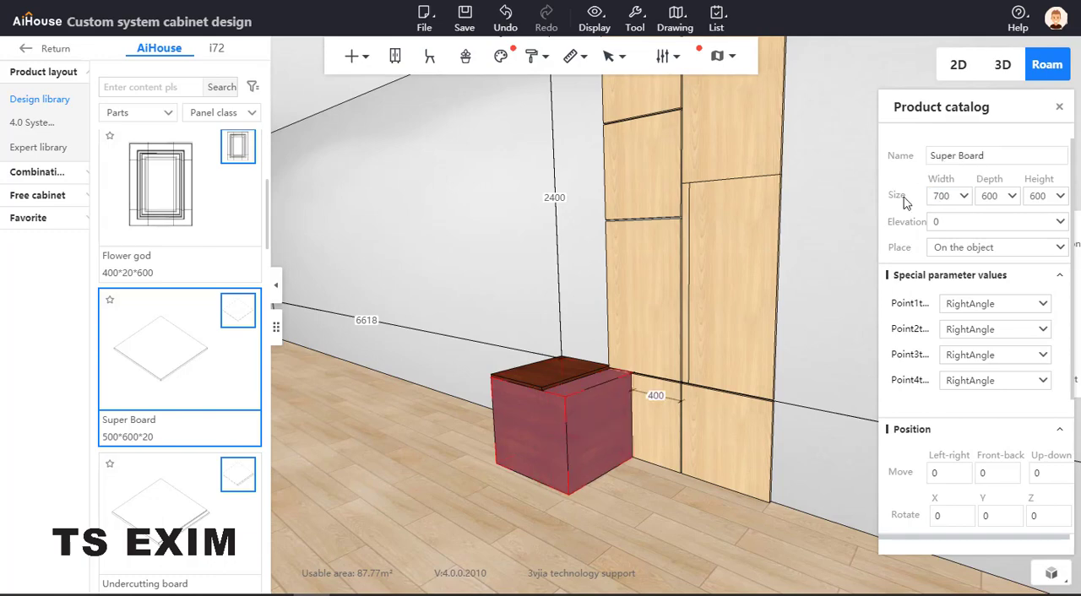
pyautogui.hotkey('ctrl', 'z')
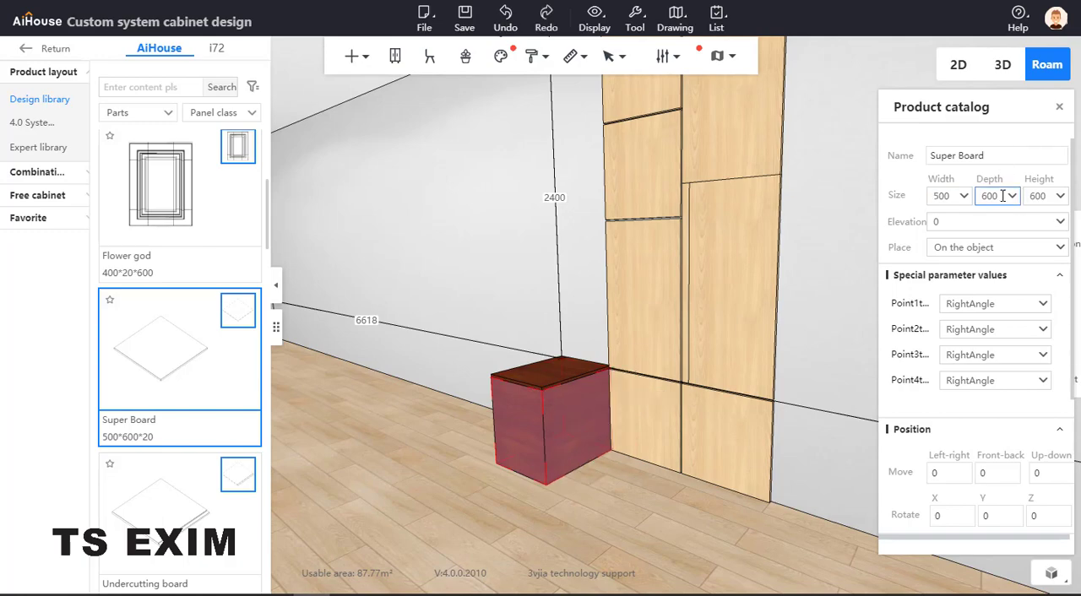
# Set the base block's depth to 700
pyautogui.moveTo(998, 196); pyautogui.dragTo(959, 196)
pyautogui.write('700')
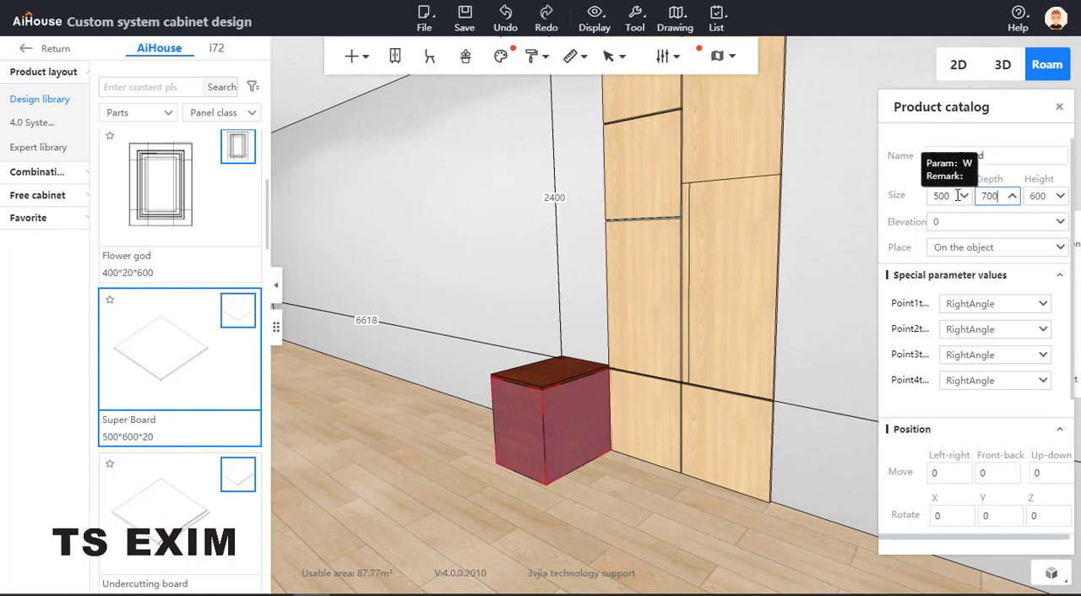
pyautogui.press('Return')
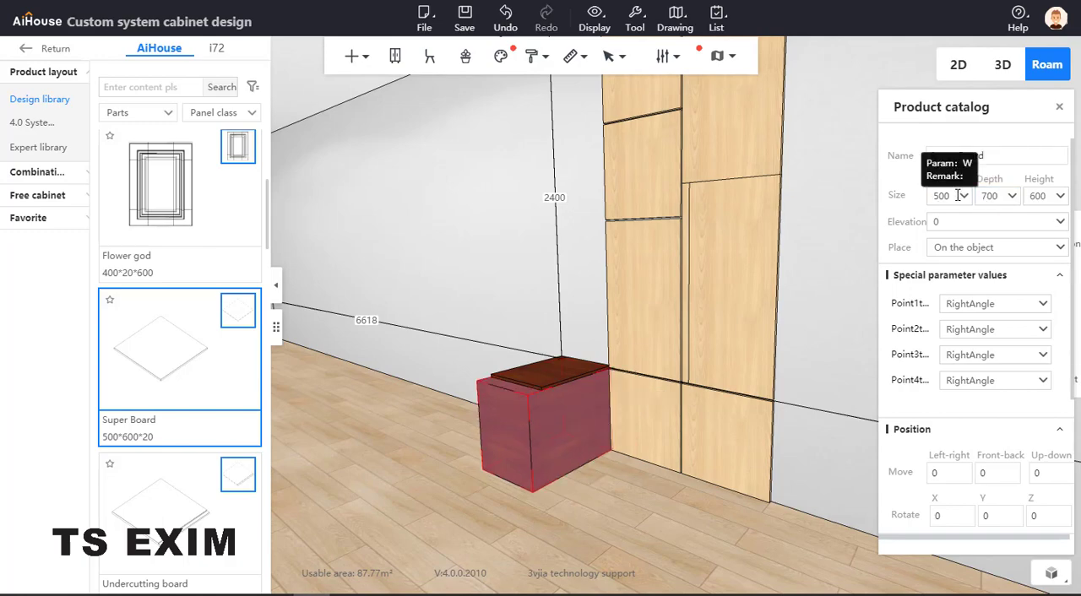
# Set the depth of the thin Super Board on top of the base block to 200
pyautogui.click(536, 375)
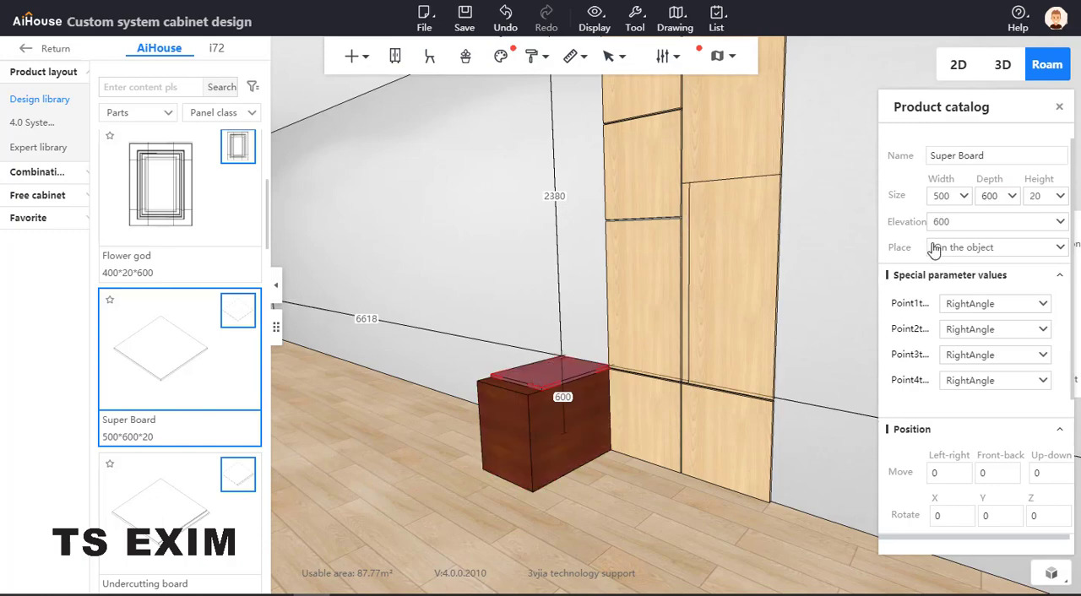
pyautogui.click(955, 195)
pyautogui.moveTo(954, 195); pyautogui.dragTo(868, 196)
pyautogui.doubleClick(982, 195)
pyautogui.write('200')
pyautogui.press('Return')
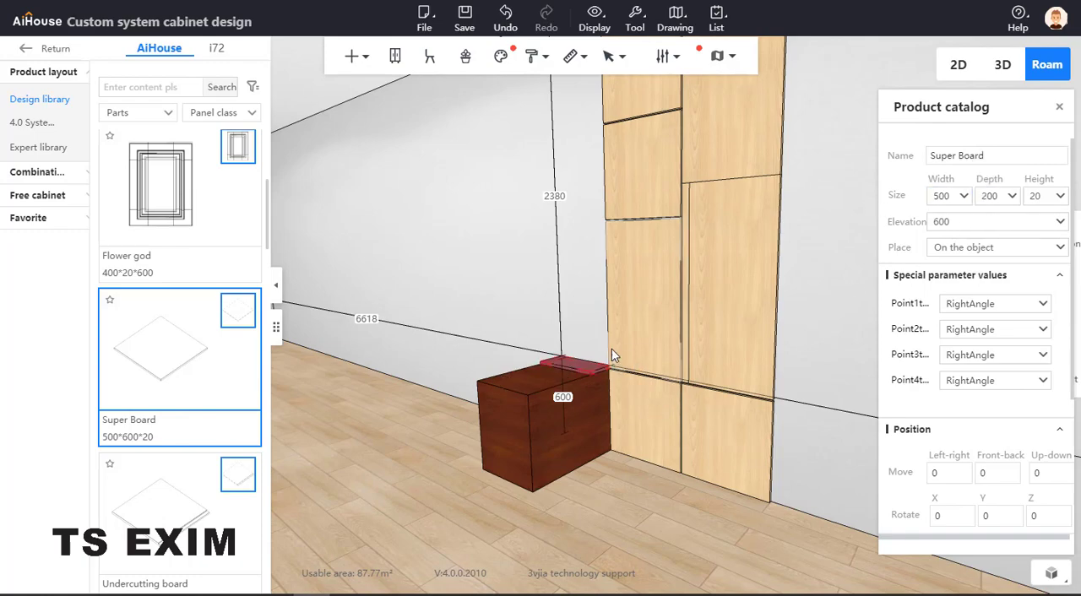
pyautogui.click(566, 307)
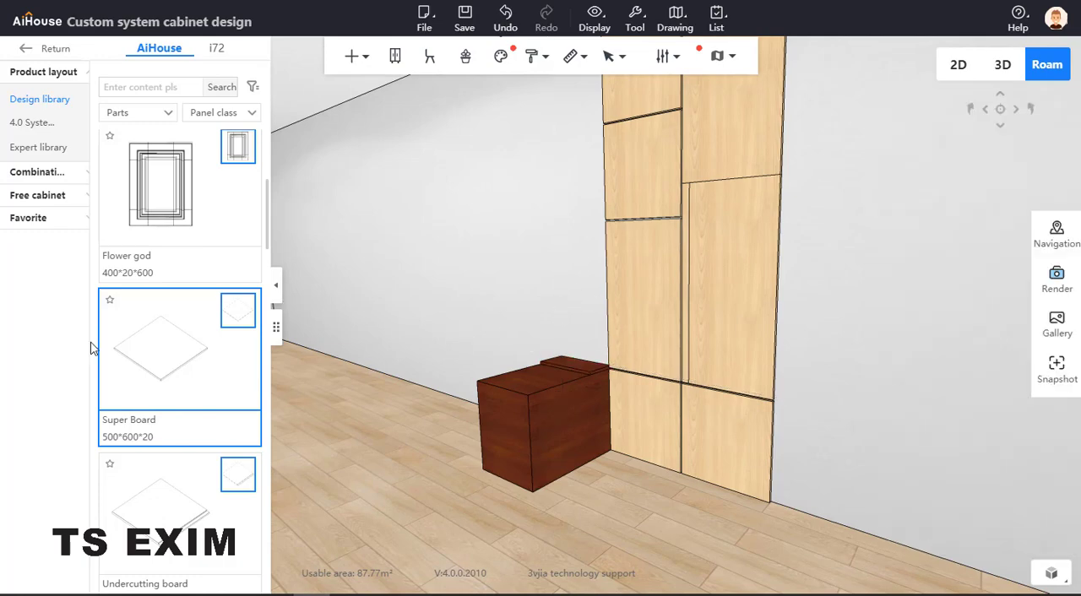
# Place another Super Board on the 200-deep board at elevation 620 and set its height to 1200
pyautogui.moveTo(179, 355); pyautogui.dragTo(575, 365)
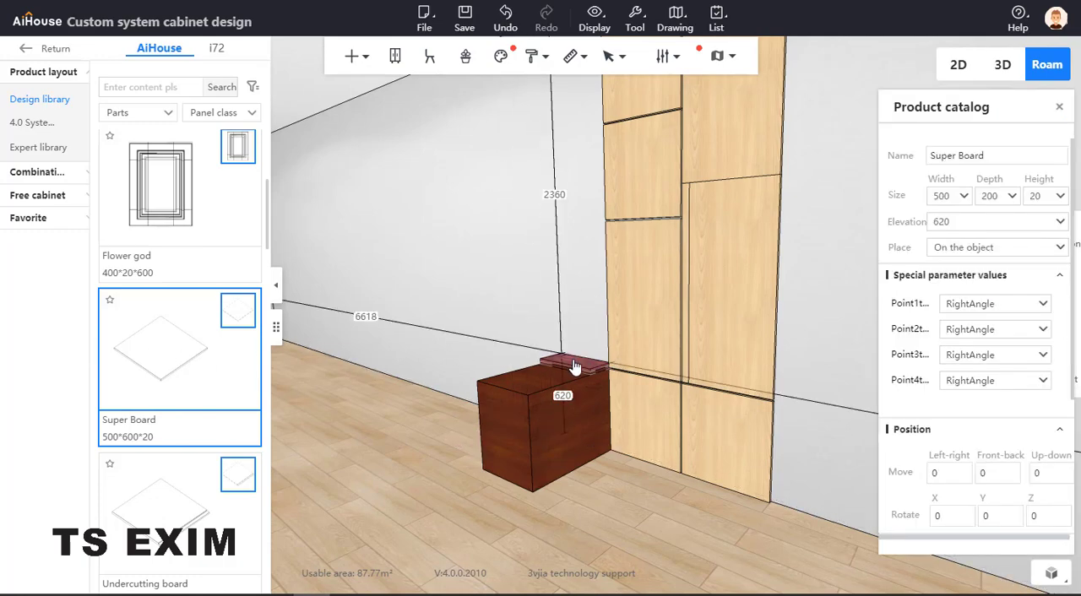
pyautogui.moveTo(1047, 197); pyautogui.dragTo(1022, 197)
pyautogui.write('1200')
pyautogui.press('Return')
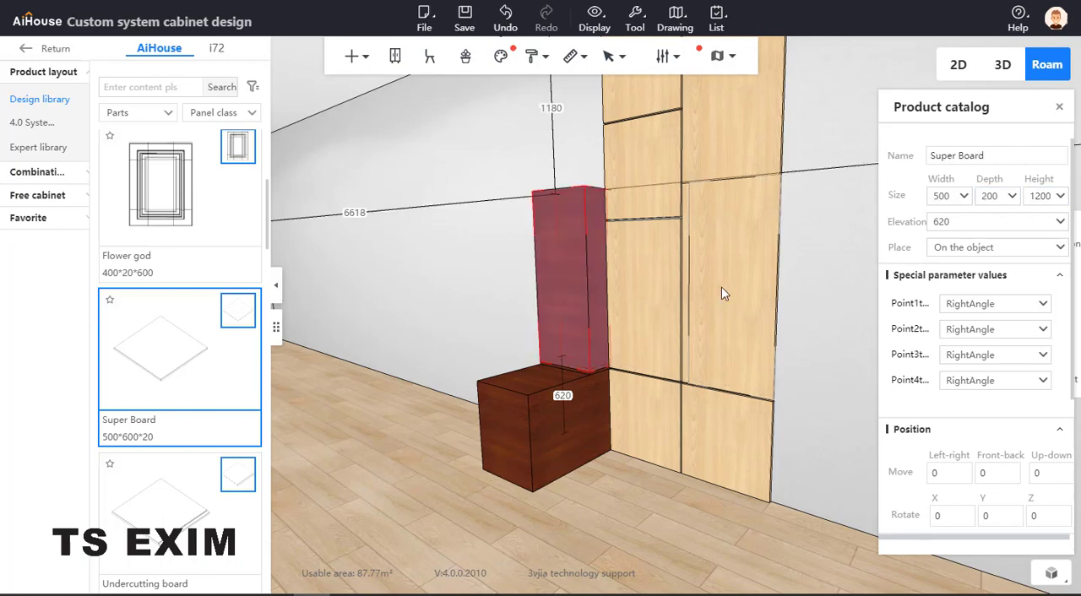
# Set the upright Super Board's height to 1000, matching the adjacent Front riser panel
pyautogui.click(648, 305)
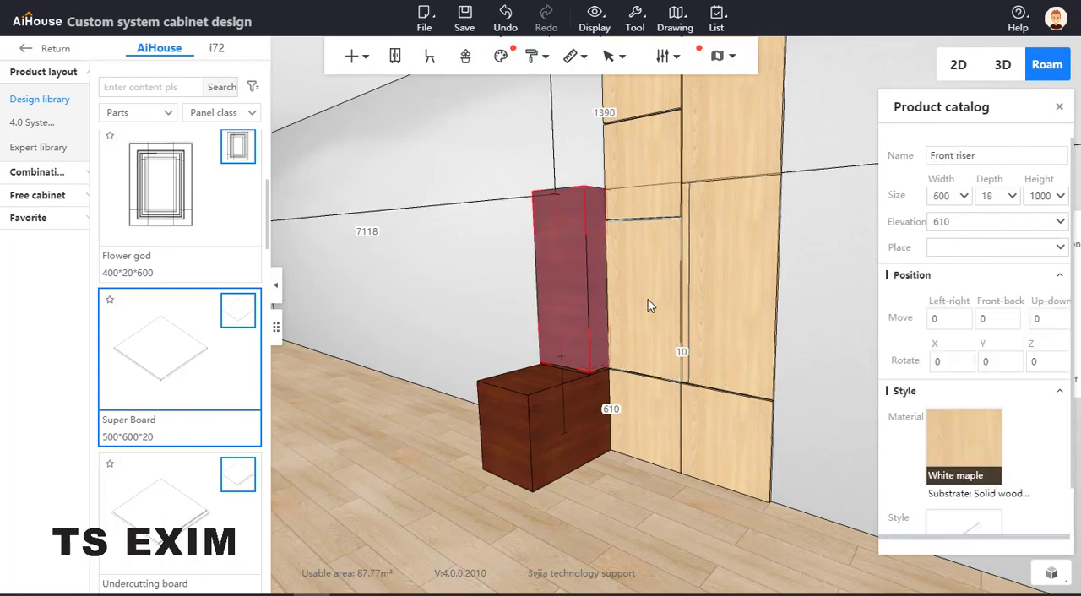
pyautogui.click(590, 279)
pyautogui.click(1034, 196)
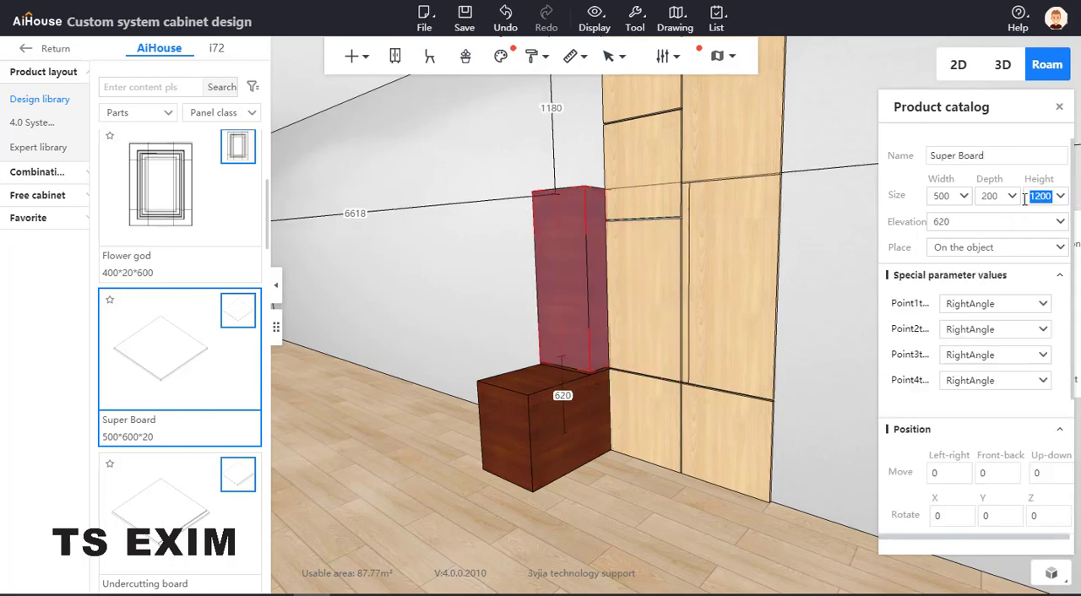
pyautogui.write('1000')
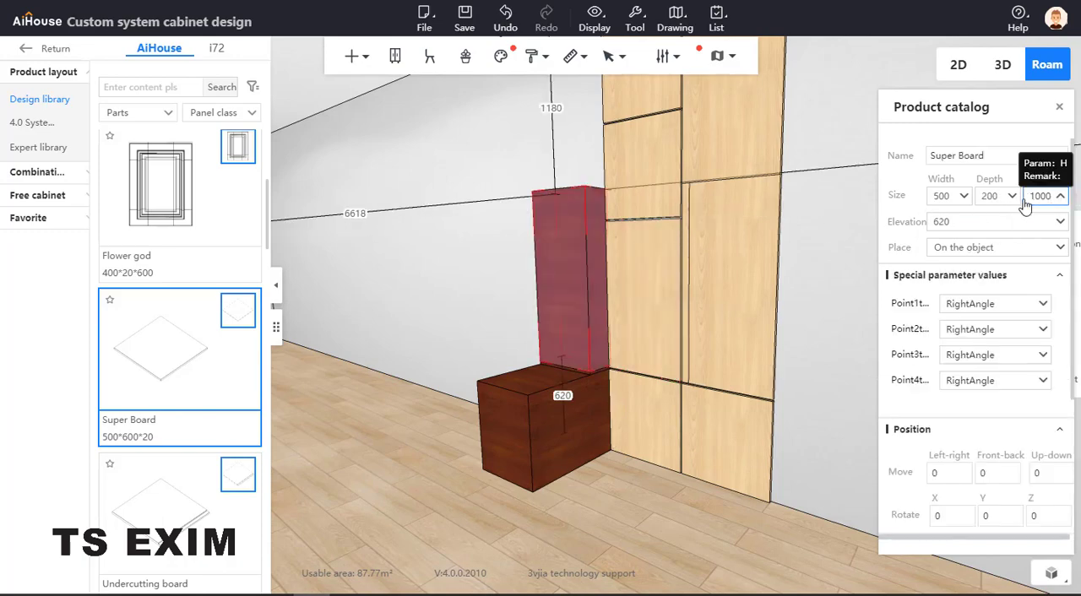
pyautogui.press('Return')
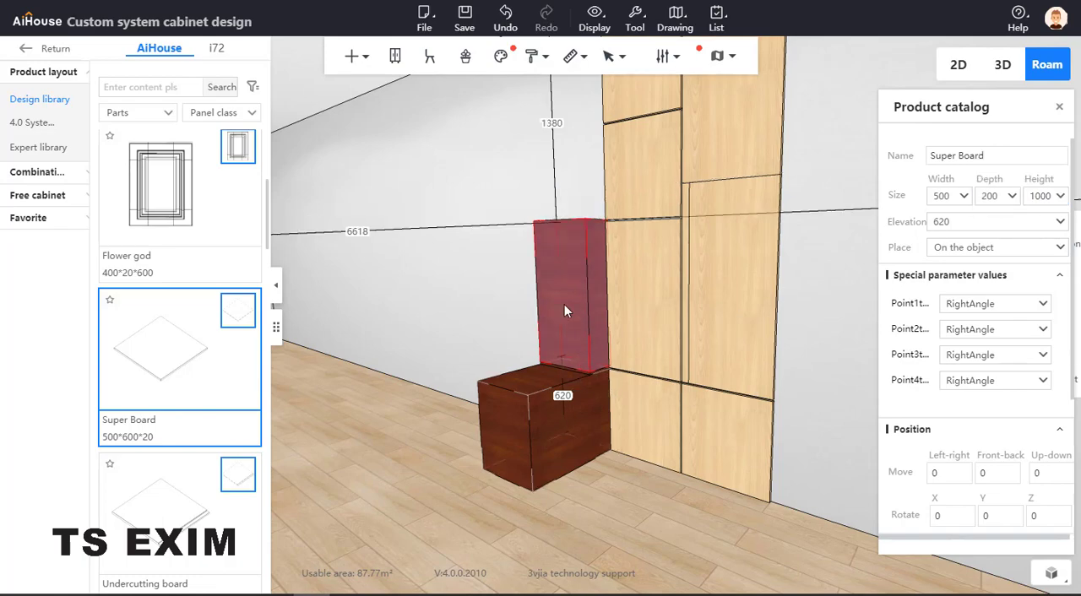
# Stack two thin 200-deep Super Boards on top of the 1000-high upright block, at elevations 1620 and 1640
pyautogui.scroll(5, 528, 146)
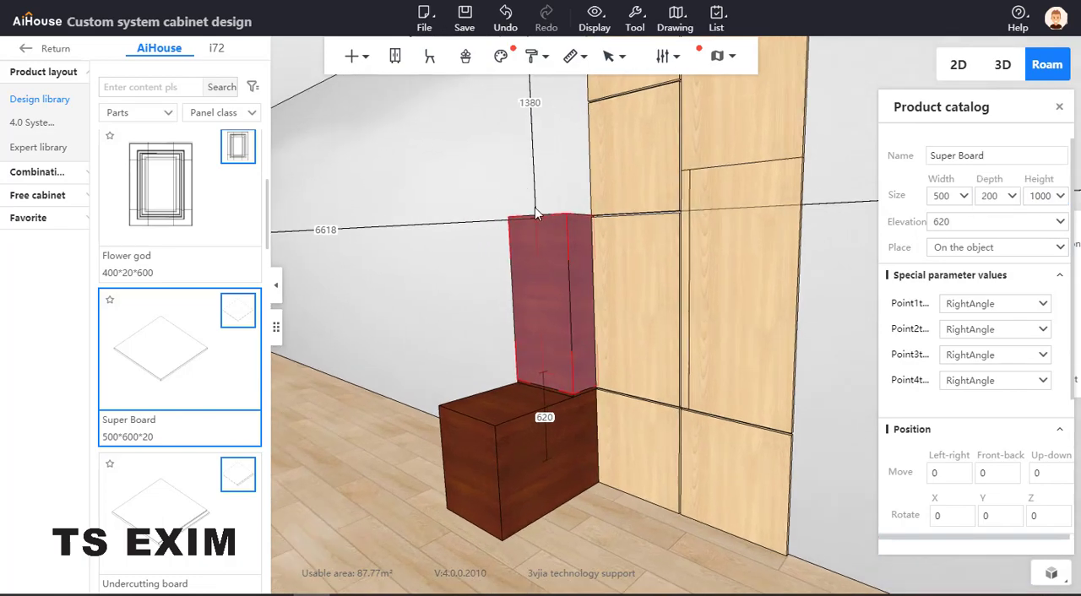
pyautogui.moveTo(526, 196); pyautogui.dragTo(536, 217)
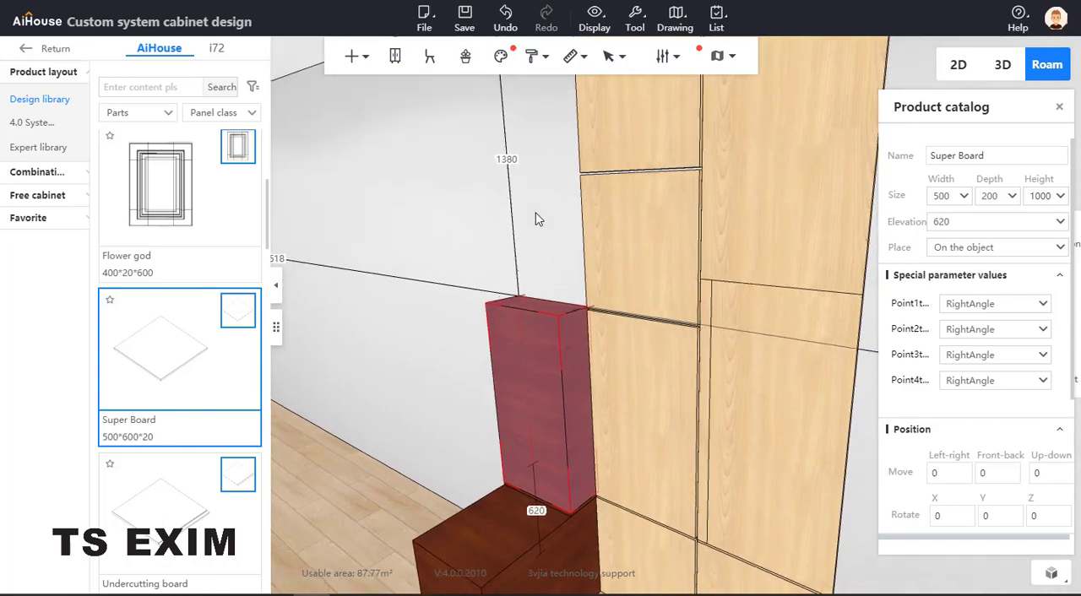
pyautogui.click(175, 365)
pyautogui.click(499, 313)
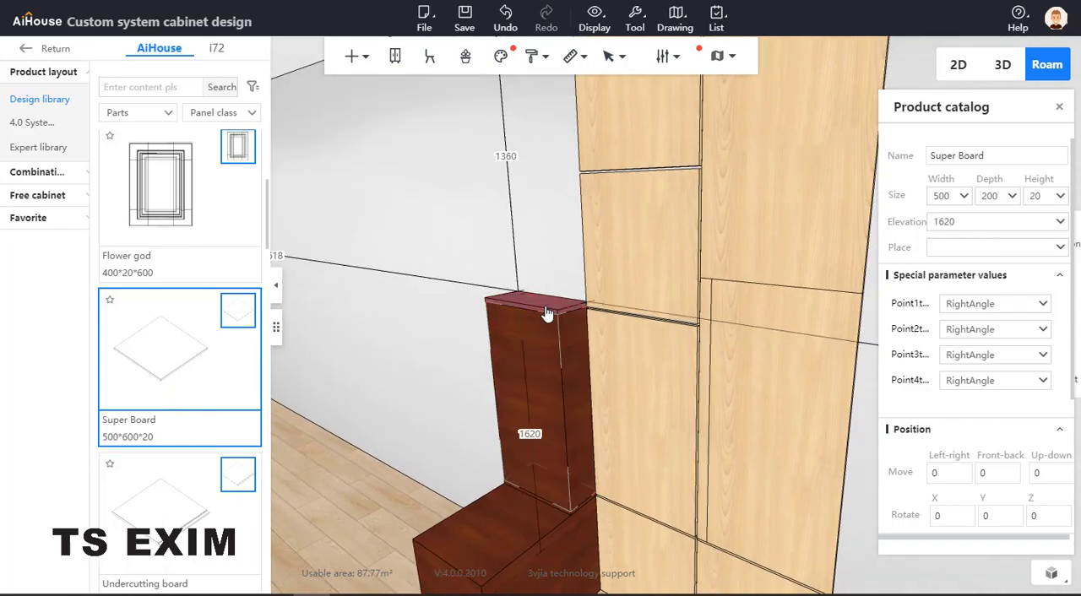
pyautogui.click(173, 360)
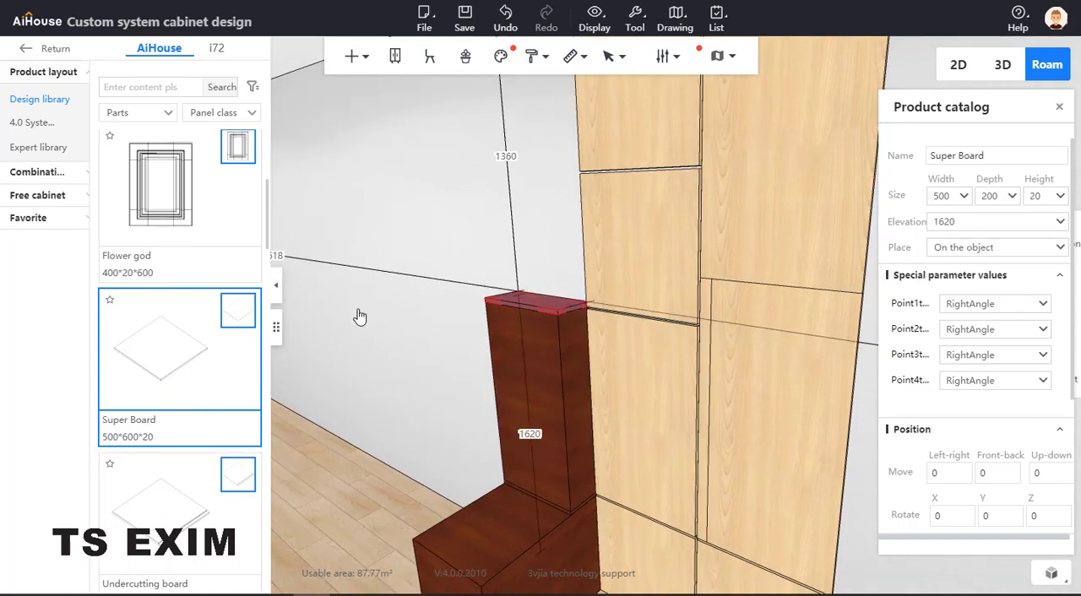
pyautogui.click(550, 305)
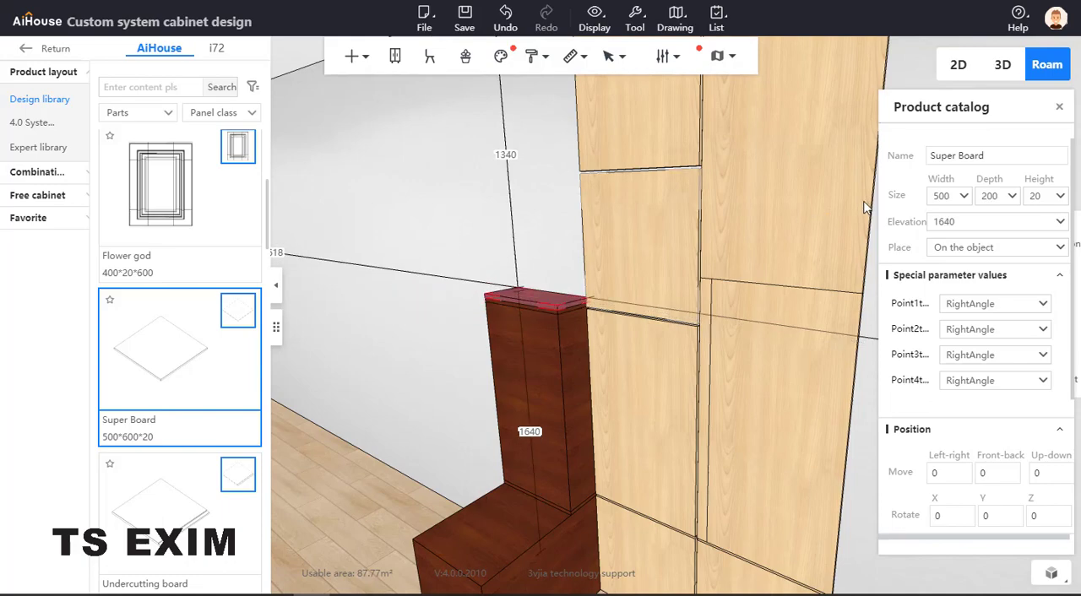
# Set the height of the topmost thin Super Board at elevation 1640 to 600, matching the adjacent Front riser panel
pyautogui.click(667, 228)
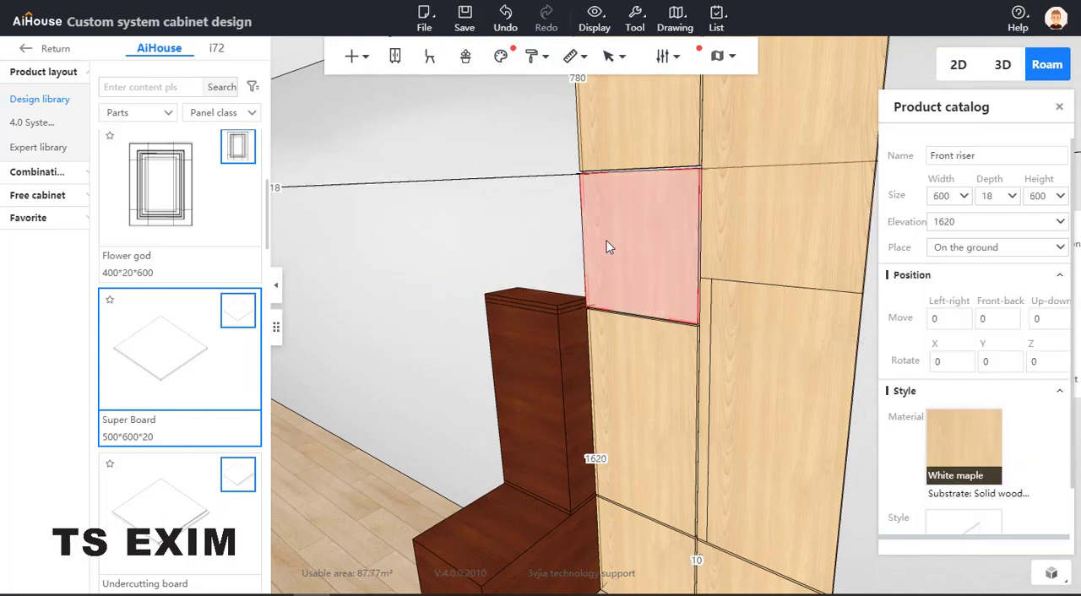
pyautogui.click(554, 301)
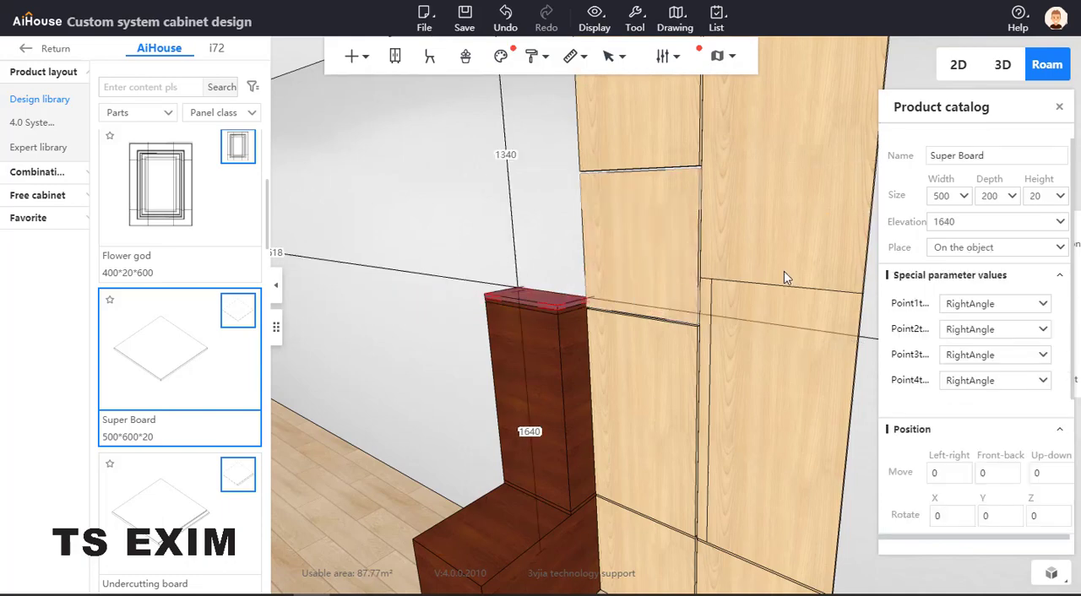
pyautogui.doubleClick(1035, 195)
pyautogui.write('6')
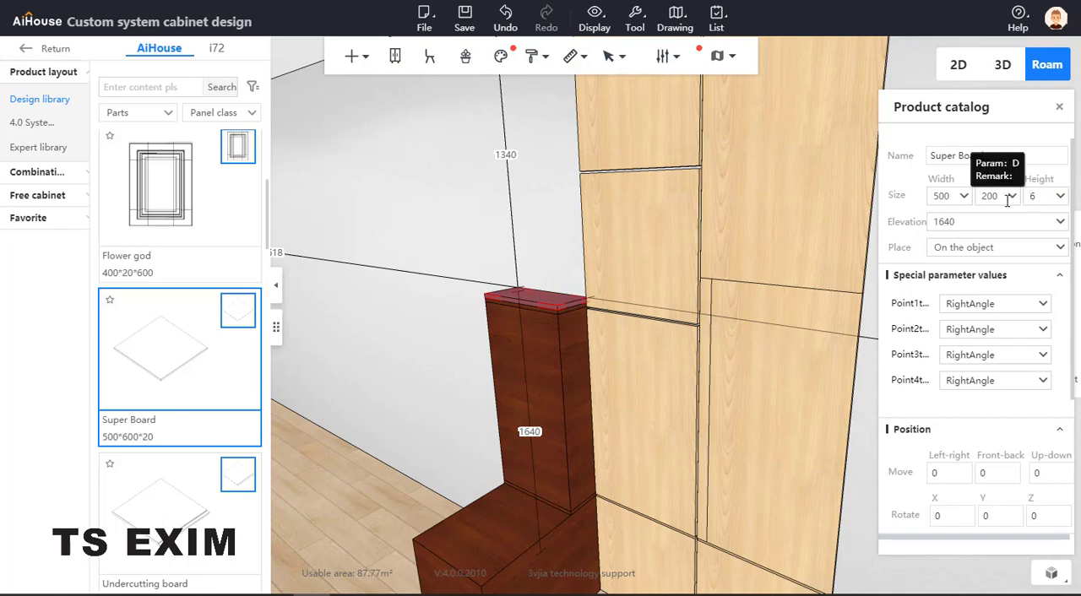
pyautogui.write('00')
pyautogui.press('Return')
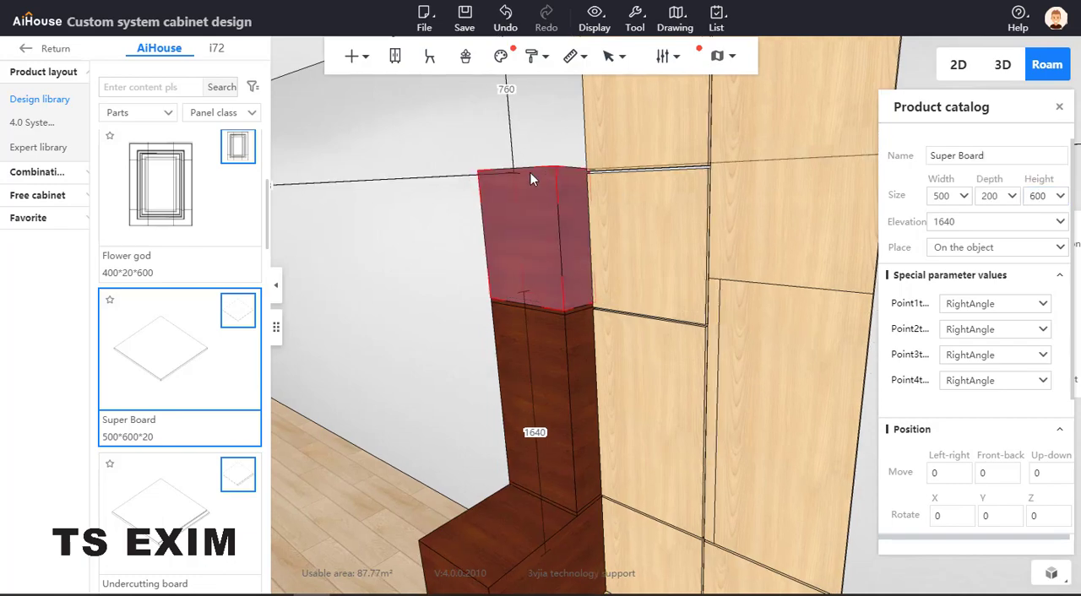
# Set the height of the thin Super Board on the base block to 10, matching the gap between the Front riser panels
pyautogui.scroll(5, 533, 194)
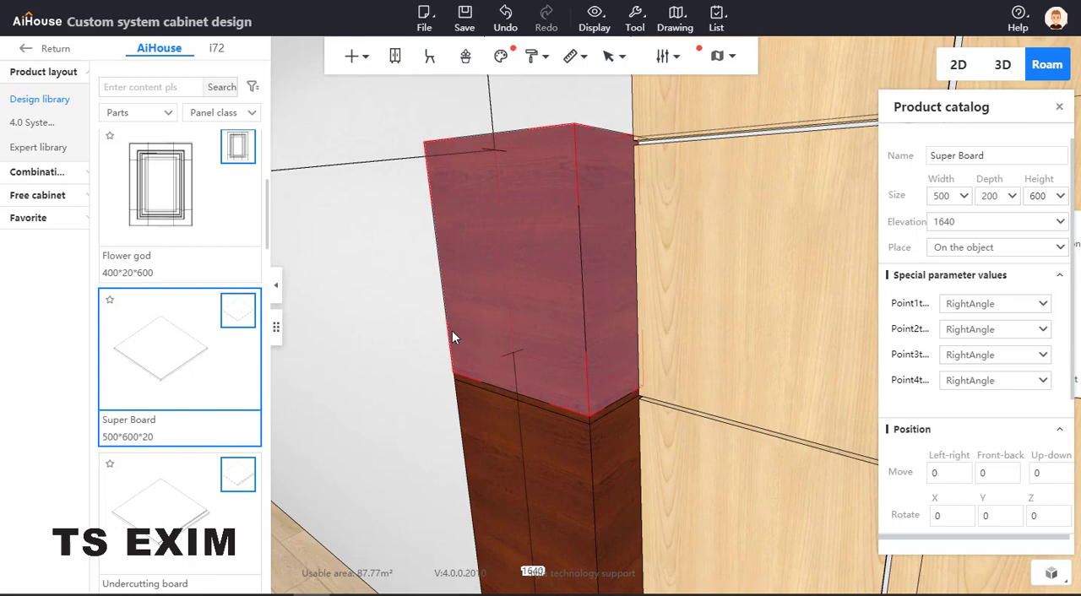
pyautogui.scroll(6, 448, 316)
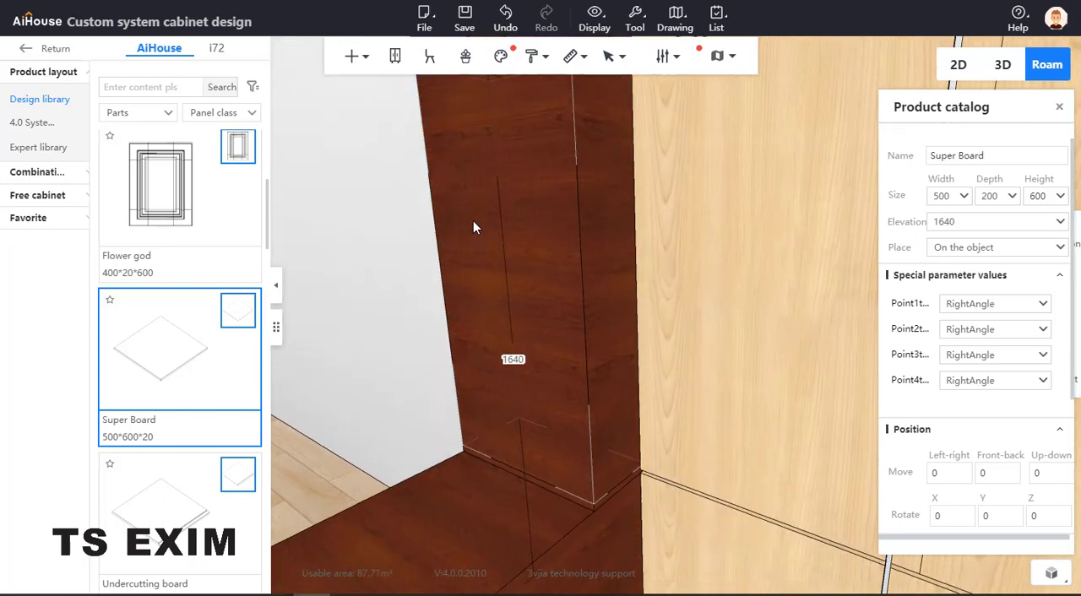
pyautogui.press('e')
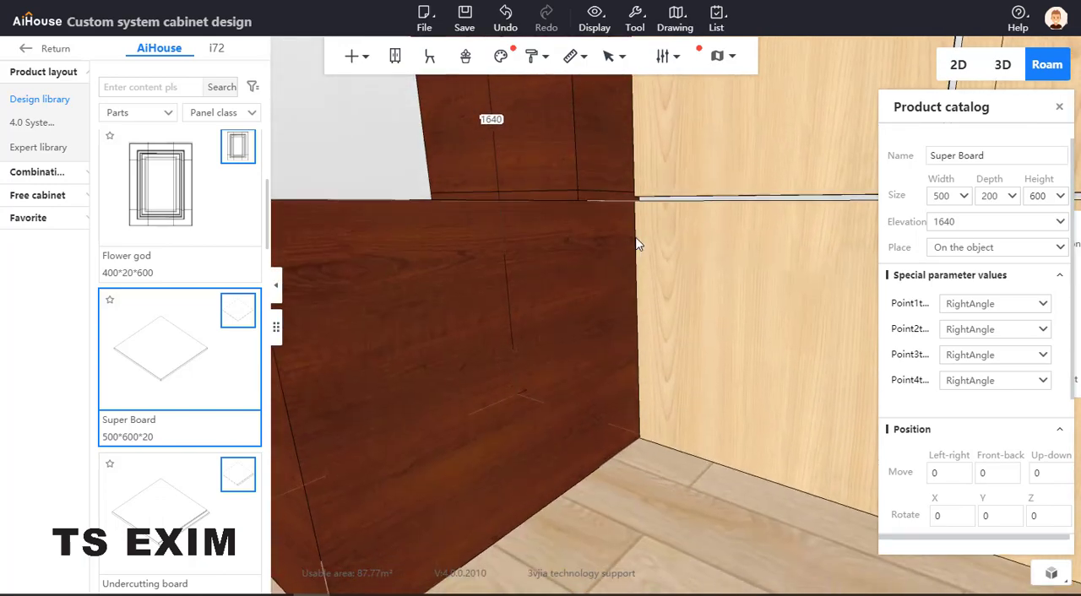
pyautogui.click(678, 209)
pyautogui.moveTo(831, 206); pyautogui.dragTo(743, 202, button='right')
pyautogui.click(742, 181)
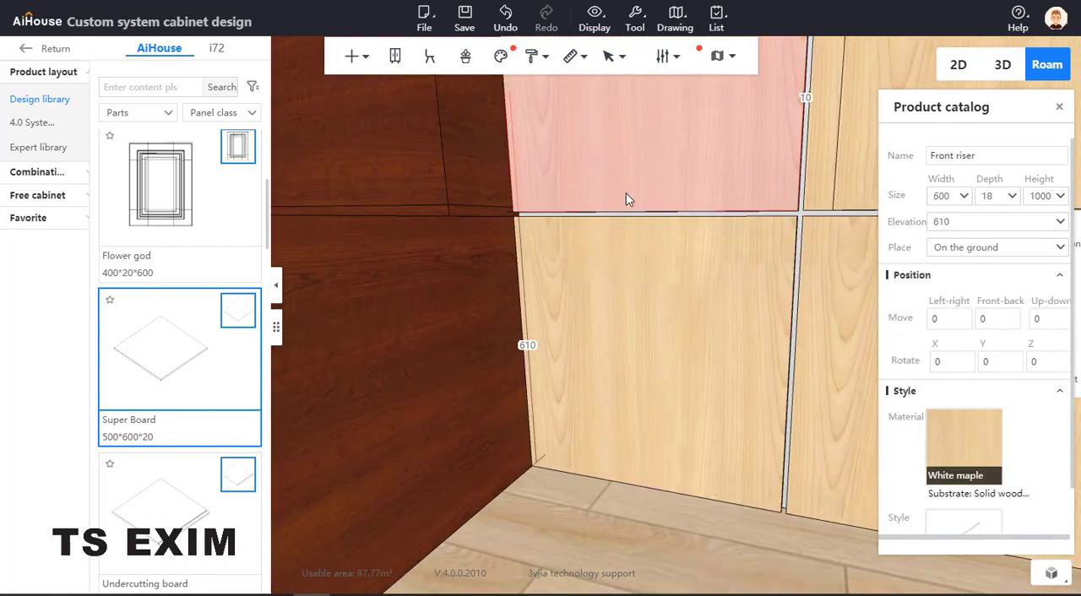
pyautogui.click(494, 210)
pyautogui.click(492, 211)
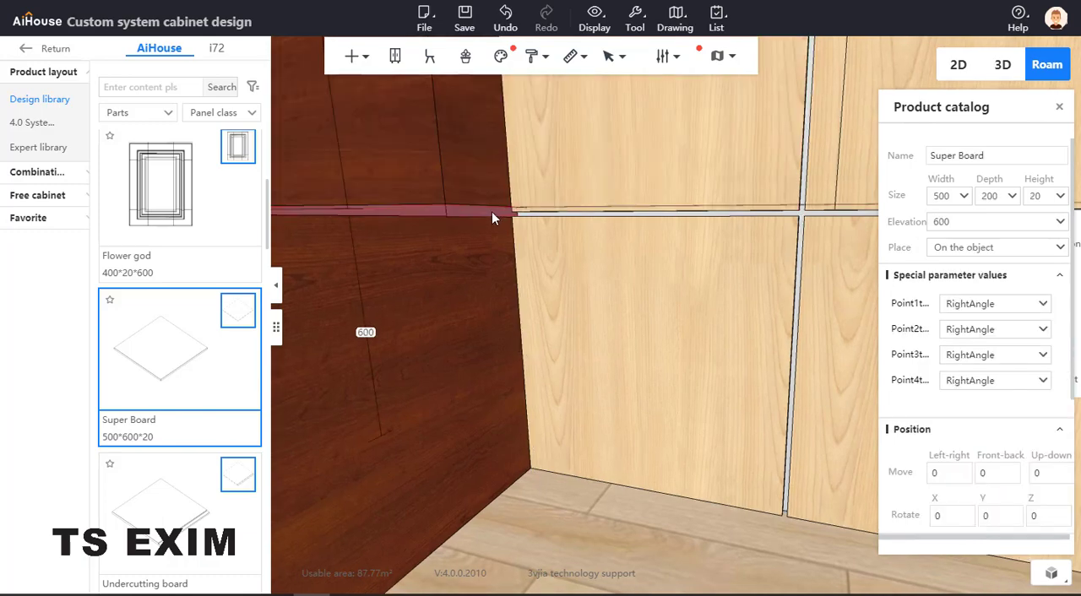
pyautogui.doubleClick(1044, 193)
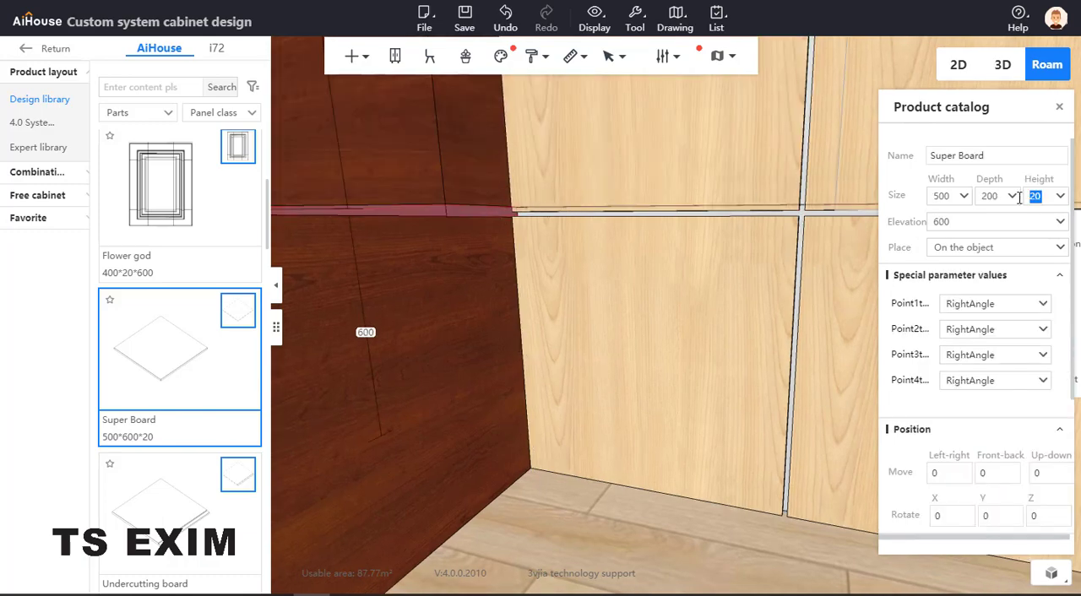
pyautogui.write('10')
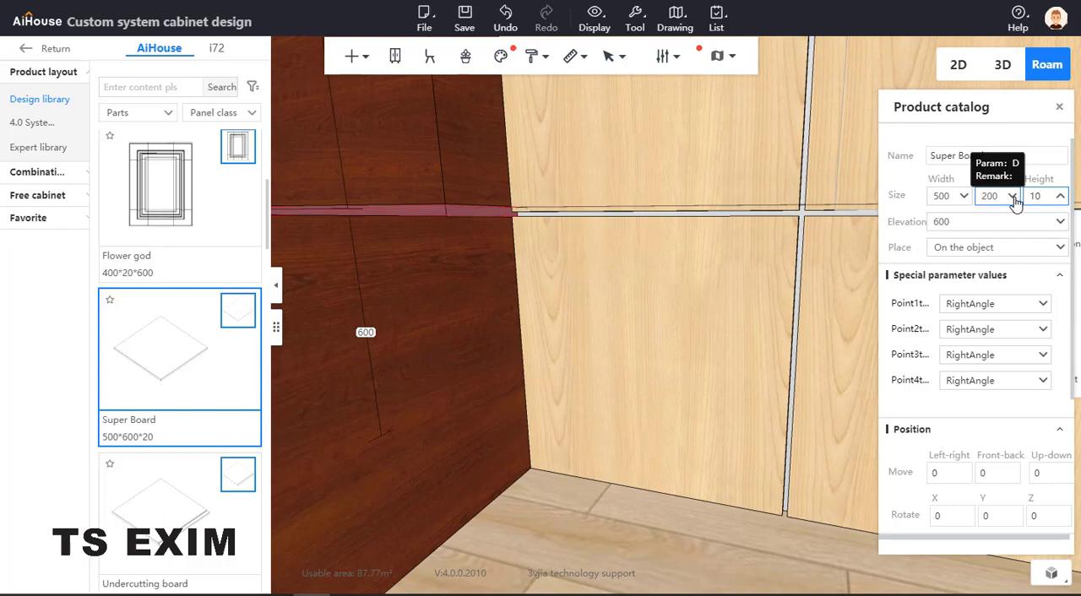
pyautogui.press('Return')
# Lower the 1000-high upright Super Board to elevation 610 so it sits on the 10-high spacer
pyautogui.click(450, 178)
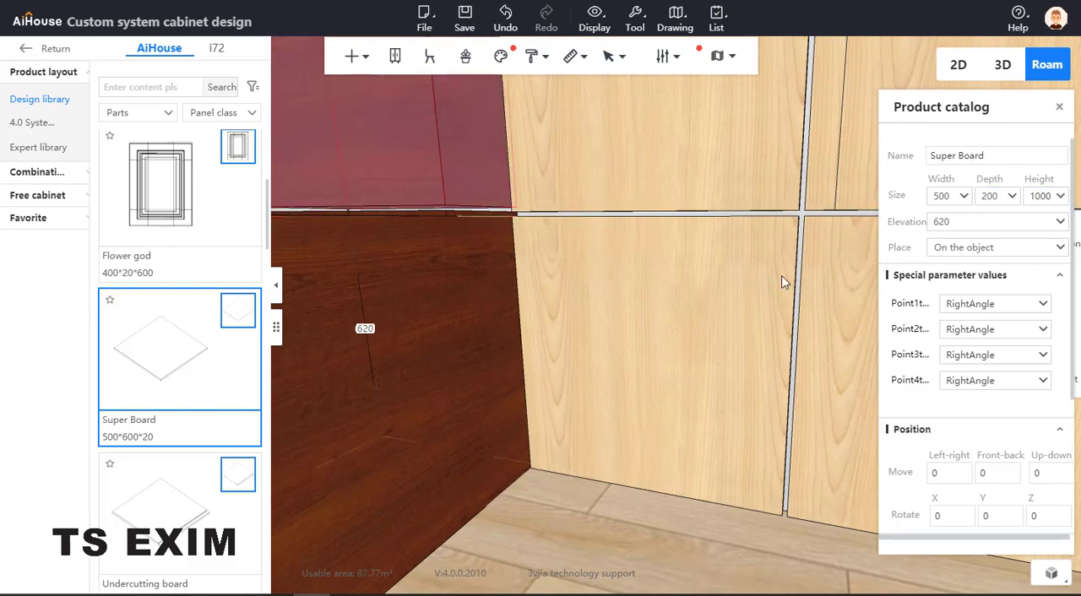
pyautogui.click(966, 221)
pyautogui.write('+')
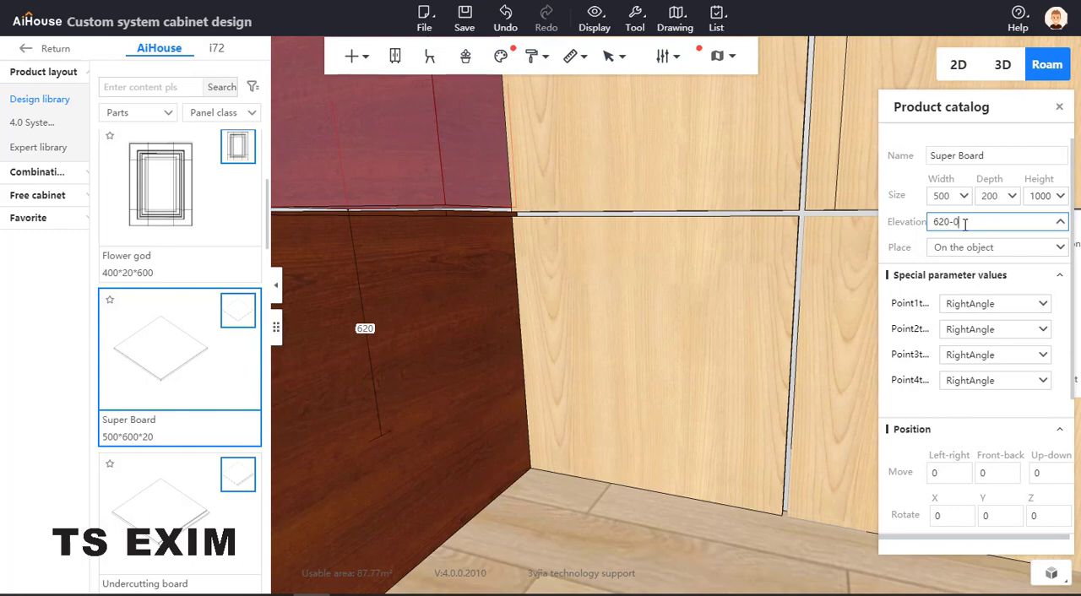
pyautogui.write('10')
pyautogui.press('Return')
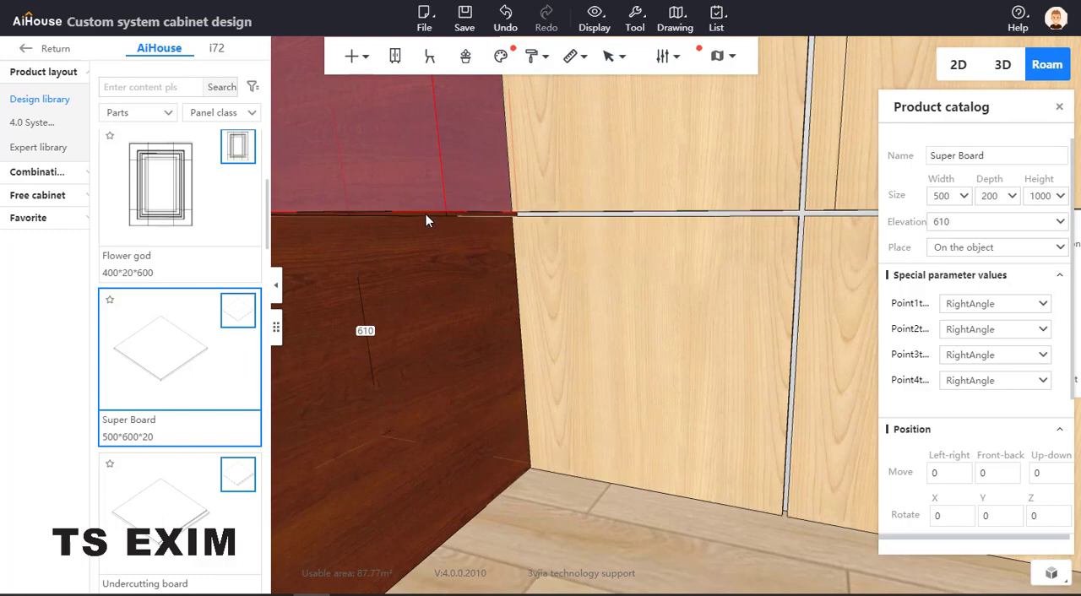
pyautogui.write('q')
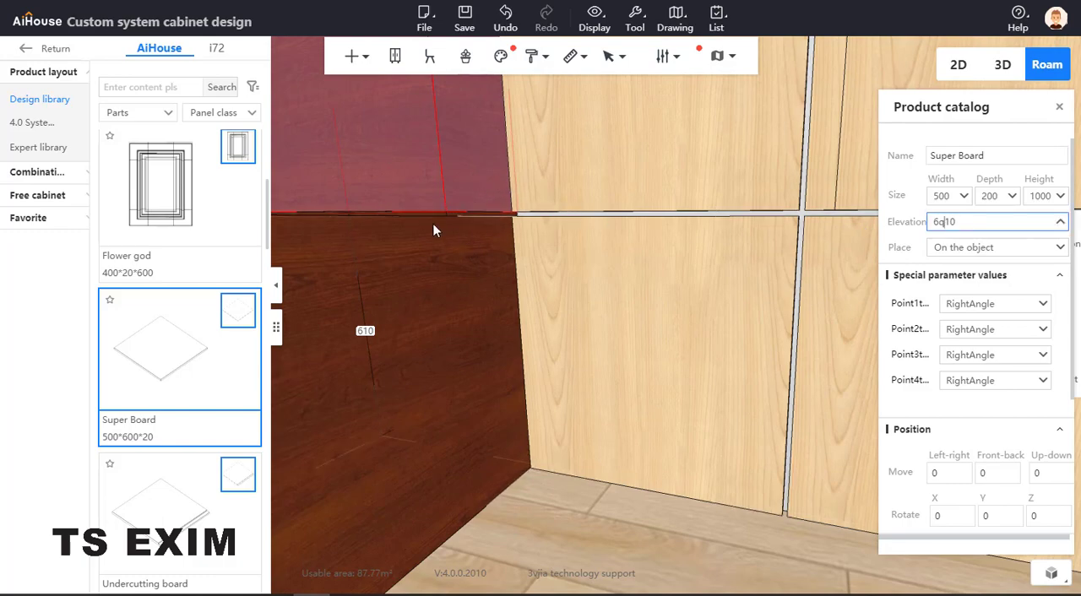
pyautogui.scroll(-4, 433, 229)
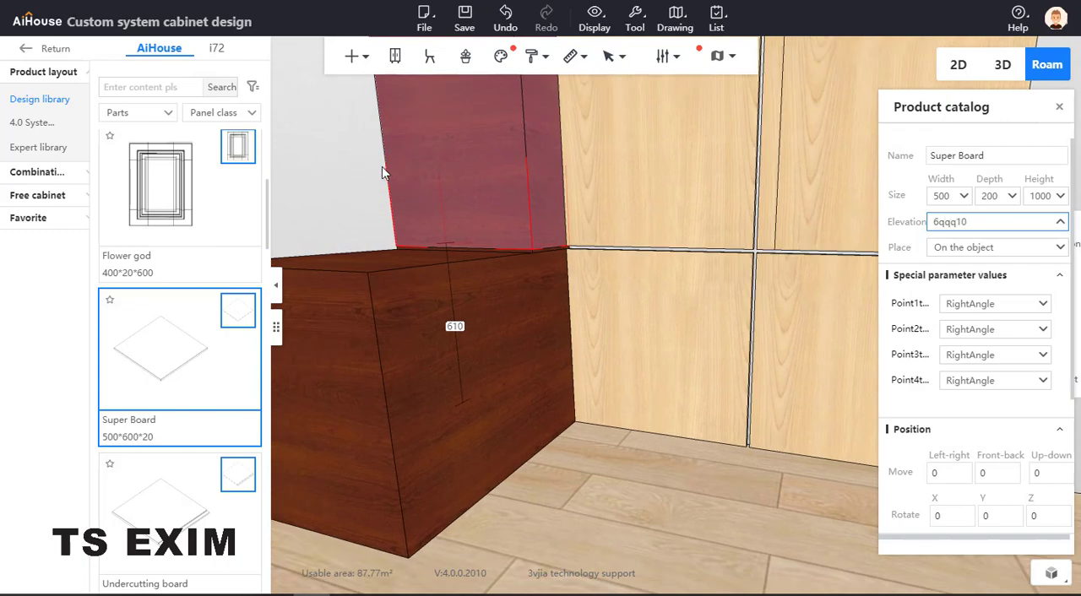
pyautogui.click(382, 167)
# Lower the thin Super Board above the 1000-high block to elevation 1600
pyautogui.scroll(6, 482, 252)
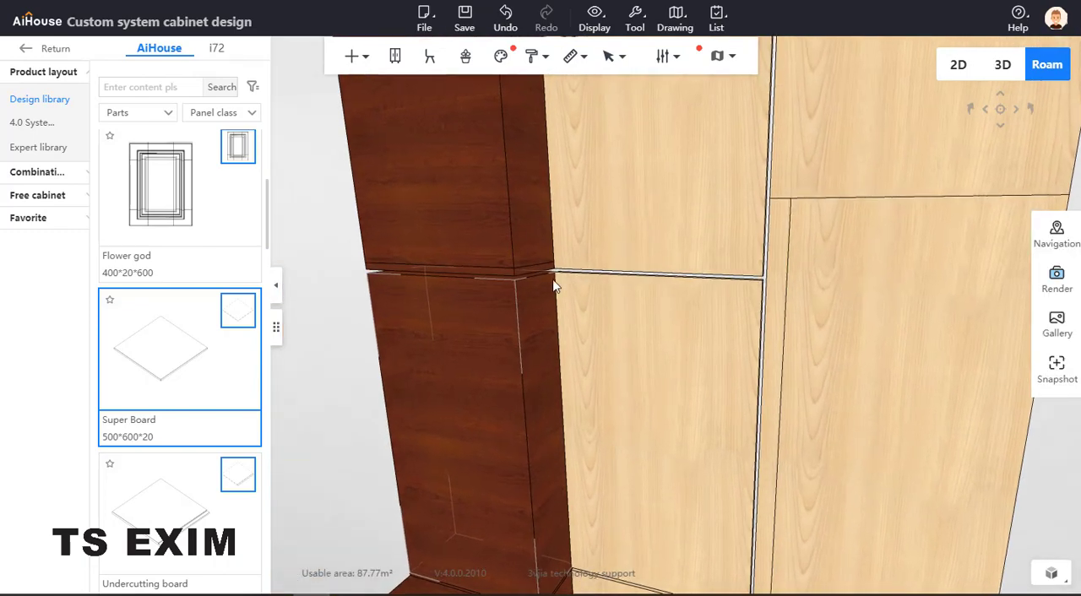
pyautogui.click(463, 234)
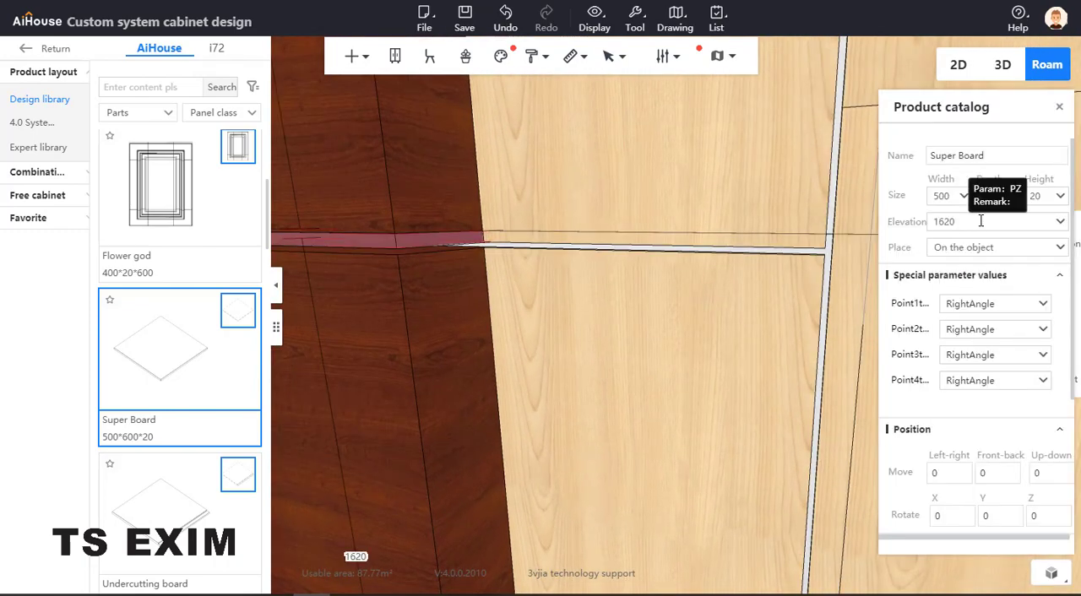
pyautogui.click(980, 221)
pyautogui.click(758, 242)
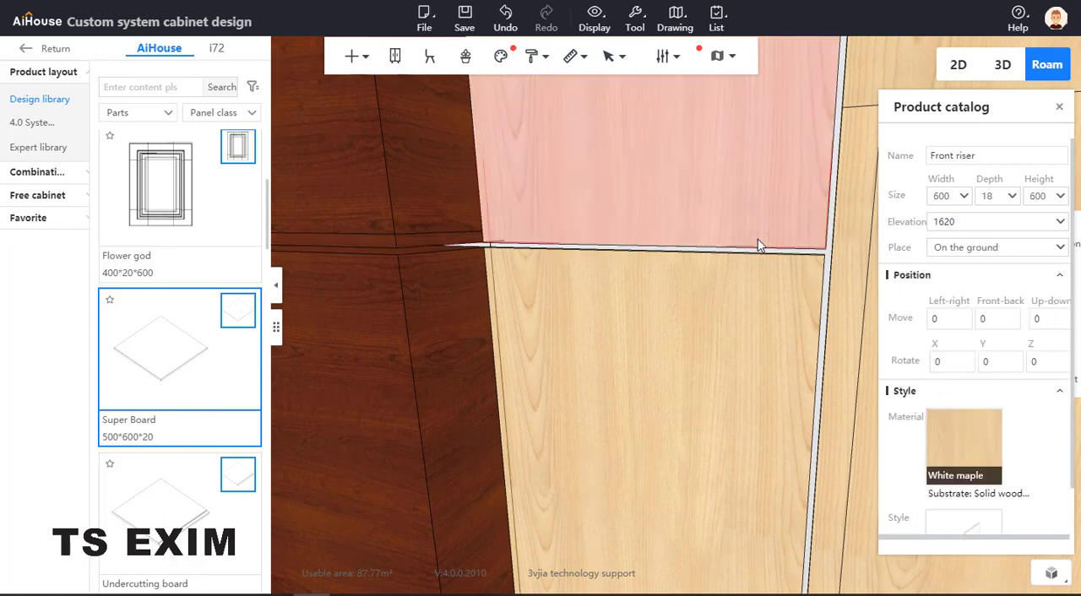
pyautogui.click(465, 237)
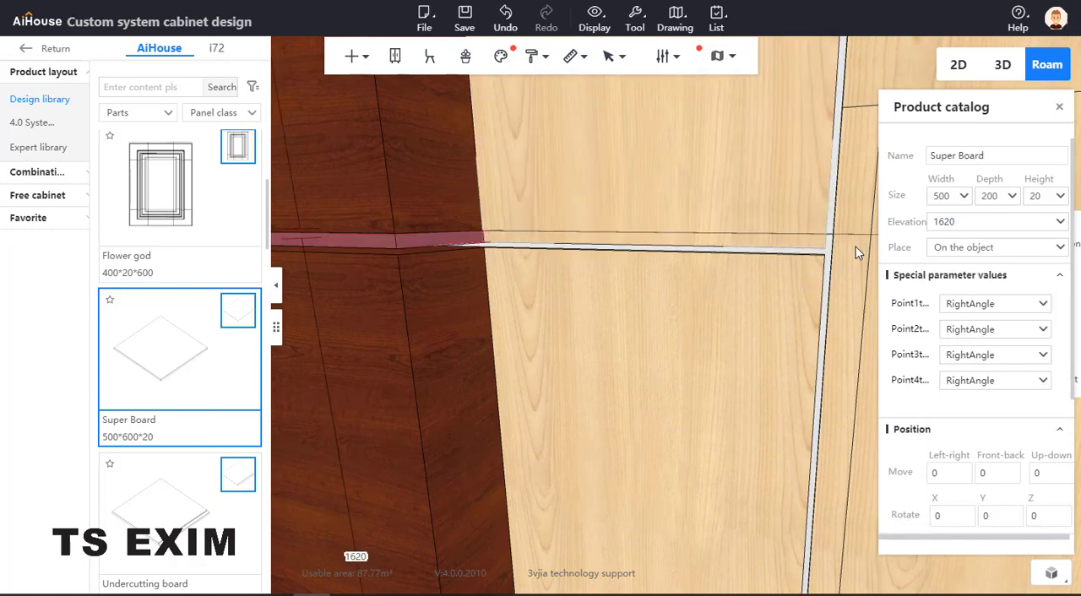
pyautogui.click(968, 223)
pyautogui.write('-')
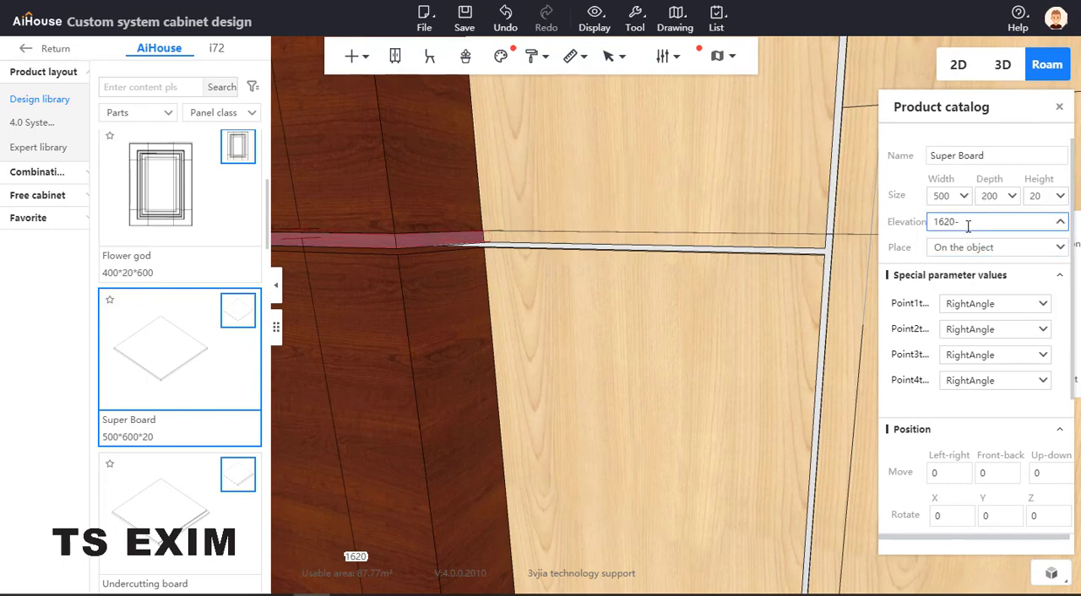
pyautogui.write('20')
pyautogui.press('Return')
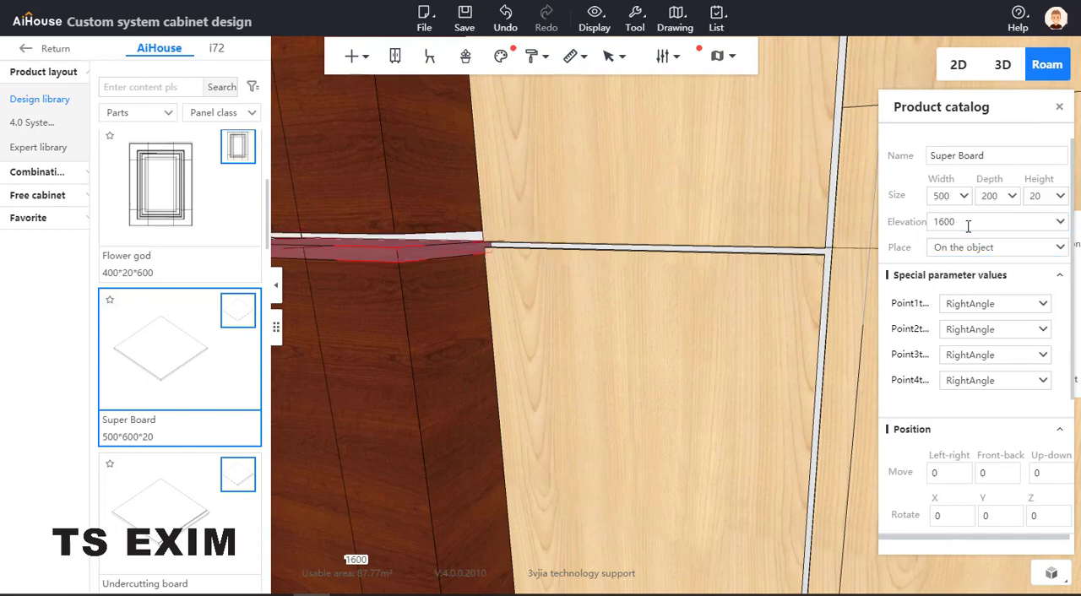
# Set the same thin Super Board's height to 10 and its elevation to 1610, aligning it with the panel gap
pyautogui.doubleClick(1049, 198)
pyautogui.write('1')
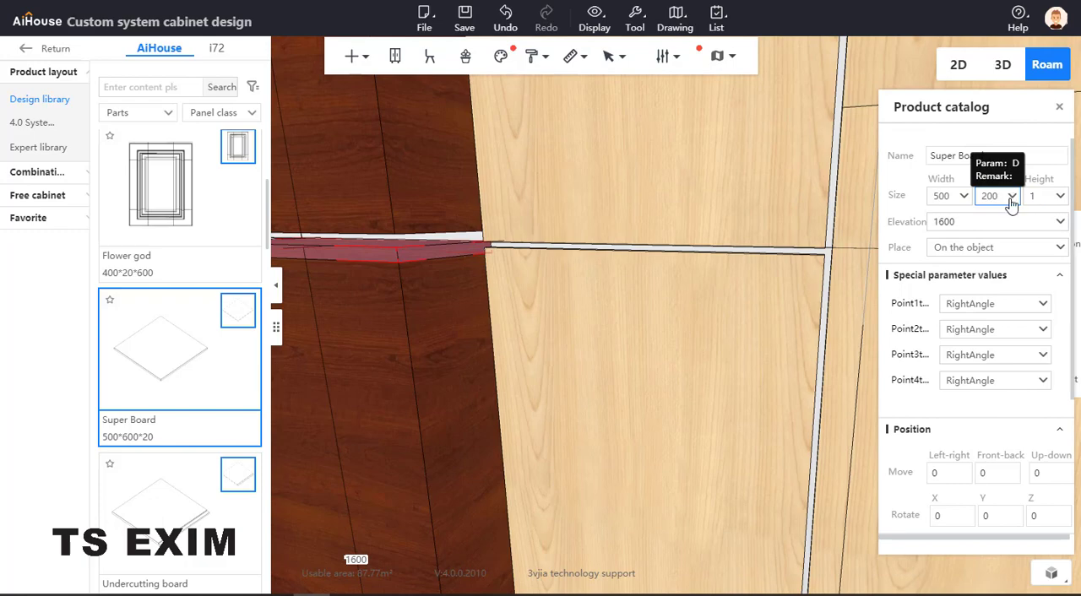
pyautogui.write('0')
pyautogui.press('Return')
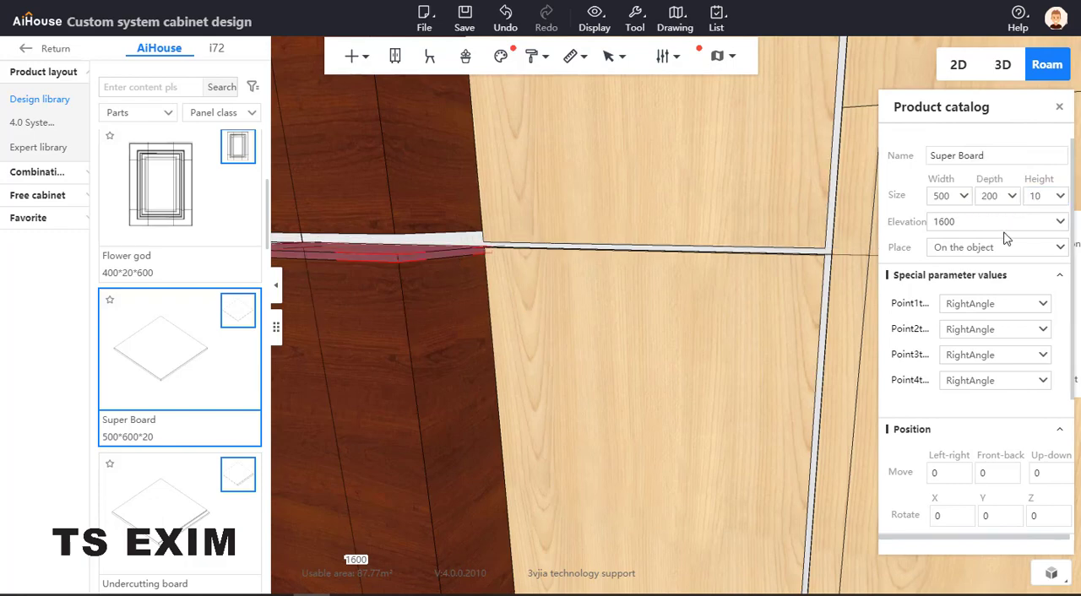
pyautogui.click(982, 223)
pyautogui.write('+10')
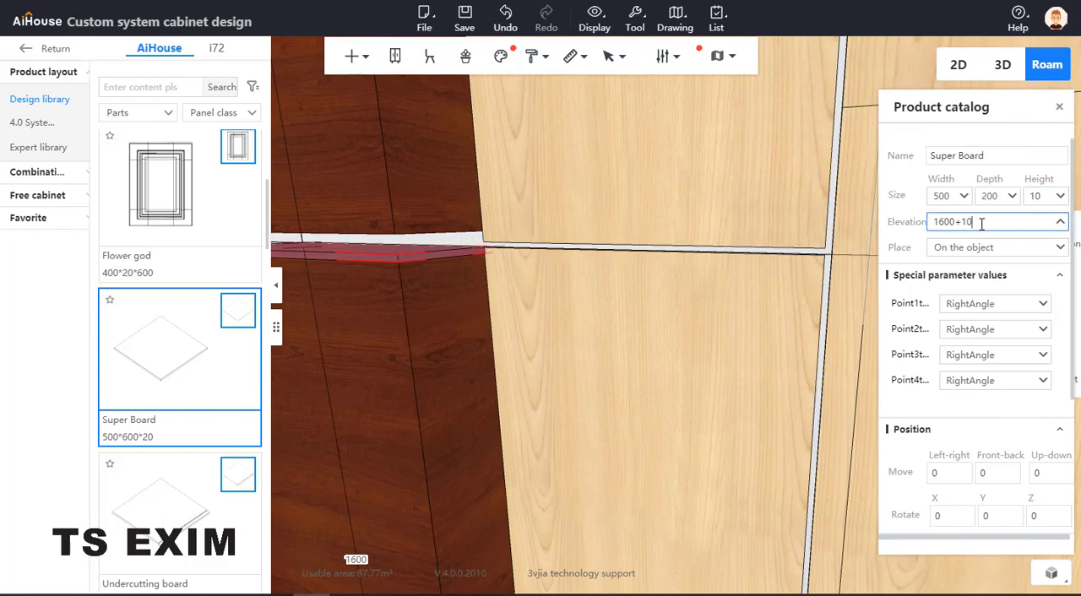
pyautogui.press('Return')
# Lower the 600-high Super Board to elevation 1620 so it rests on the spacer below
pyautogui.click(453, 191)
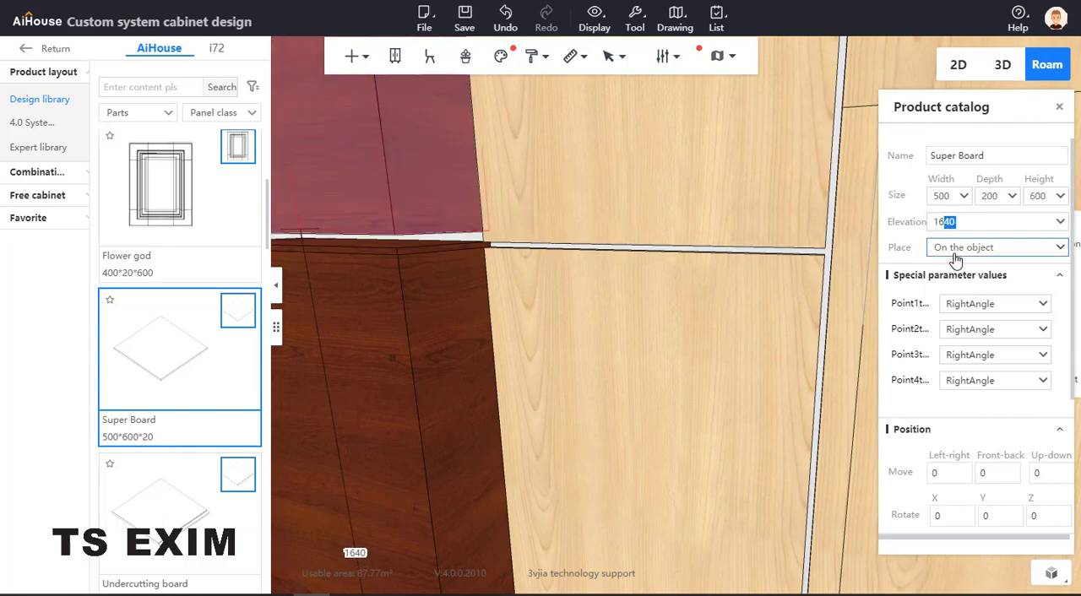
pyautogui.write('20')
pyautogui.press('Return')
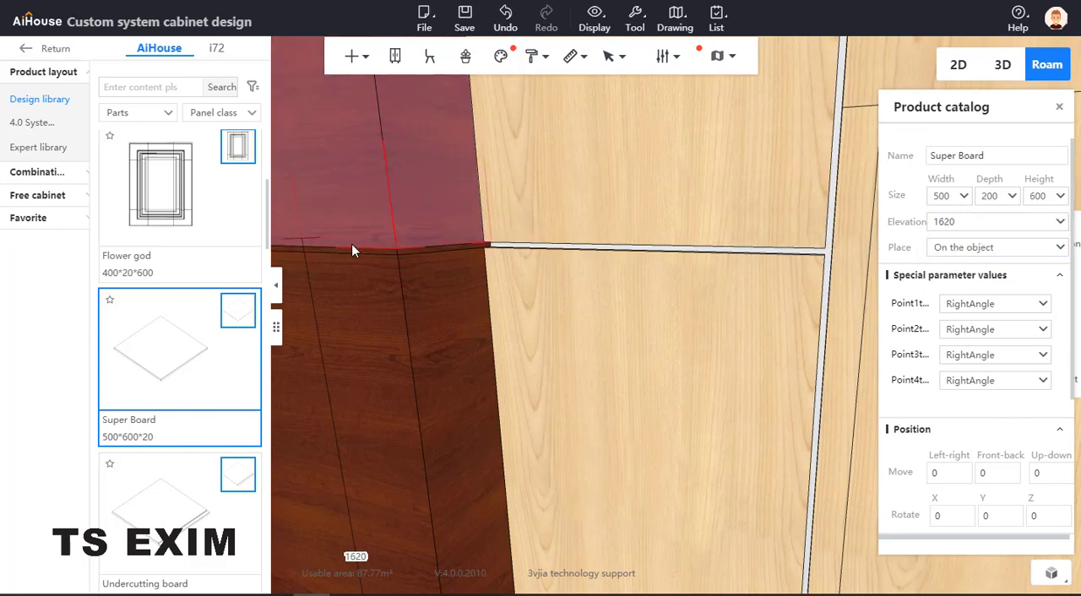
pyautogui.scroll(-5, 447, 216)
pyautogui.scroll(-2, 440, 209)
pyautogui.click(405, 226)
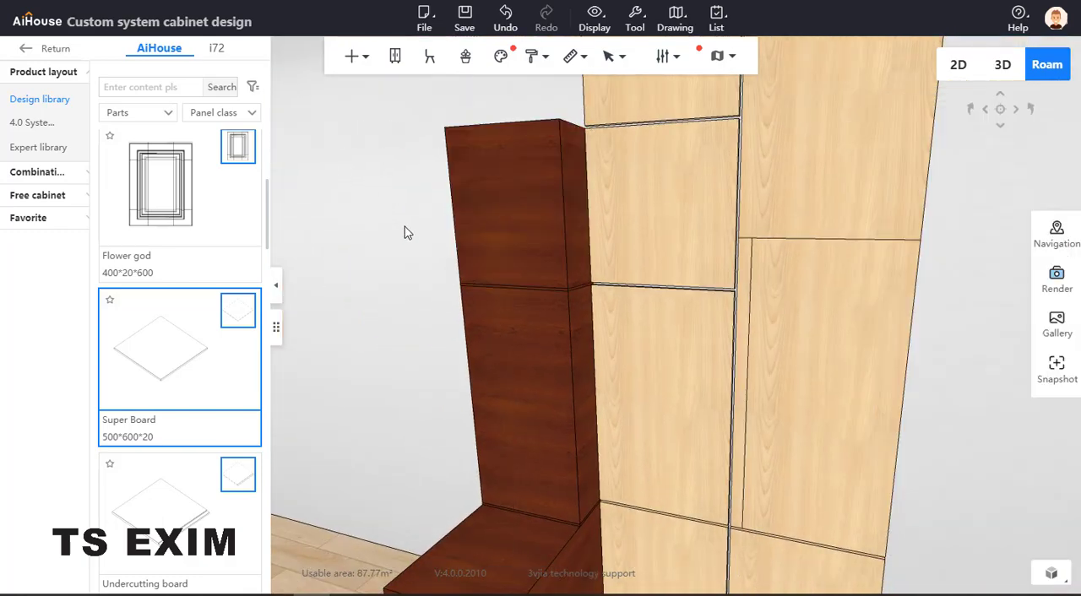
# Place a 200-deep Super Board on top of the 600-high block at elevation 2220 and set its height to 10
pyautogui.moveTo(437, 218); pyautogui.dragTo(472, 211)
pyautogui.scroll(4, 477, 219)
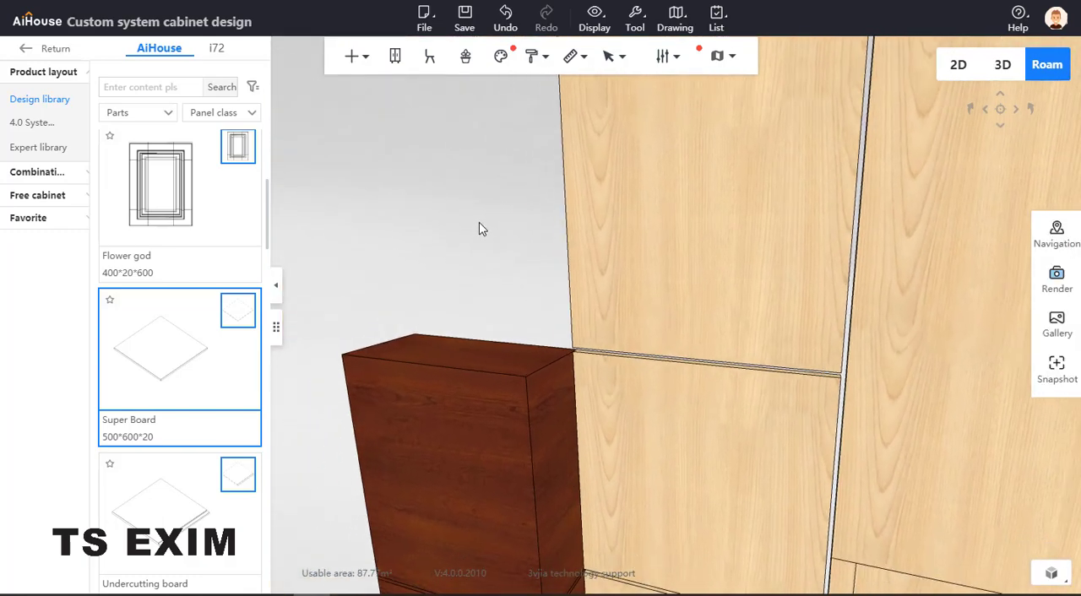
pyautogui.click(469, 346)
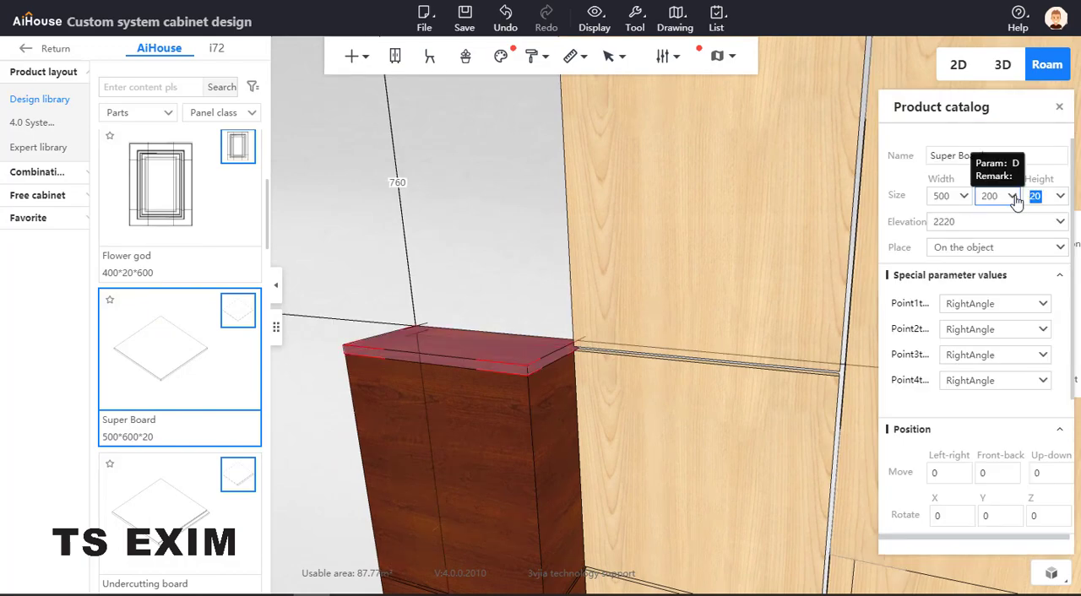
pyautogui.write('10')
pyautogui.press('Return')
# Place another 500-wide, 200-deep Super Board on top of the 10 mm spacer at elevation 2230
pyautogui.scroll(-1, 492, 268)
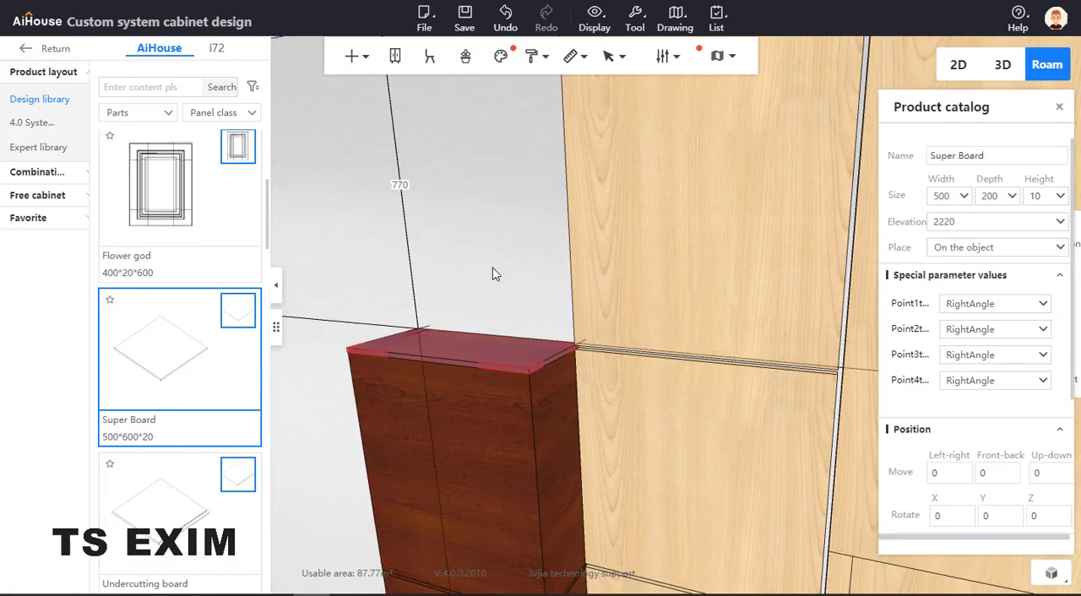
pyautogui.moveTo(305, 336); pyautogui.dragTo(461, 352)
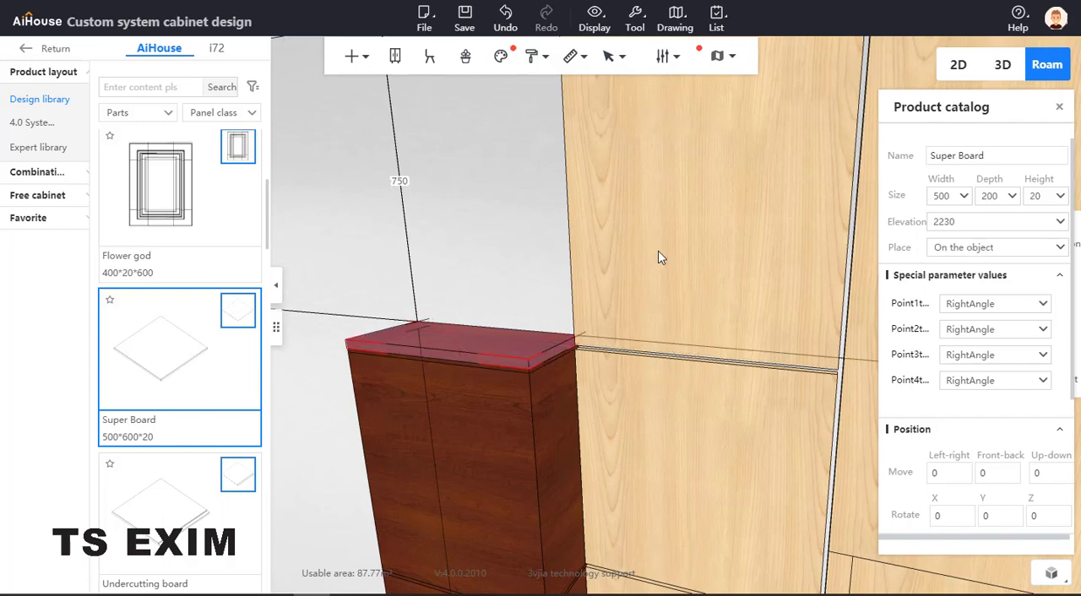
pyautogui.scroll(-2, 502, 183)
# Check the top Front riser's height and set the topmost Super Board's height to 770 to match it
pyautogui.click(629, 165)
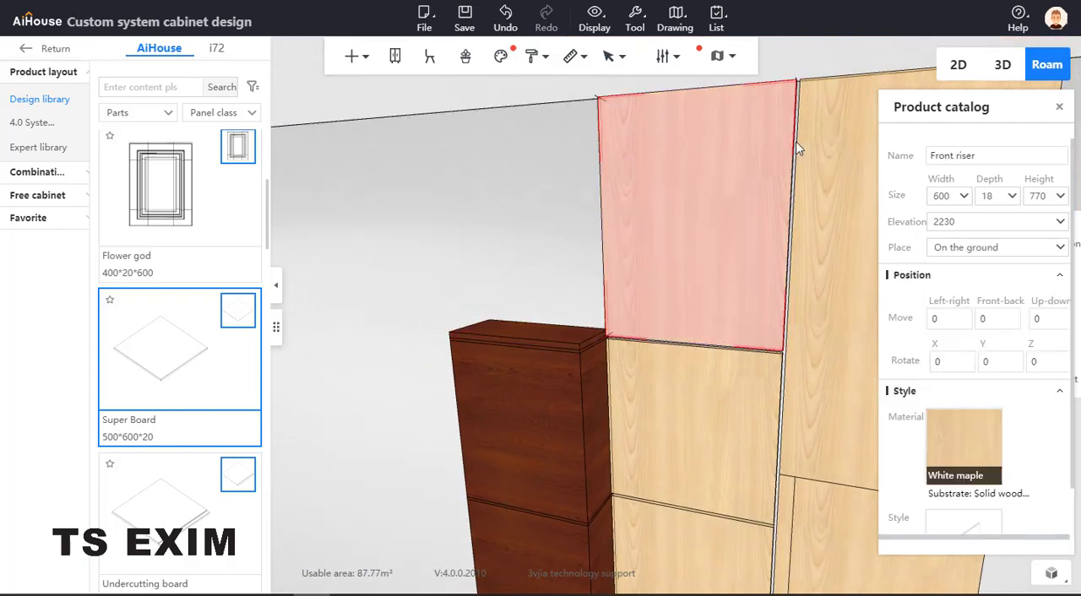
pyautogui.click(558, 336)
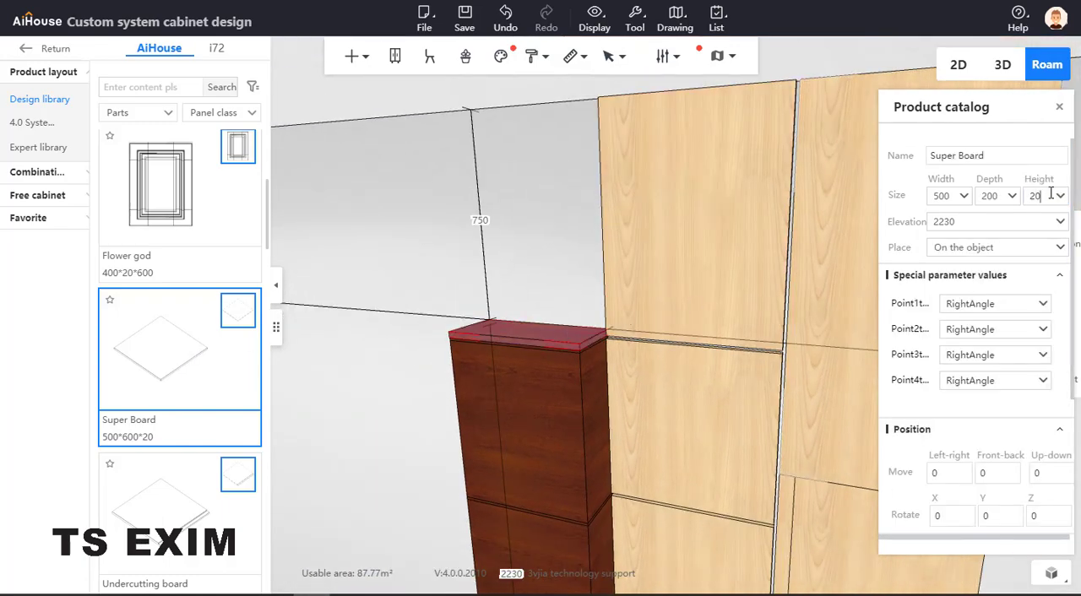
pyautogui.moveTo(1051, 194); pyautogui.dragTo(1026, 194)
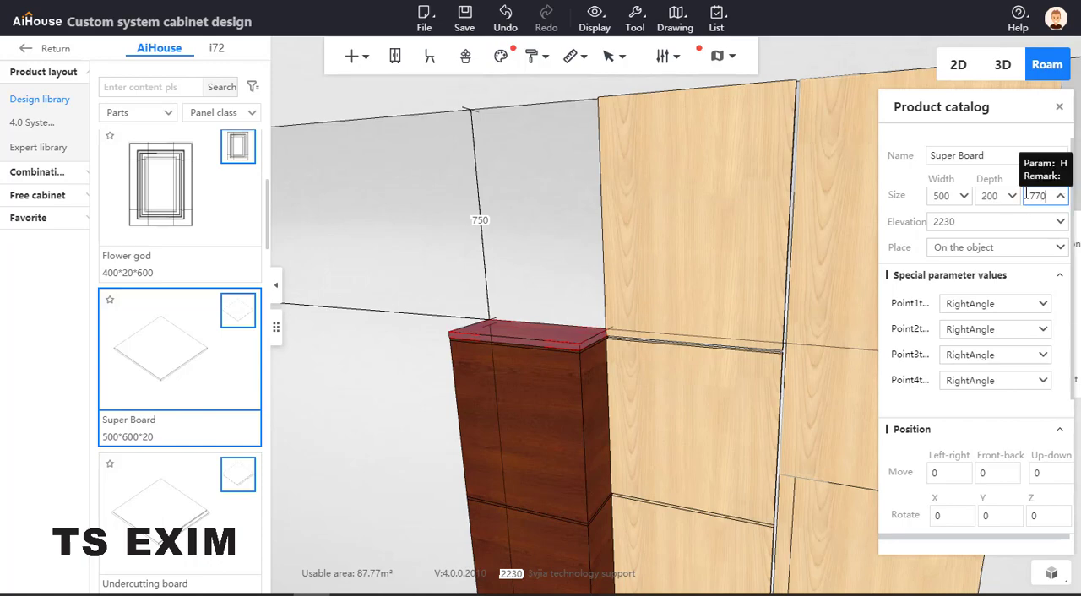
pyautogui.press('Return')
pyautogui.scroll(-5, 386, 295)
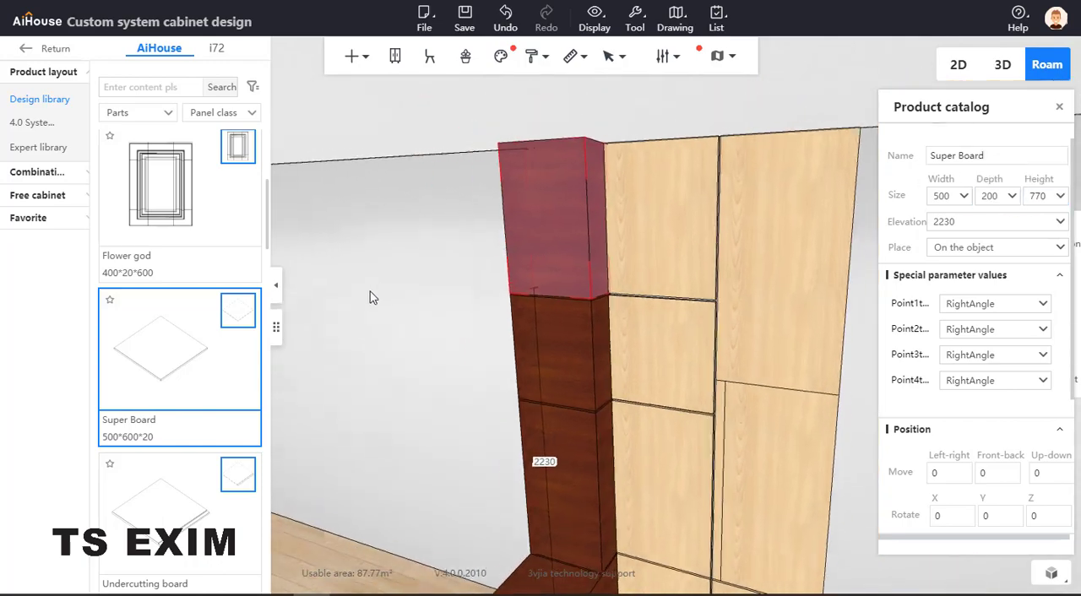
pyautogui.click(374, 305)
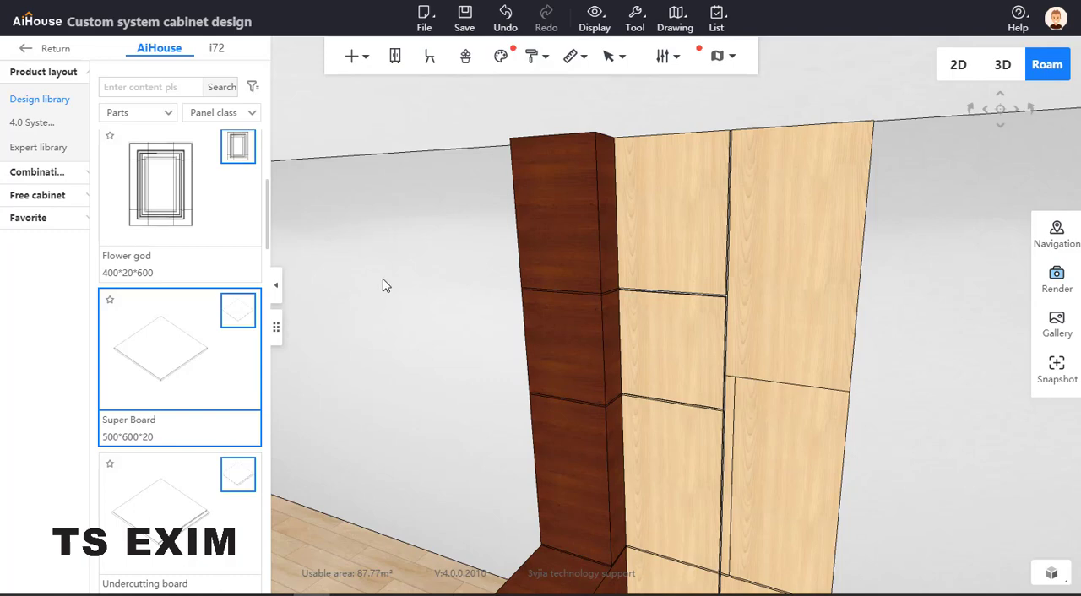
# Select the 1000-high Super Board at elevation 610 and examine its joint with the base block beside the panel gap
pyautogui.moveTo(381, 284); pyautogui.dragTo(378, 247)
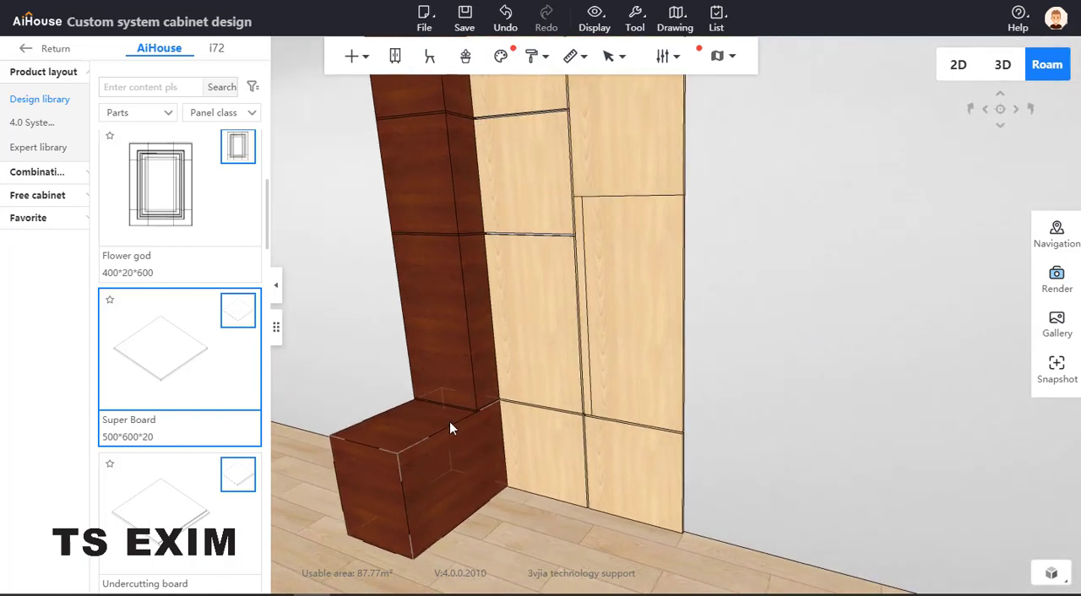
pyautogui.scroll(5, 463, 402)
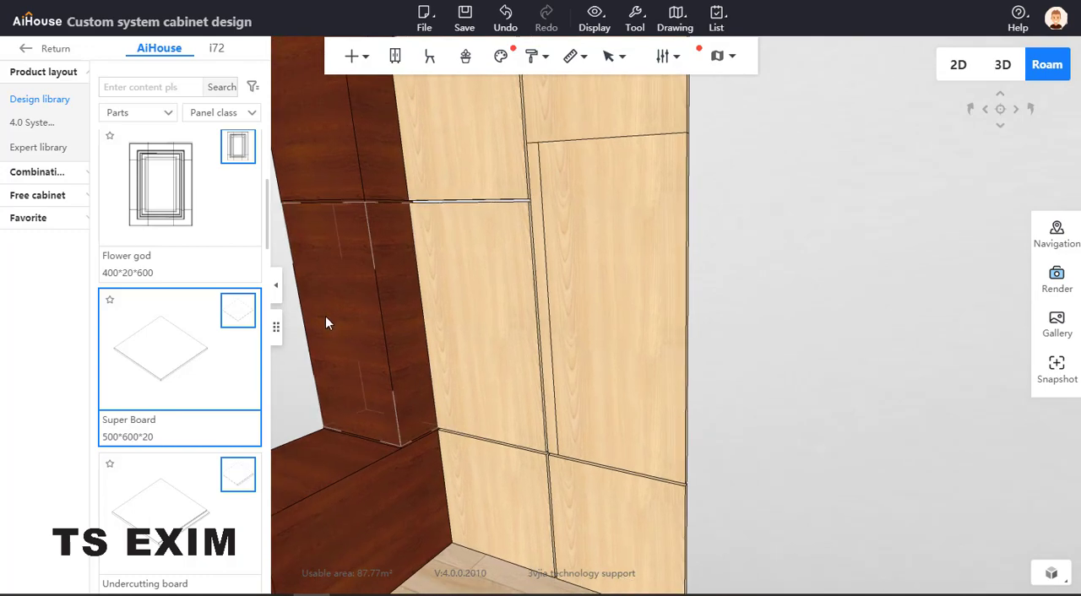
pyautogui.click(398, 446)
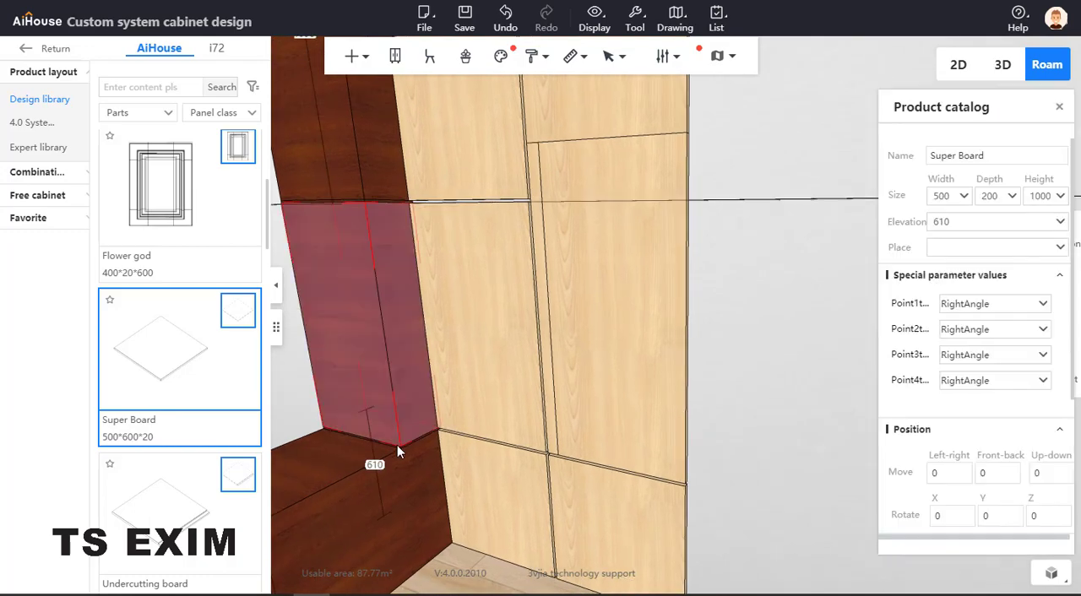
pyautogui.scroll(3, 398, 446)
pyautogui.scroll(-3, 783, 407)
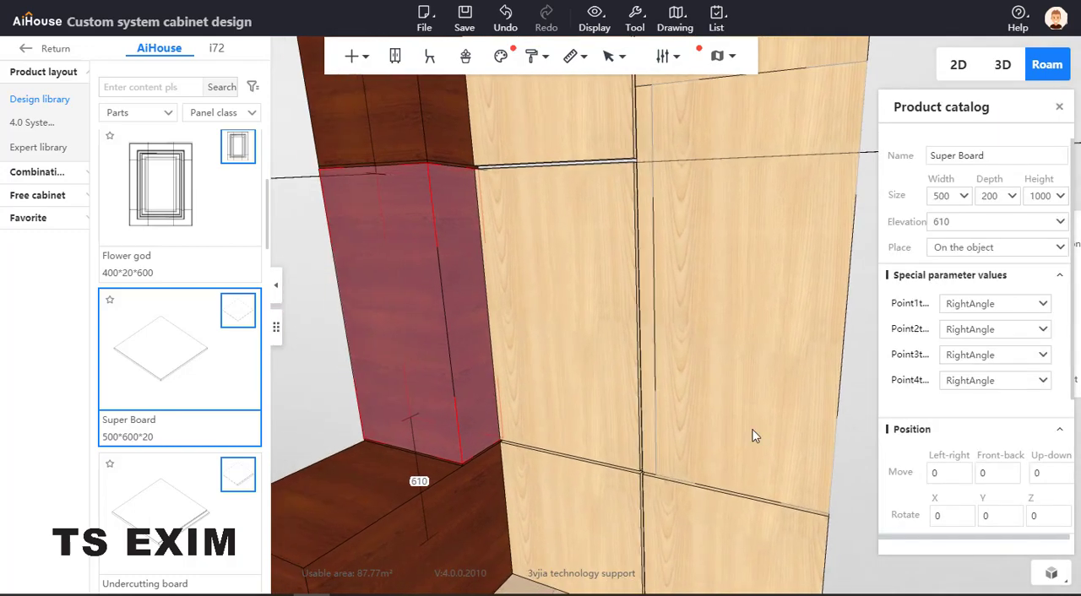
pyautogui.scroll(3, 426, 493)
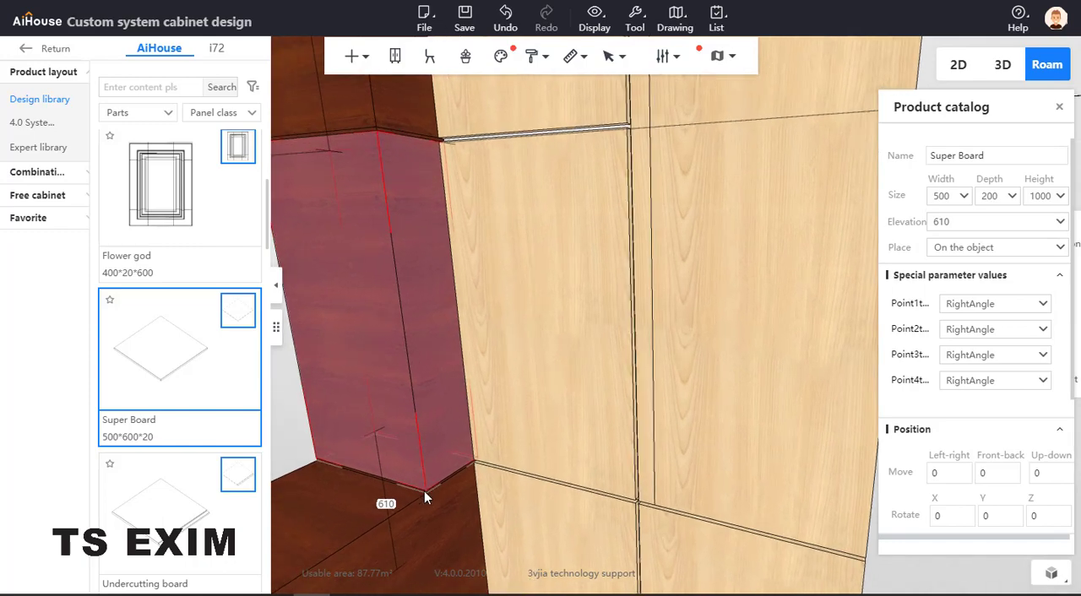
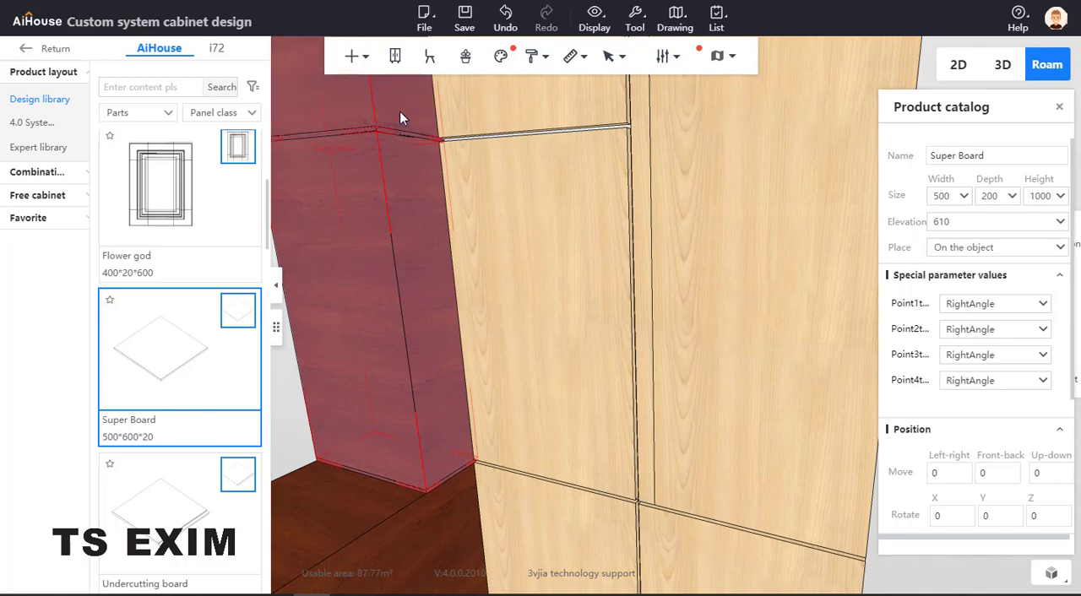
# Group the stacked Super Boards above the 600-high base block into one combination
pyautogui.scroll(-5, 399, 111)
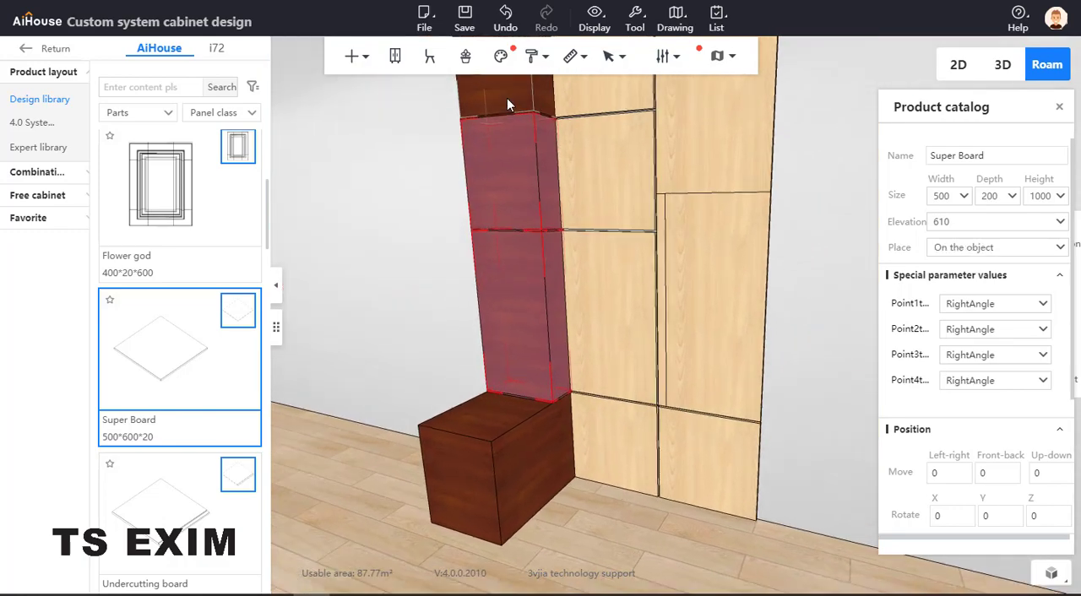
pyautogui.scroll(5, 507, 105)
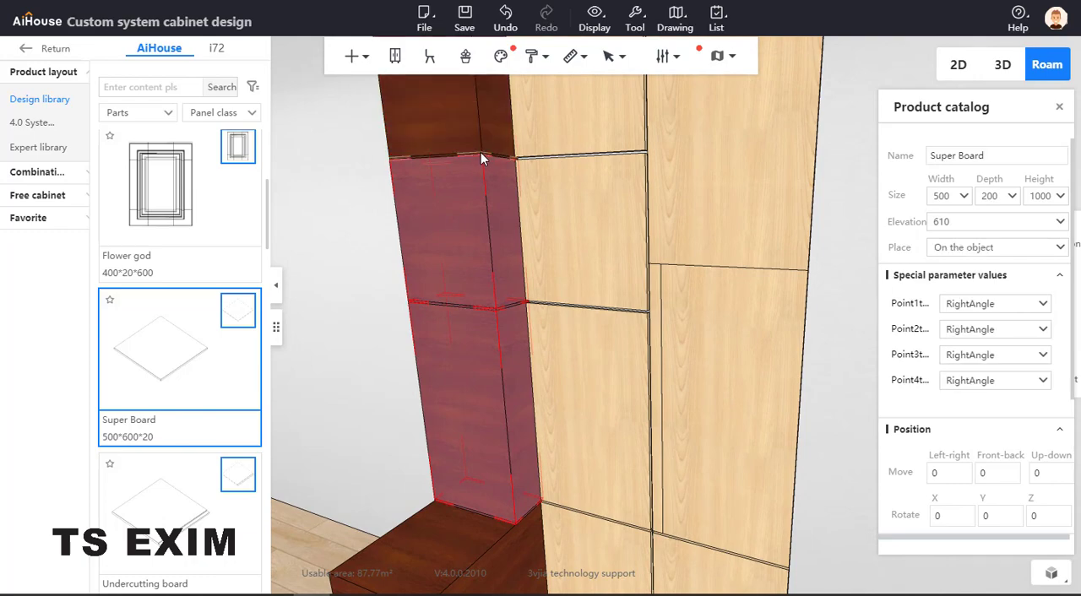
pyautogui.scroll(-5, 468, 130)
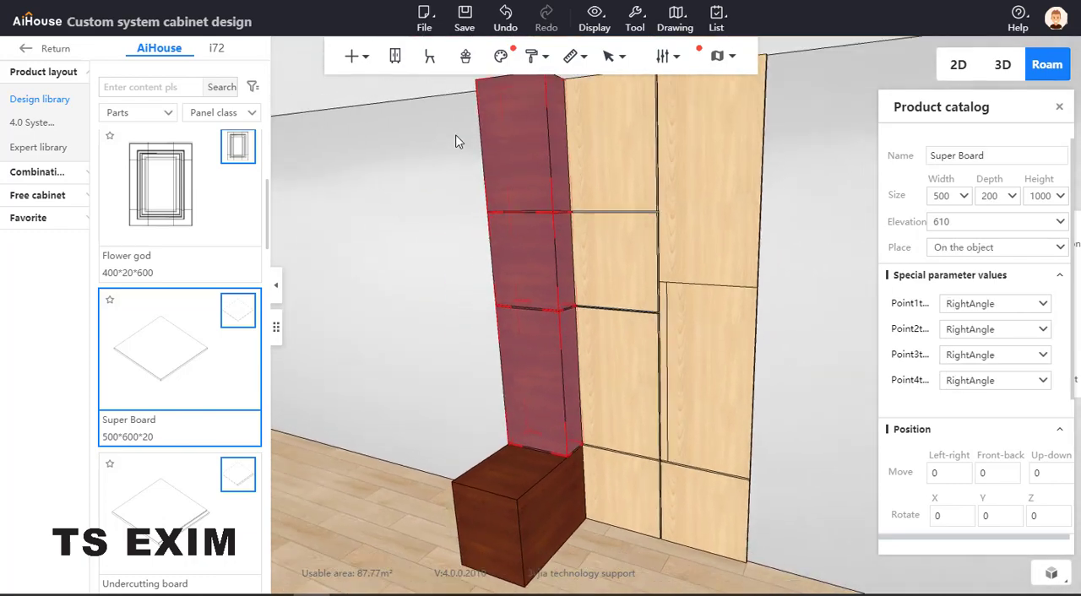
pyautogui.click(555, 426)
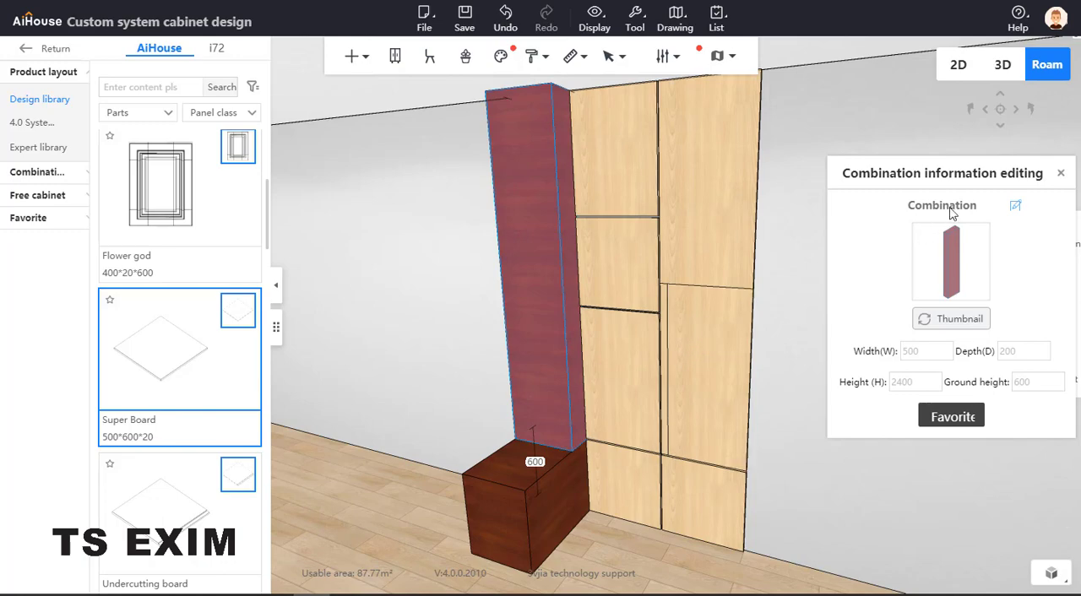
pyautogui.click(1061, 173)
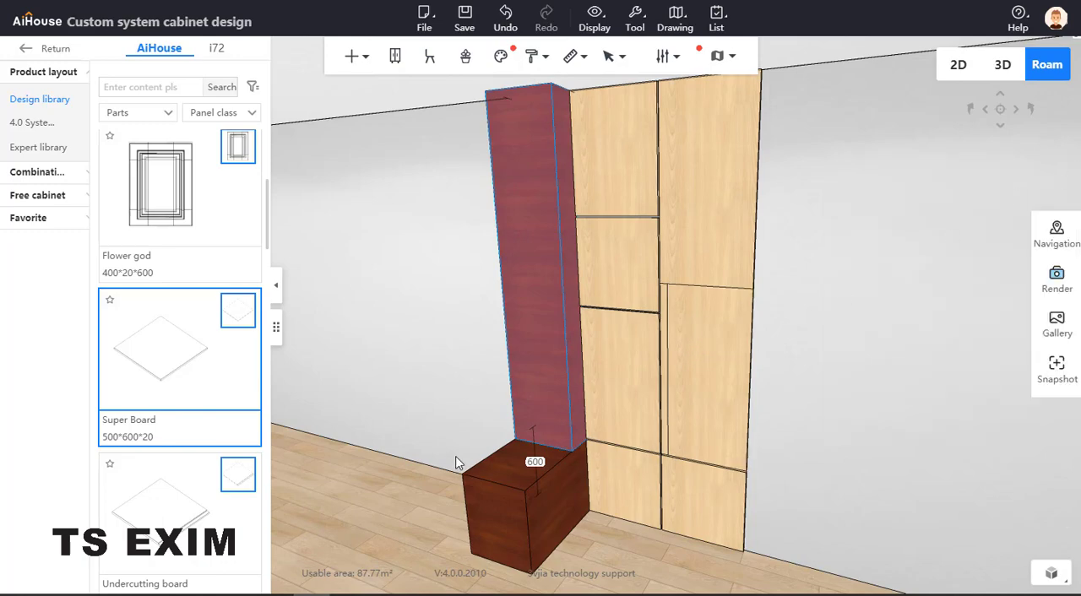
# Paste a copy of the stacked column combination beside the original
pyautogui.hotkey('ctrl', 'v')
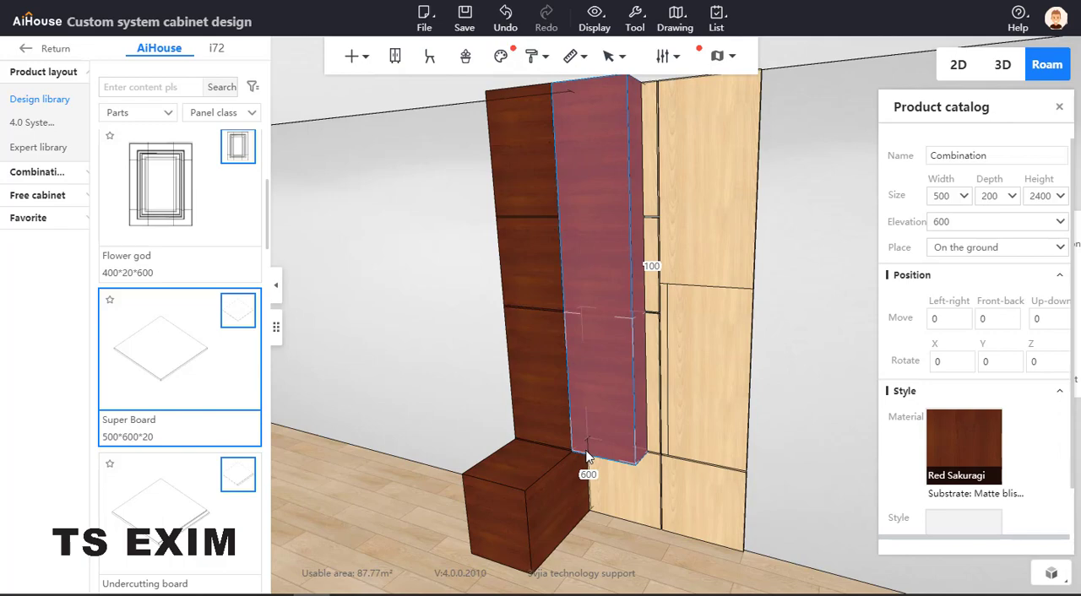
# Try to snap the copied column's lower corner to the base block's front corner with point capture
pyautogui.press('c')
pyautogui.press('z')
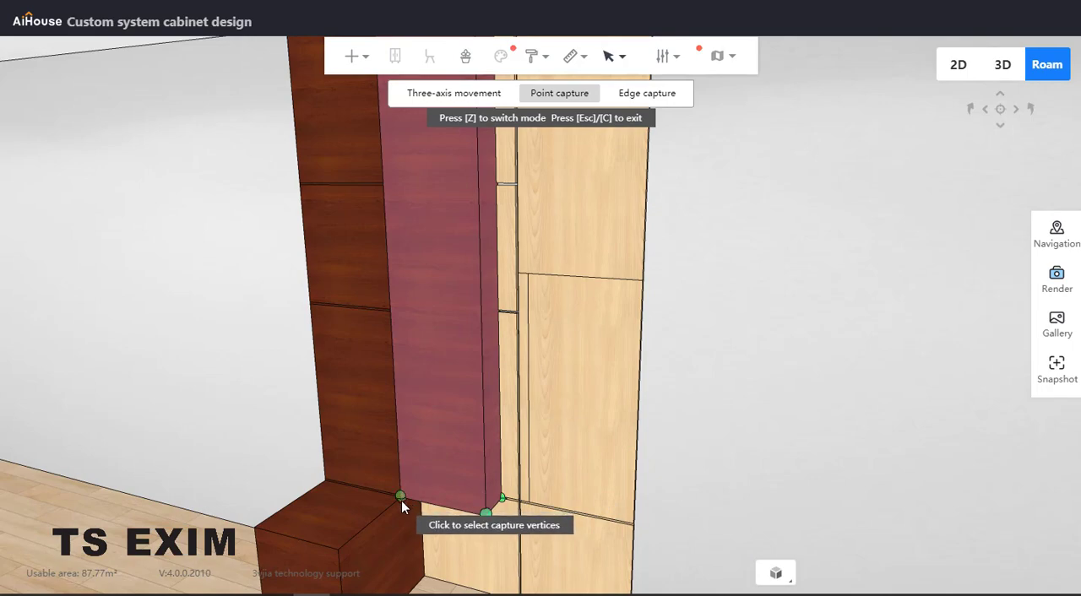
pyautogui.click(401, 498)
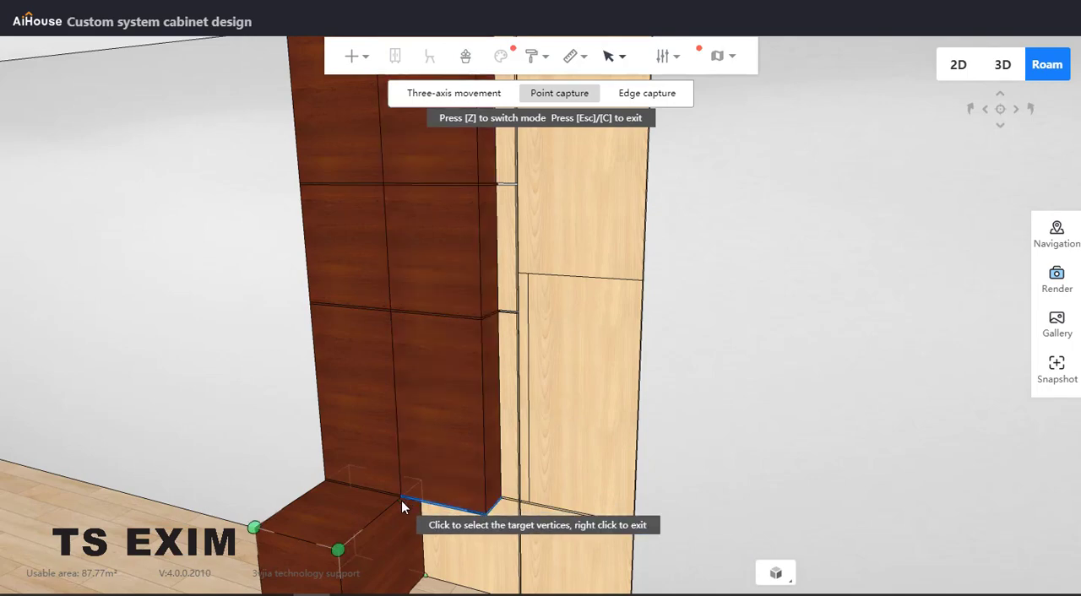
pyautogui.click(254, 526)
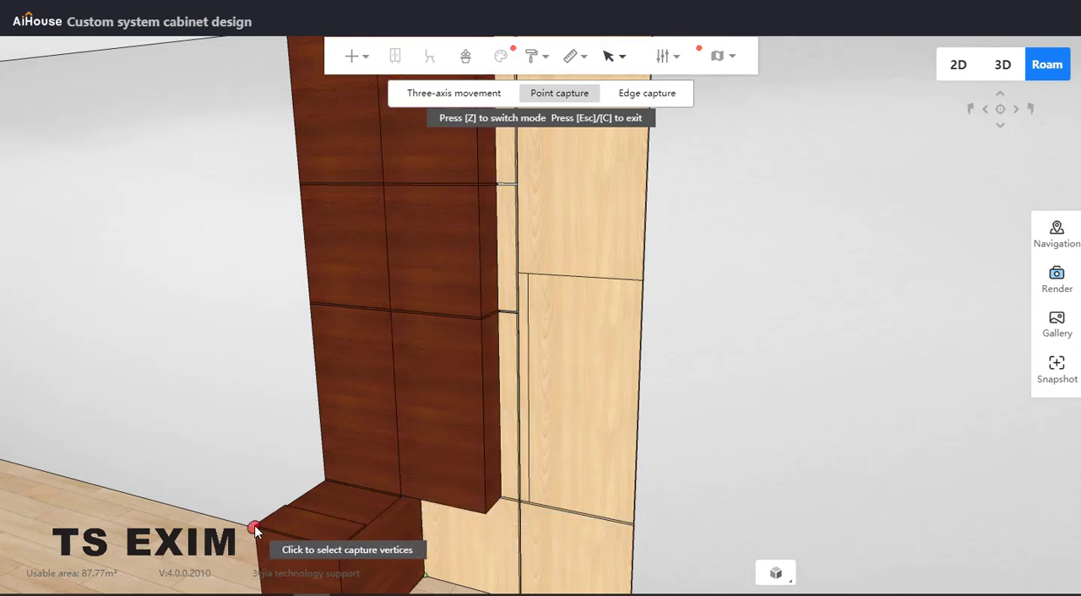
pyautogui.click(423, 466)
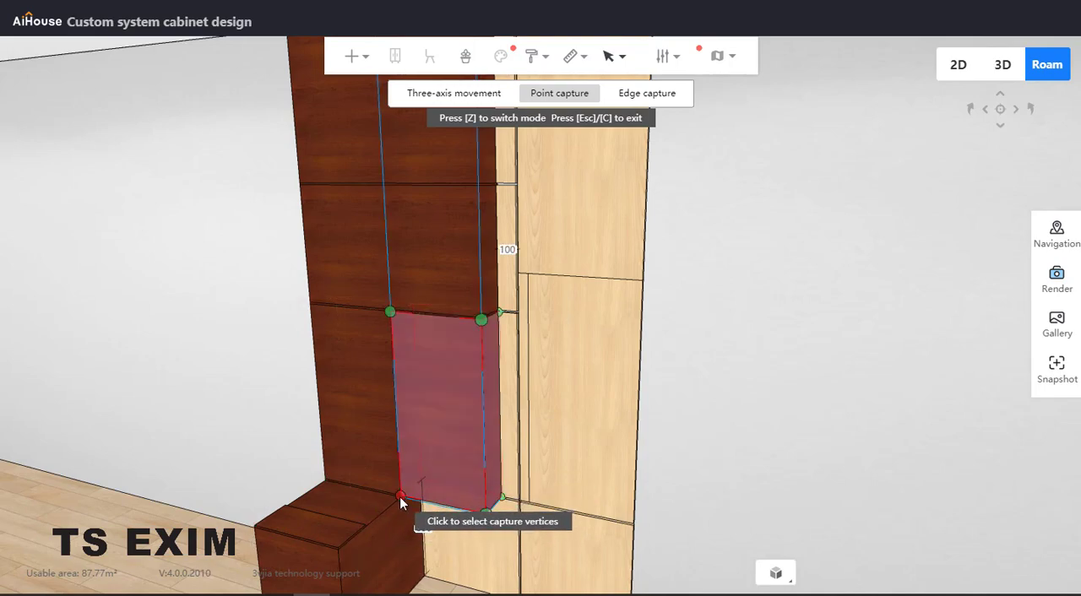
pyautogui.click(439, 475)
pyautogui.scroll(-4, 439, 467)
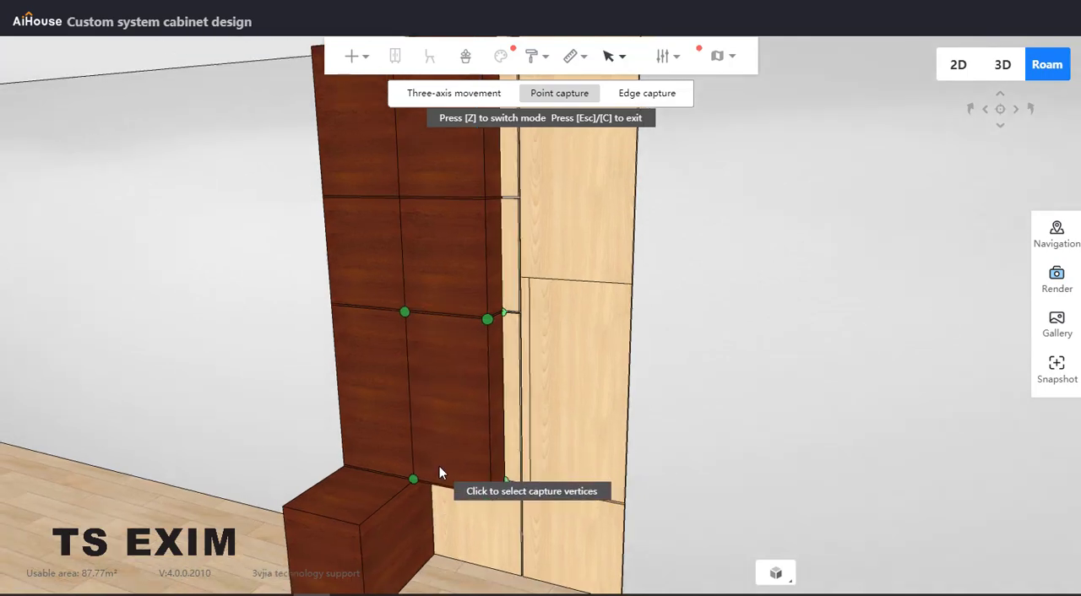
pyautogui.press('Escape')
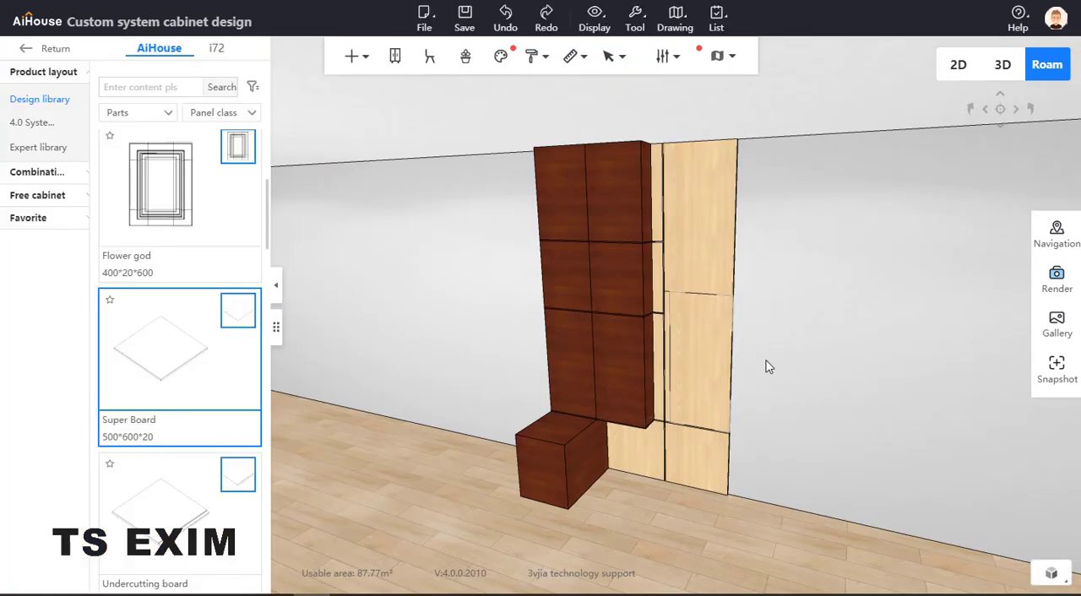
# Move the copied column combination straight out from the wall with three-axis movement, to about 506 in front of it
pyautogui.rightClick(764, 363)
pyautogui.click(609, 375)
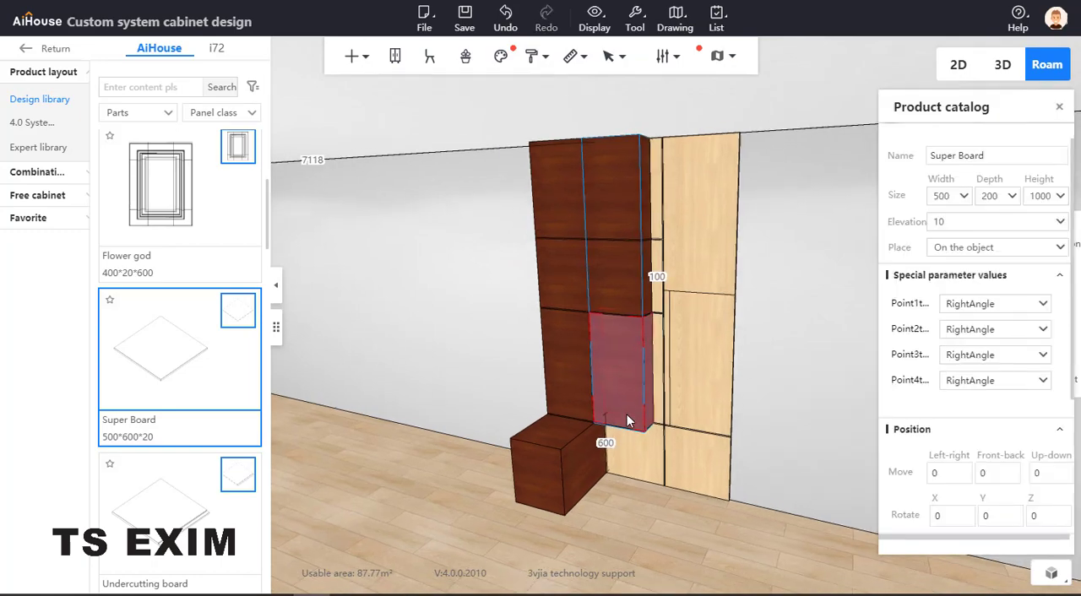
pyautogui.click(621, 406)
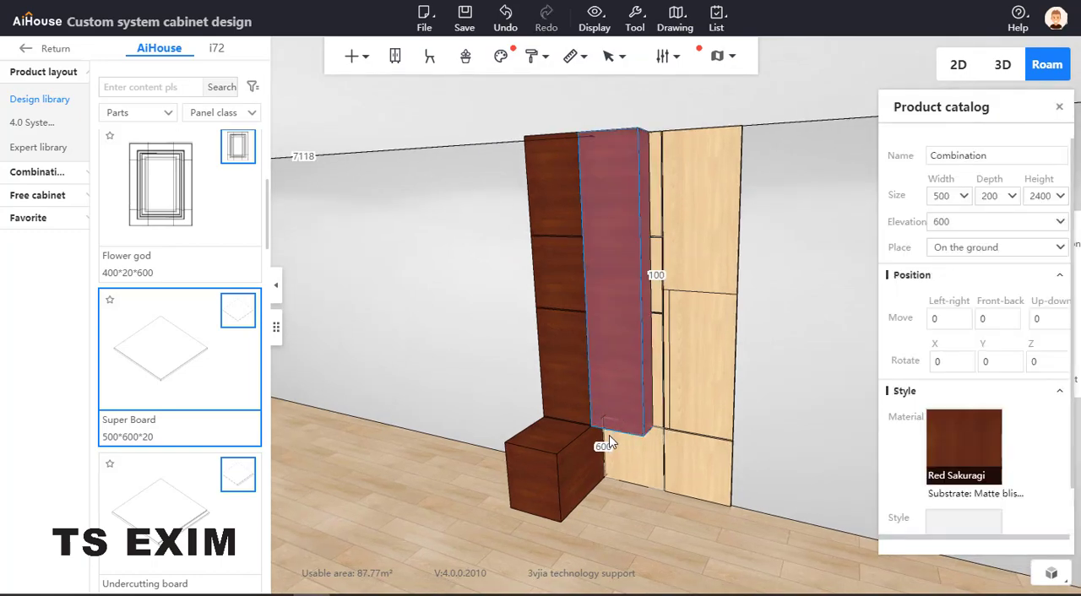
pyautogui.press('c')
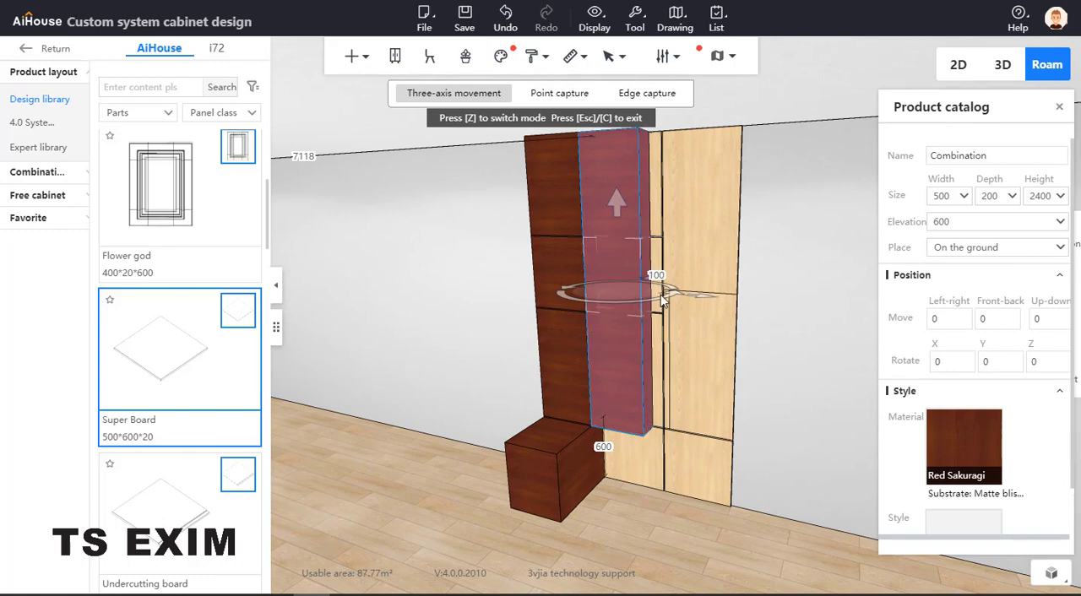
pyautogui.scroll(4, 685, 297)
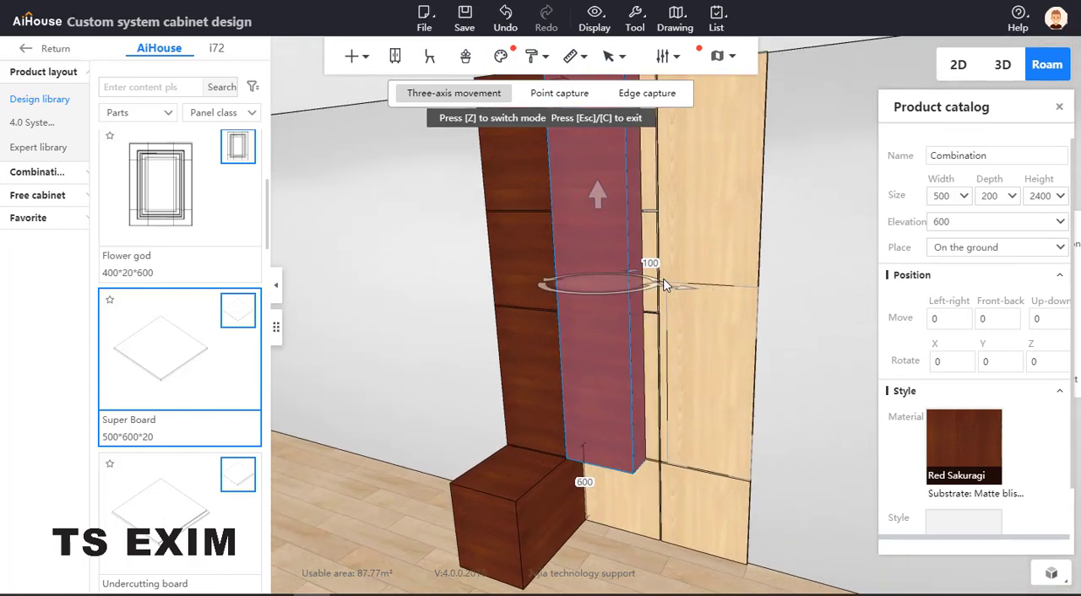
pyautogui.moveTo(626, 273); pyautogui.dragTo(582, 312)
pyautogui.click(618, 305)
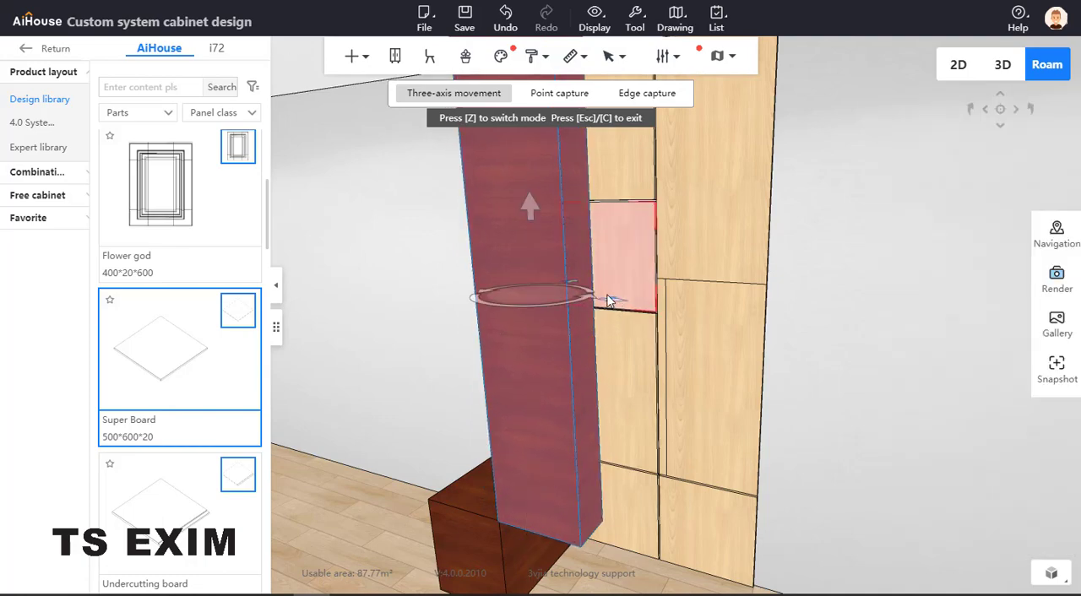
pyautogui.scroll(-5, 565, 368)
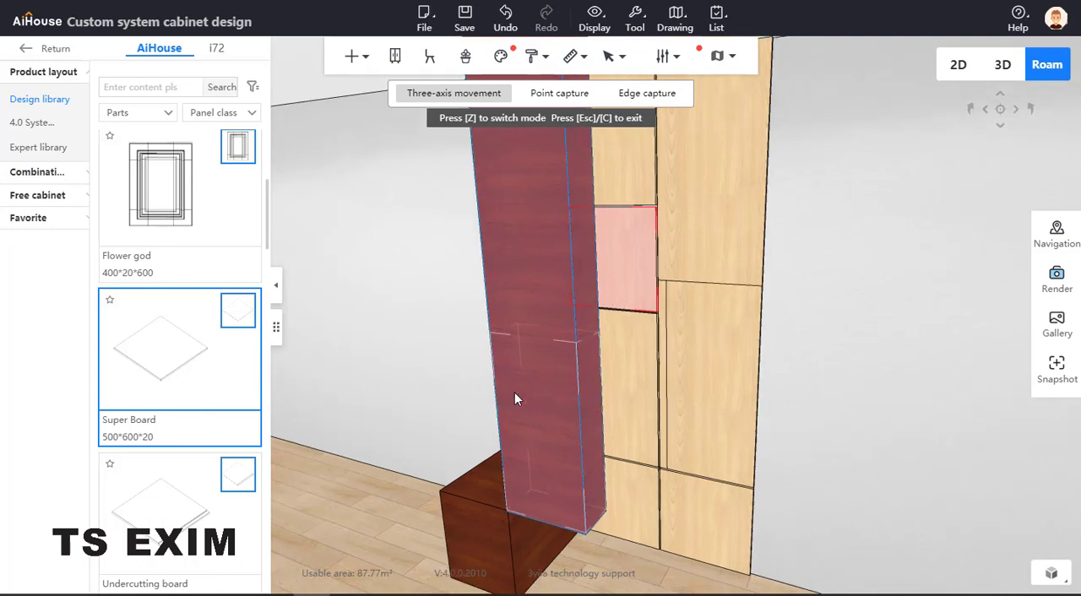
pyautogui.moveTo(494, 386); pyautogui.dragTo(610, 432, button='middle')
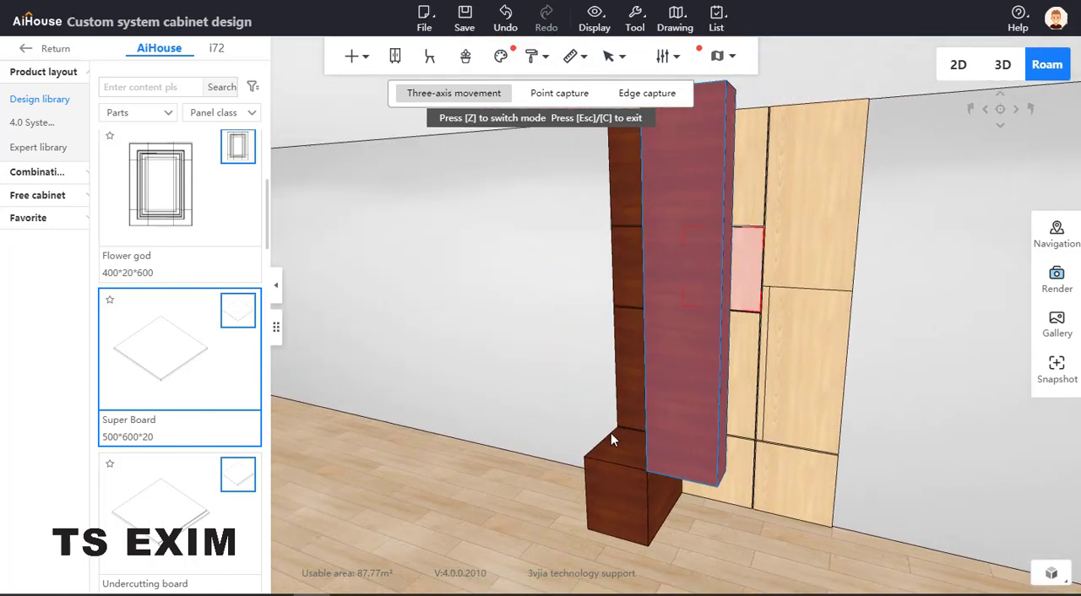
pyautogui.click(688, 407)
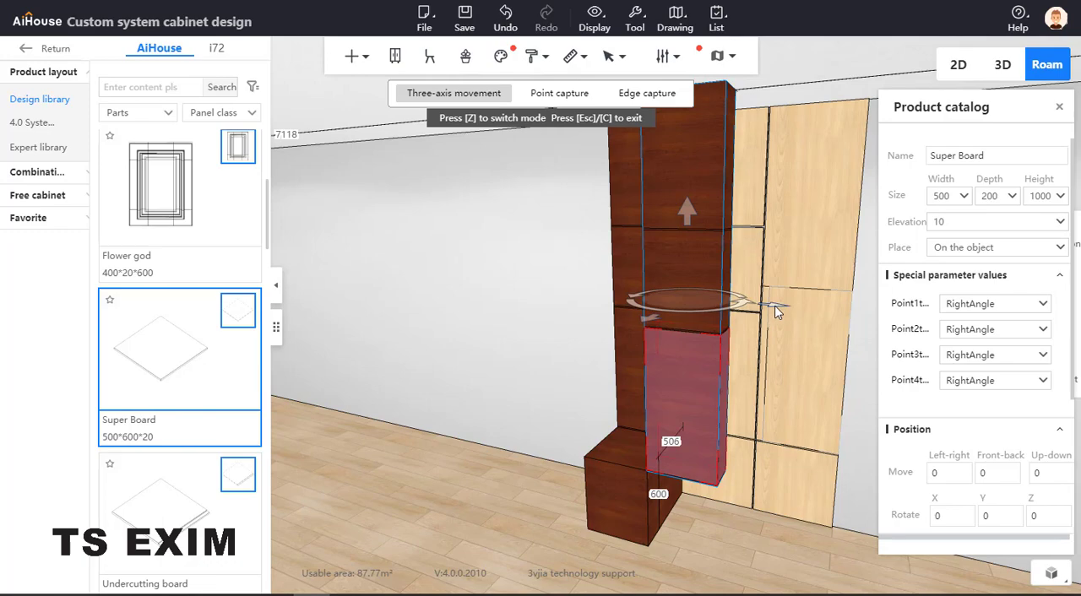
pyautogui.click(743, 484)
pyautogui.moveTo(743, 484); pyautogui.dragTo(521, 486, button='middle')
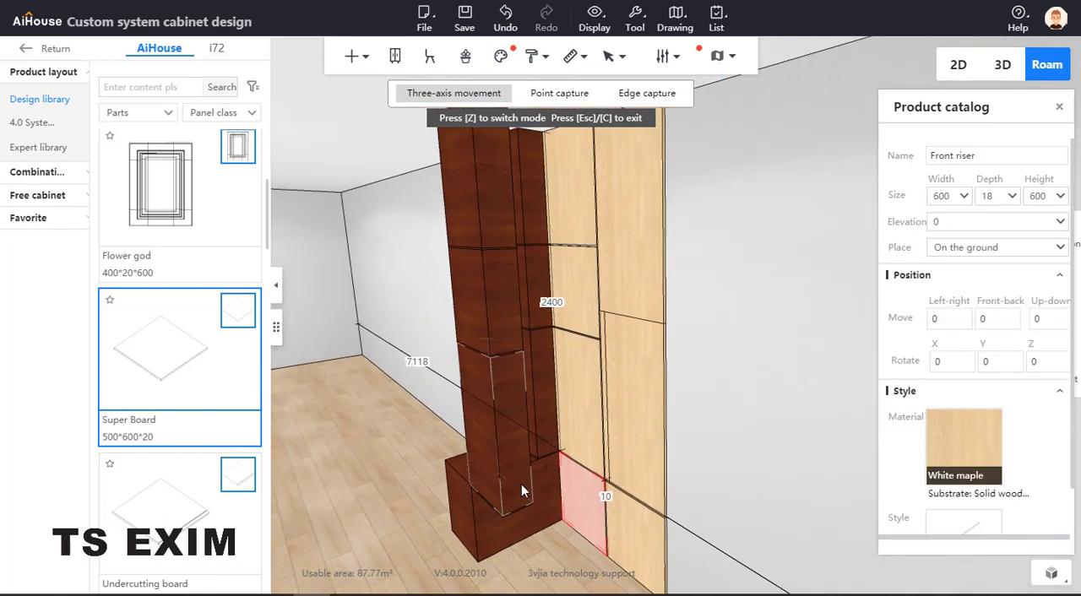
pyautogui.click(521, 484)
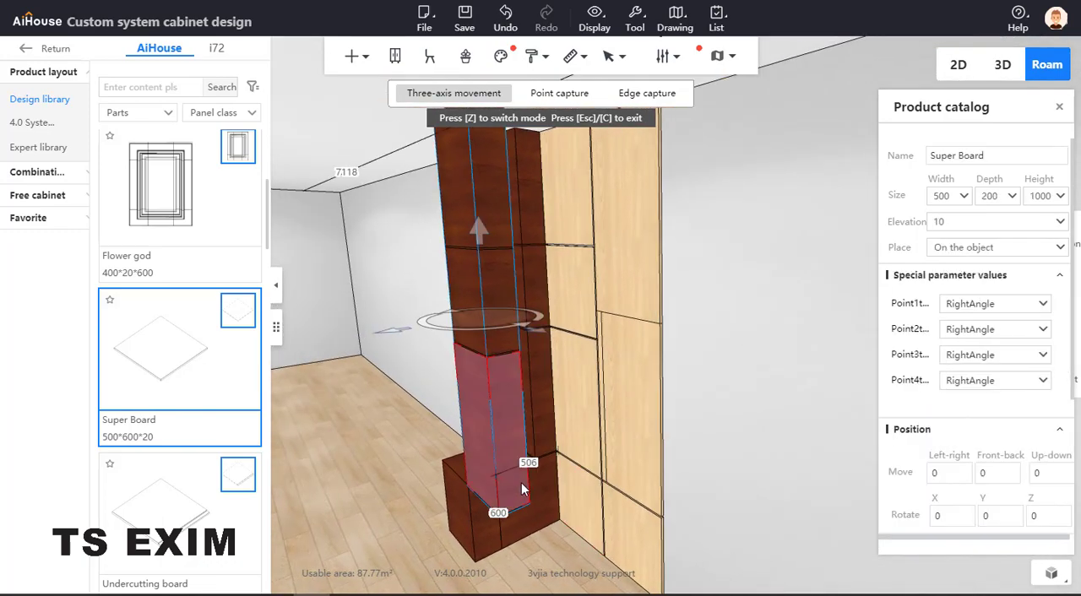
pyautogui.click(498, 344)
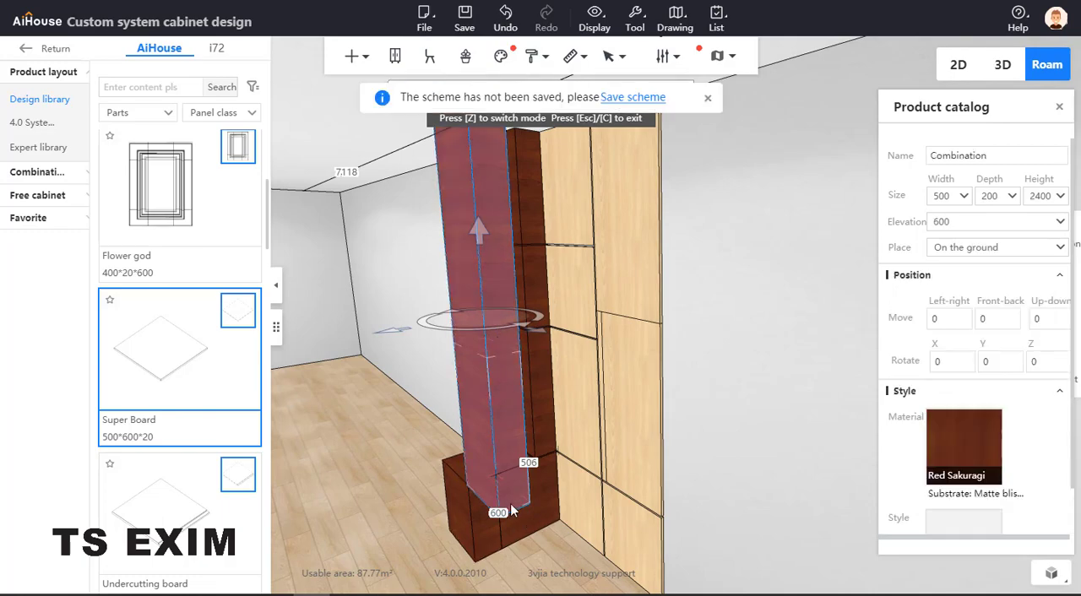
pyautogui.press('z')
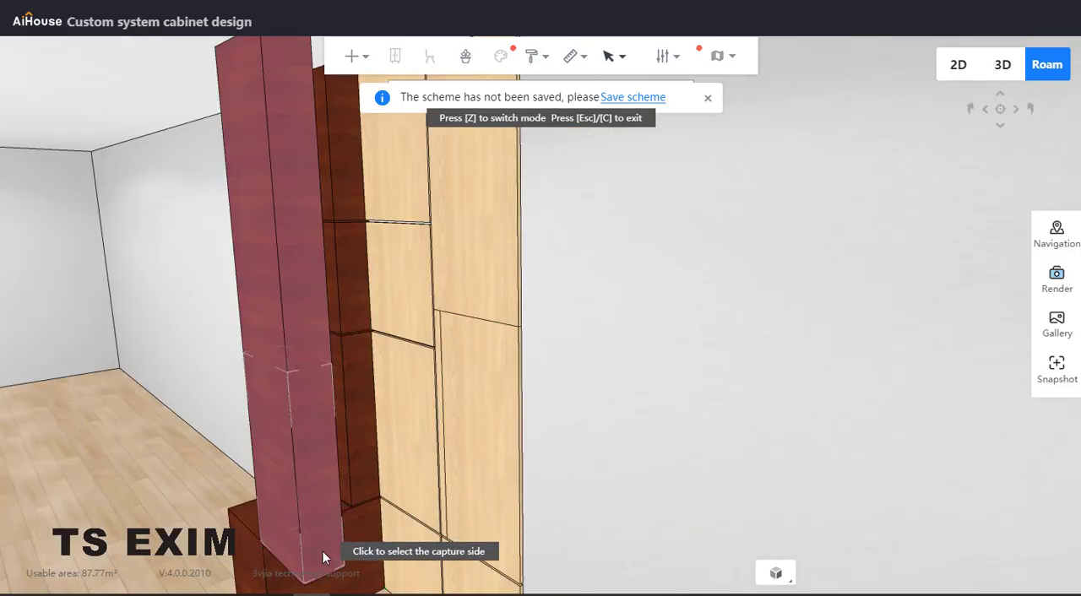
pyautogui.click(310, 474)
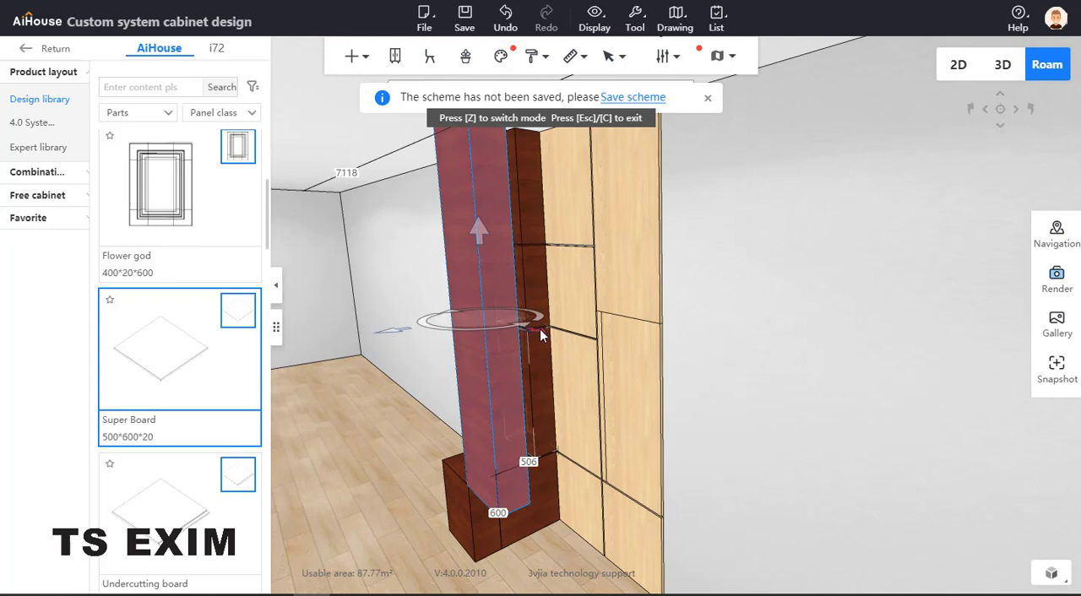
# Slide the copied column about 500 sideways so it stands on the base block in front of the original column
pyautogui.moveTo(464, 429); pyautogui.dragTo(695, 384, button='right')
pyautogui.scroll(-8, 710, 355)
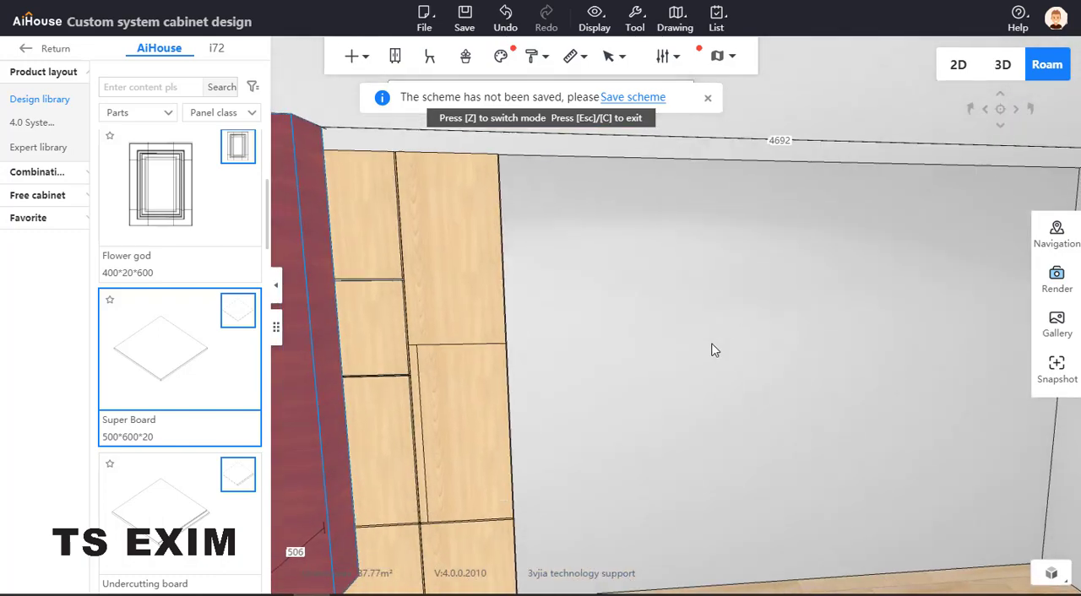
pyautogui.click(404, 427)
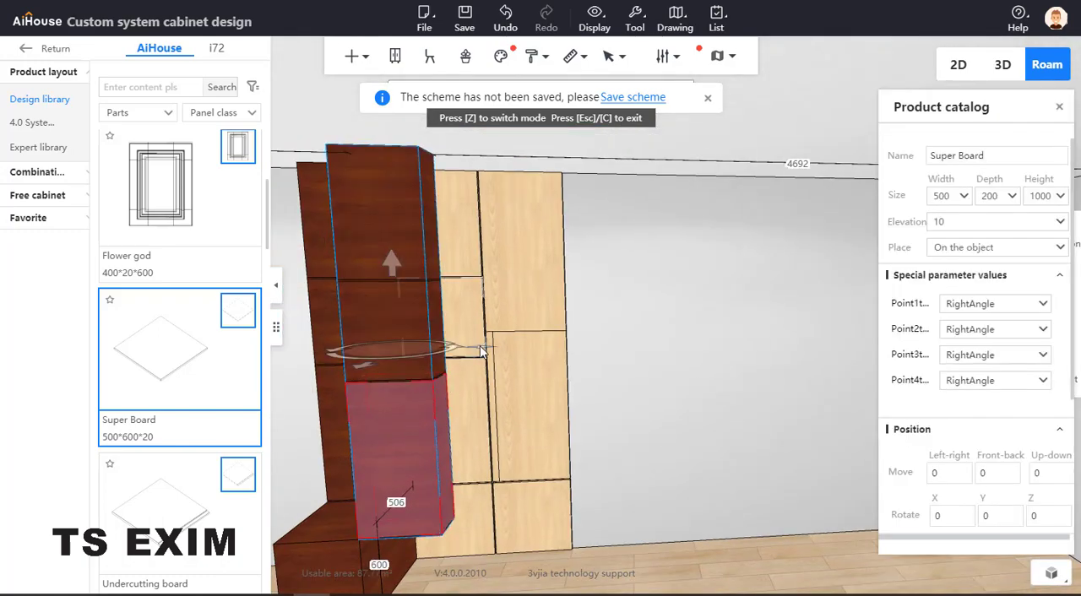
pyautogui.moveTo(484, 346); pyautogui.dragTo(398, 350)
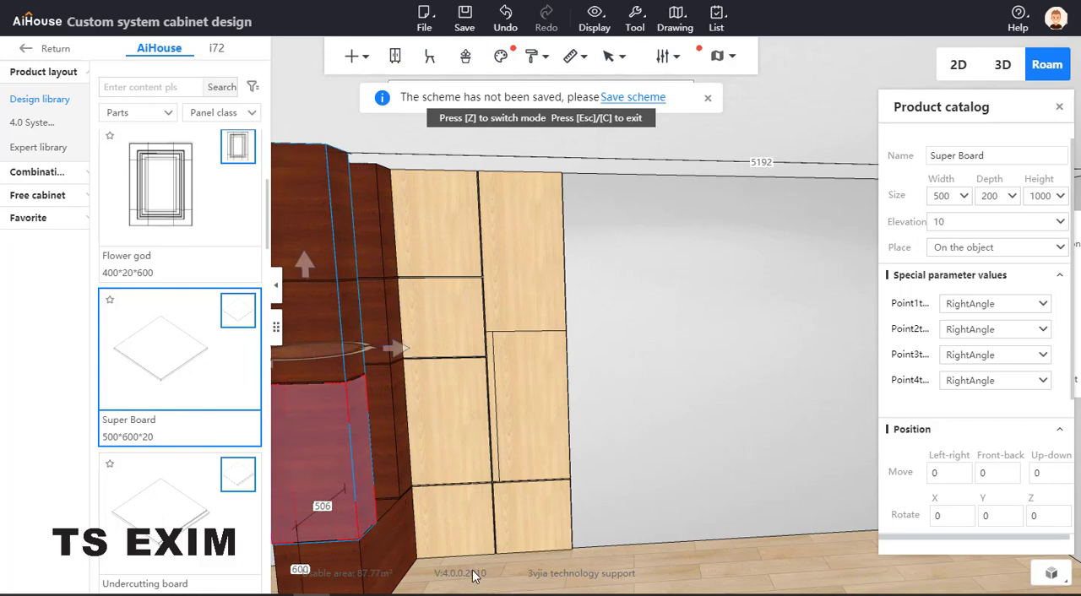
pyautogui.click(503, 559)
pyautogui.moveTo(596, 478); pyautogui.dragTo(77, 314)
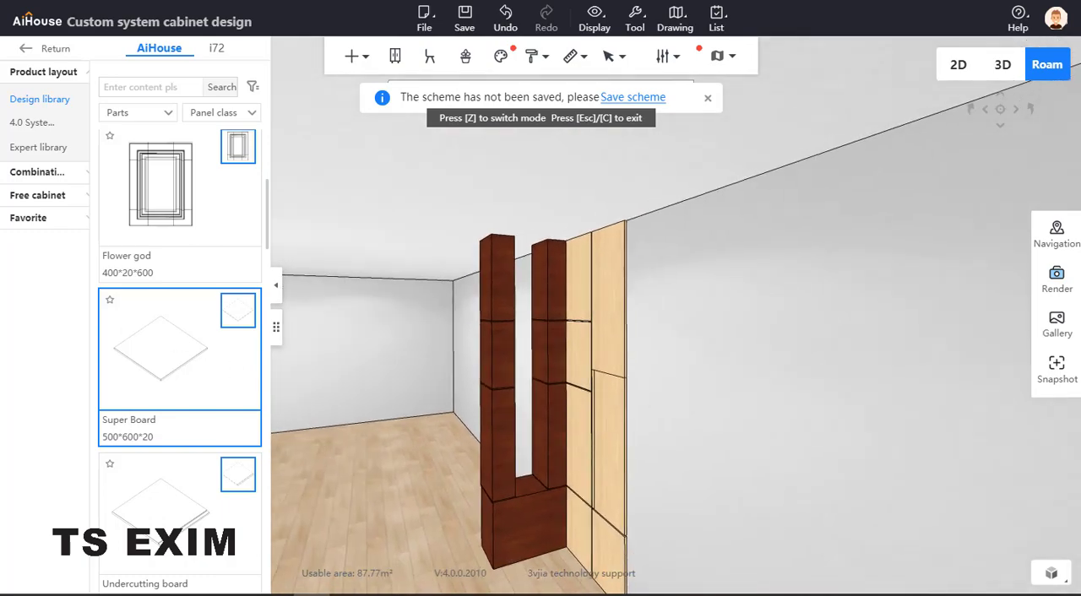
# Examine the reference photo of the stone-clad wall and column, and move it back out of view
pyautogui.moveTo(0, 161); pyautogui.dragTo(317, 150)
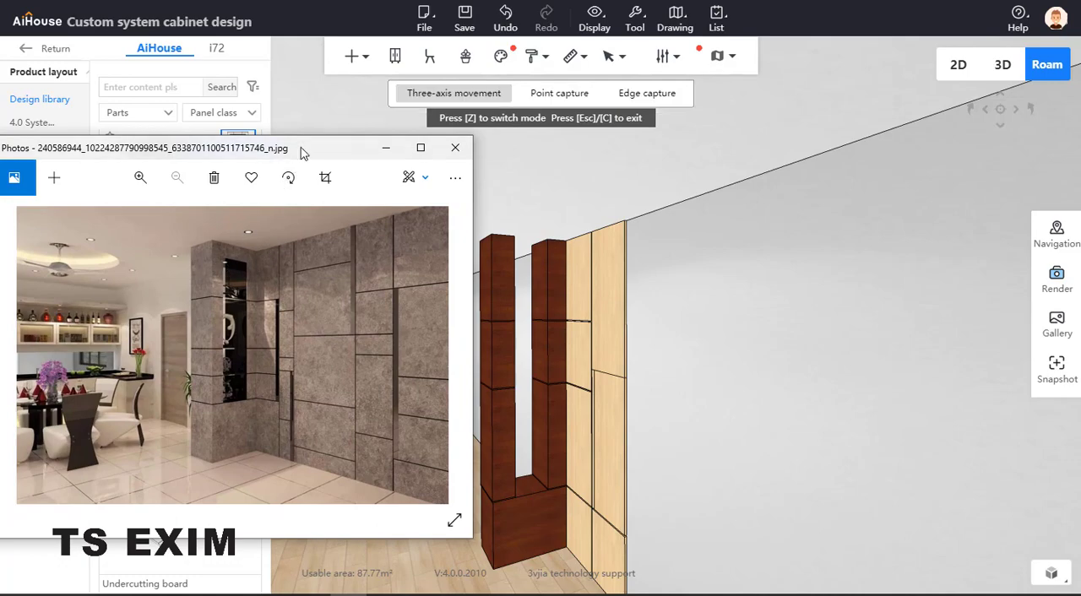
pyautogui.moveTo(302, 151); pyautogui.dragTo(0, 211)
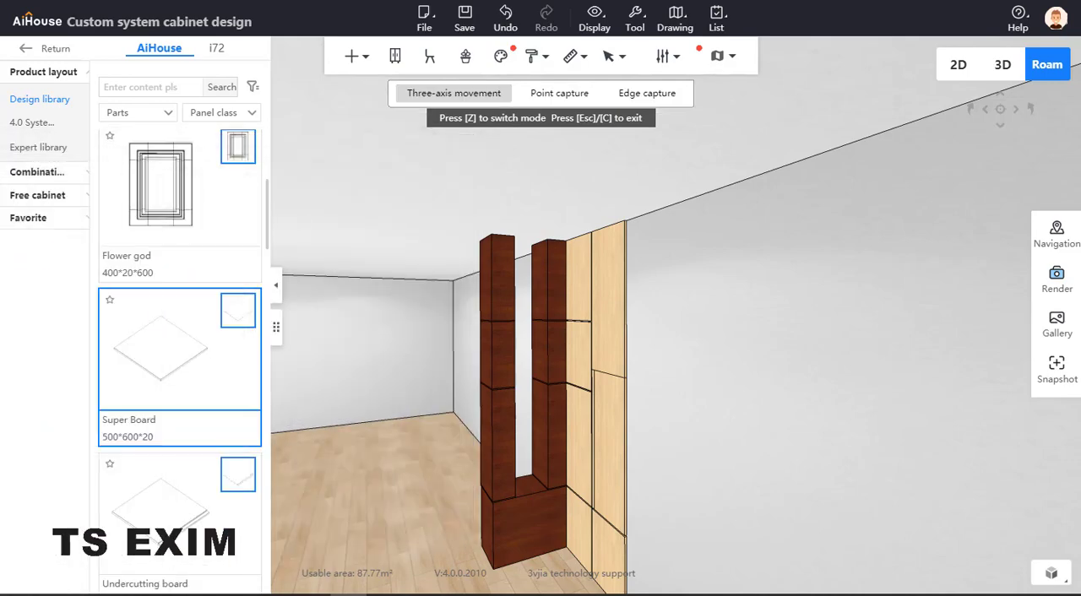
# Place a Super Board on the base block between the two stacks and size it 300 wide and 300 high
pyautogui.click(156, 371)
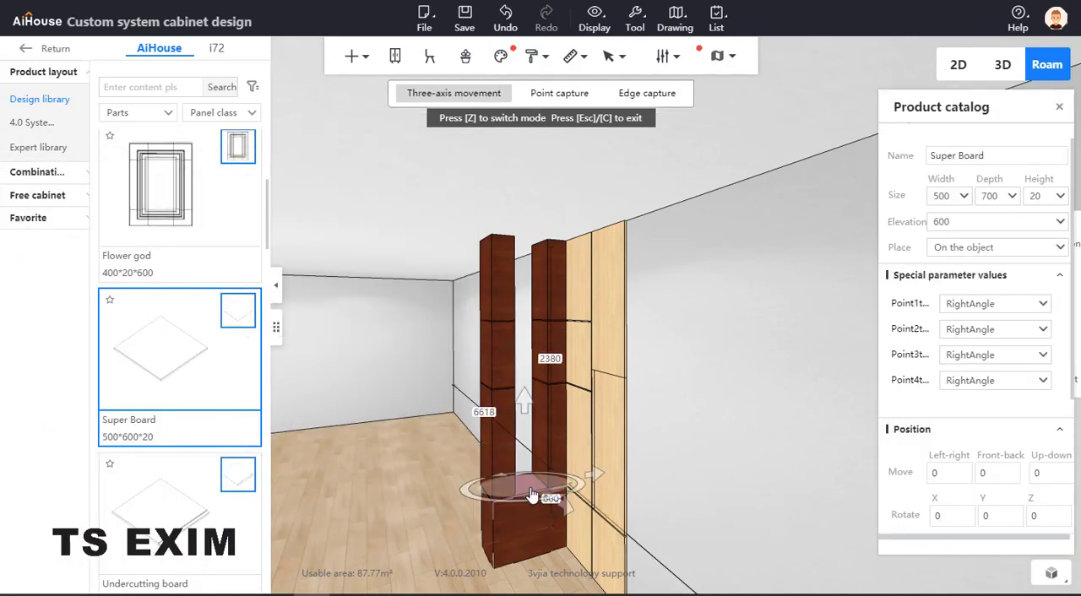
pyautogui.click(533, 498)
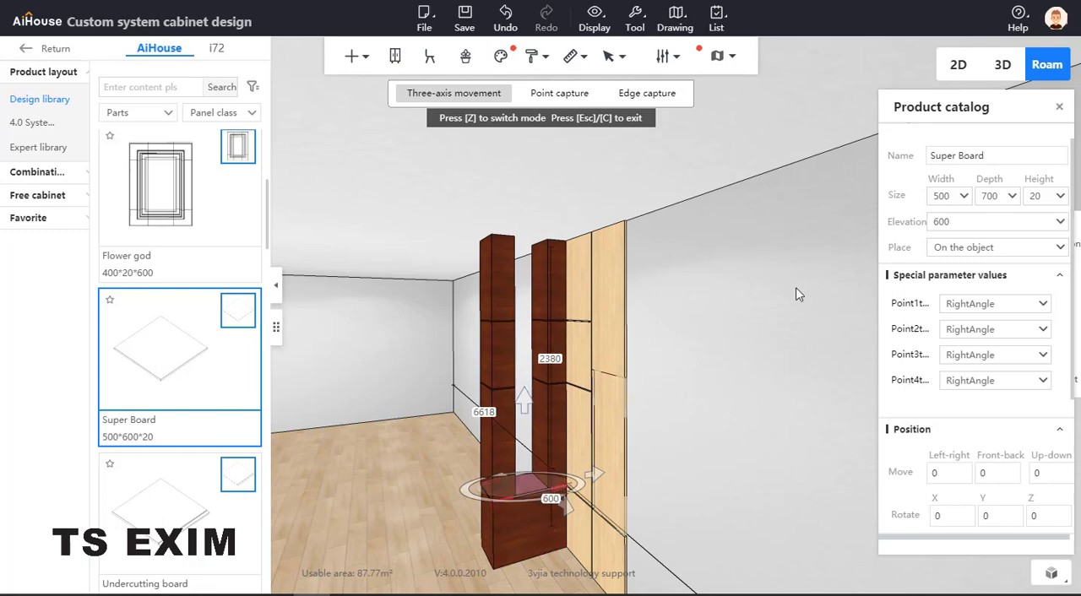
pyautogui.doubleClick(1032, 199)
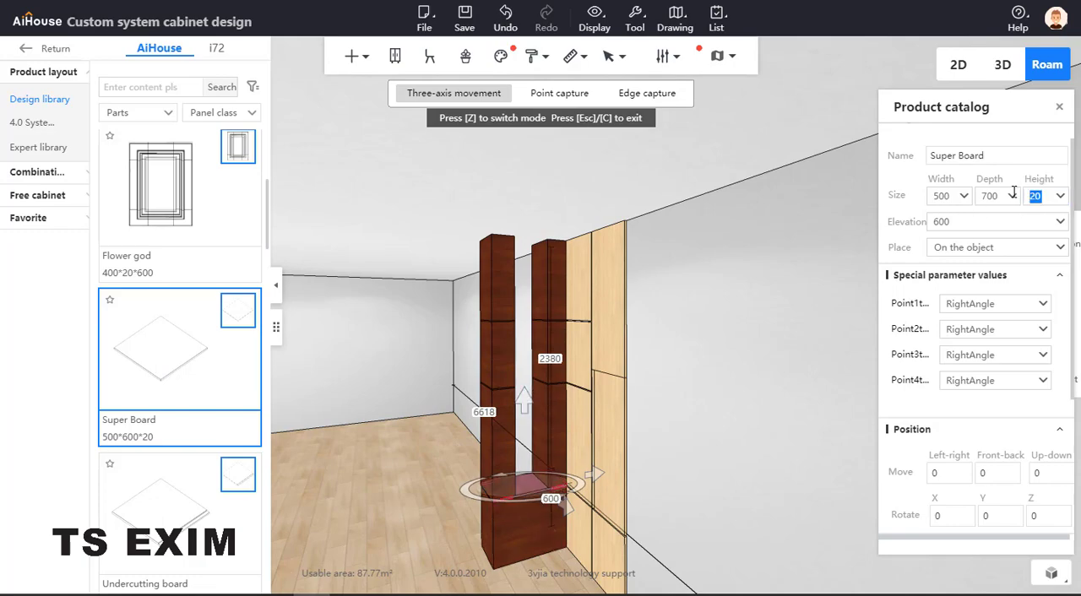
pyautogui.write('20')
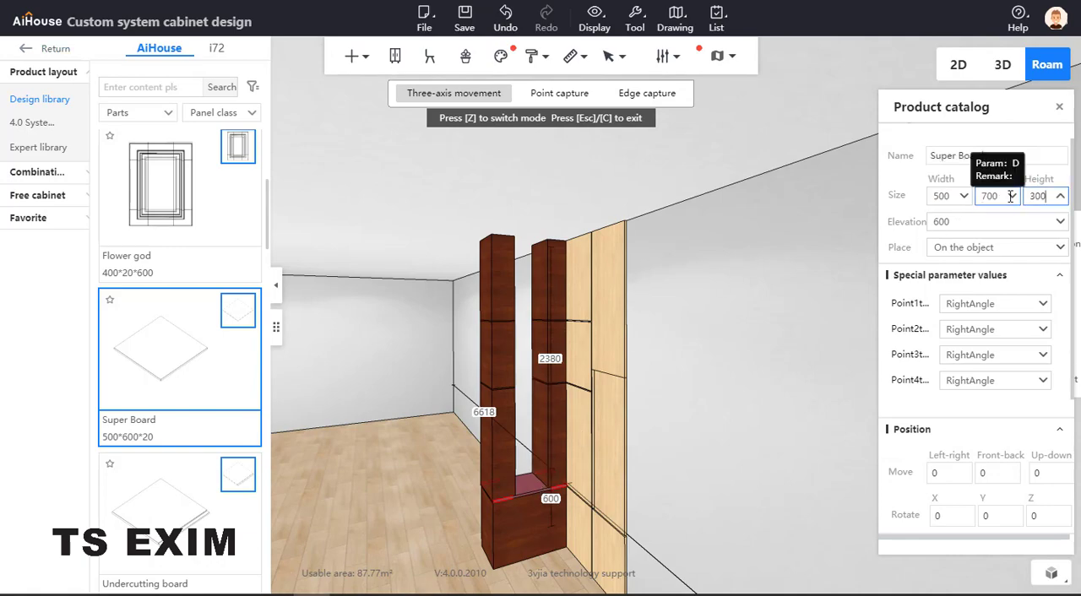
pyautogui.press('Return')
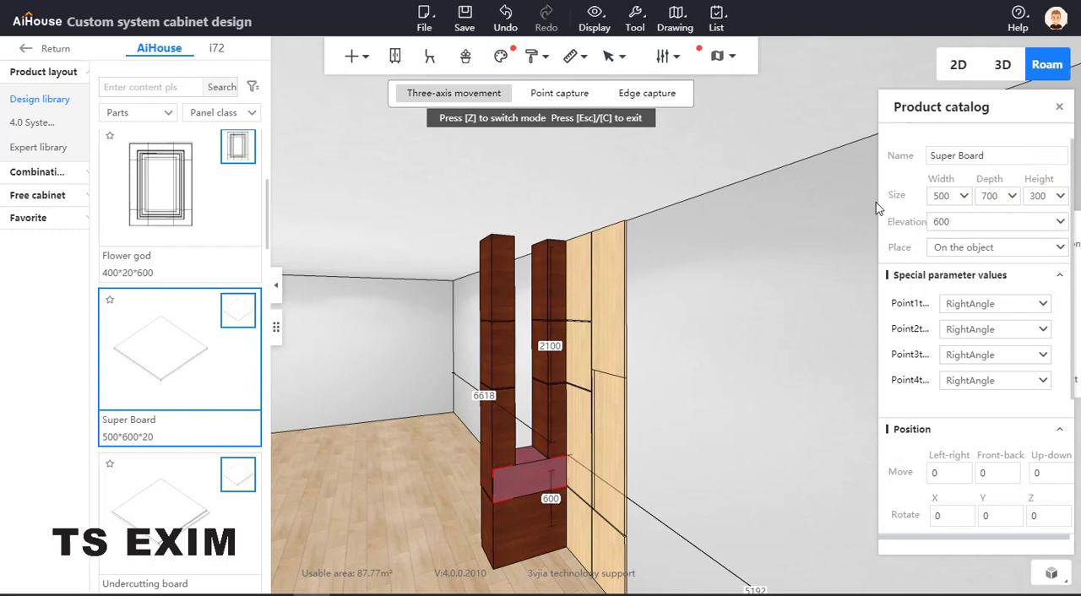
pyautogui.moveTo(949, 197); pyautogui.dragTo(926, 198)
pyautogui.write('300')
pyautogui.press('Return')
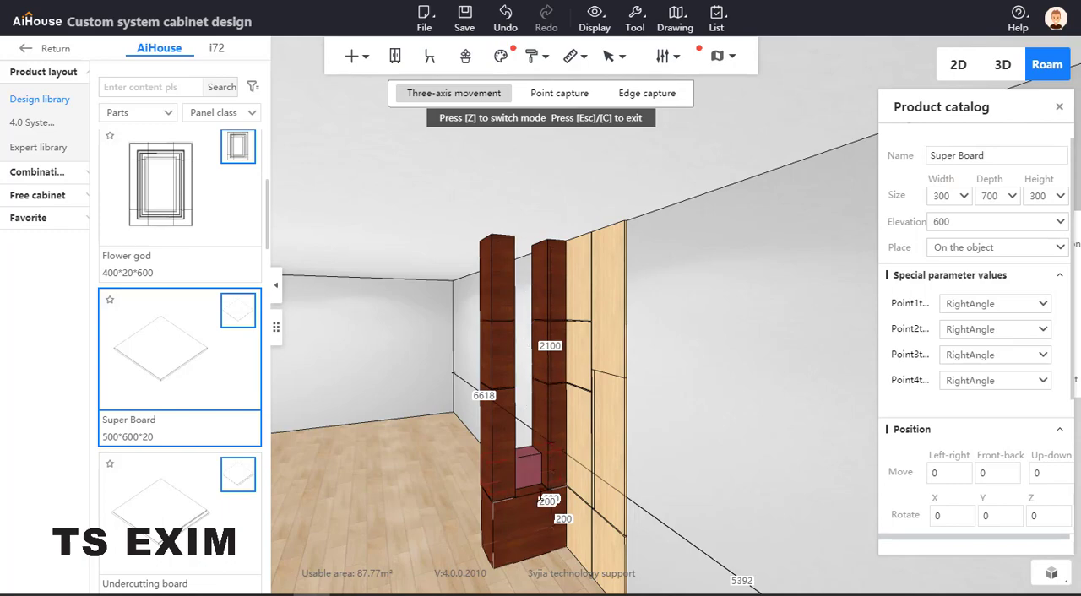
# Slide the new block about 199 across the base block with three-axis movement until it is flush with the stacks' outer side
pyautogui.scroll(5, 769, 389)
pyautogui.moveTo(748, 563); pyautogui.dragTo(476, 470, button='right')
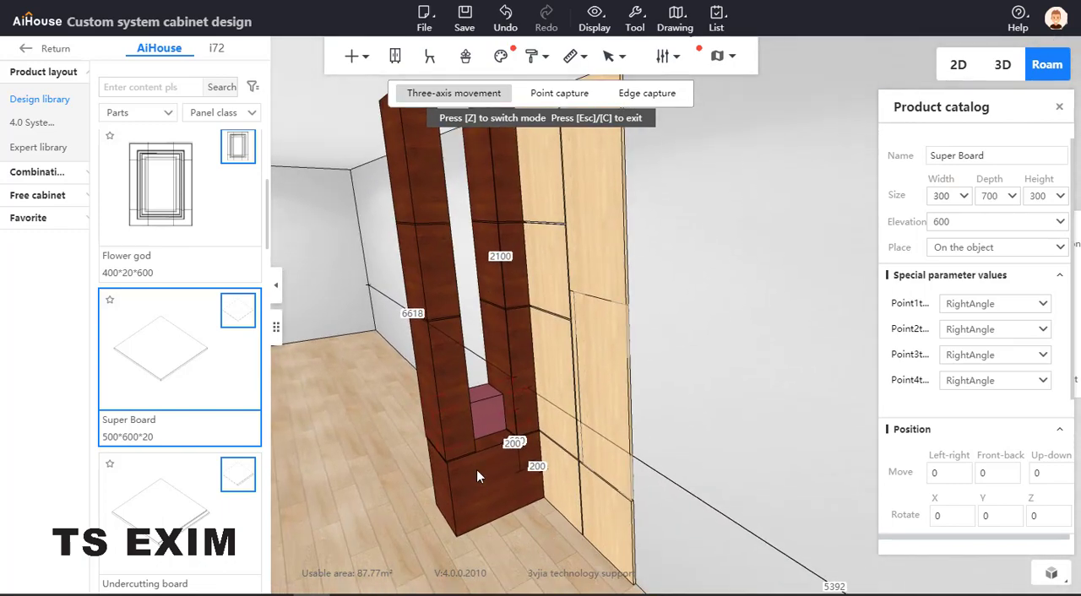
pyautogui.click(485, 417)
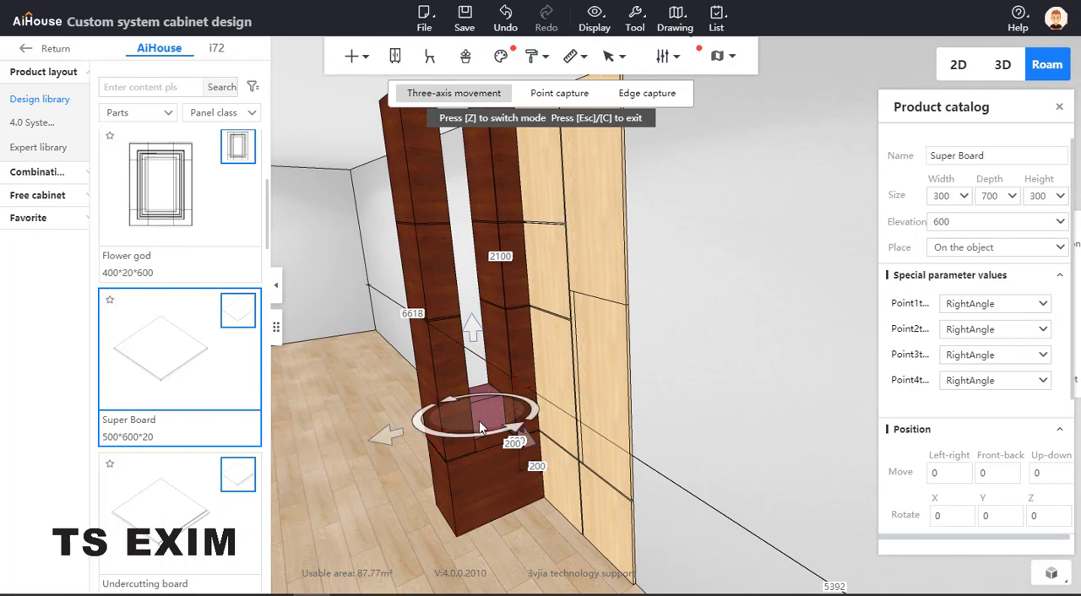
pyautogui.click(708, 486)
pyautogui.moveTo(706, 481); pyautogui.dragTo(657, 473)
pyautogui.click(503, 409)
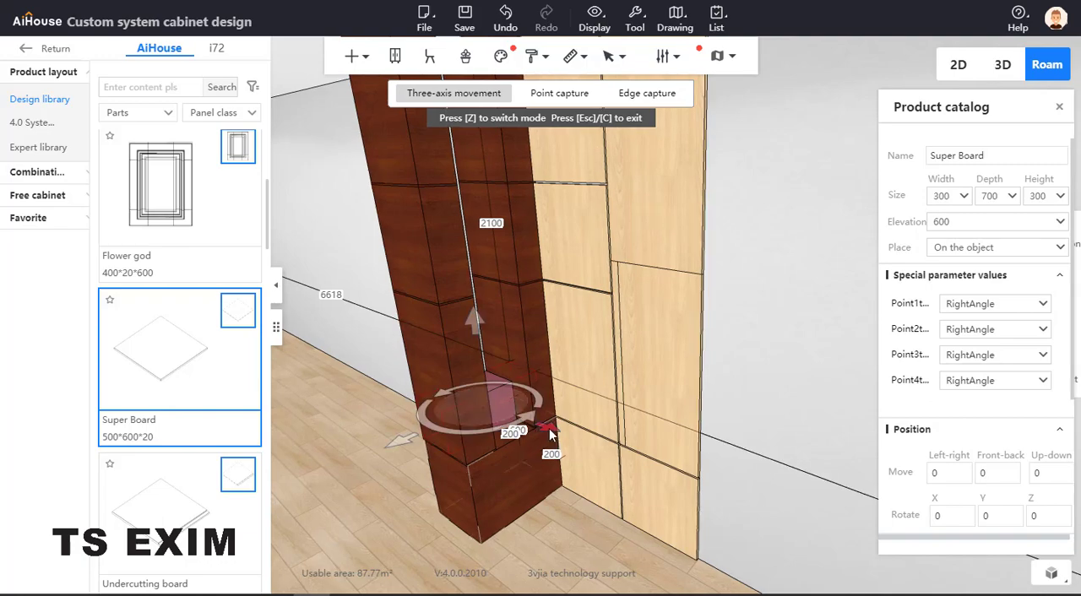
pyautogui.moveTo(549, 432); pyautogui.dragTo(572, 444)
# Raise the block to an elevation of 2700 so it closes the top of the niche between the stacks
pyautogui.moveTo(558, 324); pyautogui.dragTo(535, 311, button='right')
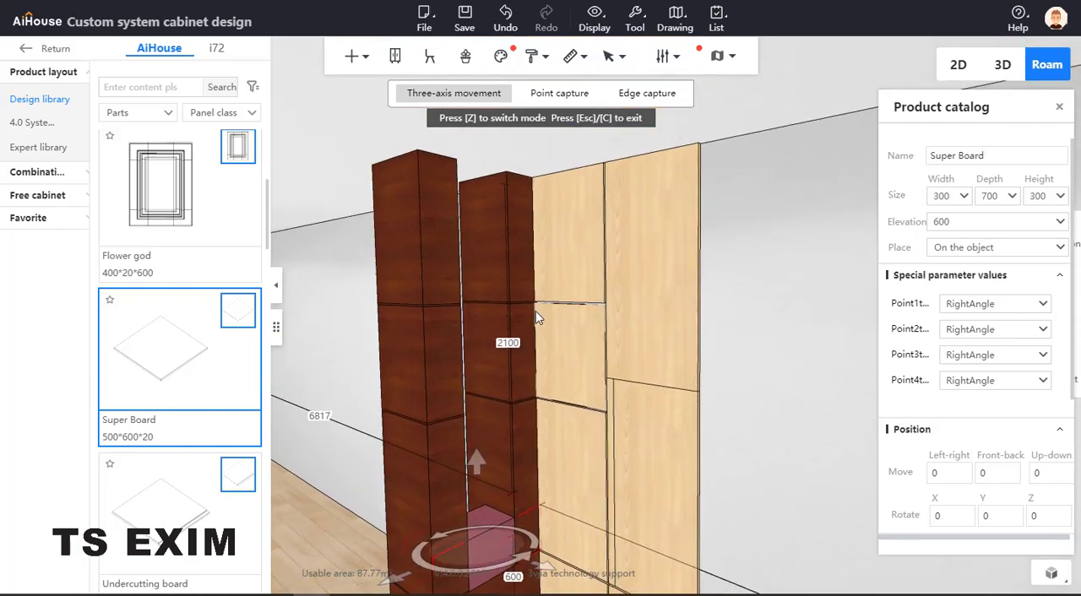
pyautogui.doubleClick(517, 342)
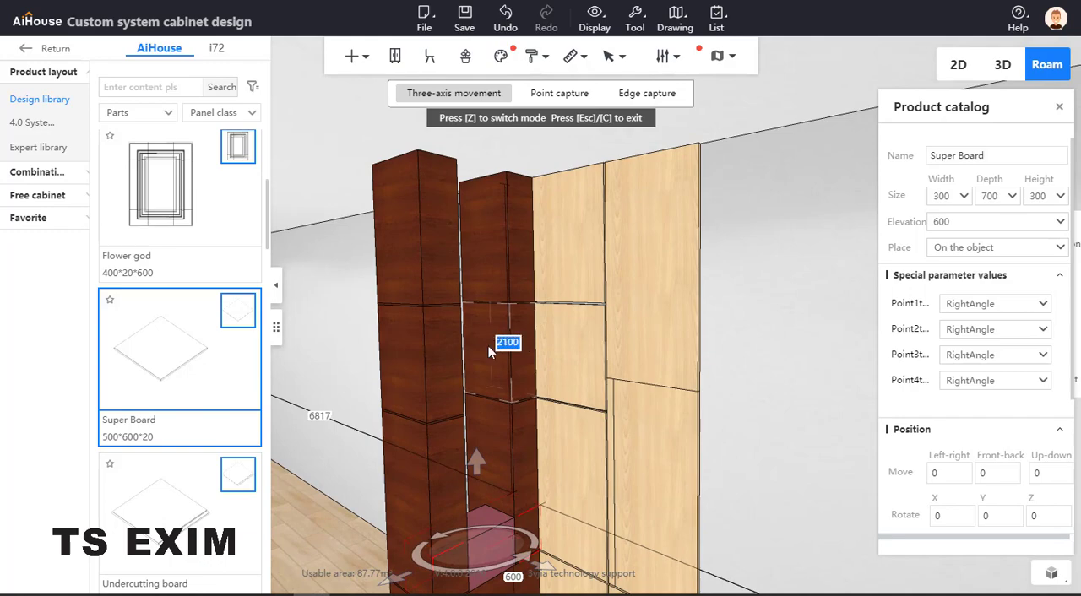
pyautogui.press('Return')
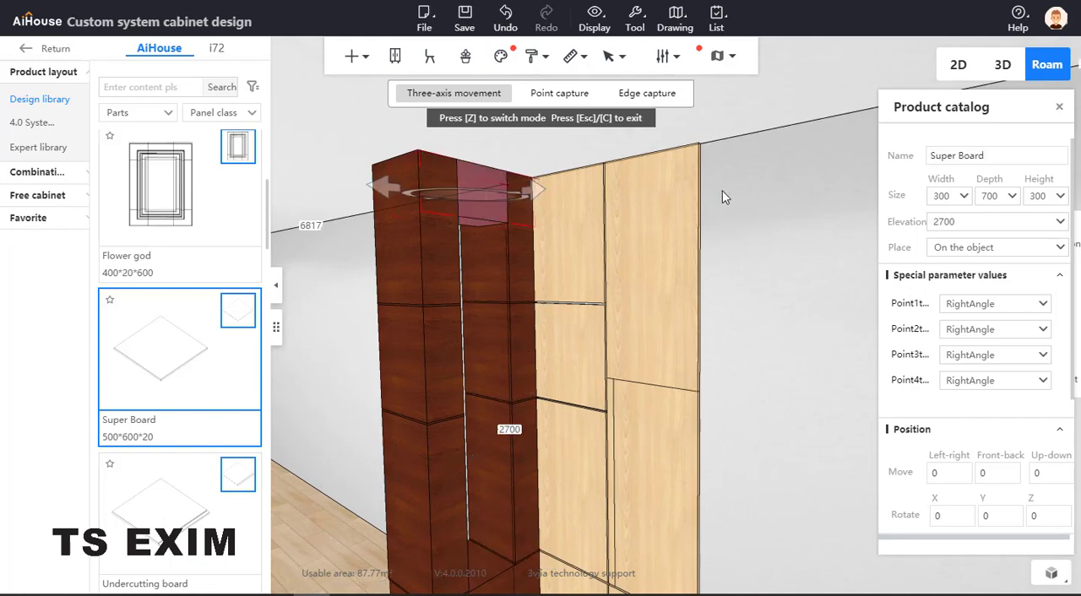
pyautogui.moveTo(812, 230); pyautogui.dragTo(764, 277, button='right')
pyautogui.click(764, 277)
pyautogui.moveTo(764, 277); pyautogui.dragTo(516, 301)
pyautogui.moveTo(449, 397); pyautogui.dragTo(490, 280)
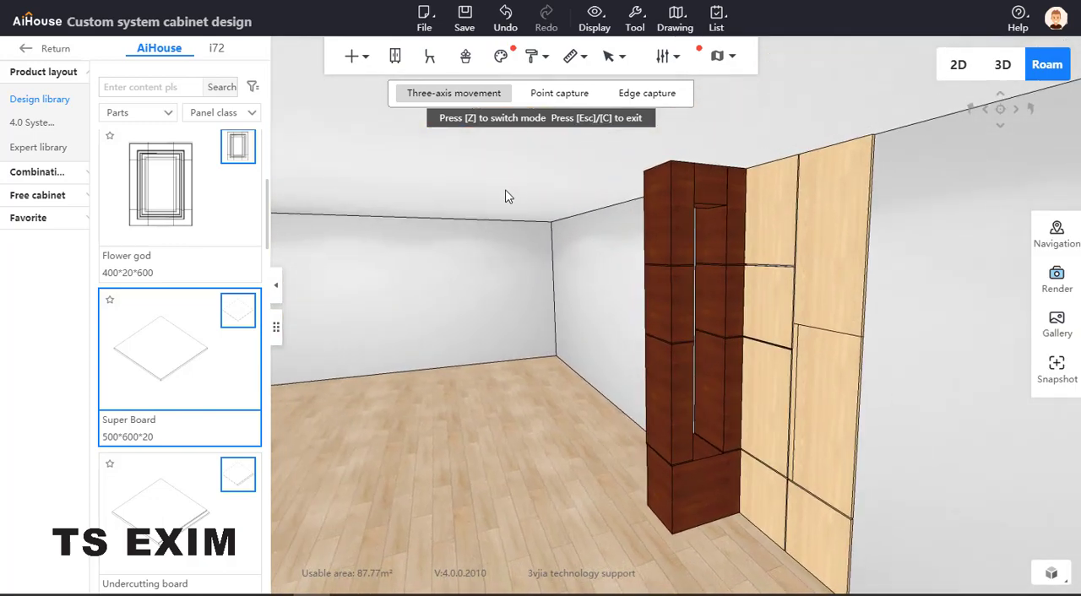
pyautogui.press('Escape')
# Ungroup the front stack's combination into its individual boards
pyautogui.moveTo(576, 303); pyautogui.dragTo(744, 275)
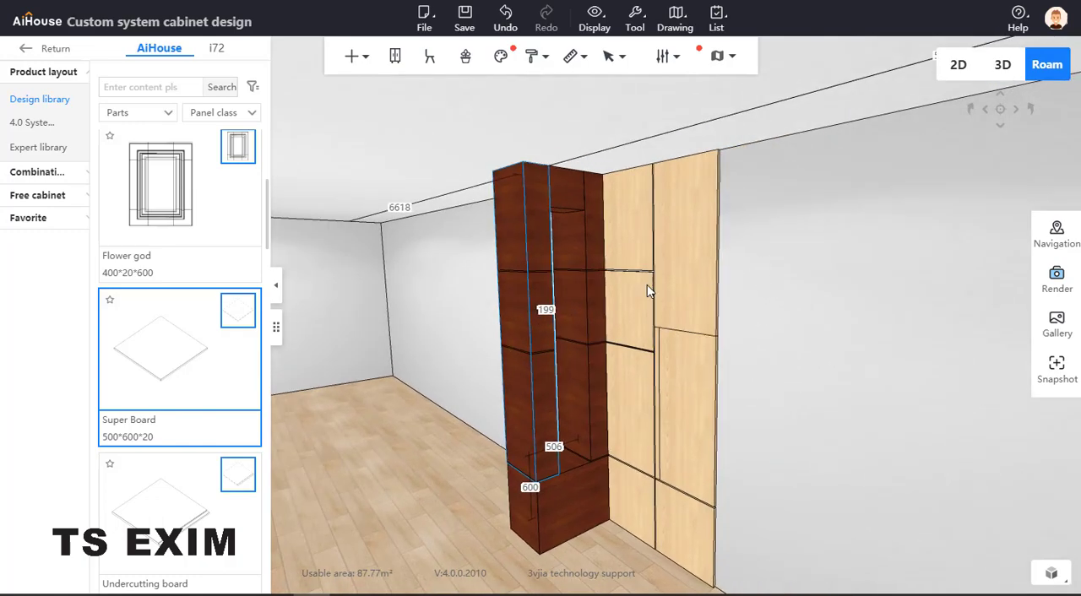
pyautogui.rightClick(417, 370)
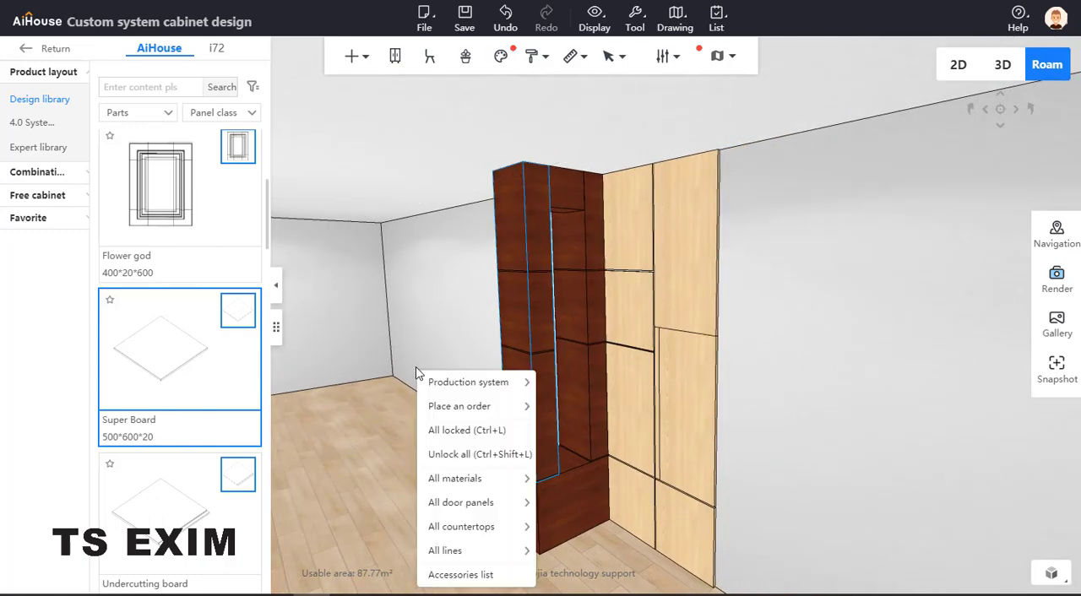
pyautogui.click(530, 237)
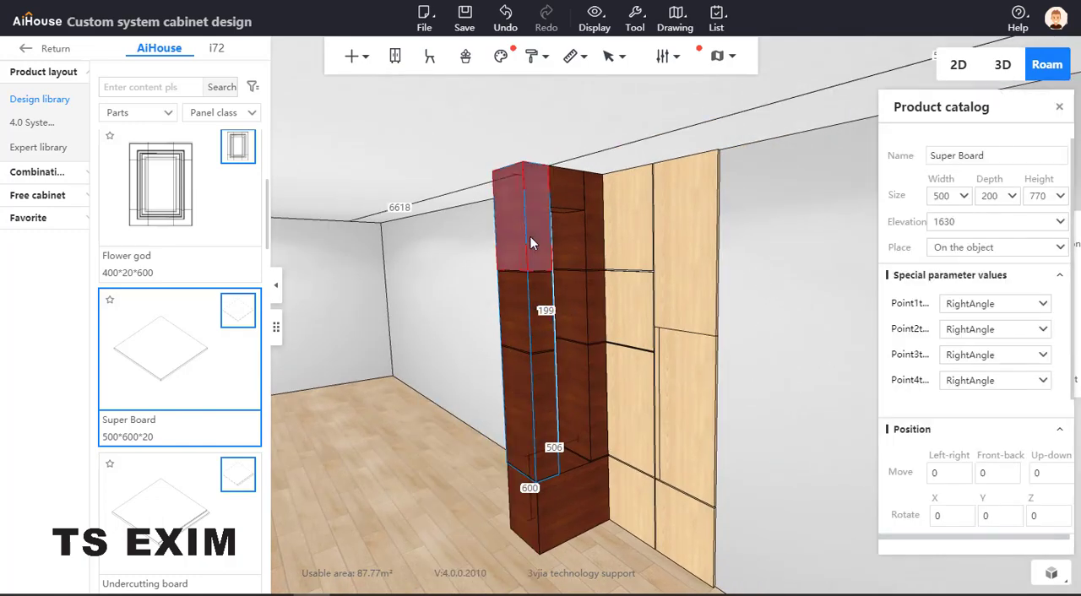
pyautogui.click(531, 243)
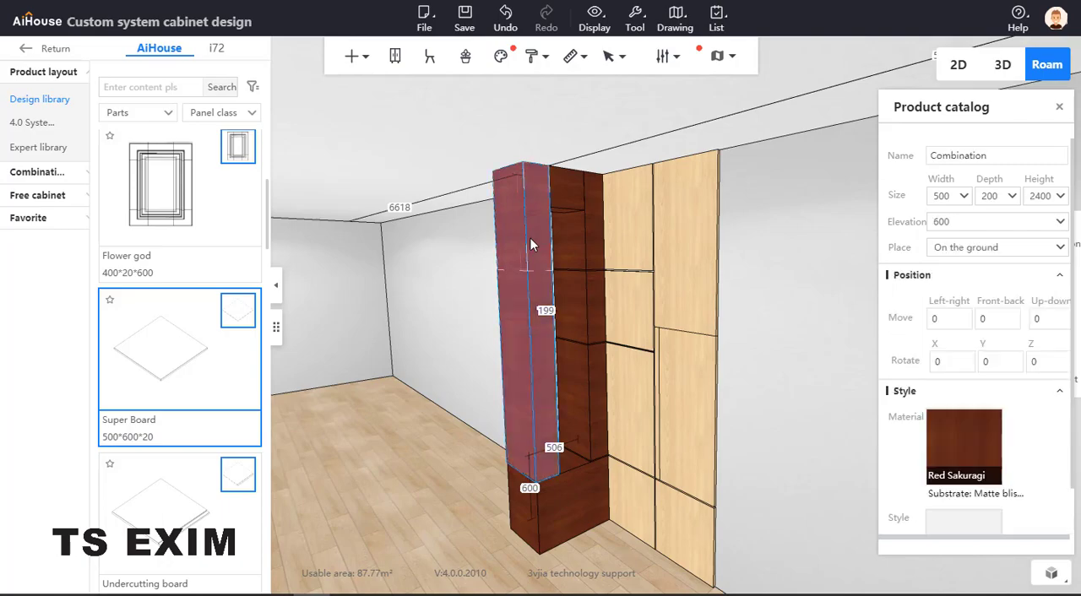
pyautogui.hotkey('ctrl', 'shift', 'g')
# Ungroup the rear stack's combination, leaving nothing selected
pyautogui.click(501, 346)
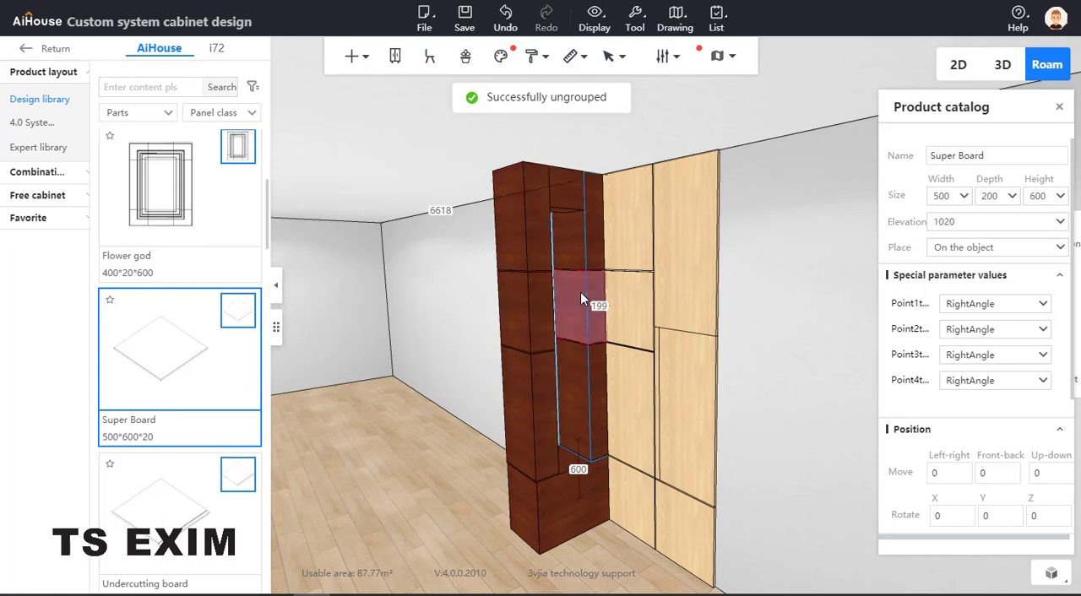
pyautogui.click(580, 293)
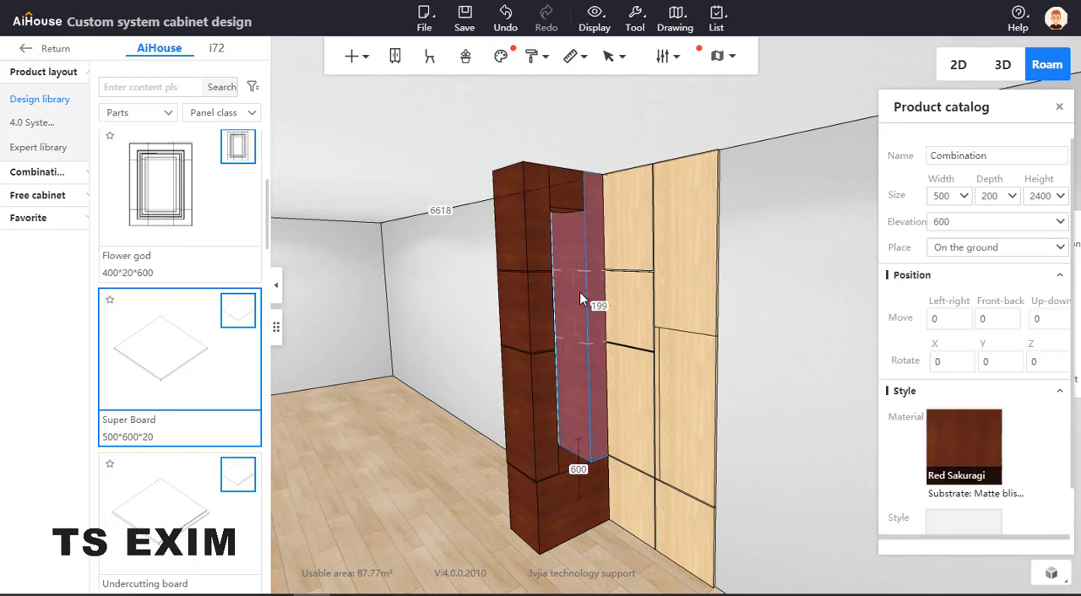
pyautogui.hotkey('ctrl', 'shift', 'g')
pyautogui.click(575, 343)
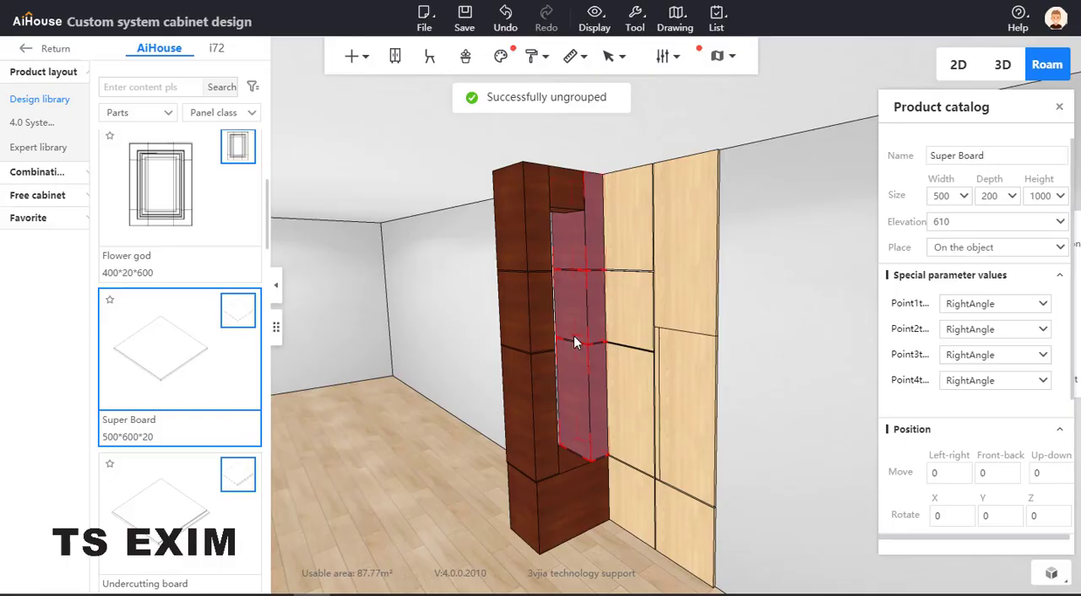
pyautogui.click(460, 363)
# Apply the Gold white oak material from the double-faced Oak wood category as cabinet material to all panels and column boards
pyautogui.moveTo(441, 403); pyautogui.dragTo(452, 409)
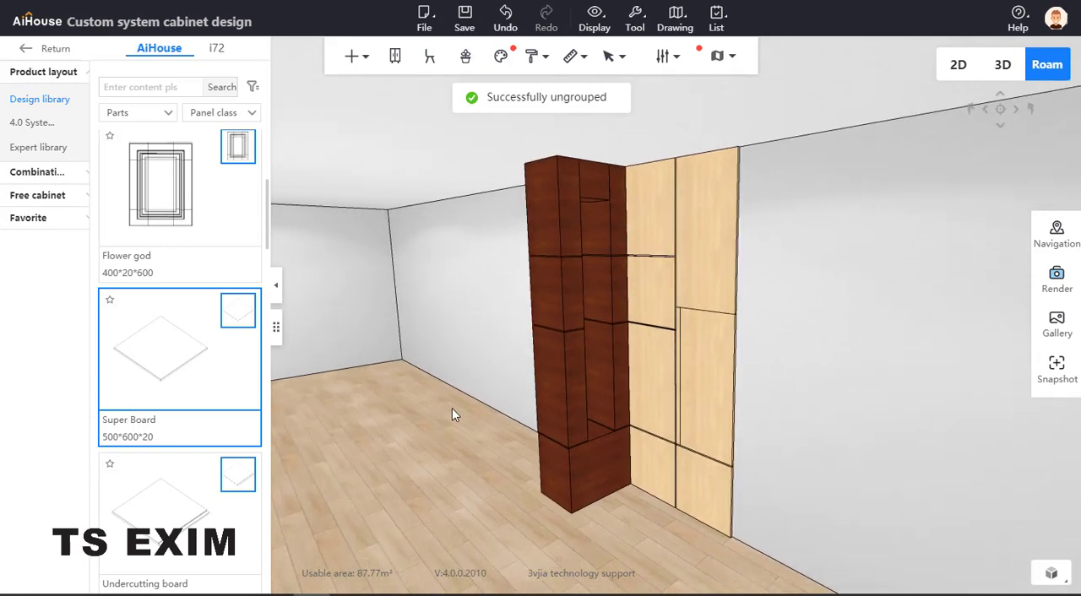
pyautogui.rightClick(408, 440)
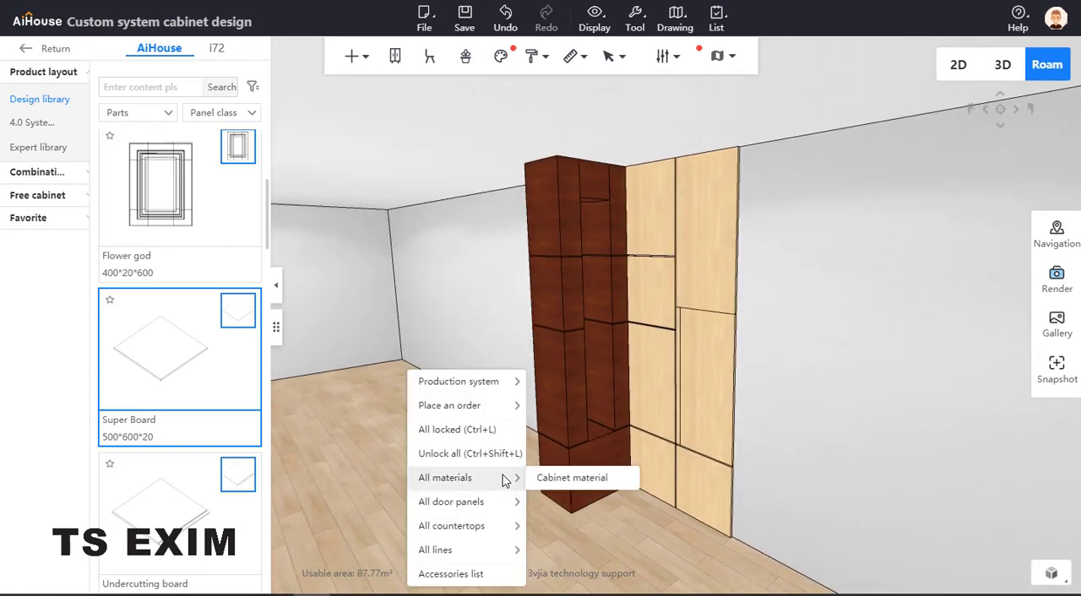
pyautogui.click(590, 478)
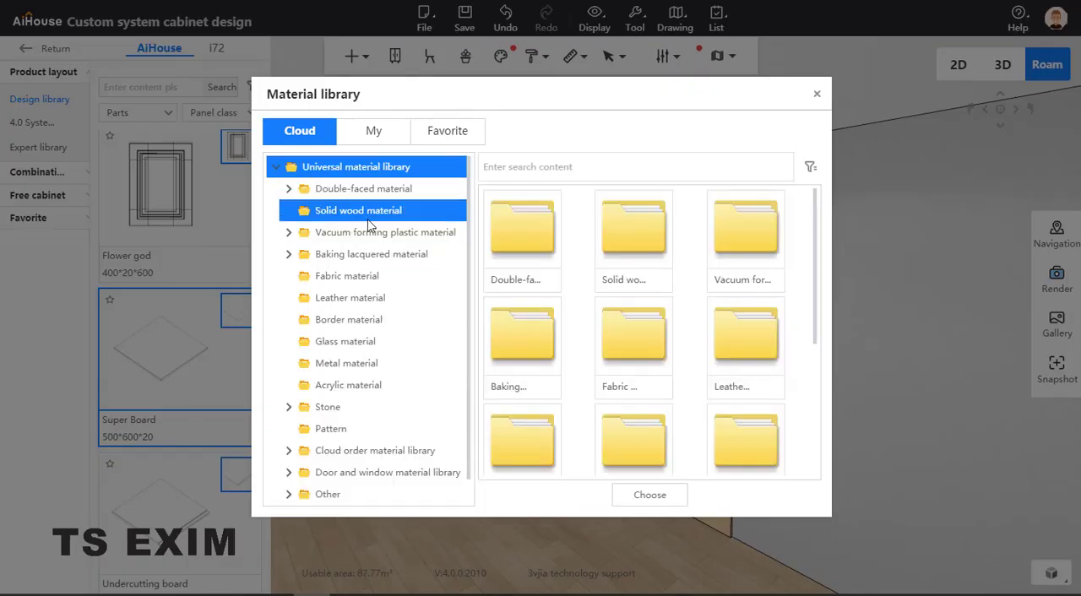
pyautogui.click(387, 190)
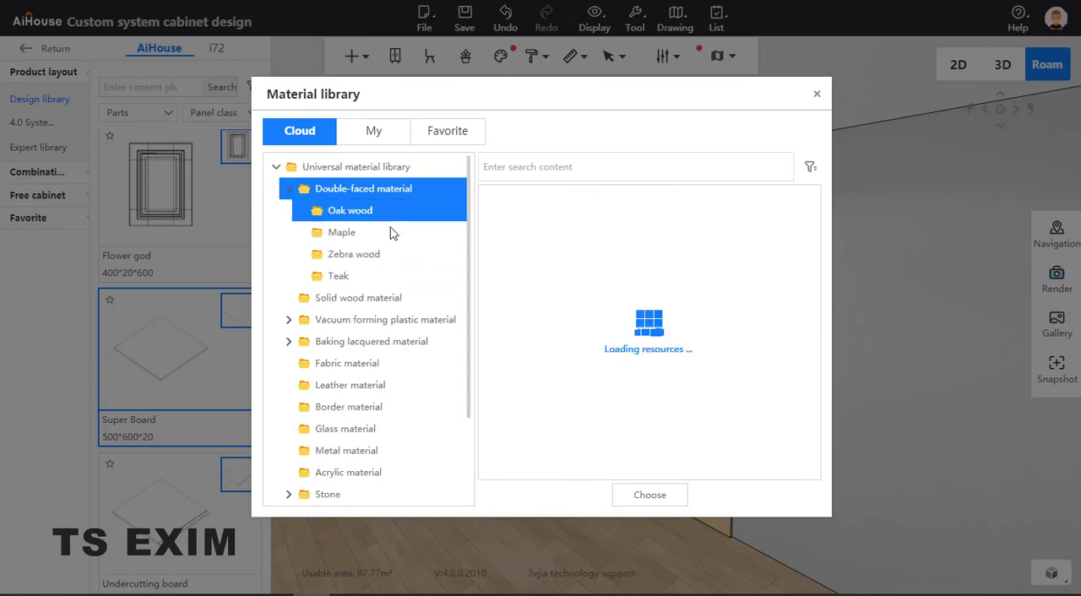
pyautogui.click(389, 254)
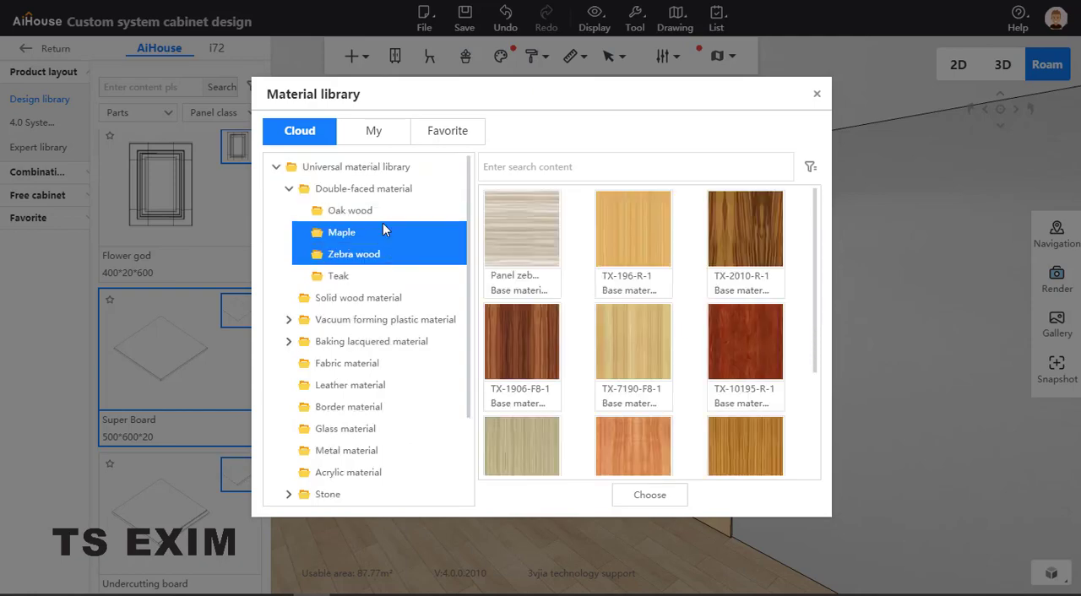
pyautogui.click(387, 232)
pyautogui.click(383, 213)
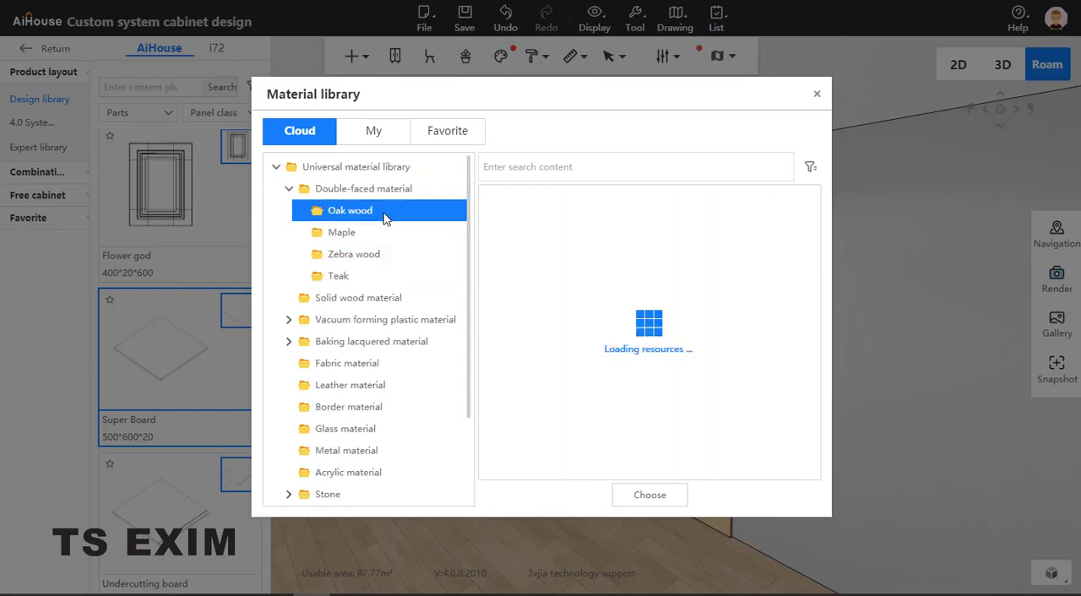
pyautogui.scroll(-2, 731, 355)
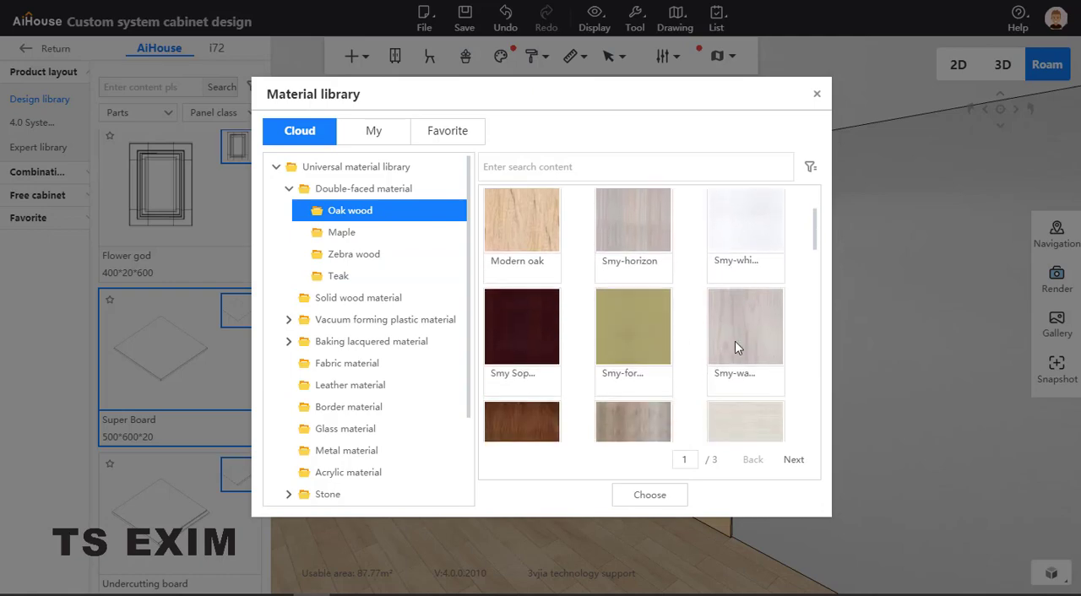
pyautogui.scroll(-5, 630, 328)
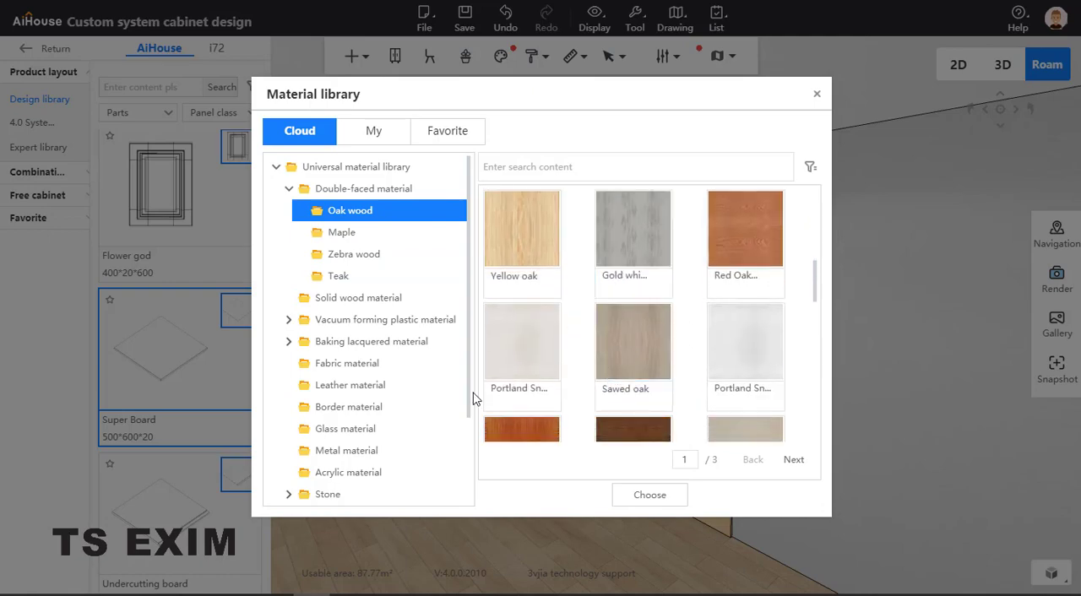
pyautogui.click(648, 494)
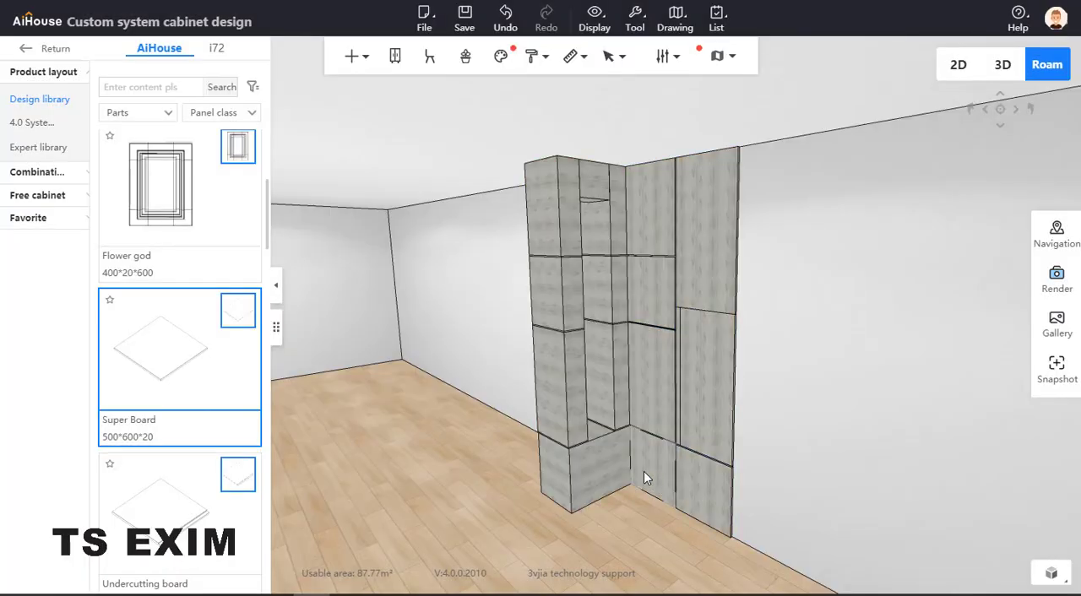
# Select the 10 mm Super Board gap strip at elevation 1610 in the rear stack and bring up its style settings
pyautogui.scroll(10, 602, 461)
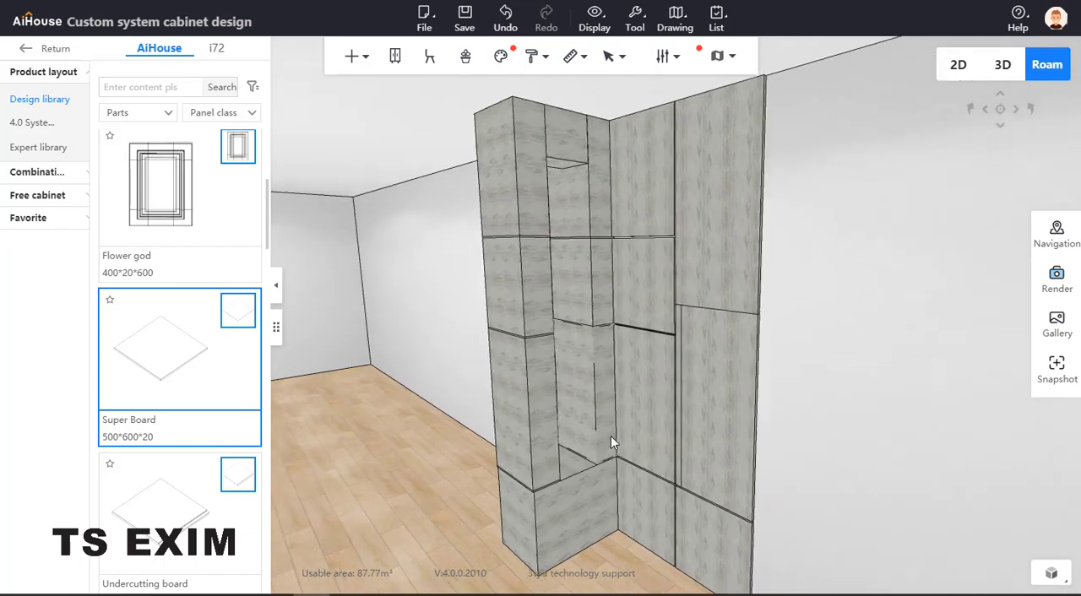
pyautogui.scroll(3, 657, 347)
pyautogui.scroll(-6, 658, 345)
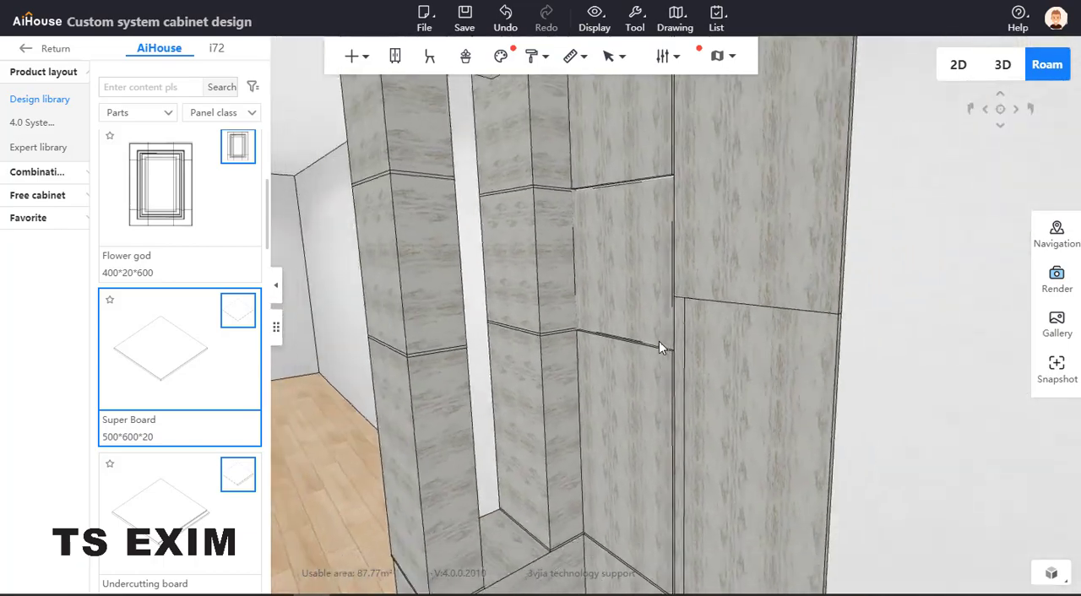
pyautogui.scroll(1, 660, 350)
pyautogui.scroll(2, 660, 349)
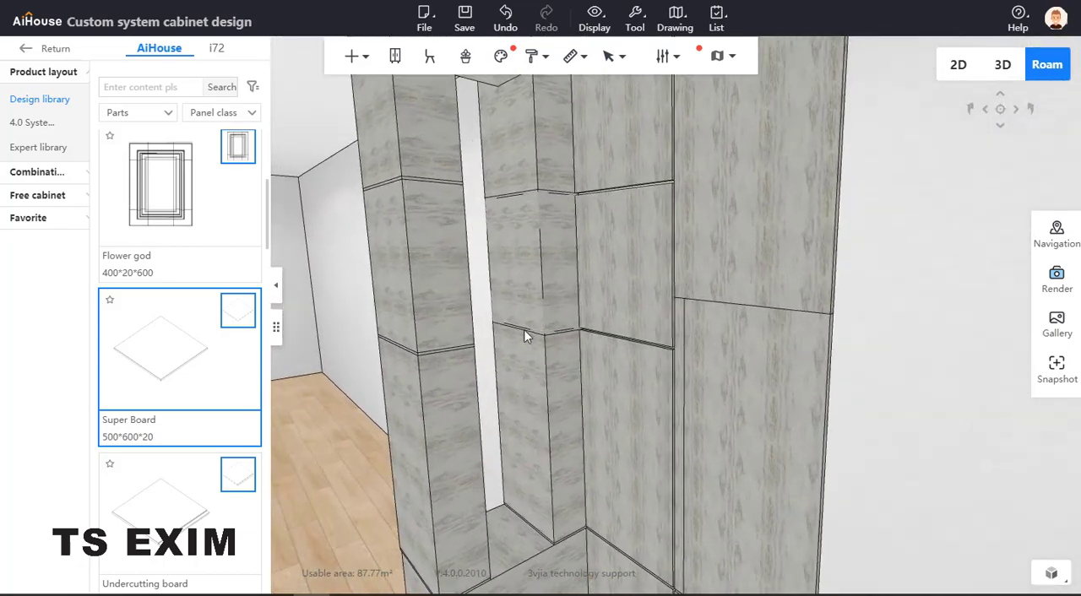
pyautogui.scroll(4, 466, 358)
pyautogui.click(473, 351)
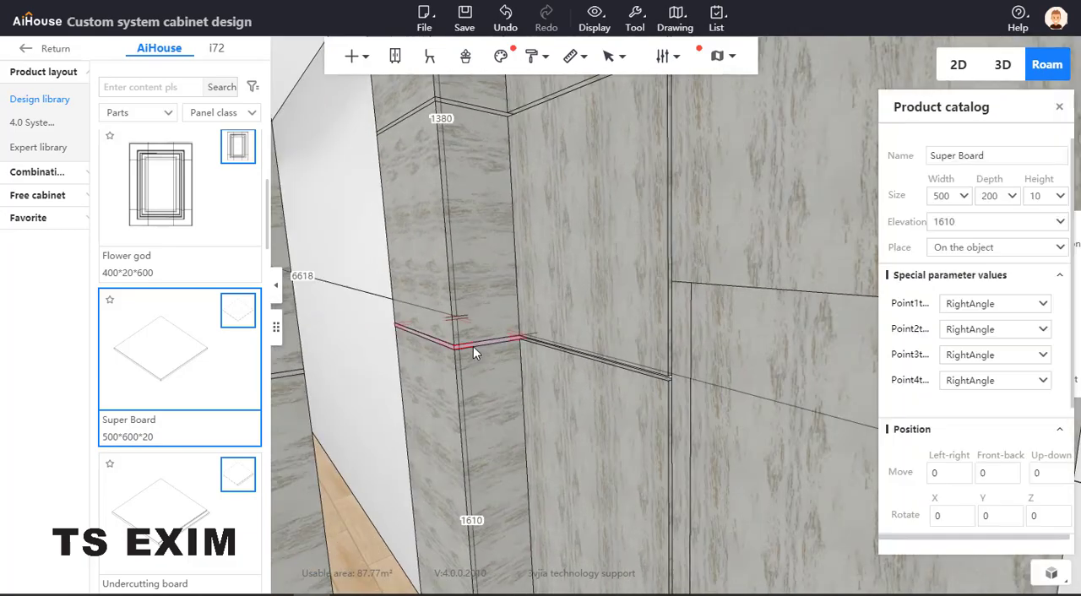
pyautogui.scroll(-3, 971, 418)
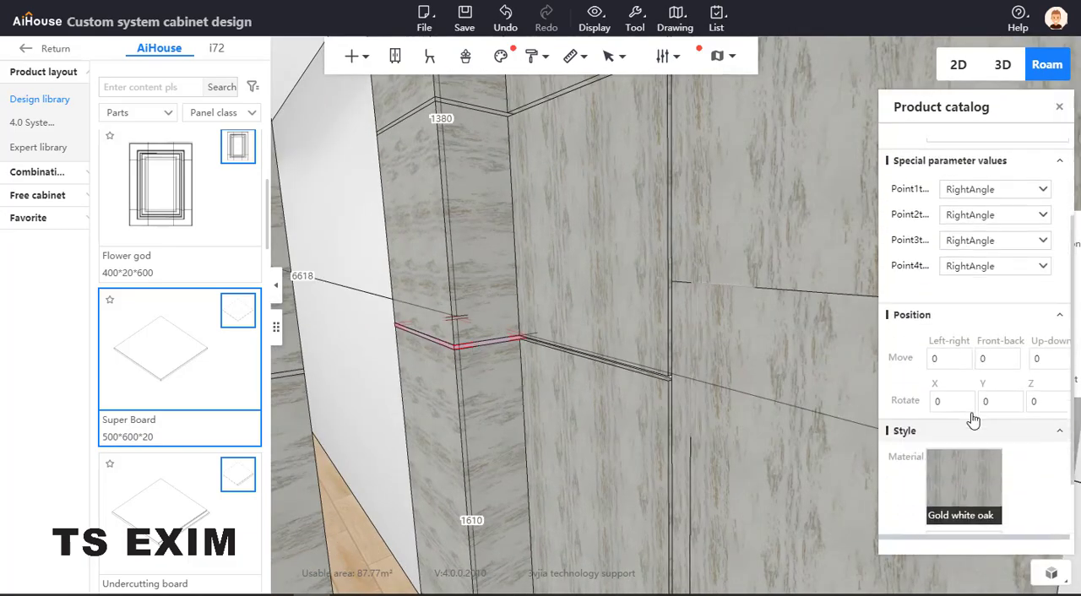
# Apply the Agate Red finish from the matte lacquered baking materials to the selected gap strip
pyautogui.click(963, 411)
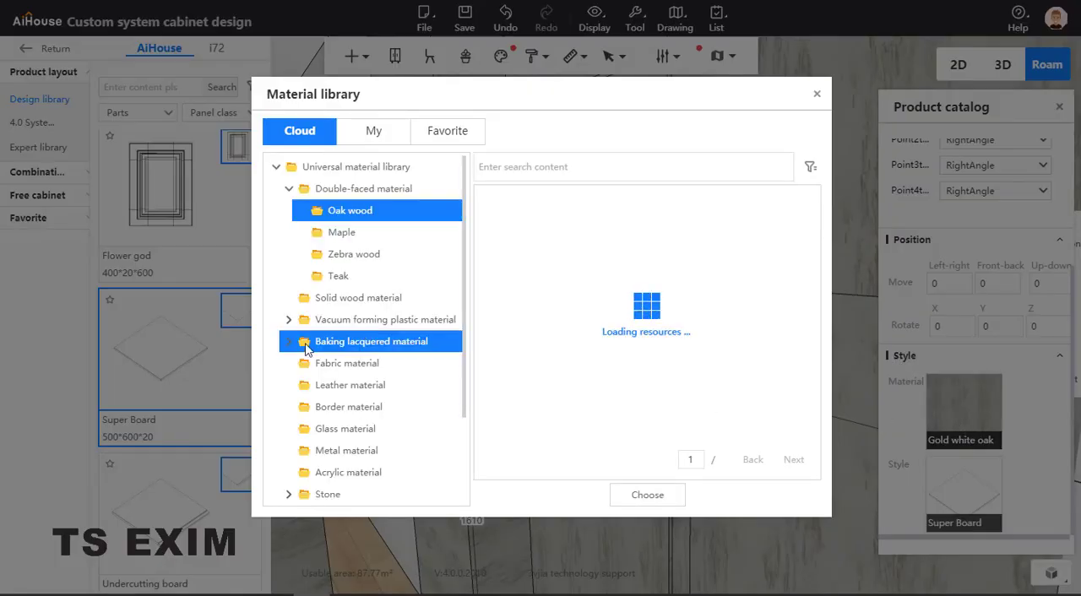
pyautogui.click(335, 347)
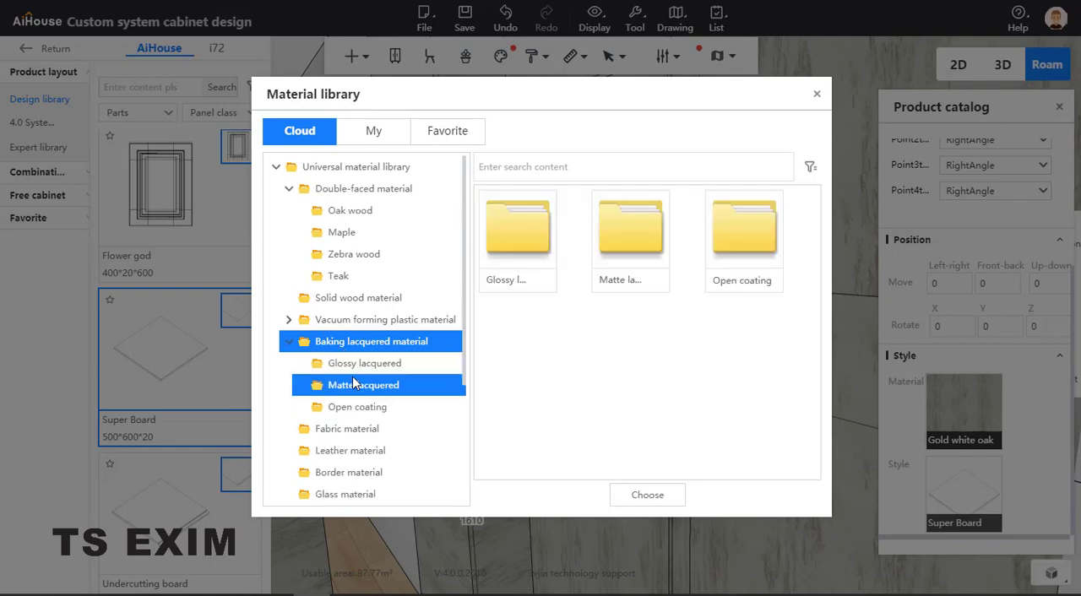
pyautogui.click(358, 387)
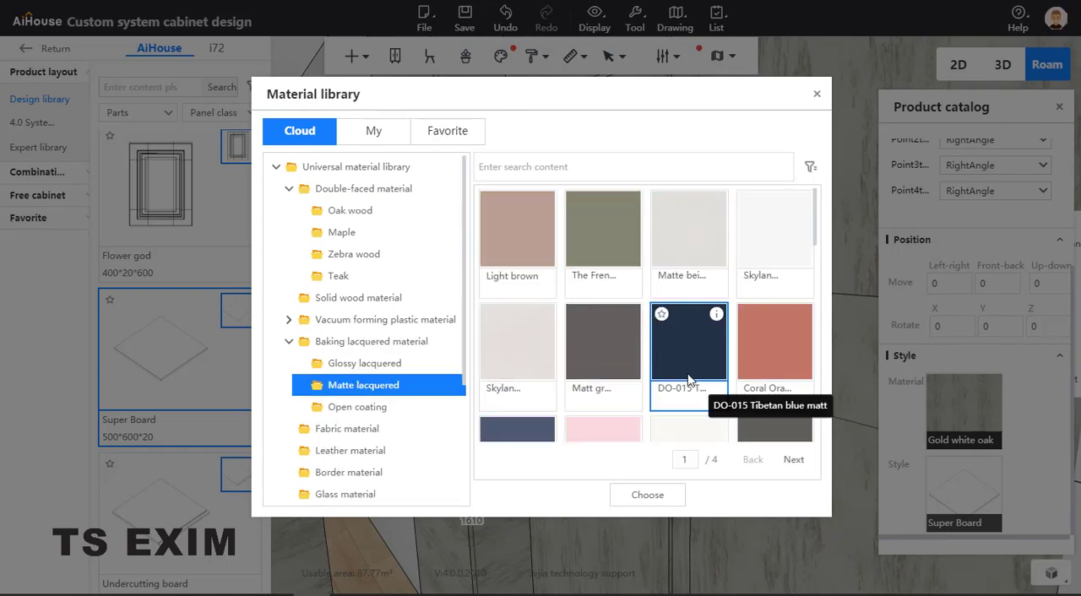
pyautogui.scroll(-2, 667, 368)
pyautogui.scroll(-3, 663, 365)
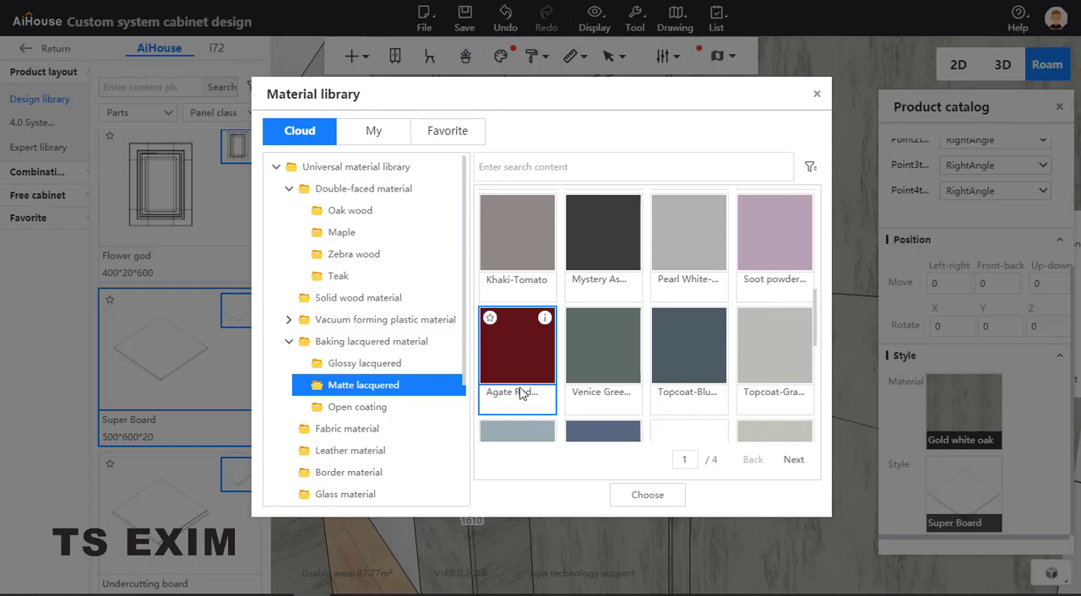
pyautogui.click(649, 494)
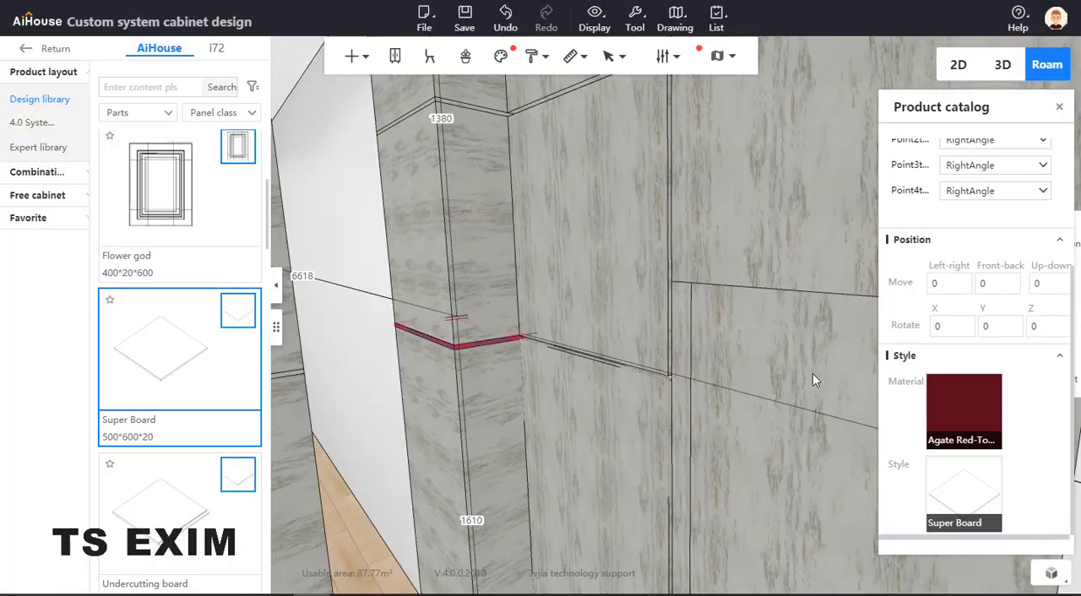
# Set the gap strip's material to Baomo Black from the matte lacquered category and close its properties
pyautogui.click(962, 412)
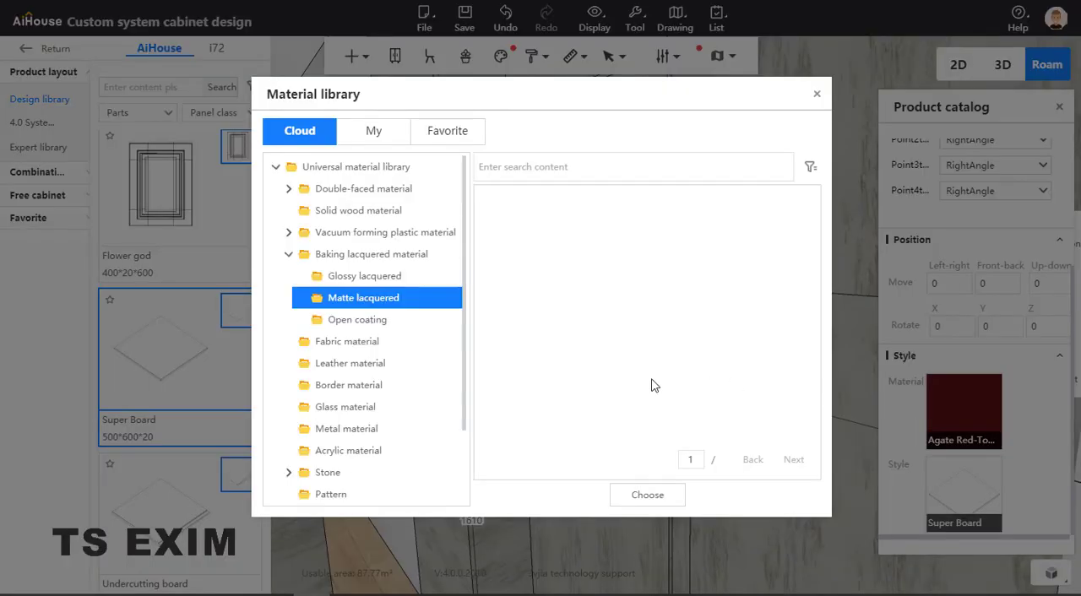
pyautogui.scroll(-5, 552, 340)
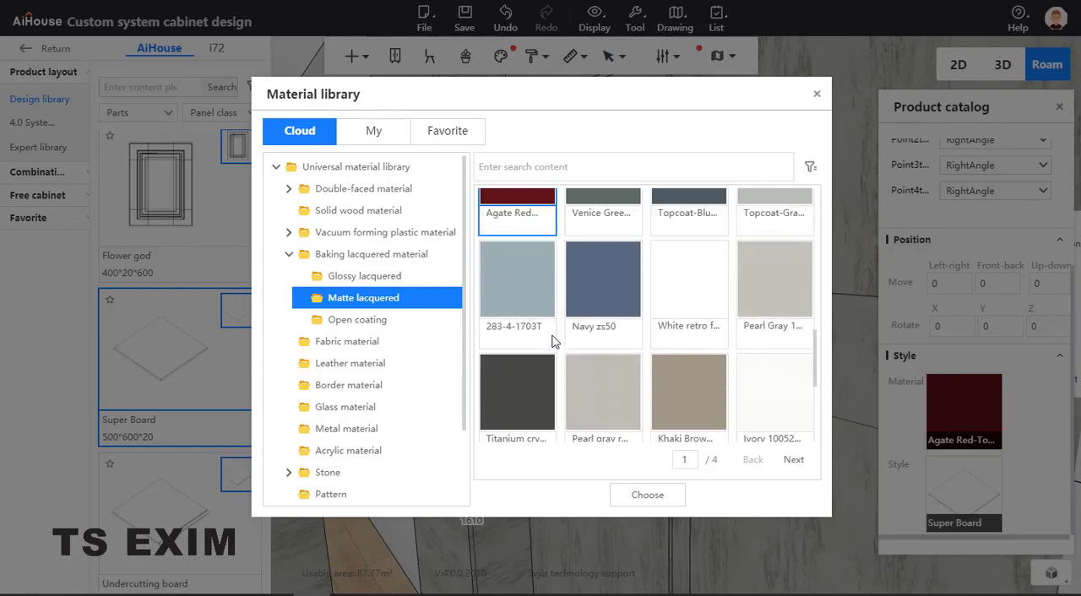
pyautogui.click(680, 501)
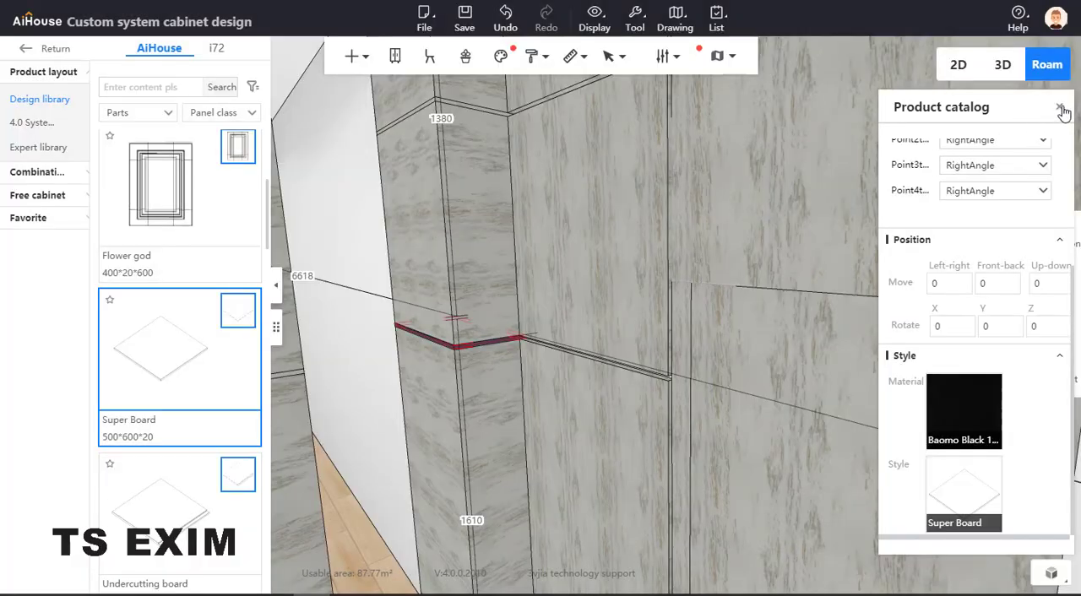
pyautogui.click(1061, 108)
# Copy the black strip's material with the format painter onto the front stack's gap strip at the same height
pyautogui.moveTo(666, 272); pyautogui.dragTo(450, 334)
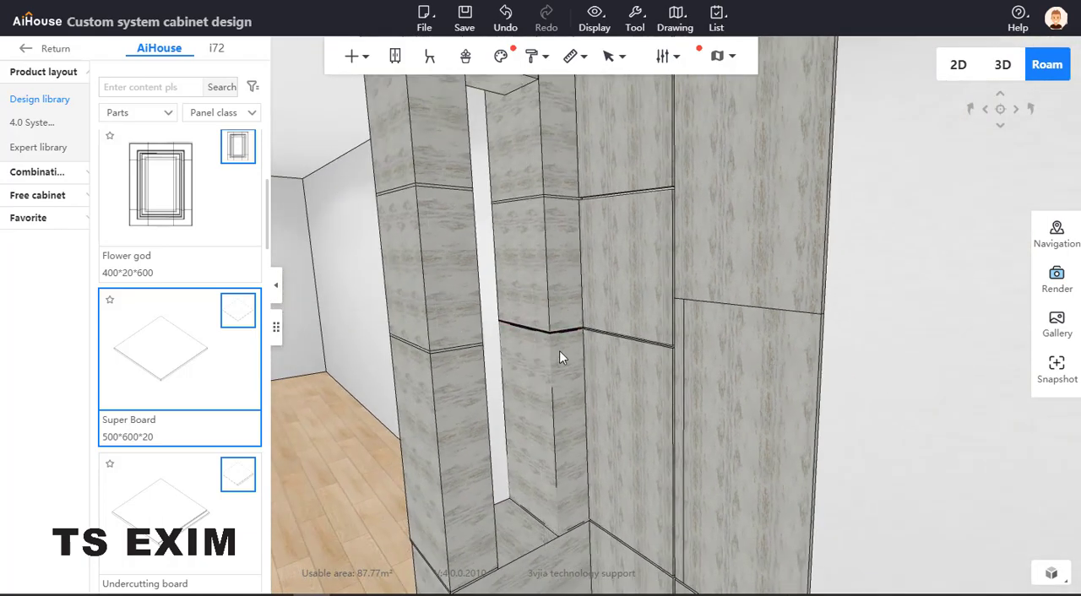
pyautogui.moveTo(559, 350)
pyautogui.mouseDown()
pyautogui.moveTo(695, 224)
pyautogui.moveTo(596, 250)
pyautogui.moveTo(561, 334)
pyautogui.mouseUp()
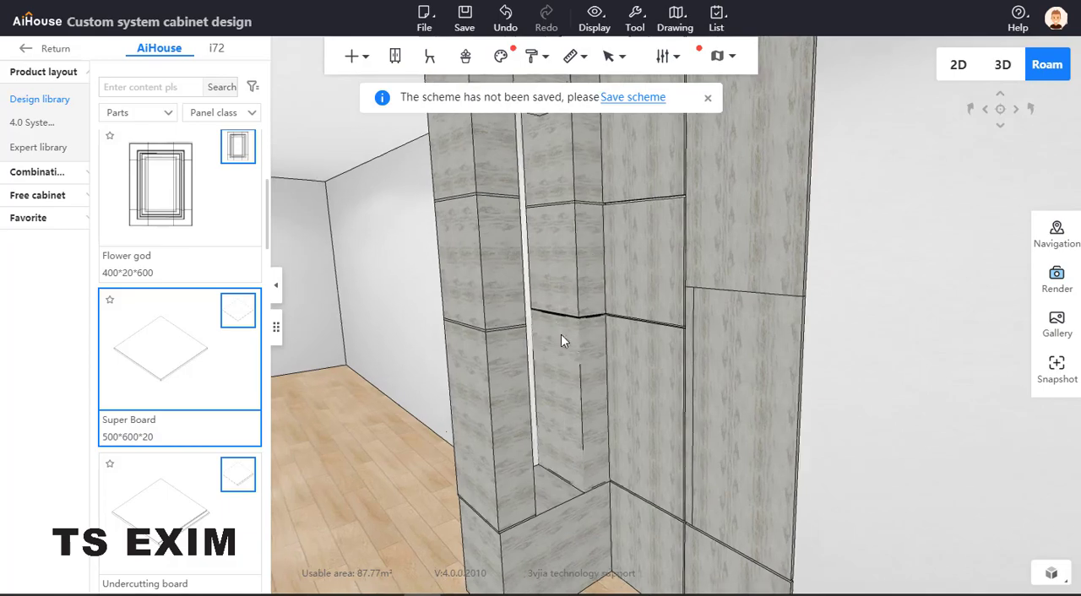
pyautogui.scroll(6, 560, 335)
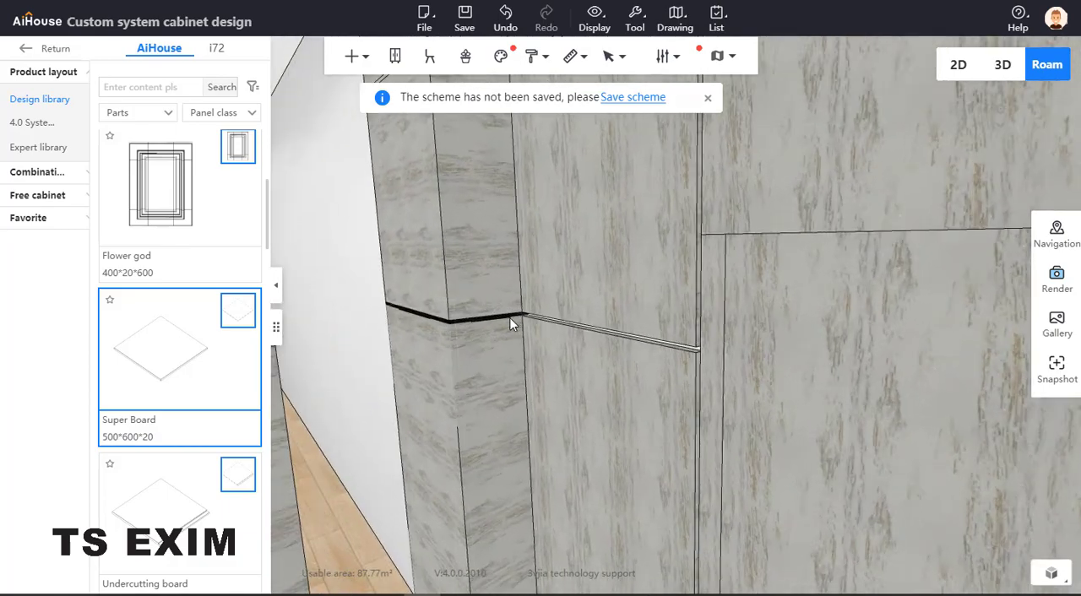
pyautogui.click(506, 320)
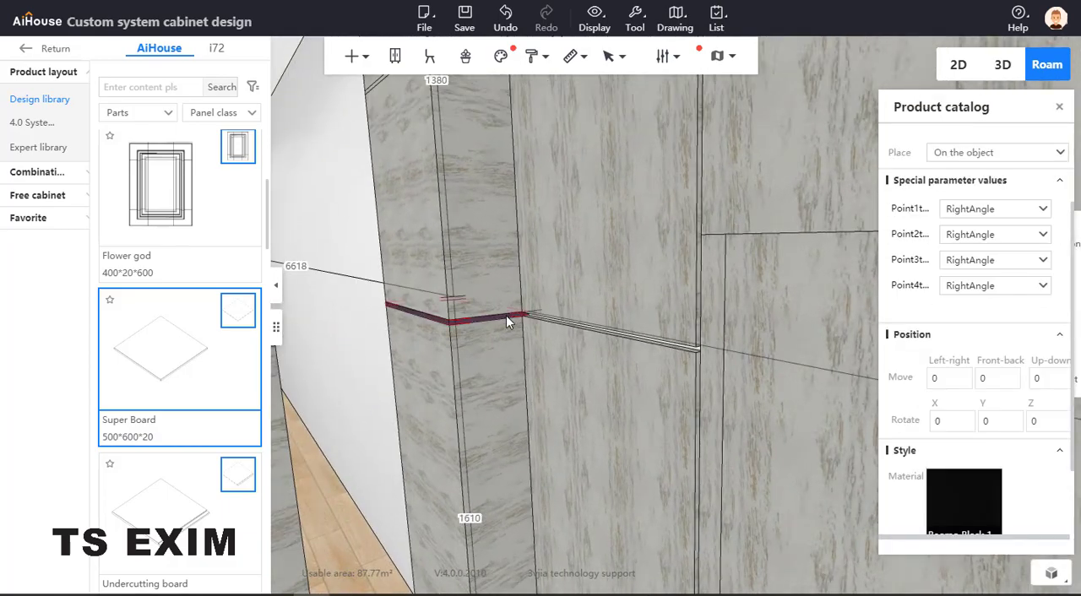
pyautogui.rightClick(507, 317)
pyautogui.moveTo(561, 526)
pyautogui.click(662, 533)
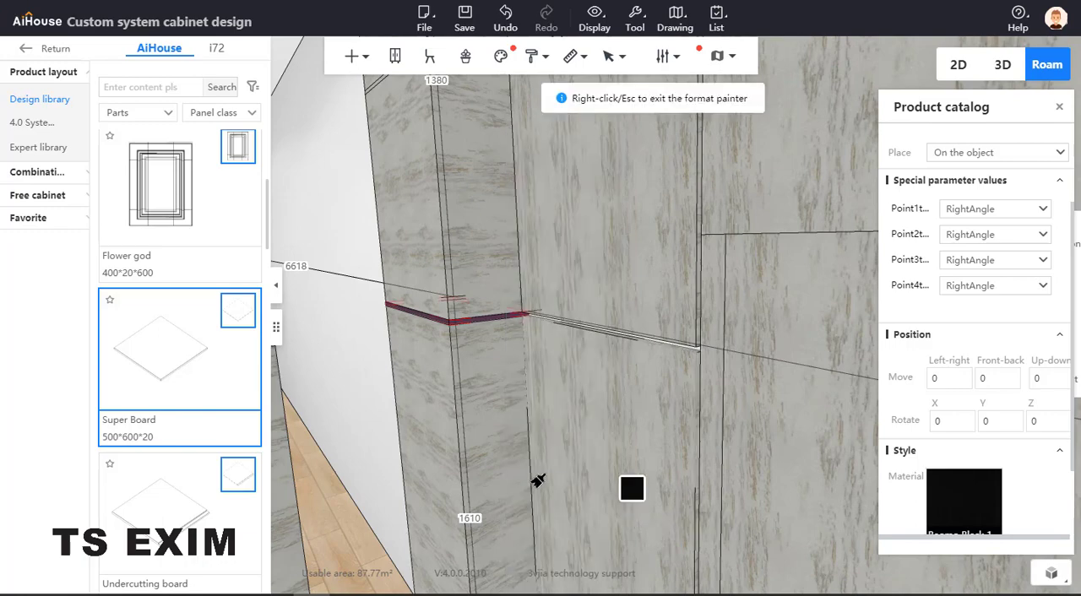
pyautogui.moveTo(497, 465)
pyautogui.mouseDown()
pyautogui.moveTo(465, 465)
pyautogui.moveTo(437, 441)
pyautogui.mouseUp()
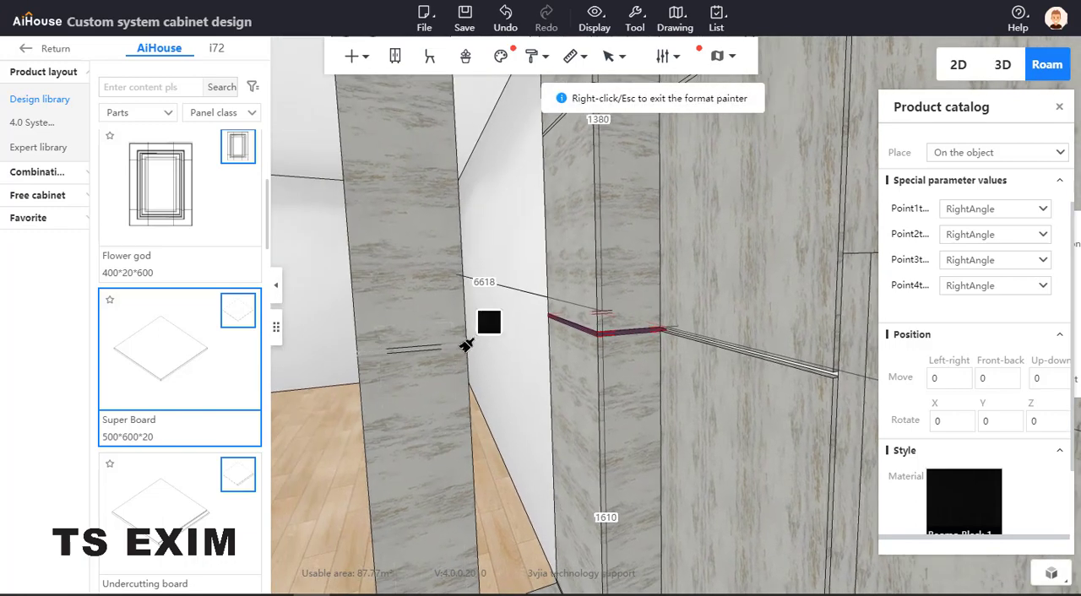
pyautogui.click(464, 349)
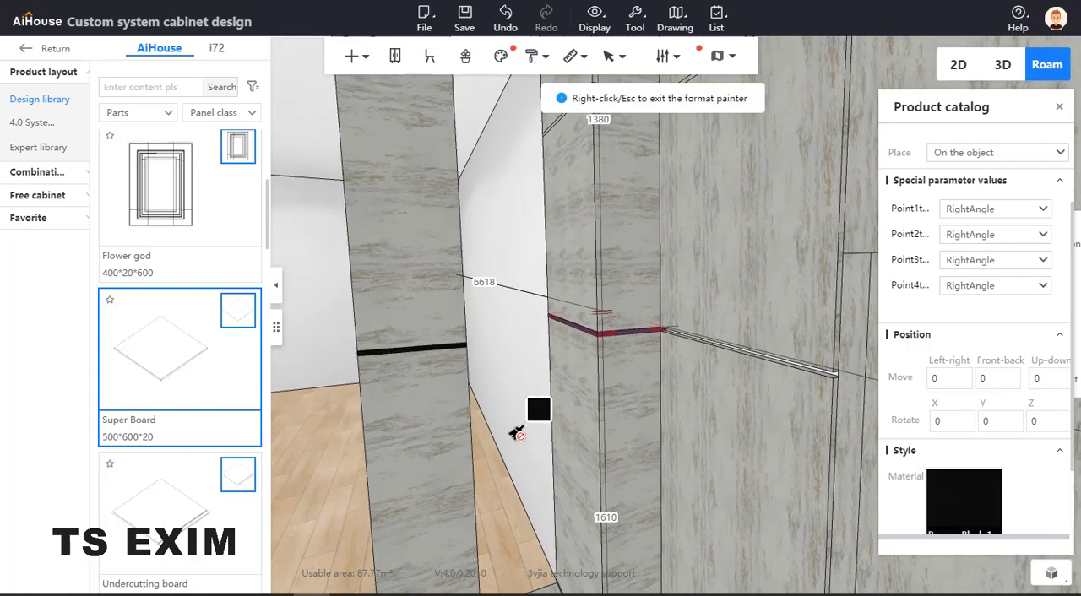
# Paint the remaining upper and lower gap strips of both stacks with the copied black material, then exit the format painter
pyautogui.press('e')
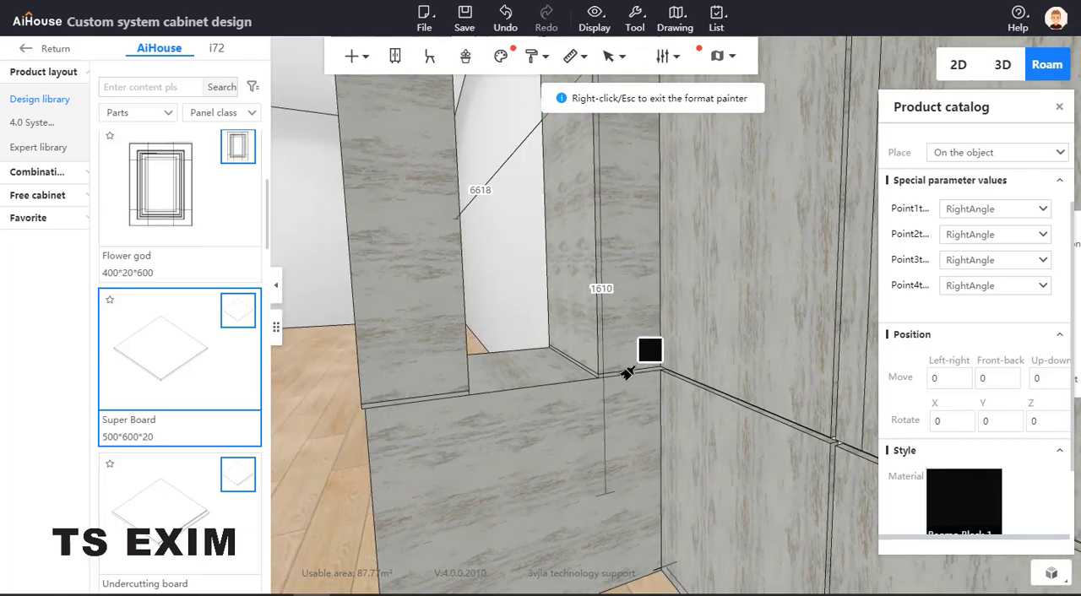
pyautogui.click(626, 373)
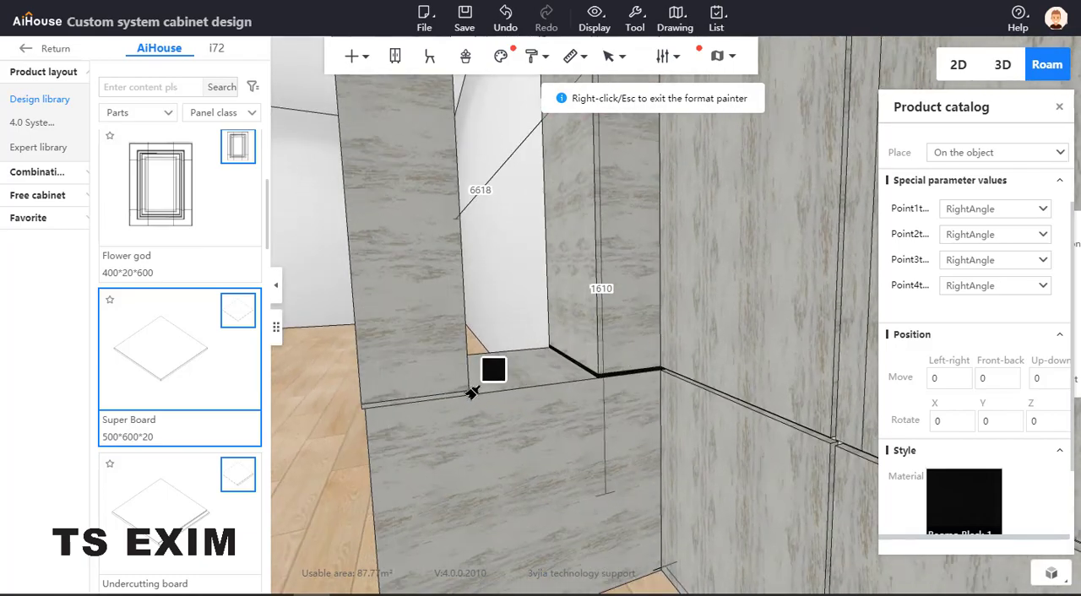
pyautogui.press('e')
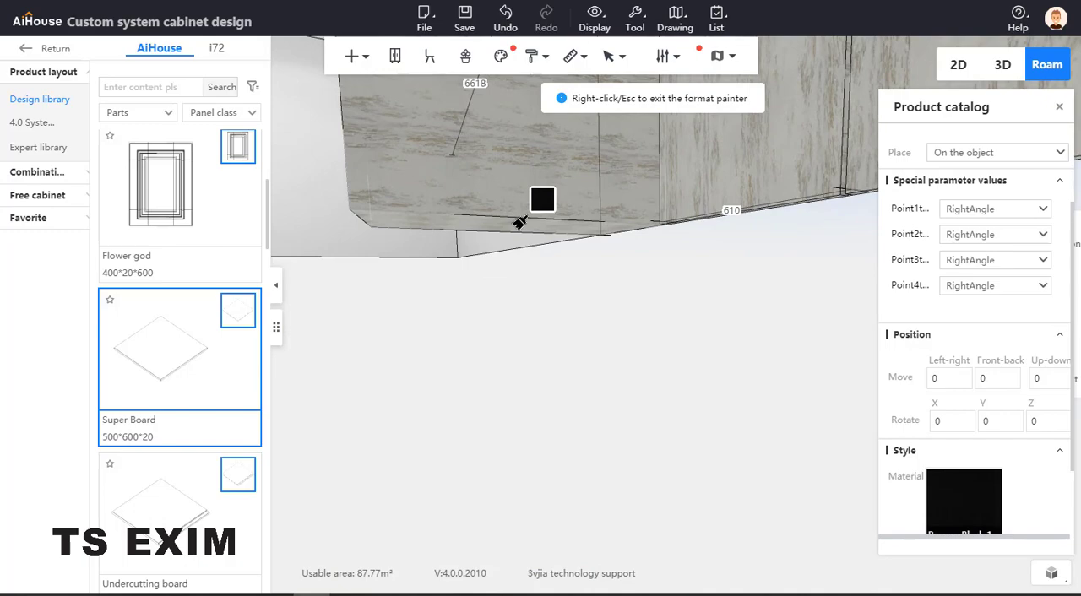
pyautogui.press('q')
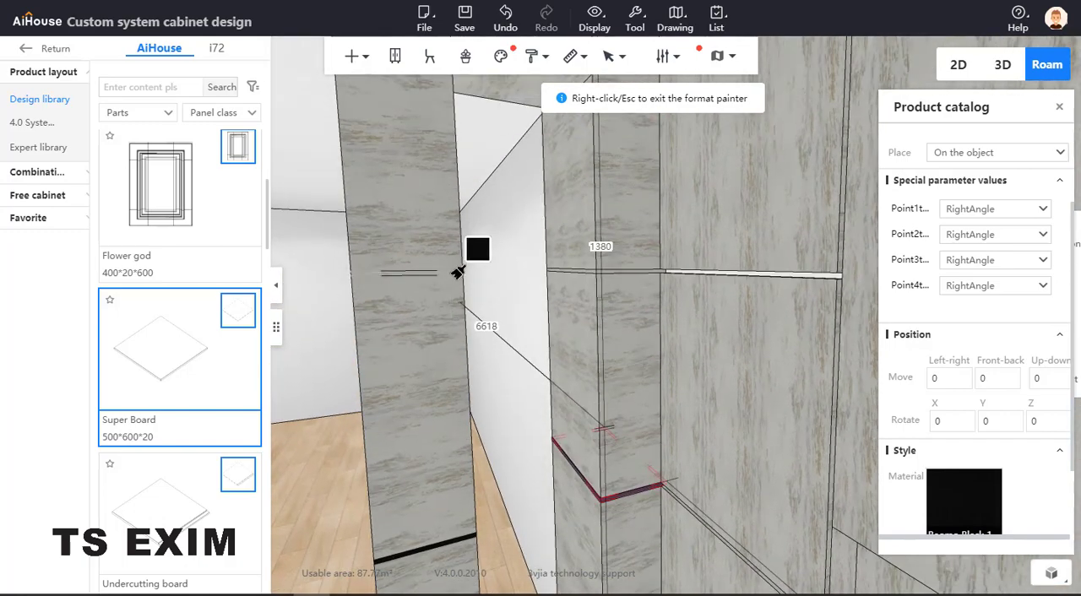
pyautogui.click(599, 271)
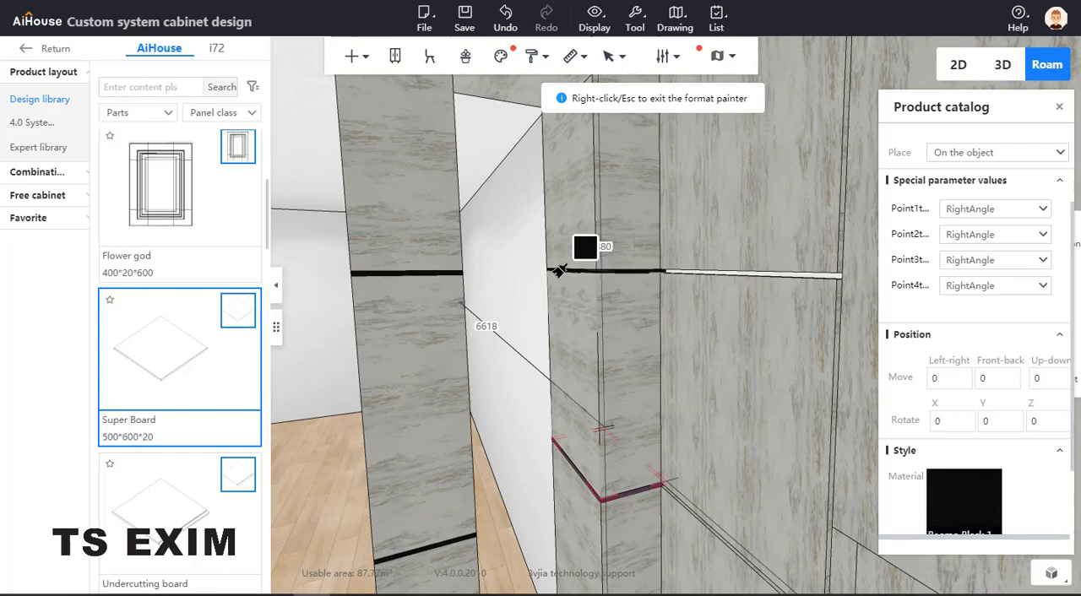
pyautogui.rightClick(541, 272)
pyautogui.press('Escape')
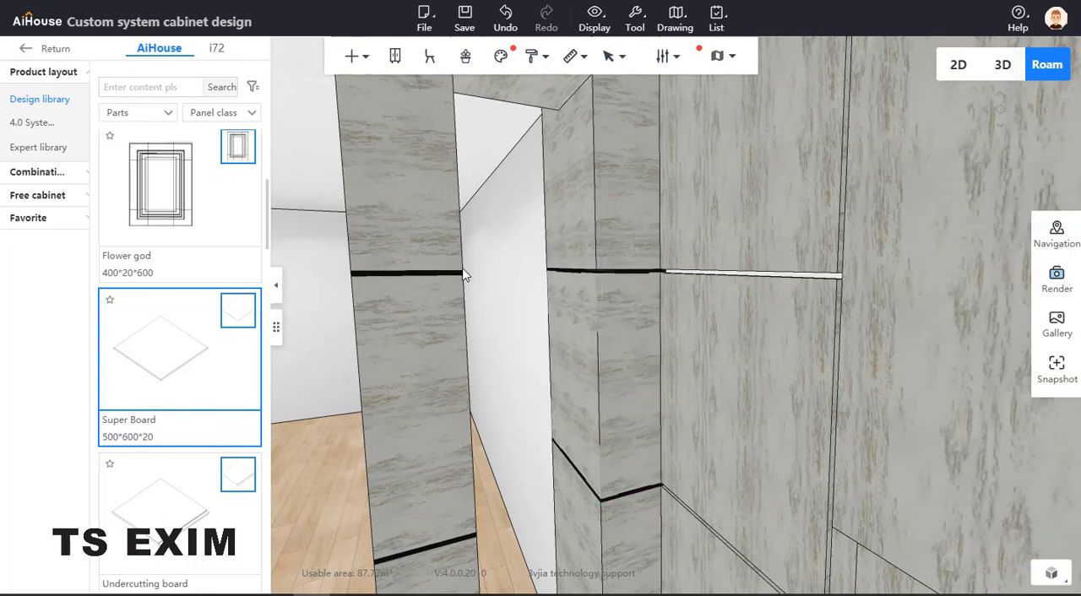
# Check the reference photo, then place a glass plate from the panel library on the base of the niche
pyautogui.moveTo(2, 203); pyautogui.dragTo(414, 201)
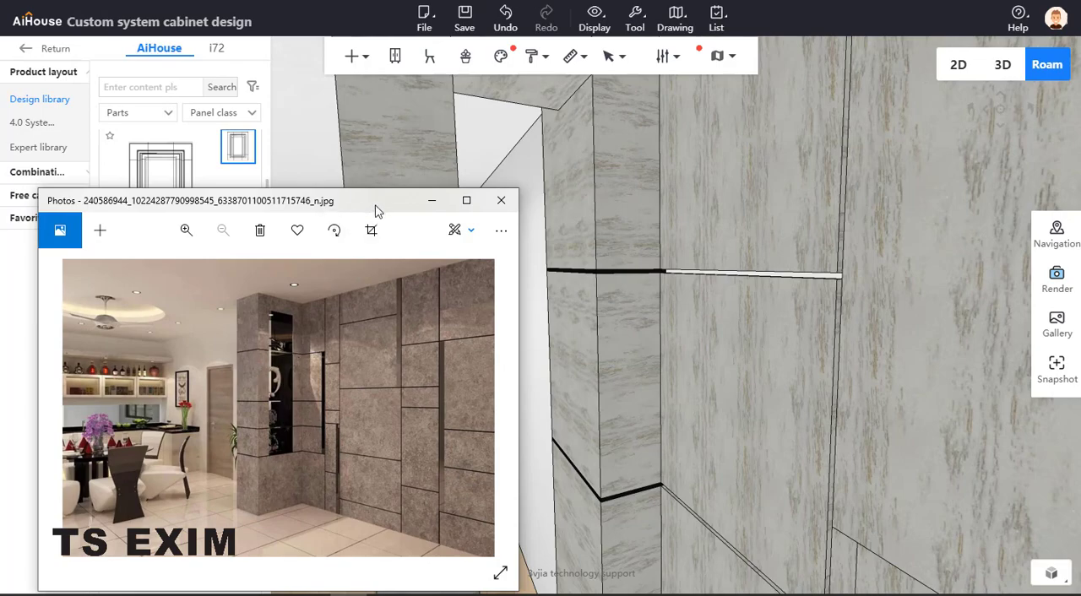
pyautogui.moveTo(378, 202); pyautogui.dragTo(0, 228)
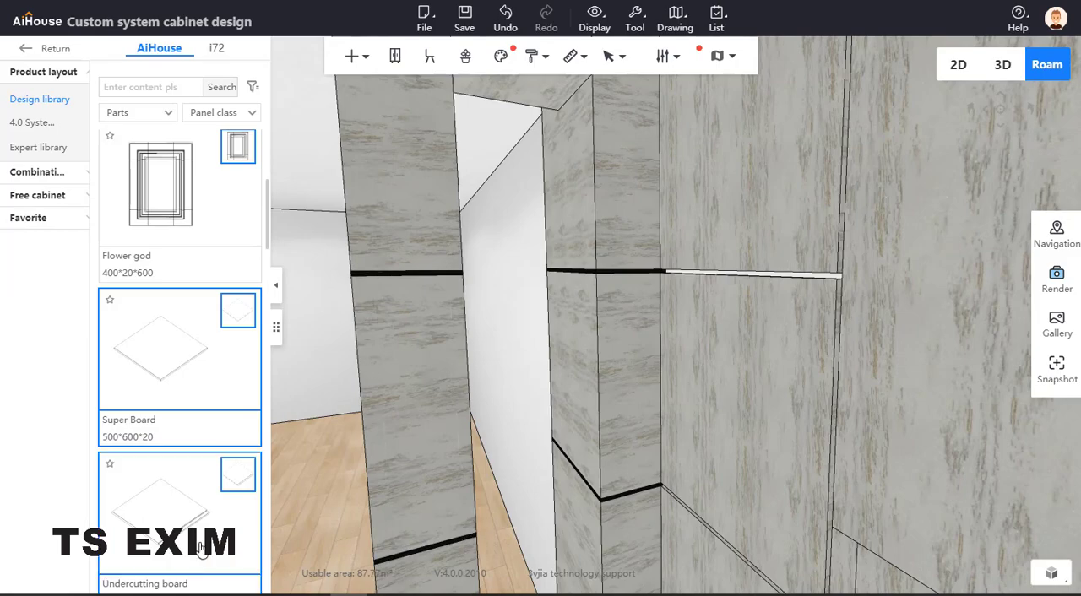
pyautogui.scroll(-5, 188, 446)
pyautogui.scroll(-4, 178, 439)
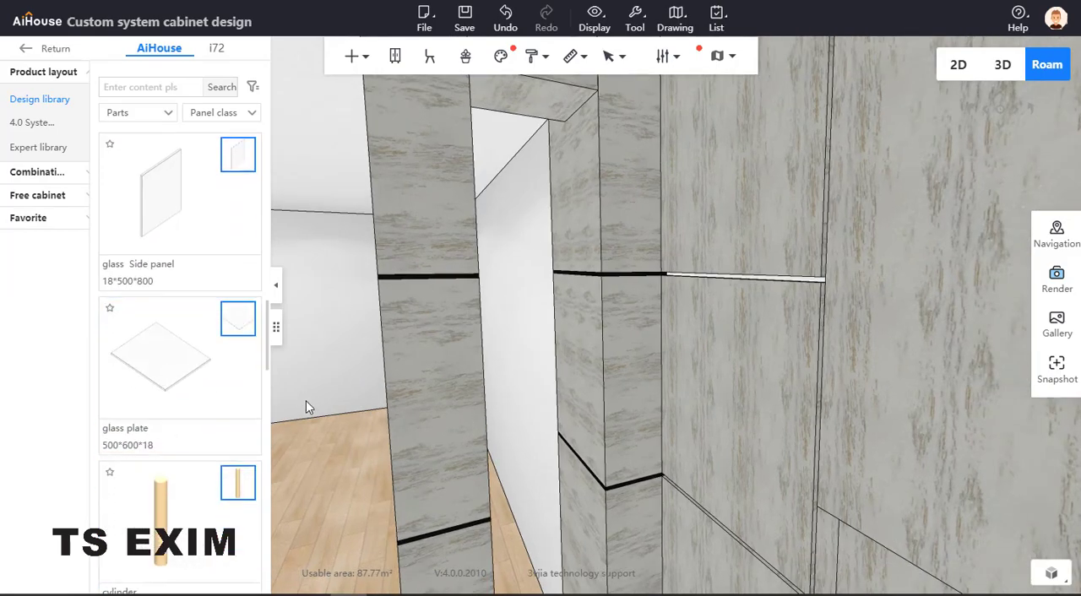
pyautogui.scroll(-5, 305, 401)
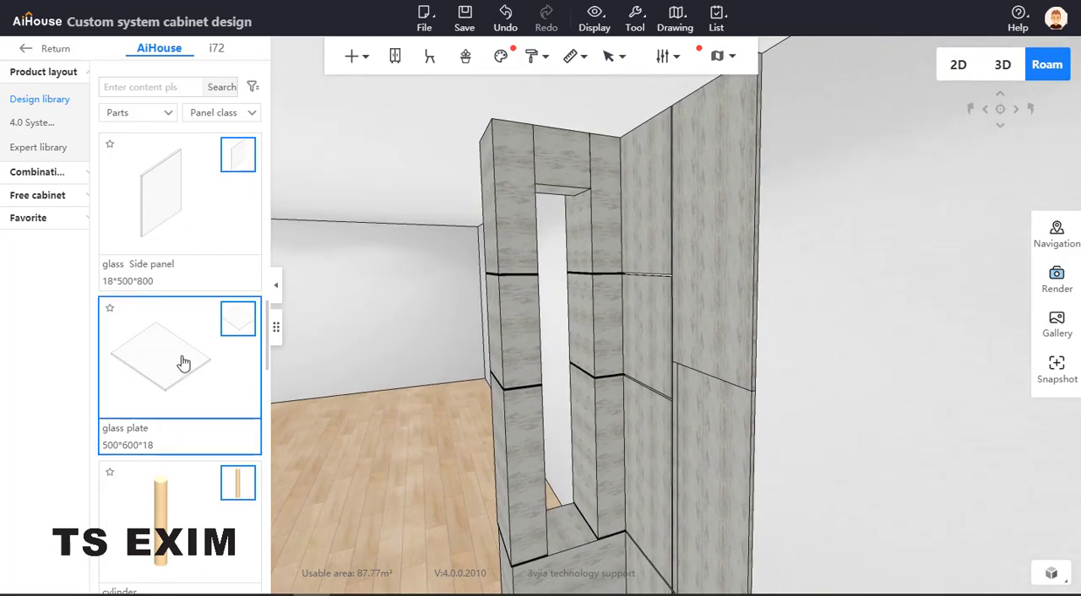
pyautogui.moveTo(355, 415); pyautogui.dragTo(577, 552)
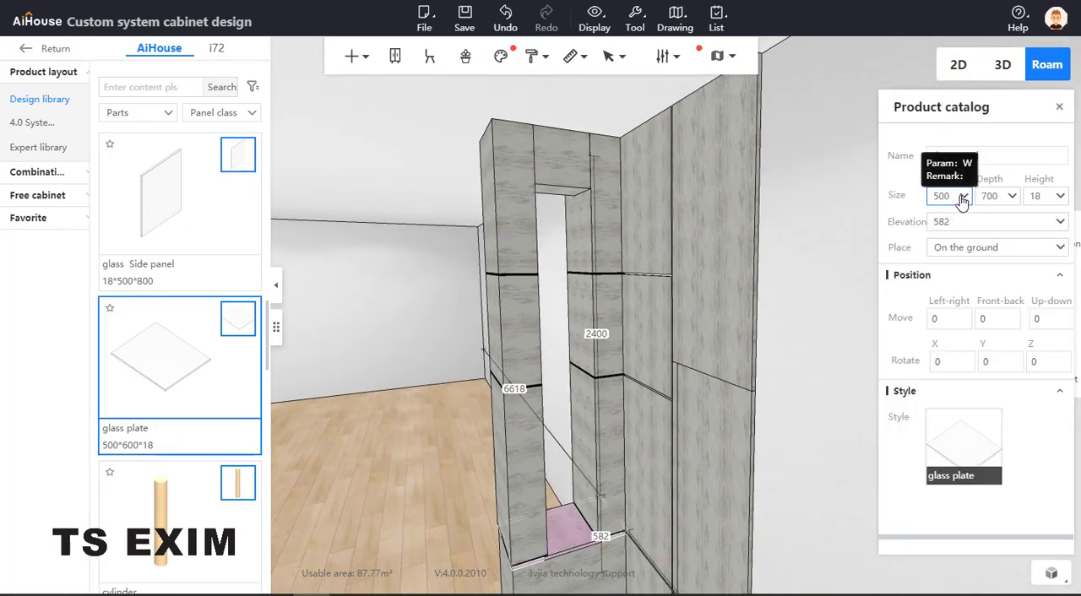
# Set the glass plate's depth to 300
pyautogui.doubleClick(1003, 195)
pyautogui.write('300')
pyautogui.press('Return')
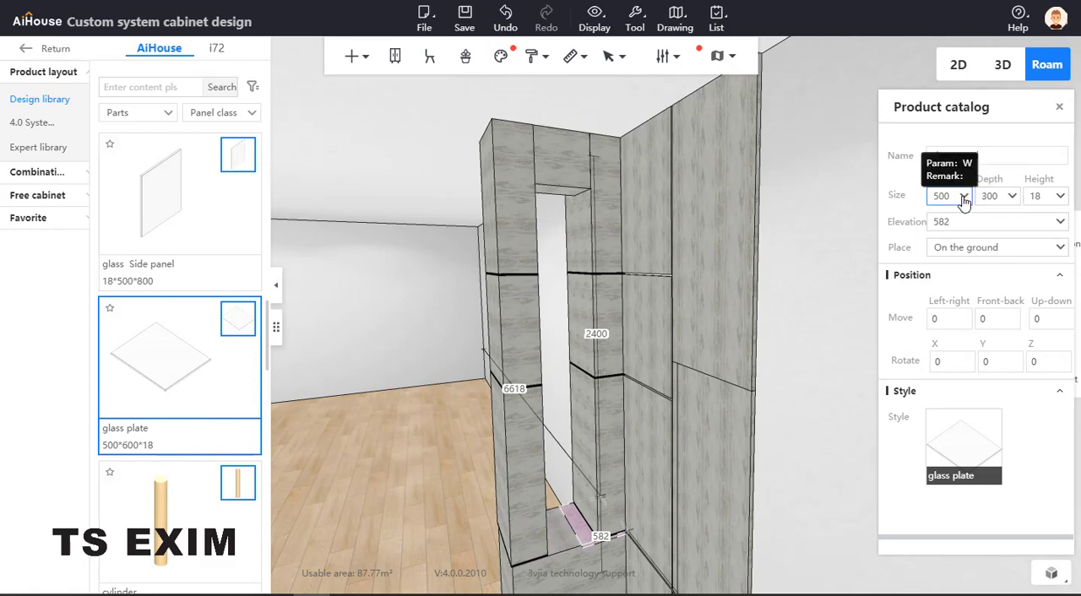
# Move the glass plate sideways in the niche by setting its short side distance to 200
pyautogui.click(591, 538)
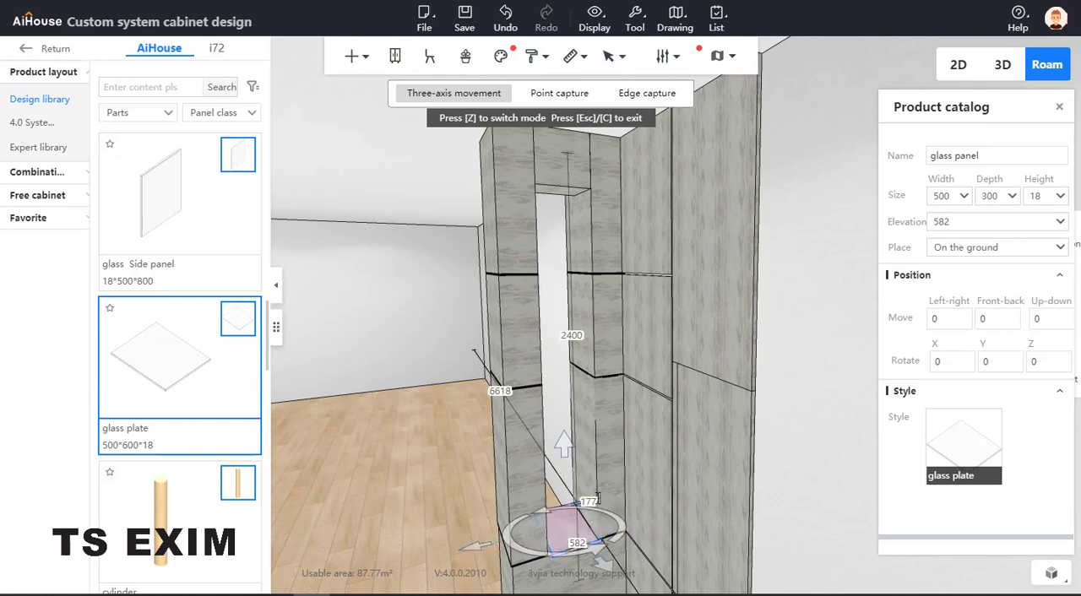
pyautogui.click(588, 501)
pyautogui.write('200')
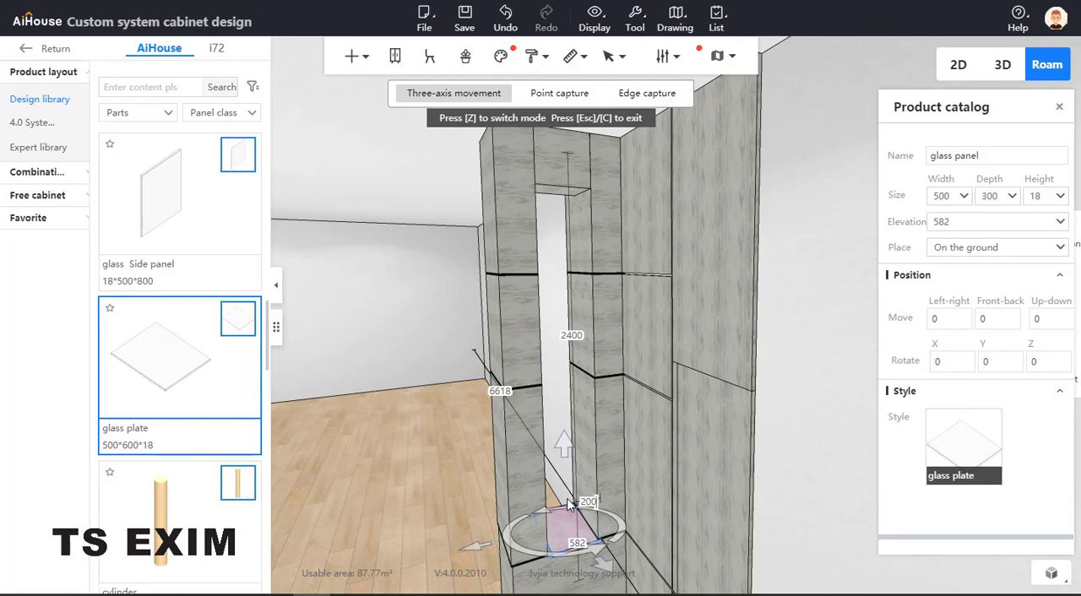
pyautogui.press('Return')
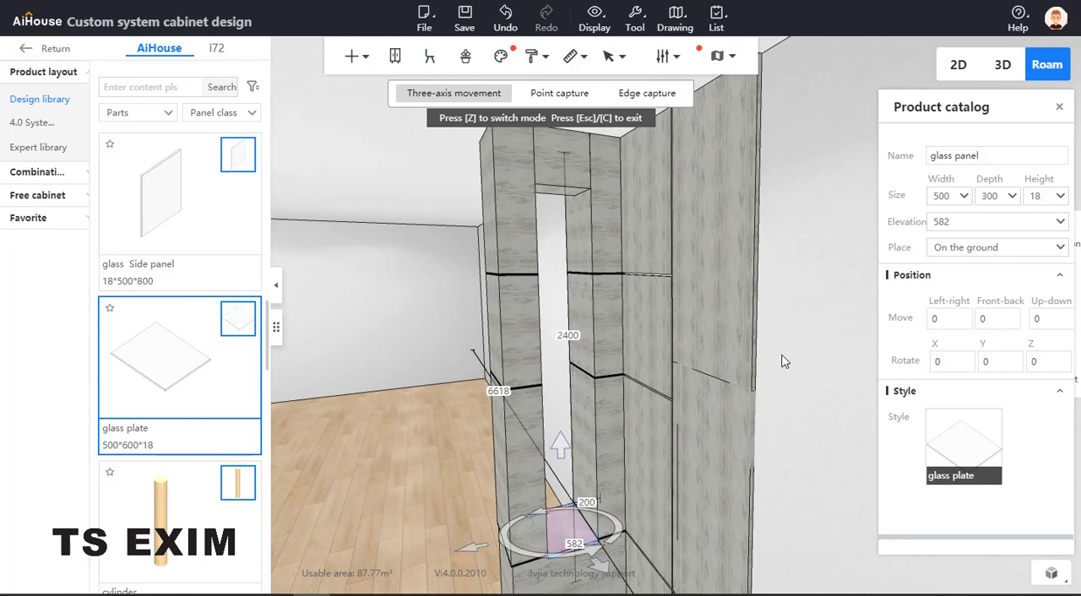
# Set the glass plate's elevation to 900
pyautogui.moveTo(952, 221); pyautogui.dragTo(889, 221)
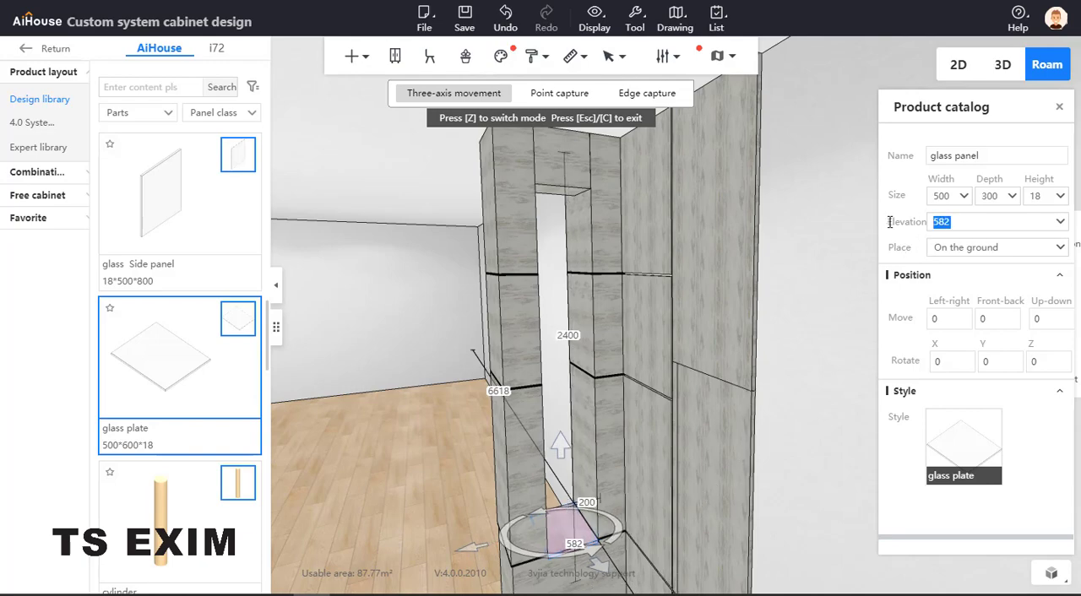
pyautogui.write('900')
pyautogui.press('Return')
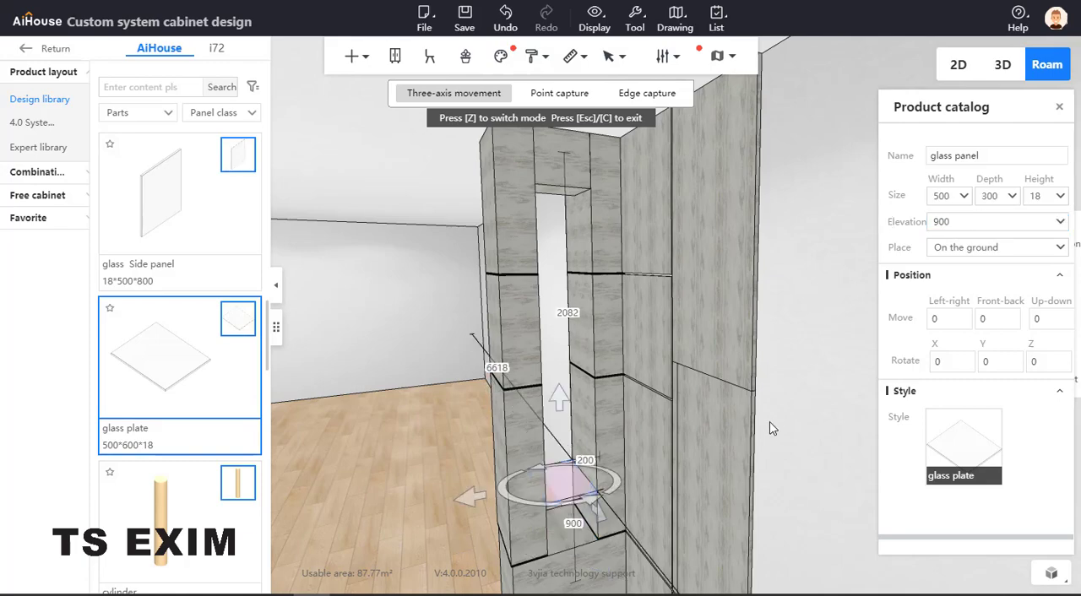
pyautogui.click(820, 503)
pyautogui.moveTo(821, 503)
pyautogui.mouseDown()
pyautogui.moveTo(825, 467)
pyautogui.moveTo(801, 497)
pyautogui.mouseUp()
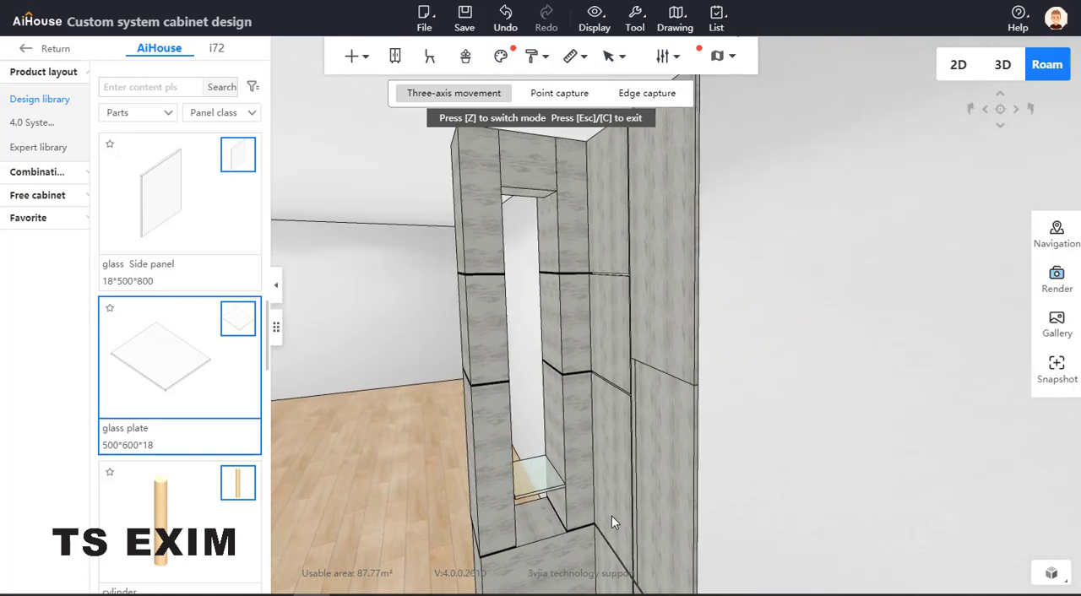
# Raise the glass plate in the niche to an elevation of 1200
pyautogui.click(543, 475)
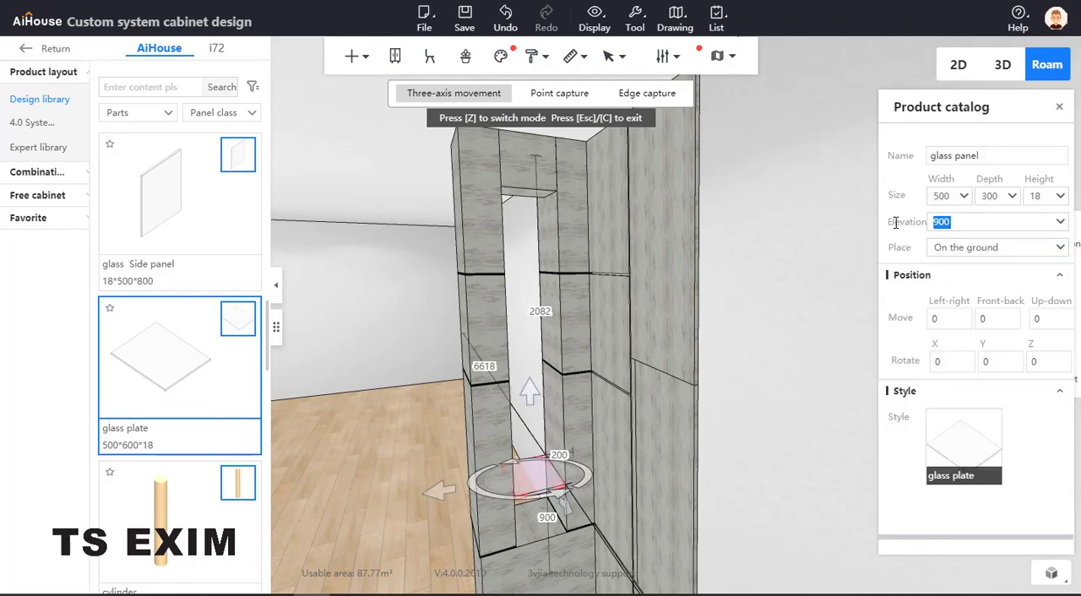
pyautogui.write('120')
pyautogui.press('Return')
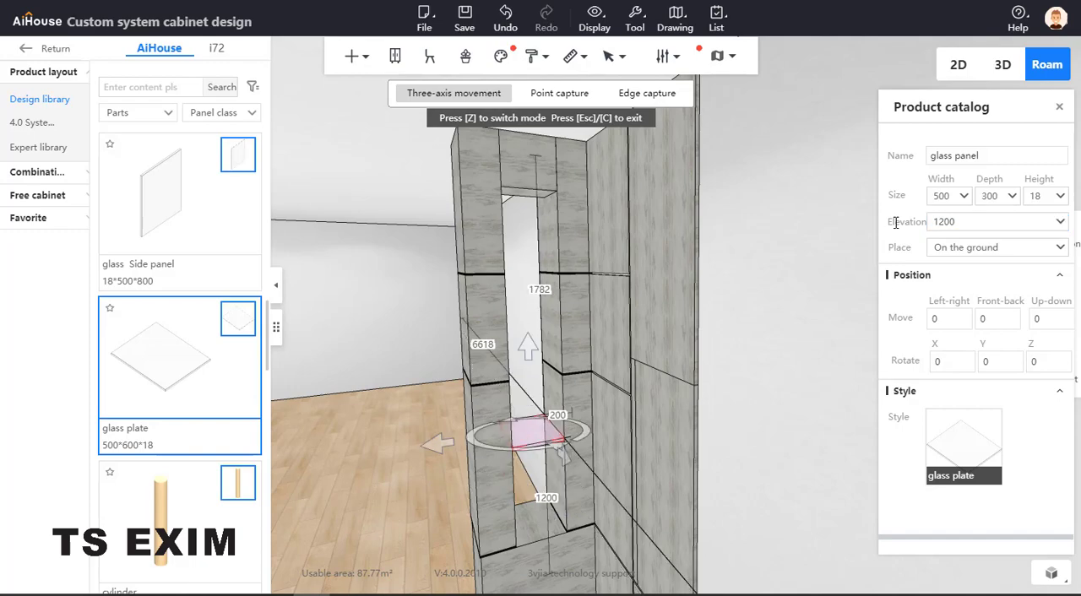
pyautogui.click(762, 459)
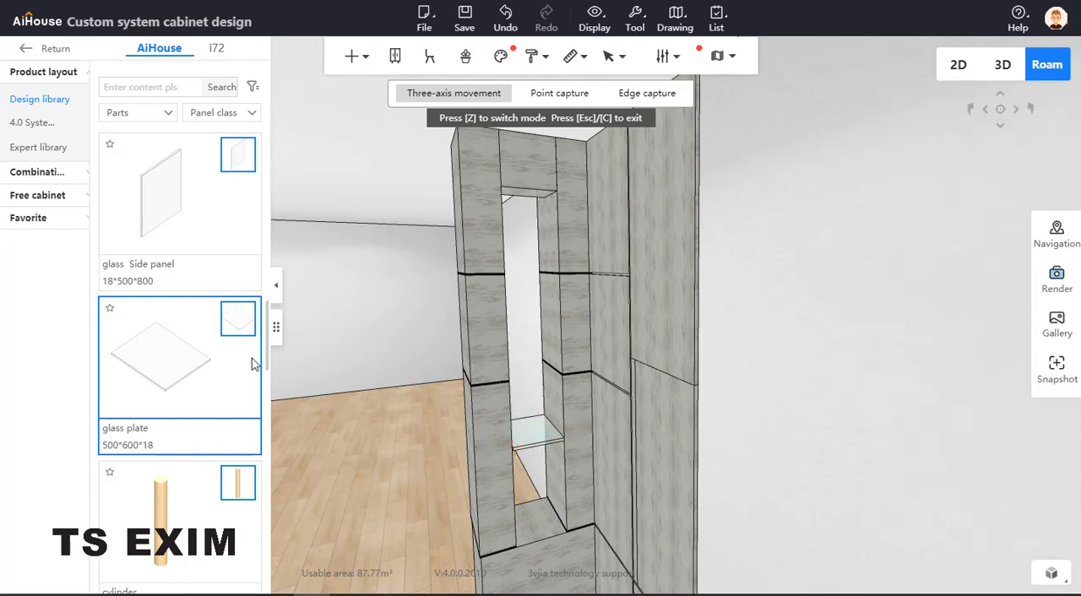
# Duplicate the glass shelf in place and raise the copy by 400 to an elevation of 1600
pyautogui.click(174, 364)
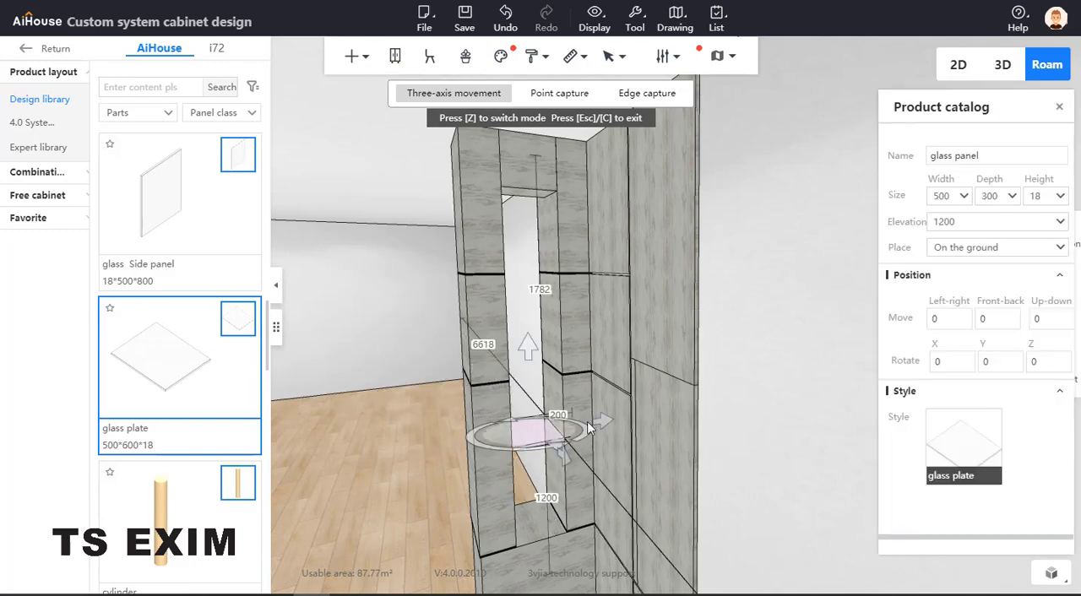
pyautogui.click(589, 429)
pyautogui.click(967, 222)
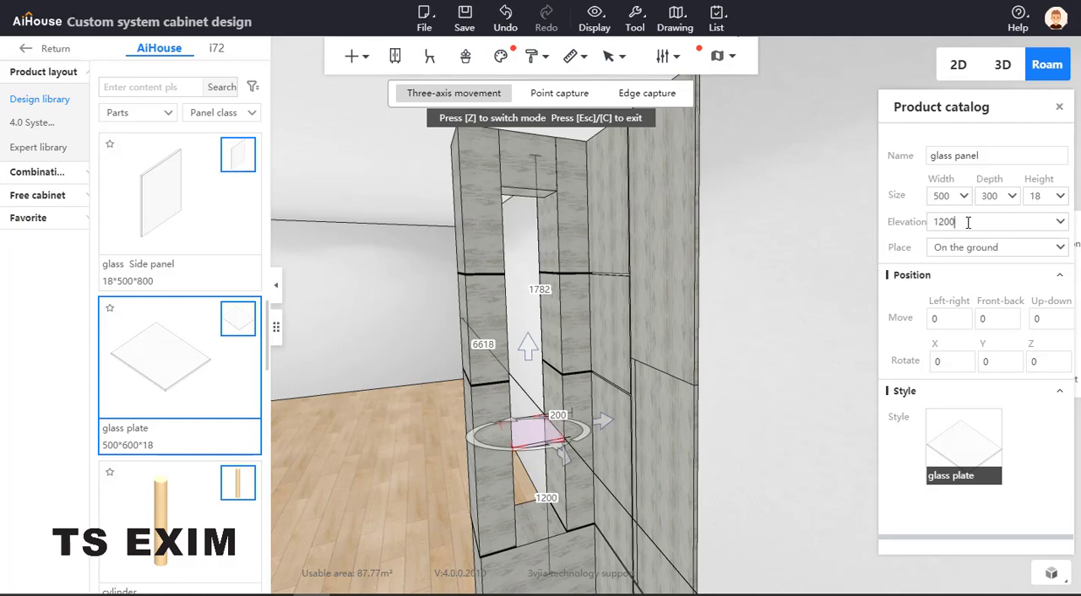
pyautogui.doubleClick(968, 222)
pyautogui.click(967, 222)
pyautogui.write('+')
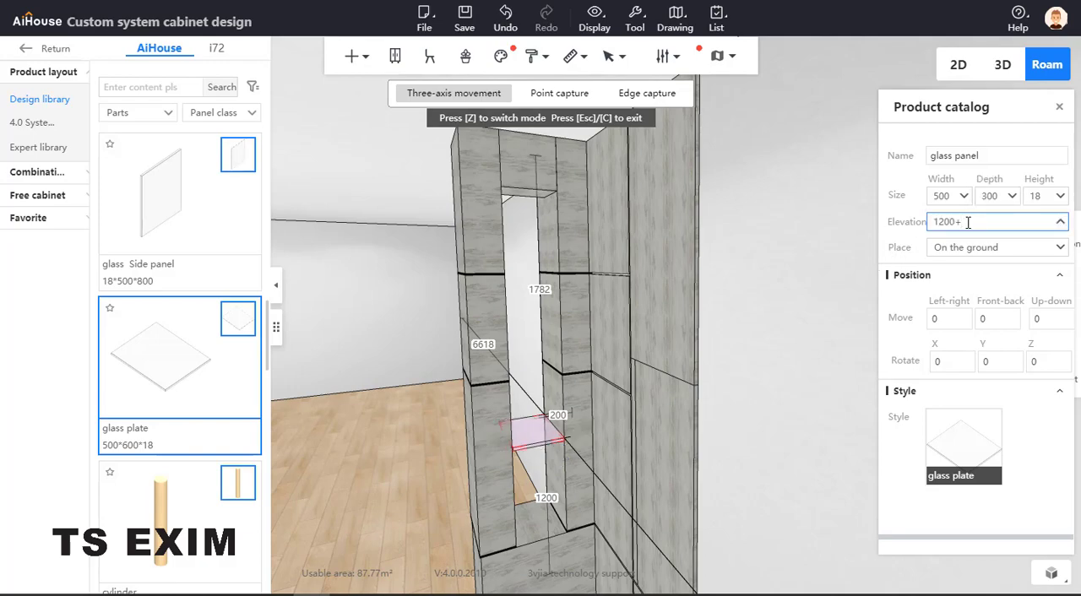
pyautogui.write('400')
pyautogui.press('Return')
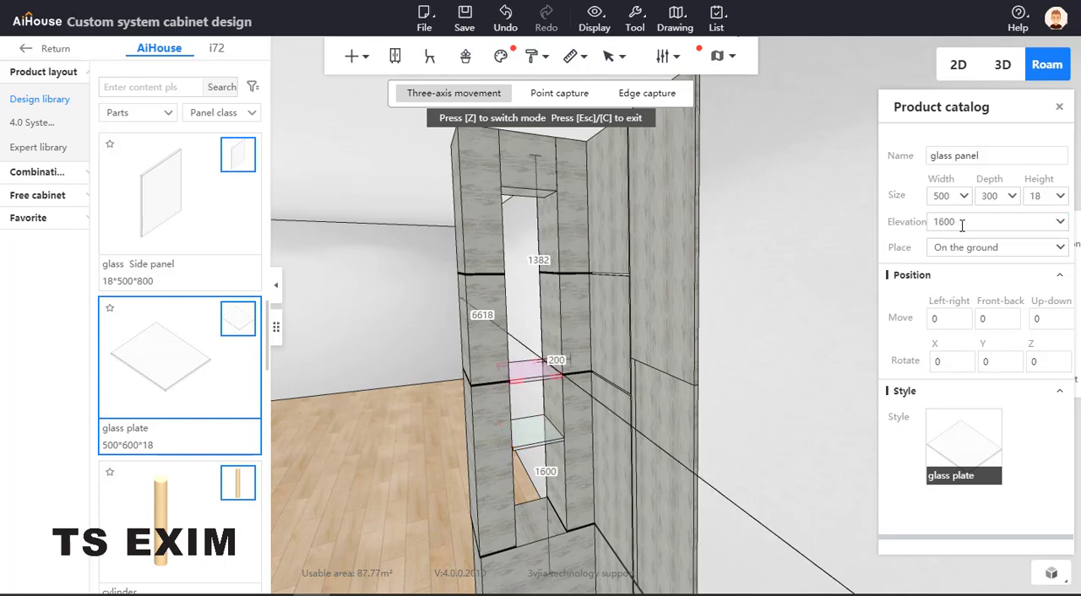
# Adjust the copied glass shelf's elevation to 1700
pyautogui.doubleClick(976, 221)
pyautogui.click(973, 221)
pyautogui.write('+10')
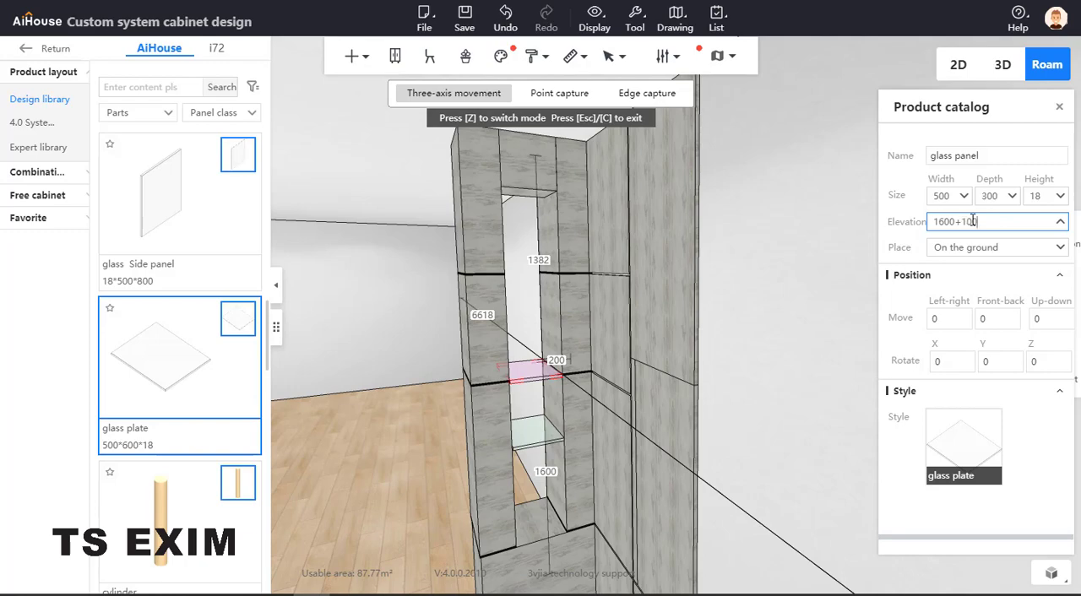
pyautogui.press('Return')
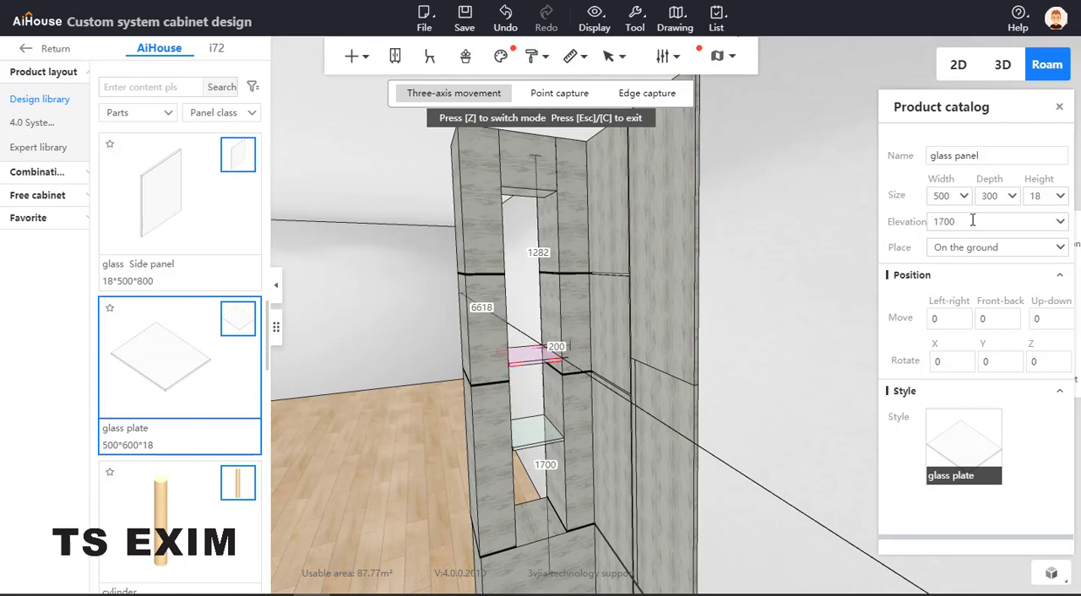
# Duplicate the glass shelf at elevation 1700 in place
pyautogui.moveTo(186, 374); pyautogui.dragTo(535, 362)
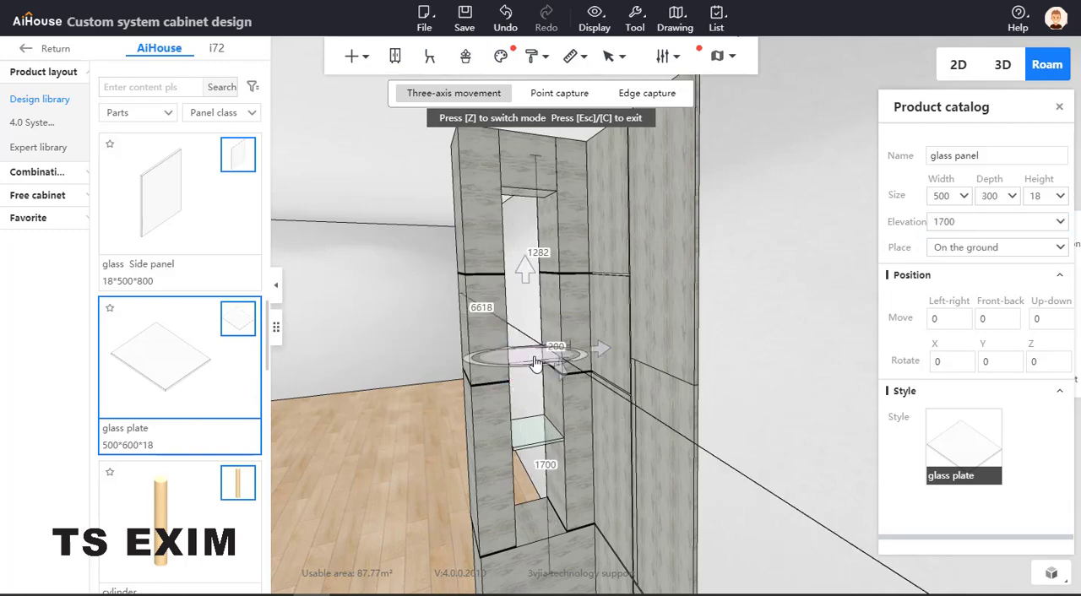
pyautogui.click(534, 361)
# Try to add 500 to the new shelf copy's elevation, then undo the elevation change
pyautogui.doubleClick(971, 221)
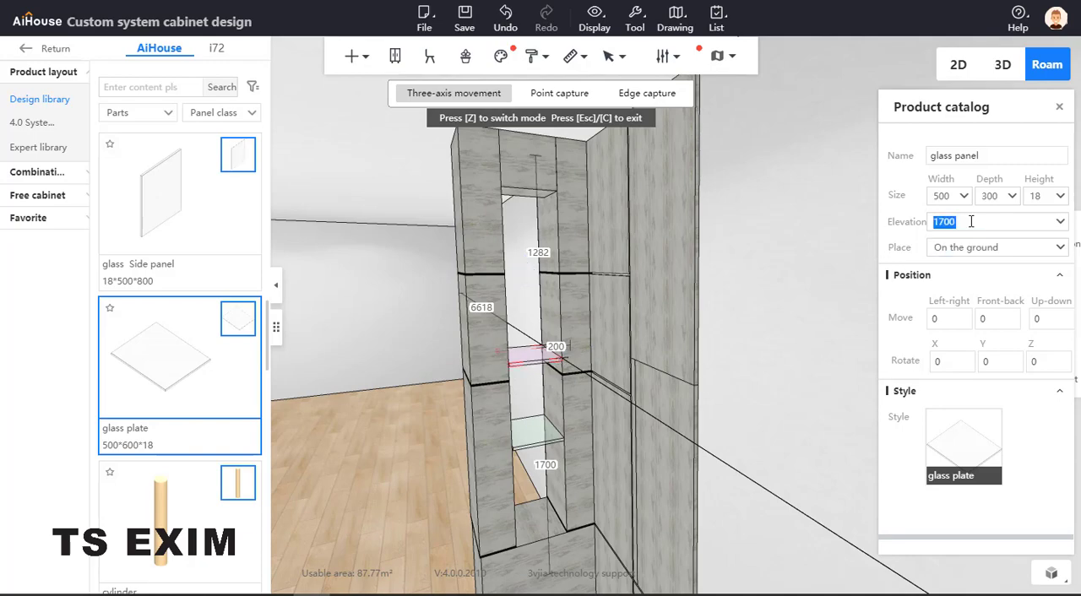
pyautogui.write('+500')
pyautogui.press('Return')
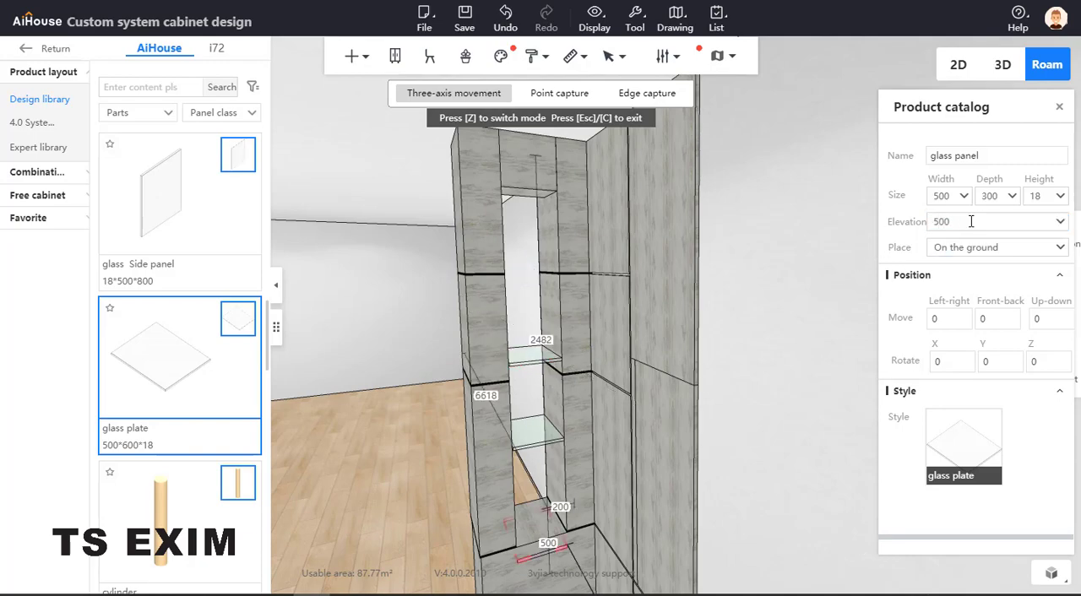
pyautogui.hotkey('ctrl', 'z')
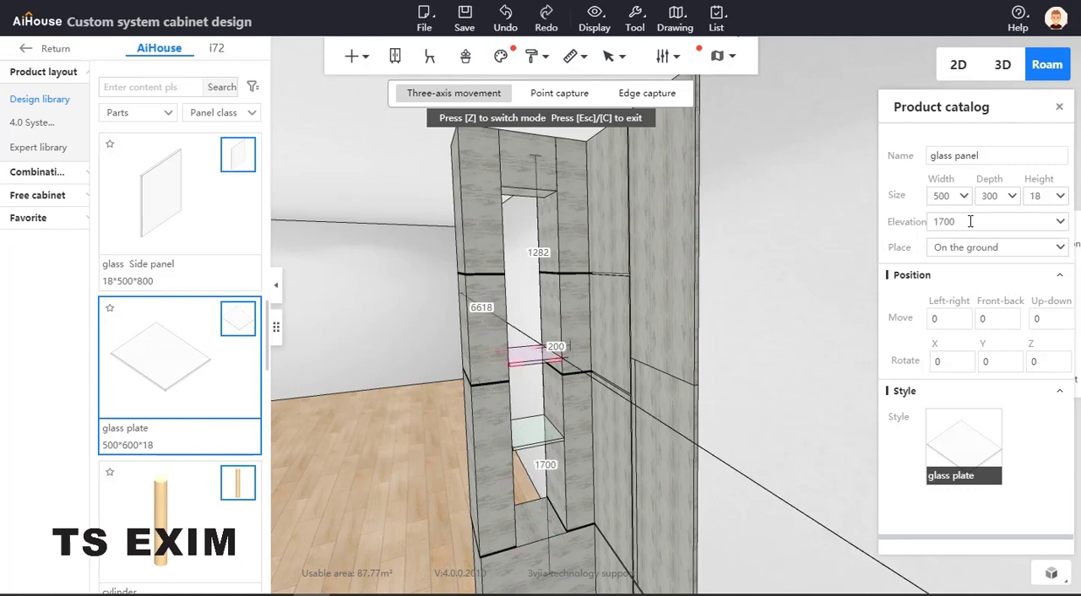
# Set the new shelf copy's elevation to 1700+500, then exit movement mode and view the whole niche column
pyautogui.click(972, 222)
pyautogui.write('+')
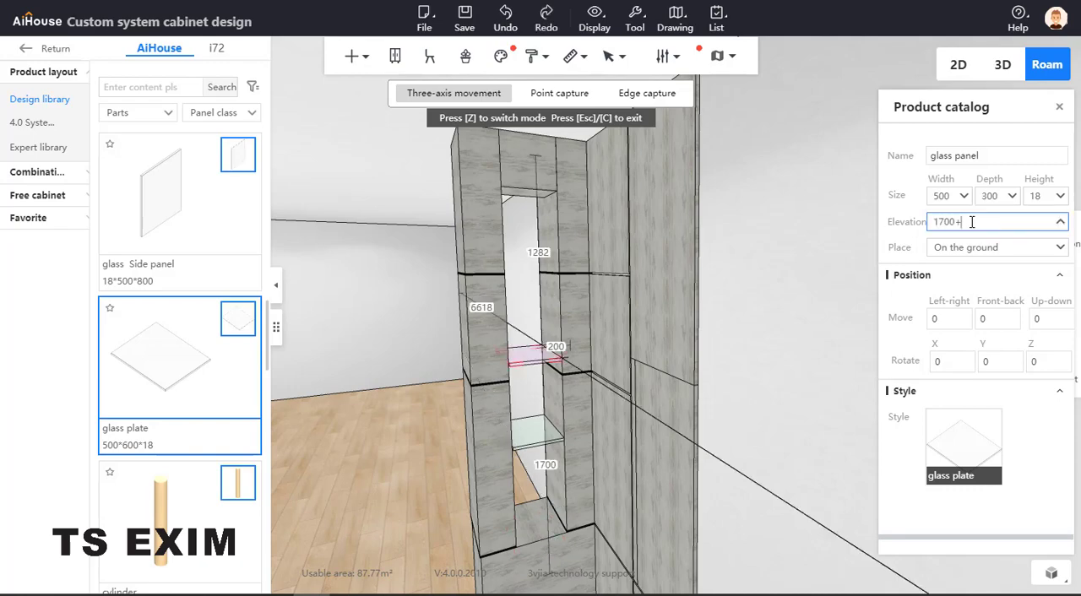
pyautogui.write('500')
pyautogui.press('Return')
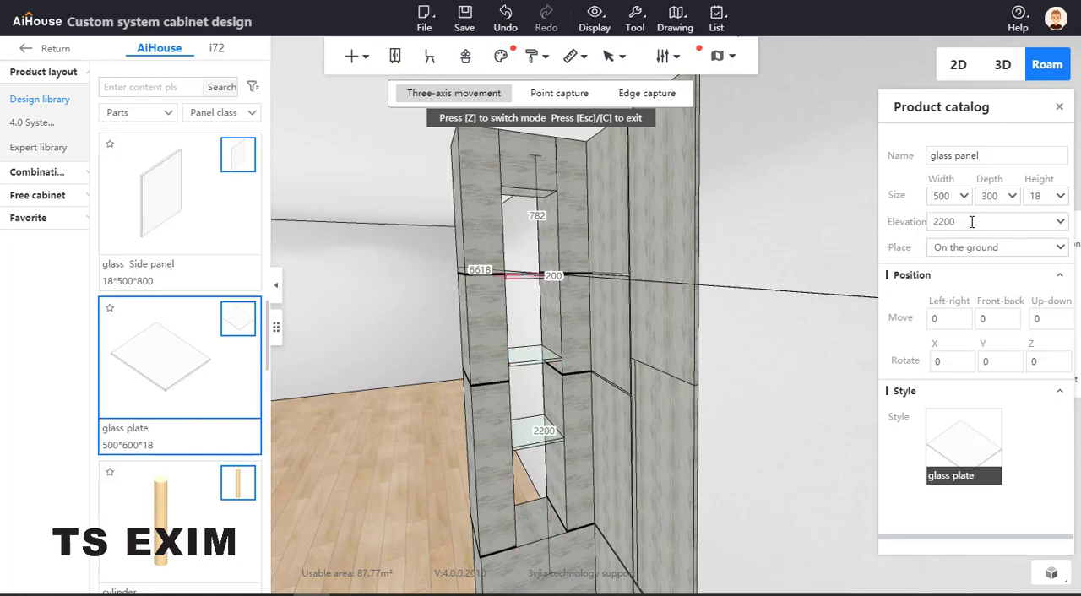
pyautogui.click(820, 317)
pyautogui.scroll(-4, 846, 252)
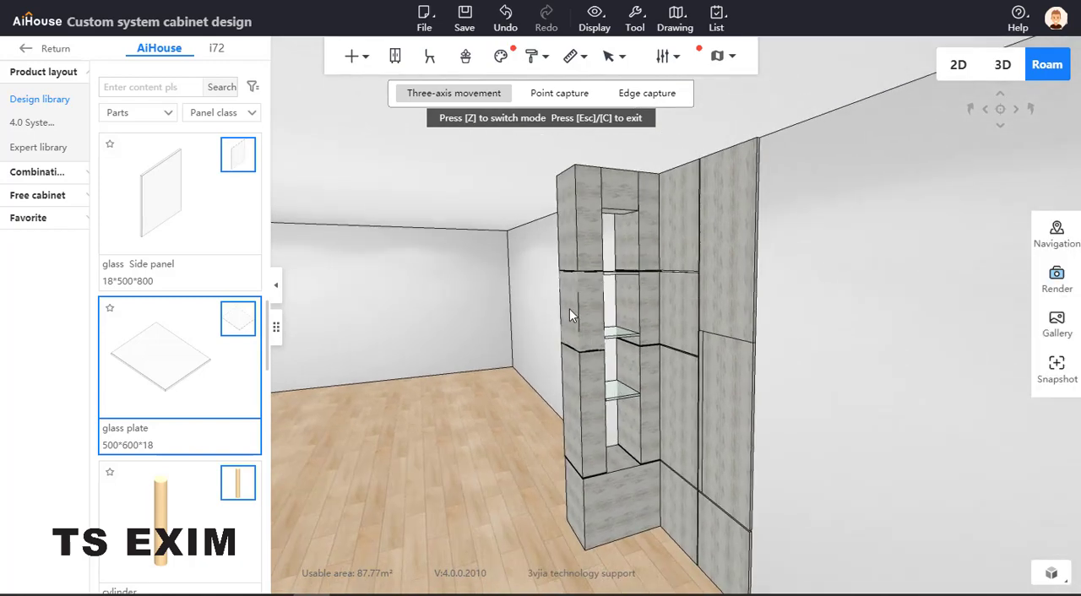
pyautogui.press('Escape')
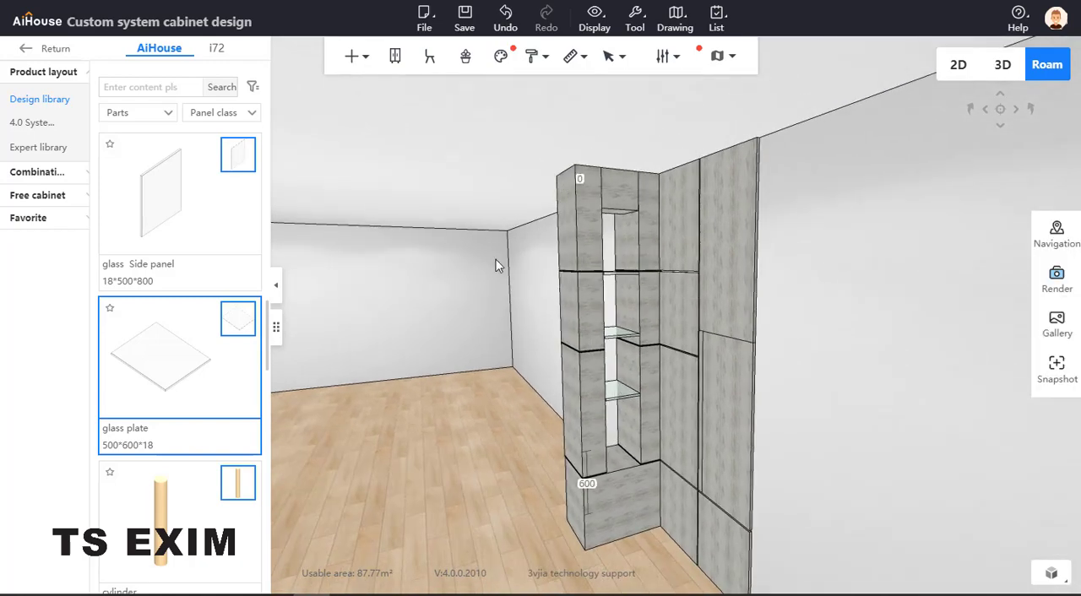
pyautogui.moveTo(512, 401); pyautogui.dragTo(537, 417)
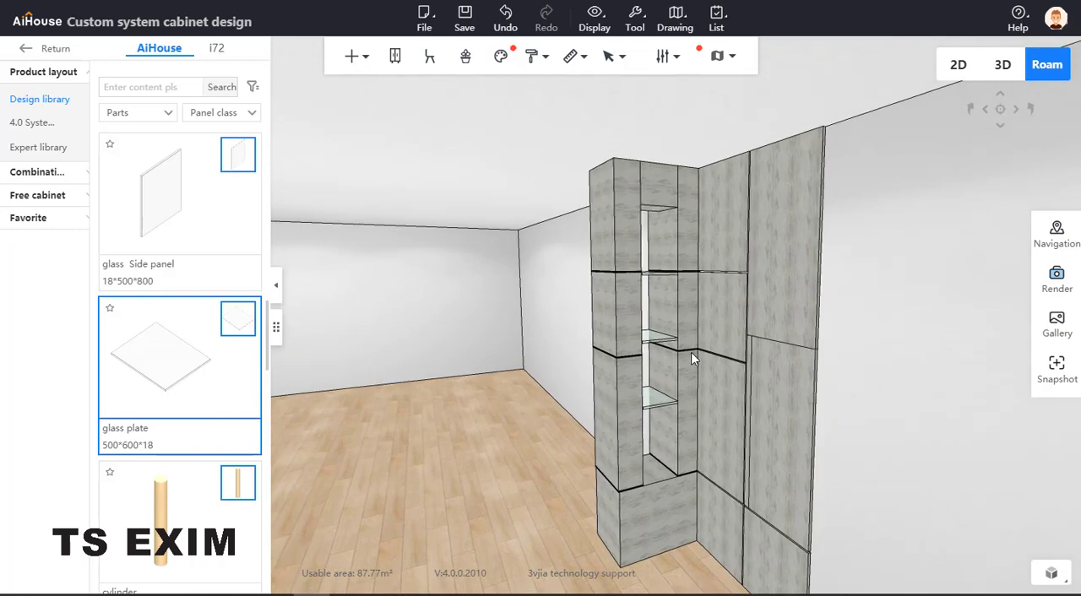